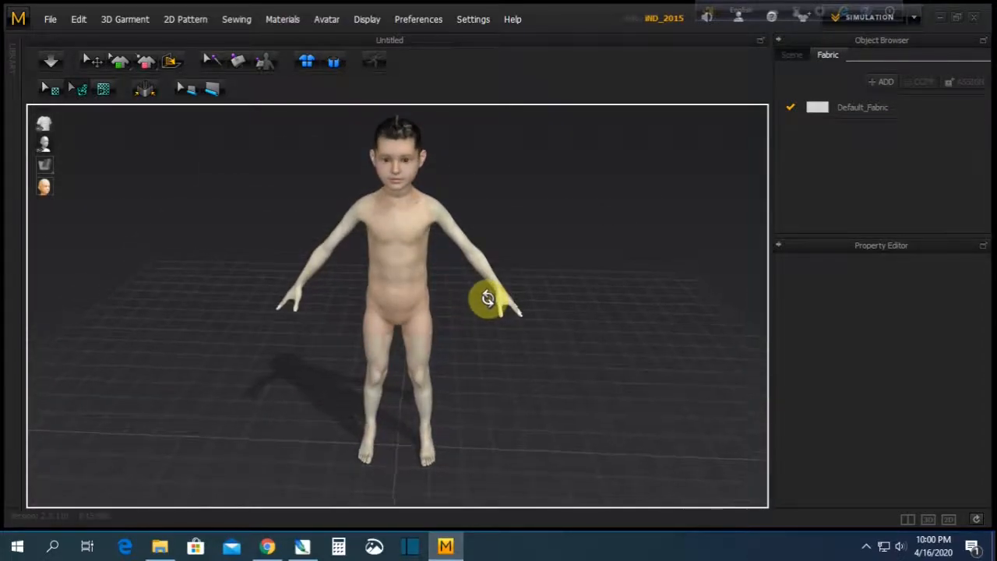
Show only the 2D pattern window, framed on the avatar's silhouette
right_click_drag(404, 279, 403, 266)
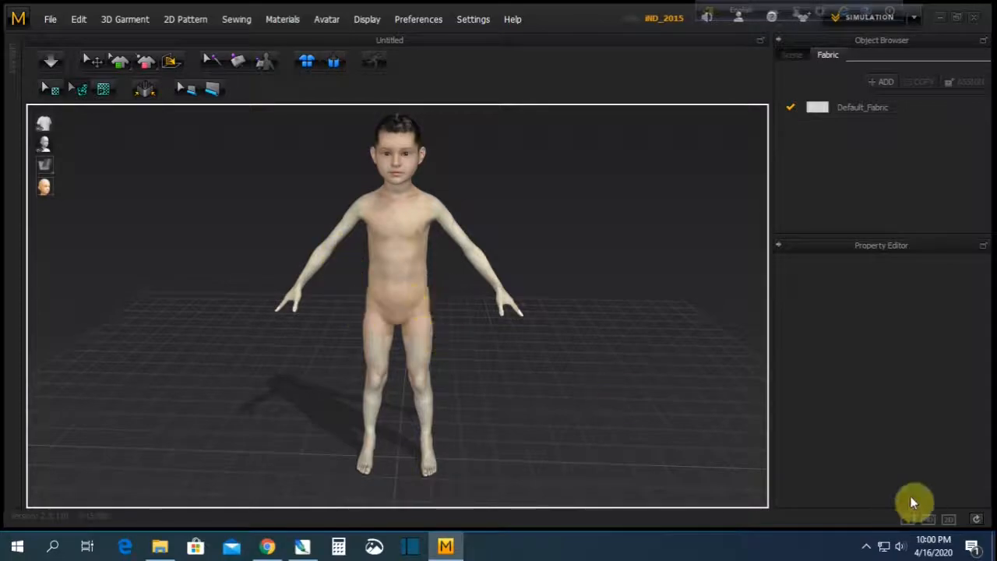
left_click(949, 520)
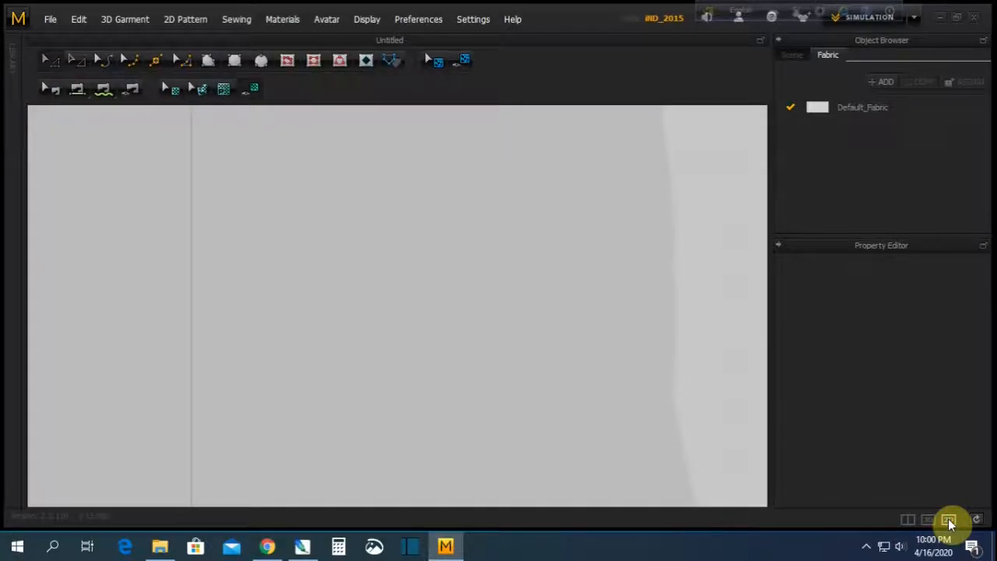
scroll(355, 325, "down", 1)
scroll(262, 435, "up", 1)
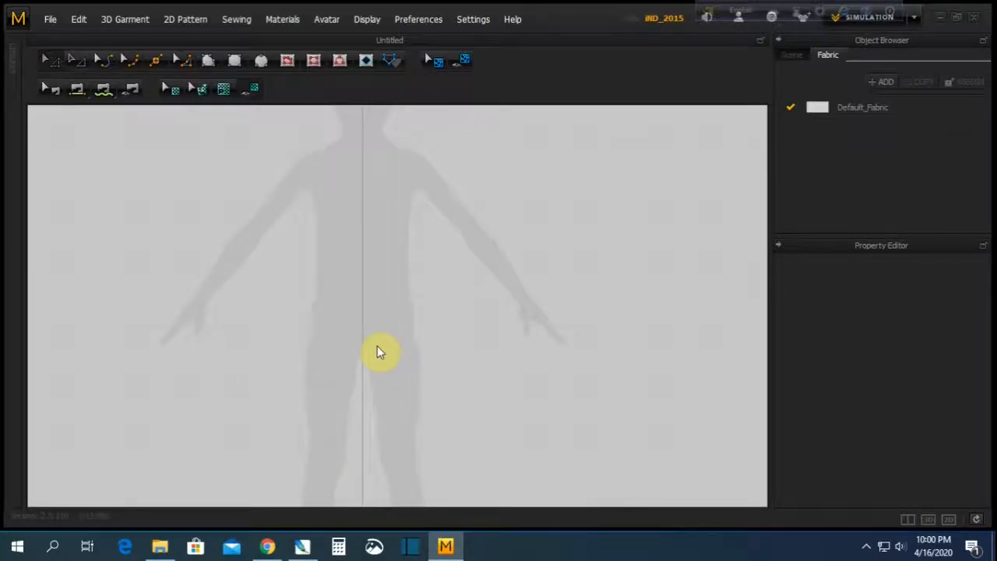
Draw a five-point shorts panel with the Polygon tool from the avatar's centre line outward, waist to thigh, about 233 mm tall on the outer side
left_click(209, 62)
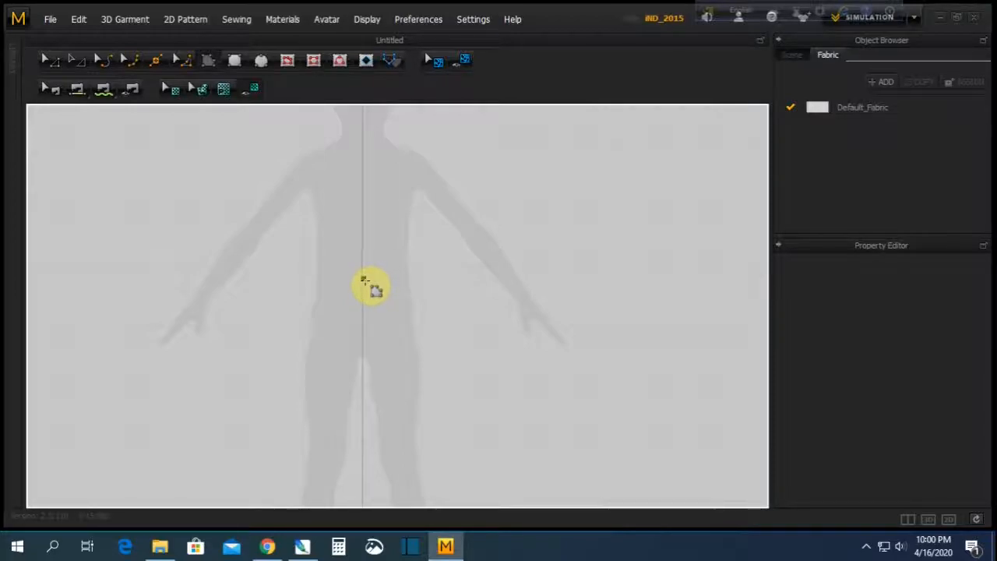
left_click(362, 279)
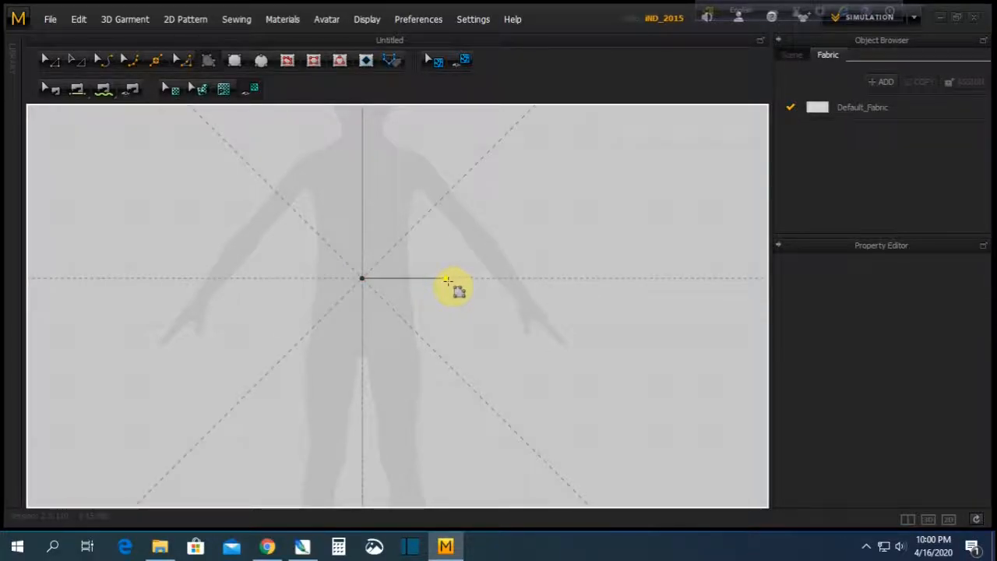
left_click(446, 278)
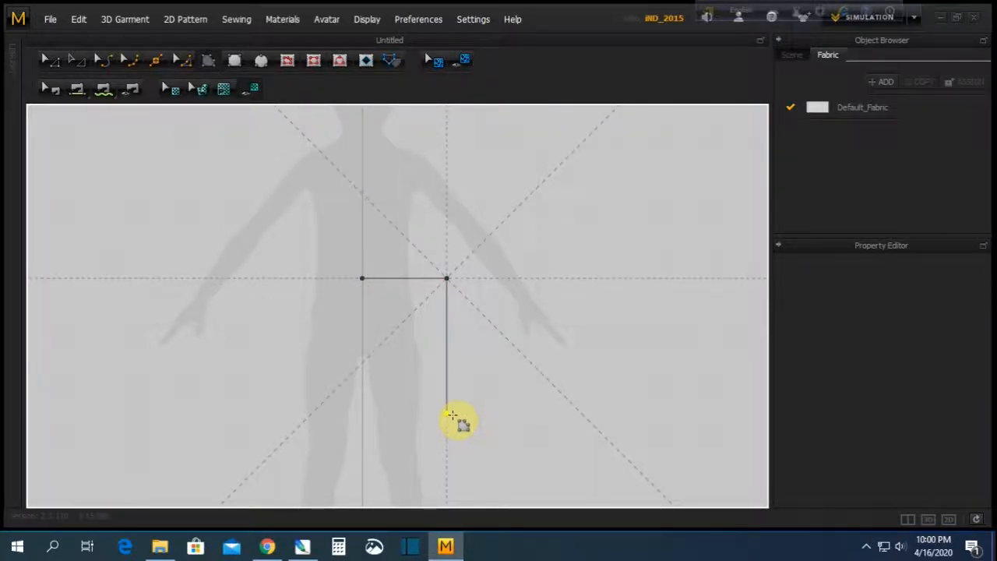
left_click(451, 415)
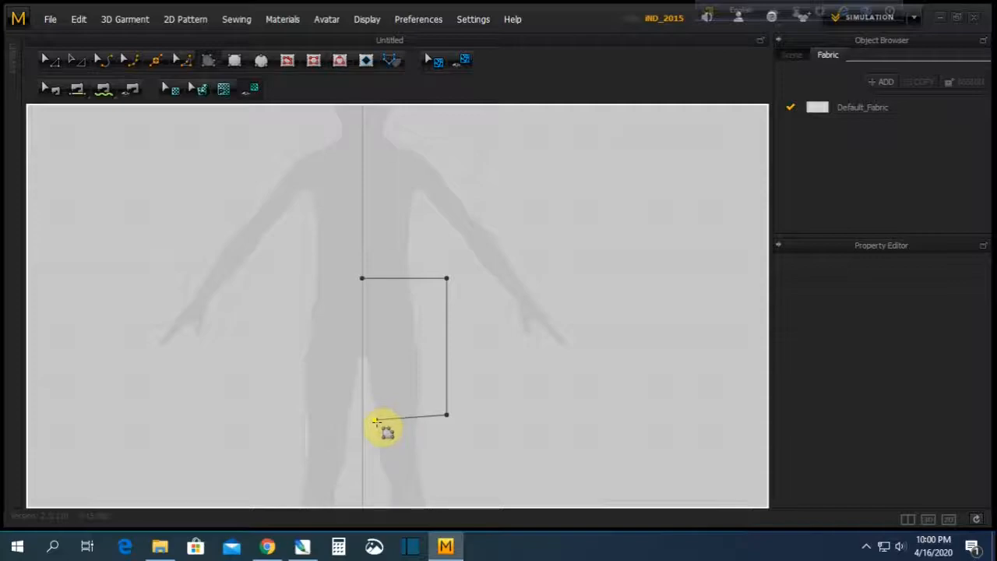
left_click(374, 419)
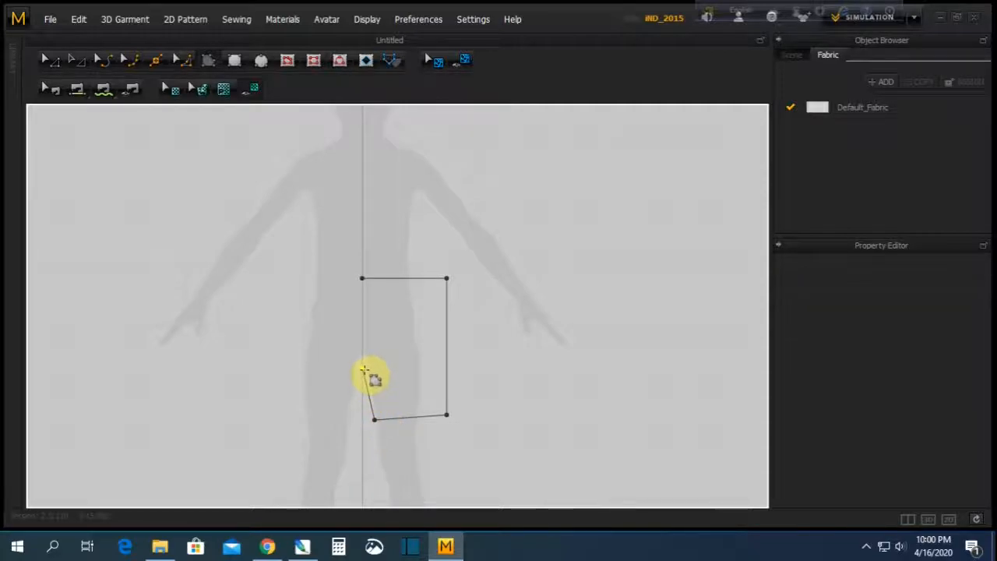
left_click(362, 366)
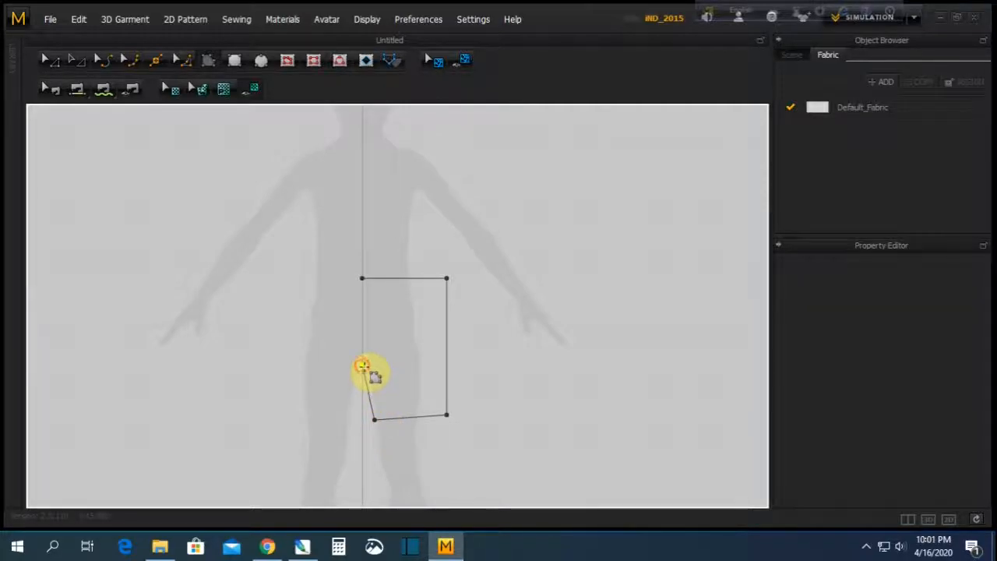
left_click(363, 279)
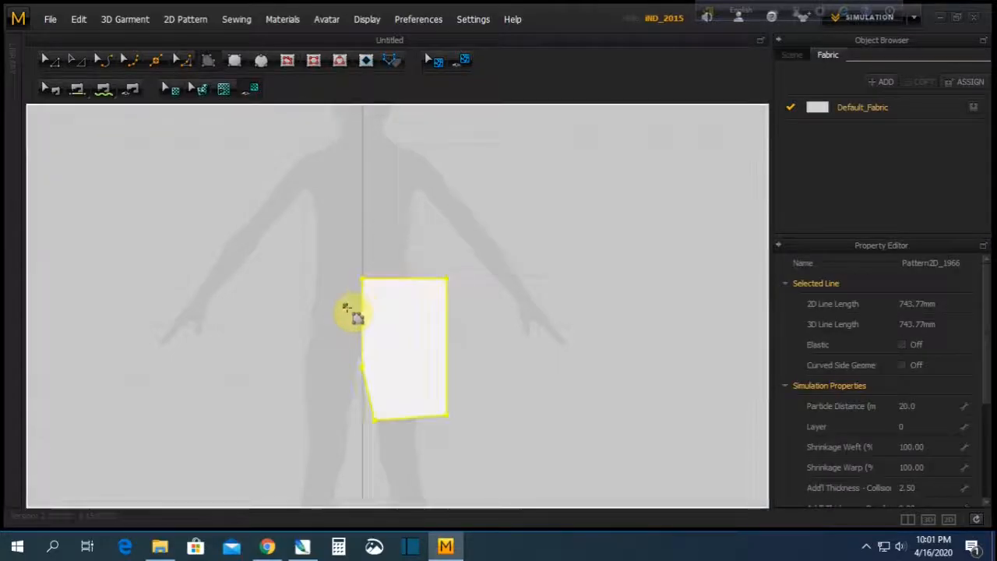
Shift the panel's upper inner corner horizontally toward the outer side, leaving the waist edge about 124 mm long
scroll(363, 356, "up", 3)
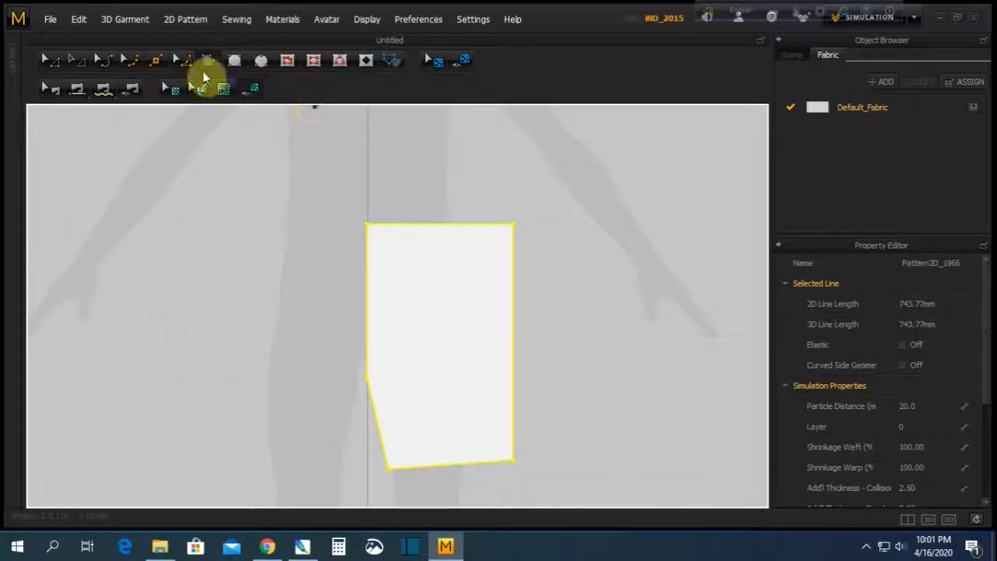
left_click(129, 62)
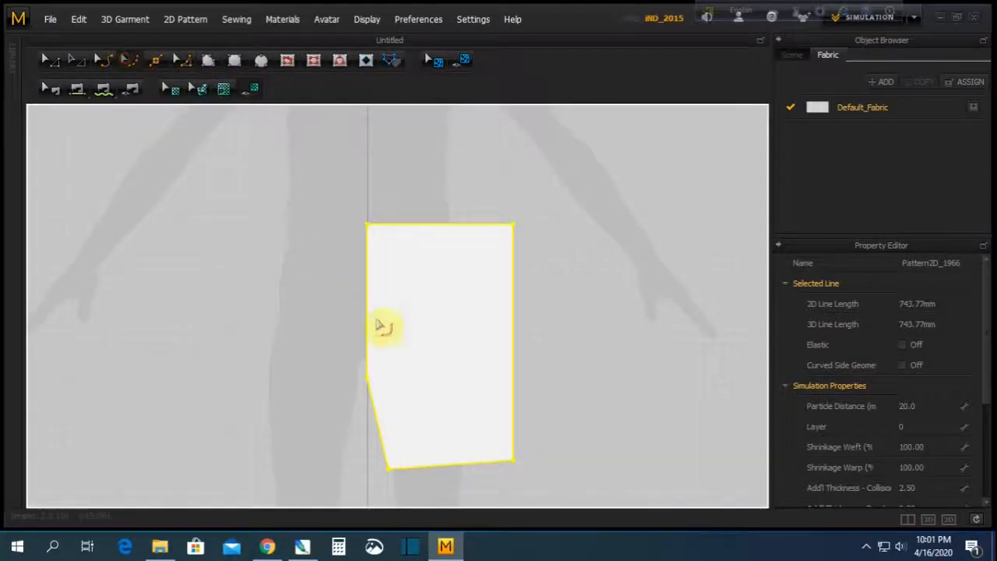
left_click(47, 60)
left_click_drag(348, 209, 392, 245)
key("Right")
key("Right")
key("Right")
key("Right")
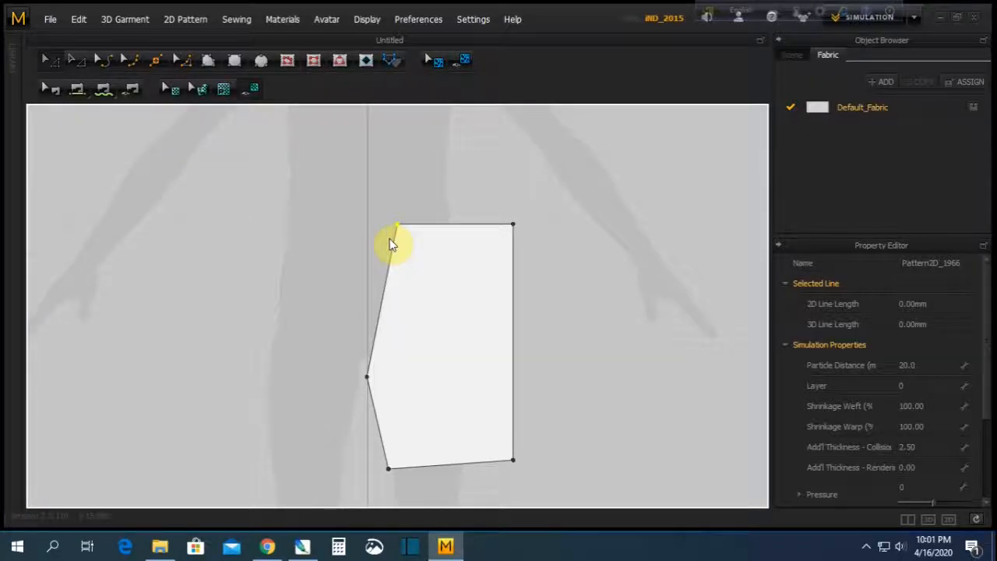
left_click_drag(378, 207, 408, 247)
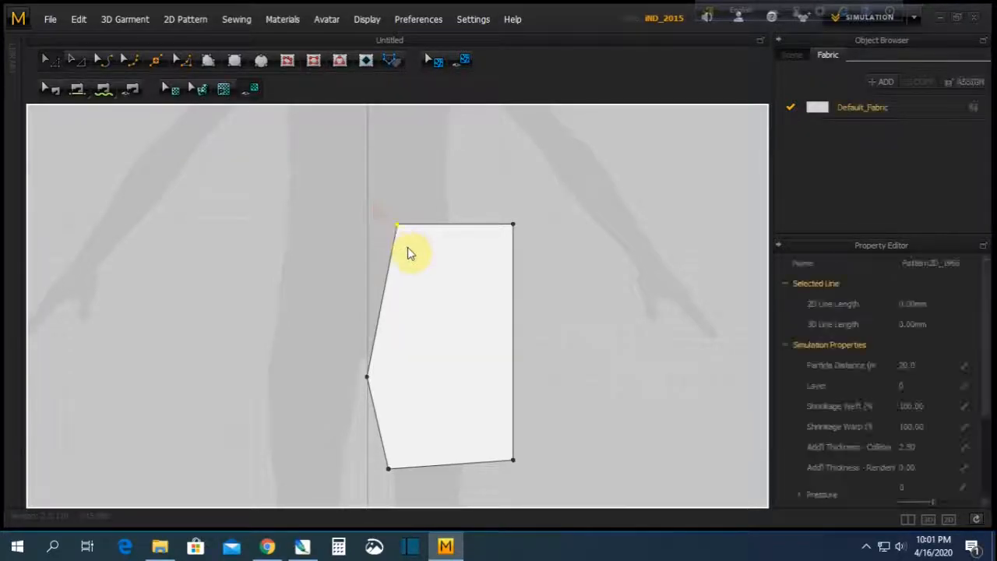
key("Left")
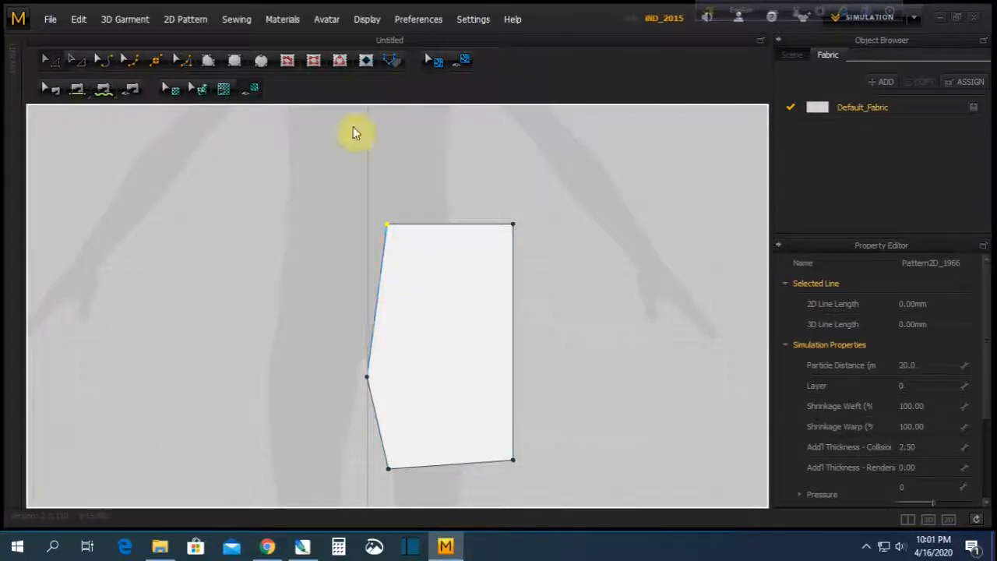
Shape the inner edge above the crotch point into a J-shaped curve and bend the hem slightly upward with curve points
left_click(134, 58)
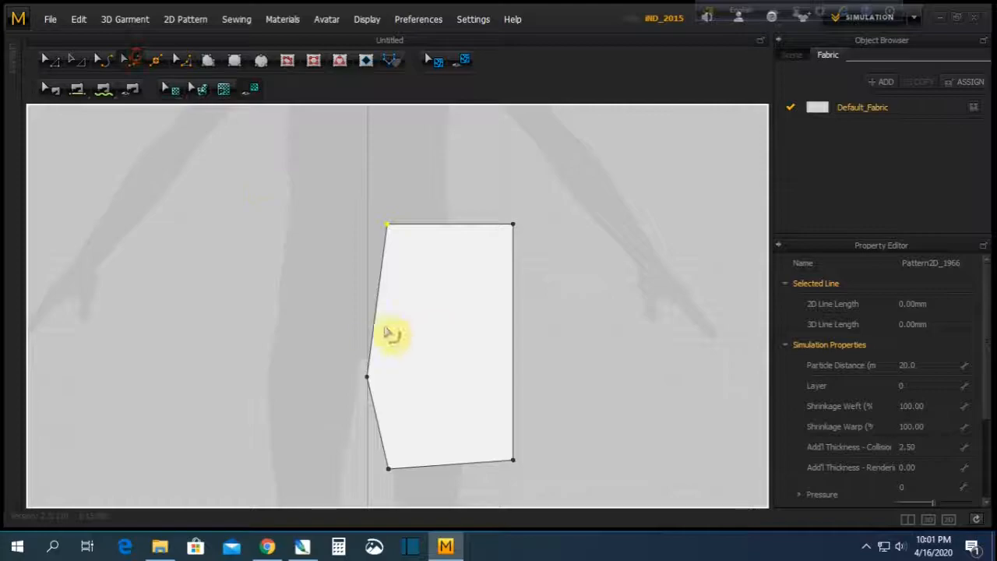
left_click_drag(375, 320, 376, 373)
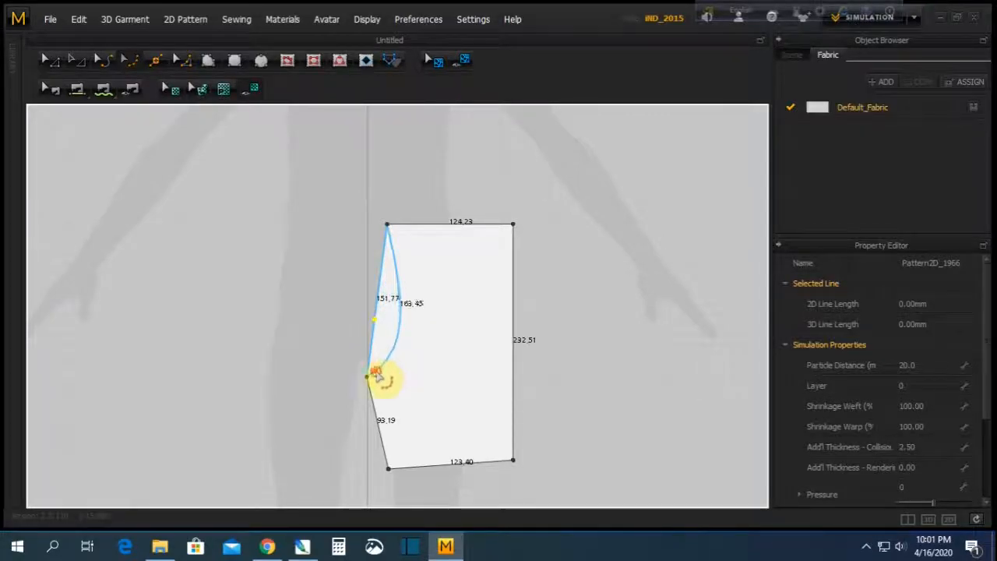
left_click_drag(400, 328, 386, 326)
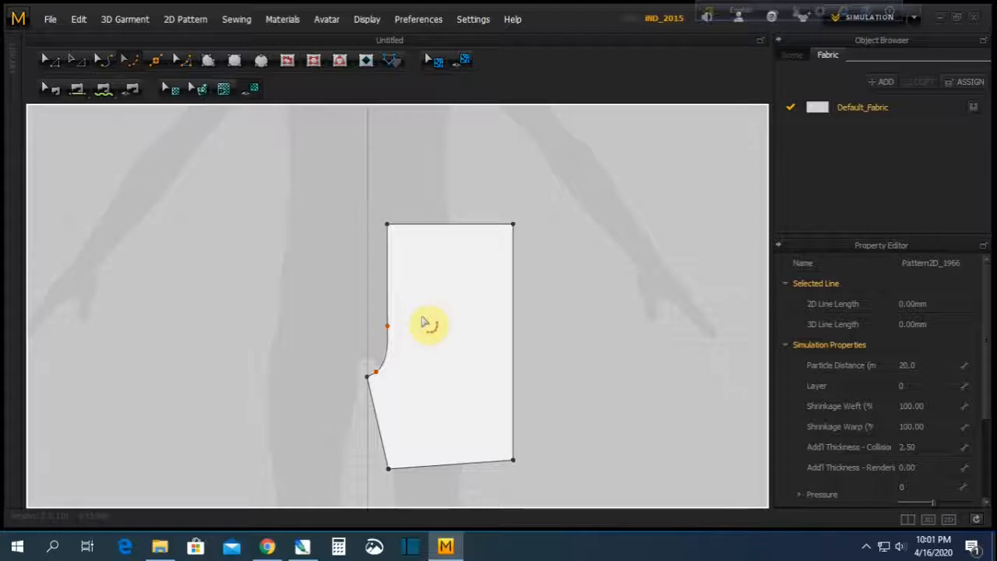
scroll(429, 464, "up", 2)
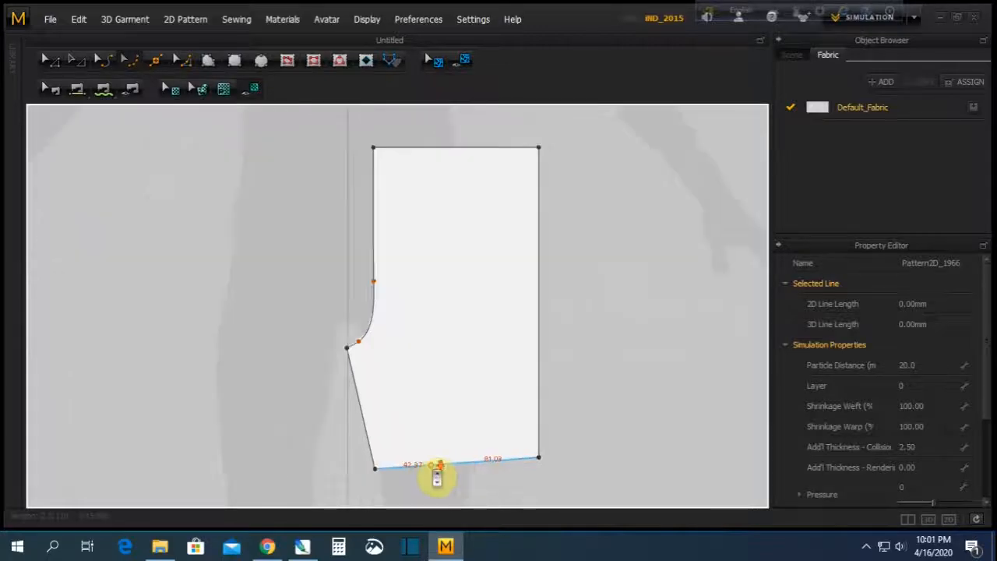
left_click(420, 466)
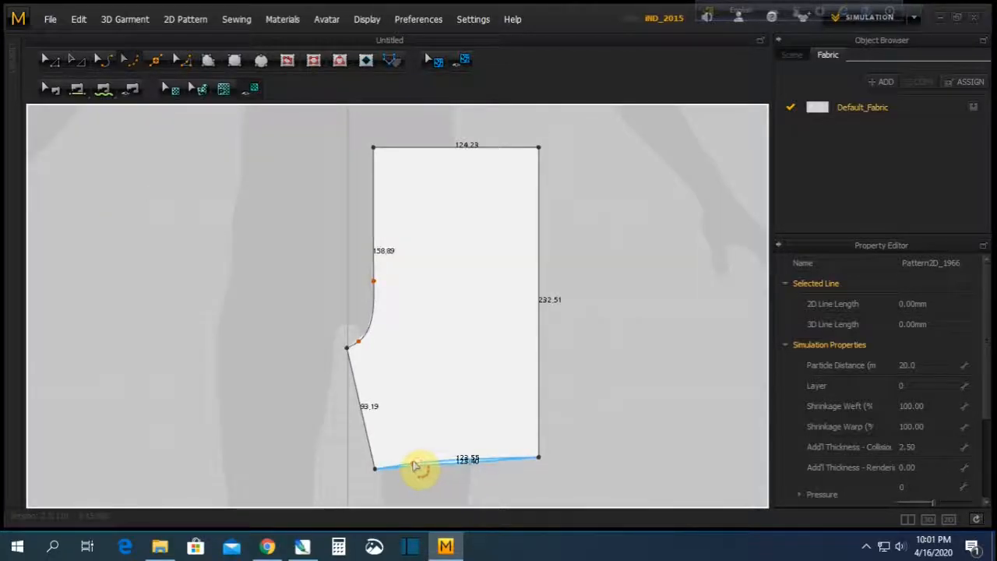
left_click_drag(412, 461, 413, 460)
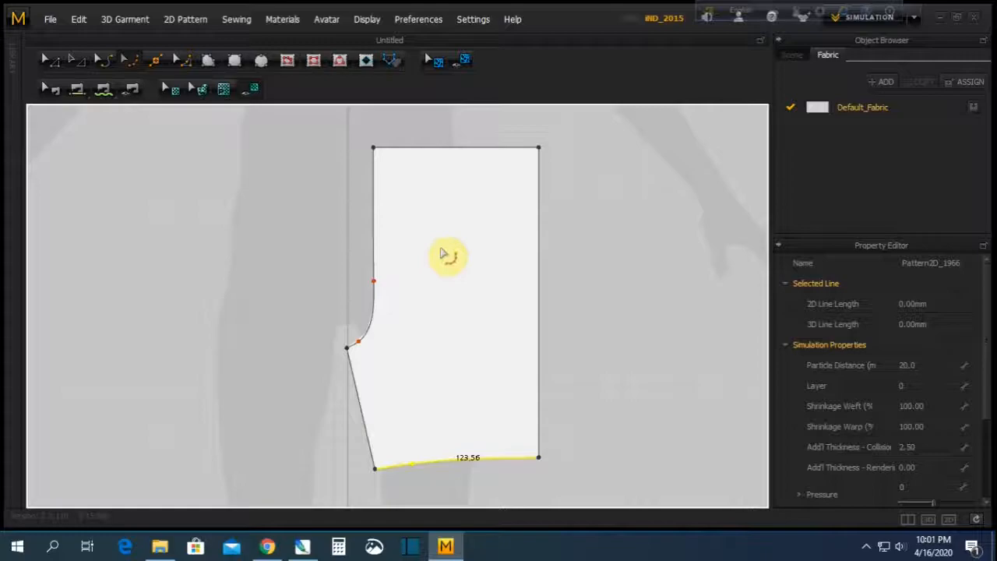
Copy the shorts panel and place a mirrored copy in the empty area beyond its outer side
left_click(47, 60)
left_click(448, 257)
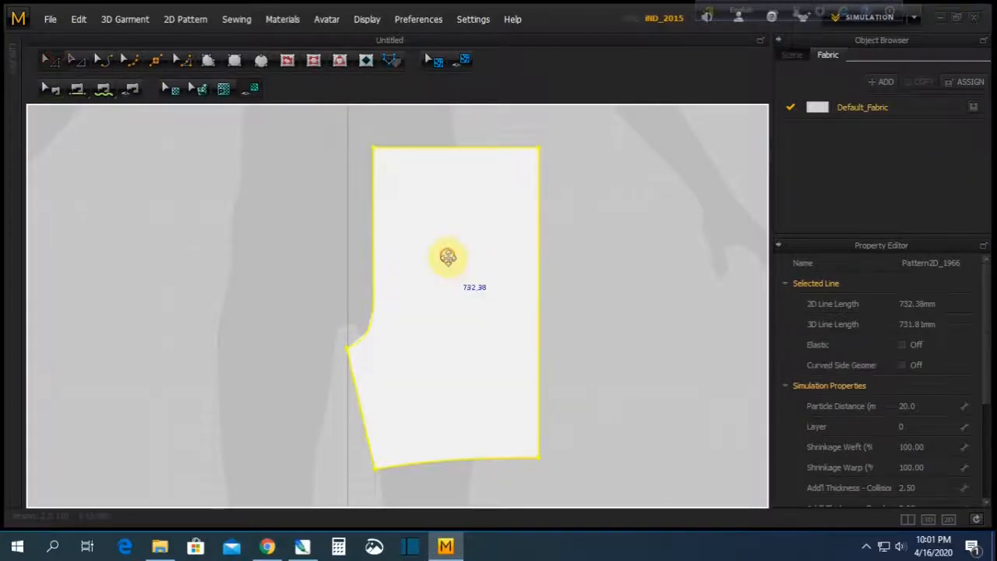
scroll(448, 257, "down", 5)
right_click(459, 260)
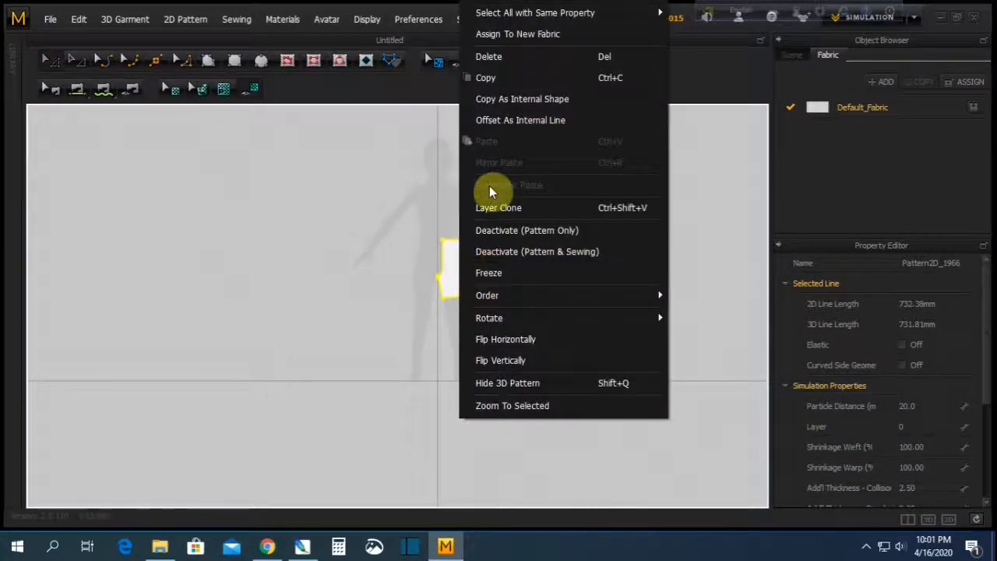
left_click(489, 78)
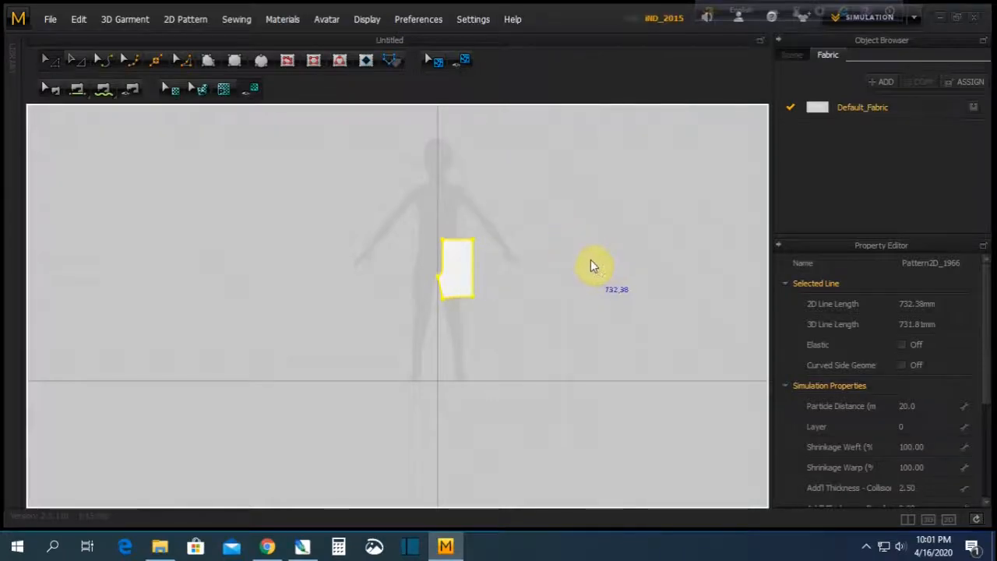
right_click(590, 265)
left_click(629, 35)
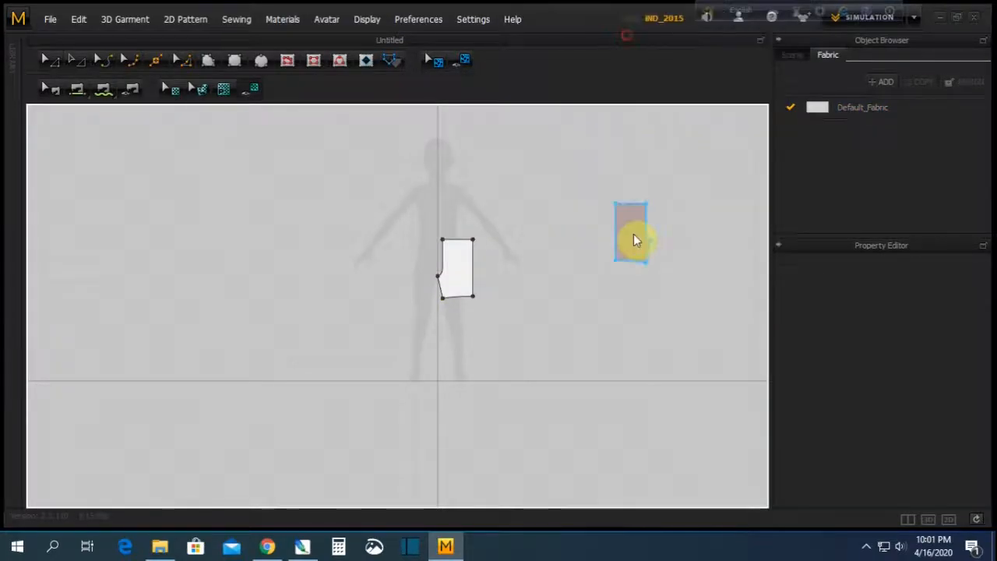
left_click(584, 255)
Lower the original panel's upper inner corner slightly so the waist edge slopes down toward the centre
scroll(447, 247, "up", 5)
left_click(468, 296)
scroll(465, 292, "up", 3)
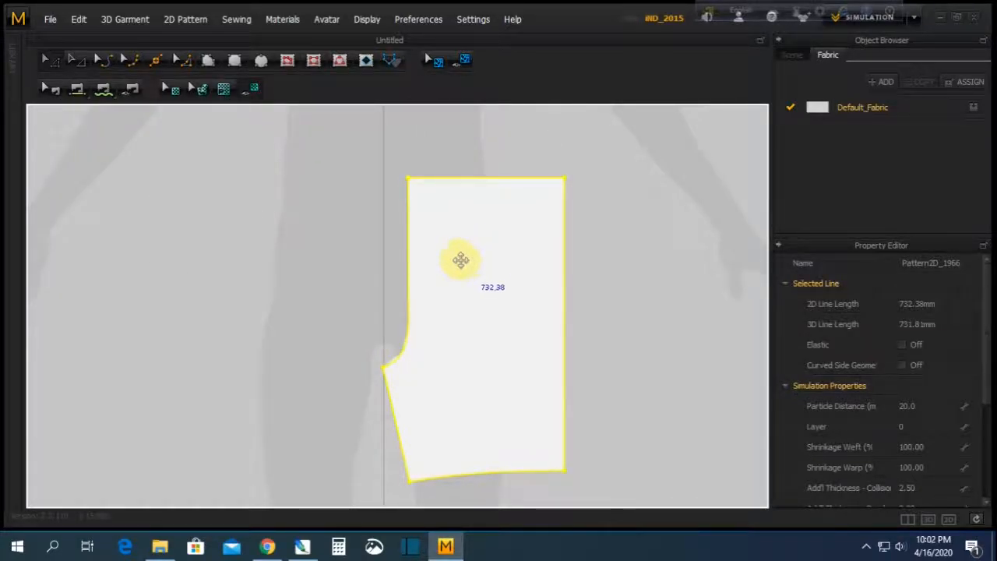
left_click(407, 178)
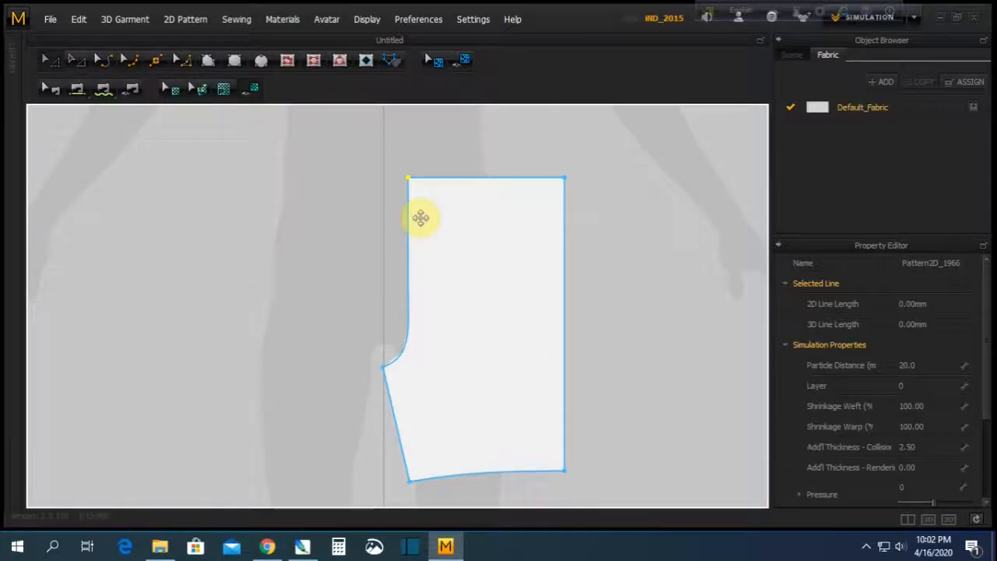
key("Down")
key("Down")
key("Down")
key("Down")
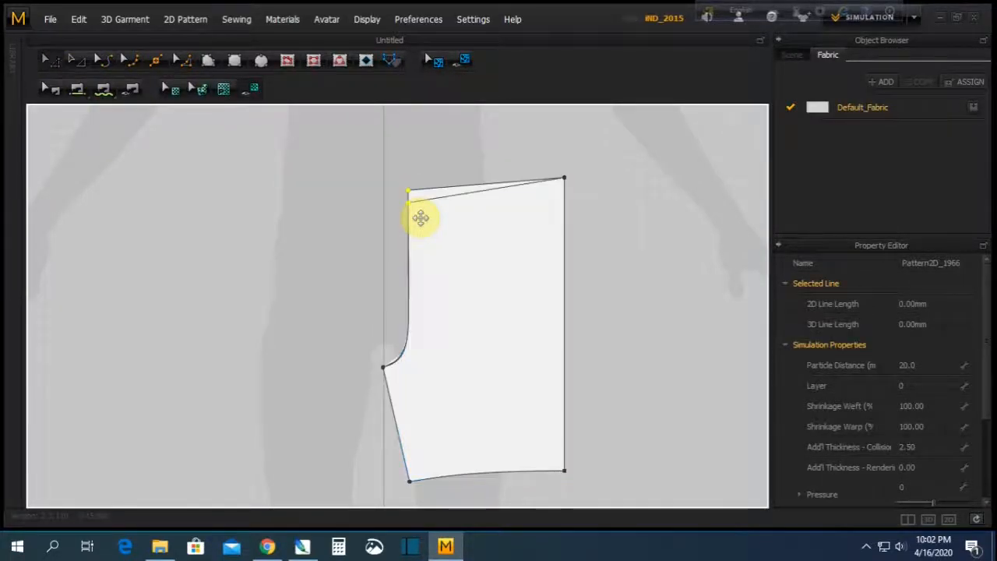
key("Up")
key("Up")
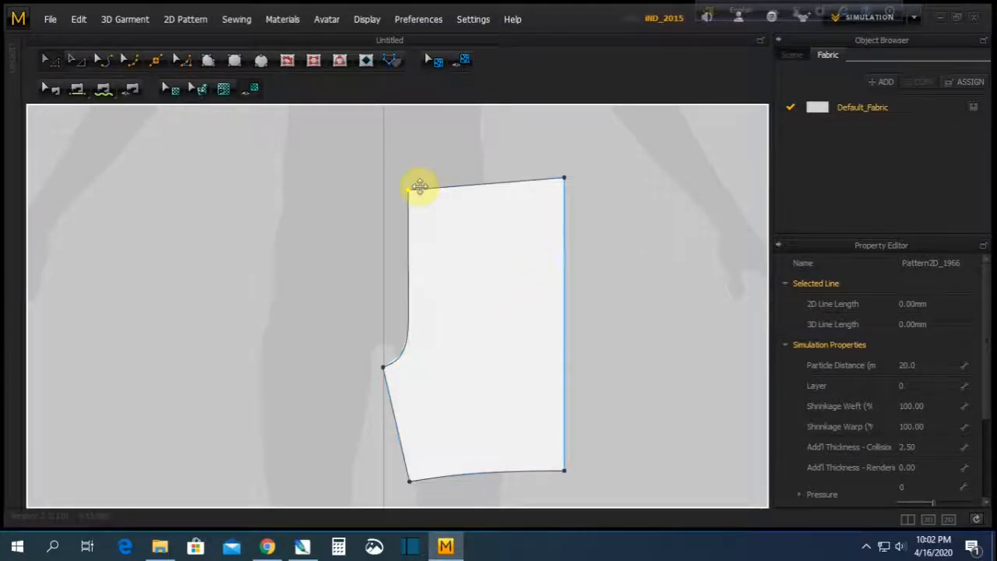
Add a point on the panel's outer side edge about 74 mm below the waist corner
left_click(155, 60)
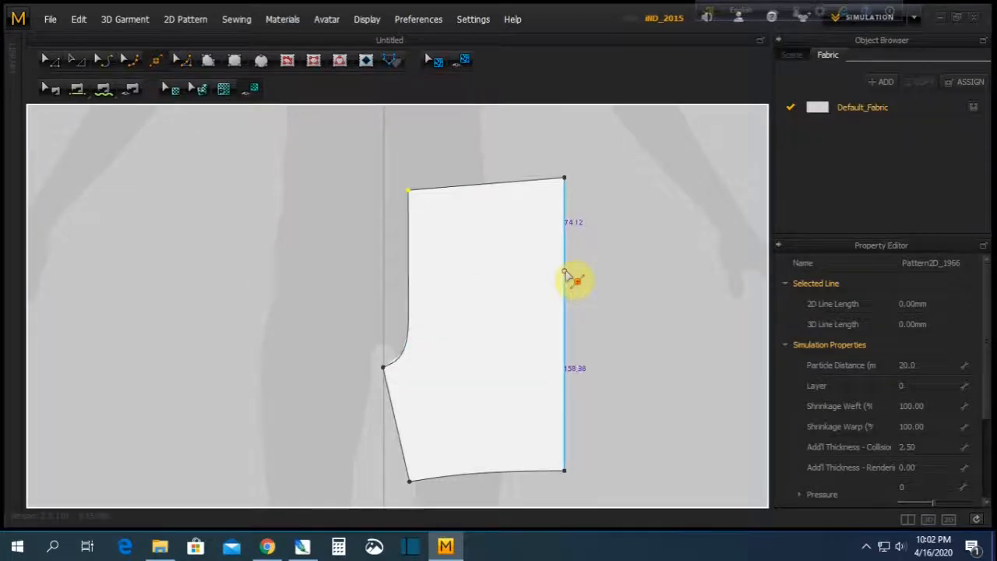
left_click(564, 271)
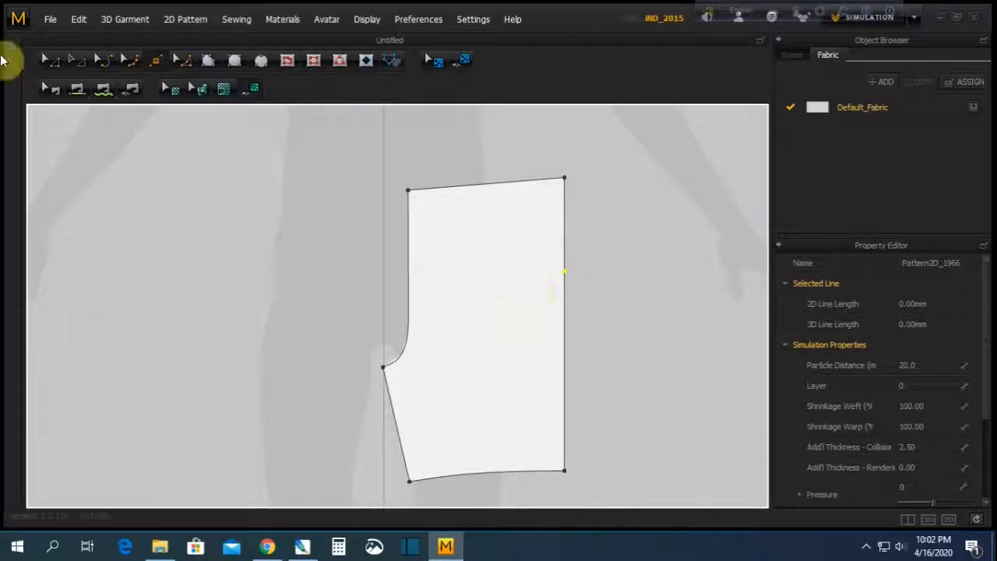
left_click(48, 62)
left_click(163, 216)
Delete the mirrored copy of the panel
scroll(302, 228, "up", 4)
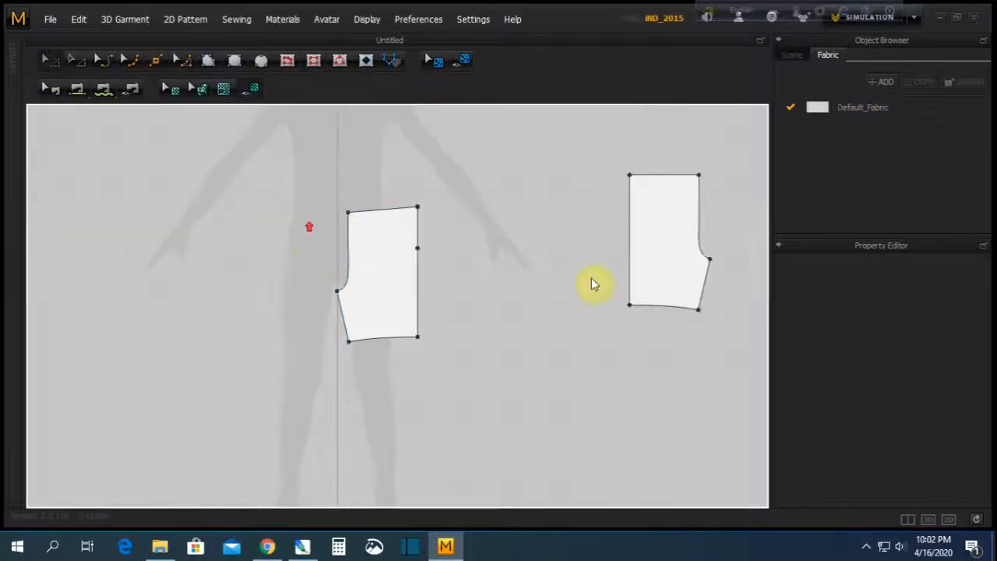
left_click(644, 258)
key("Delete")
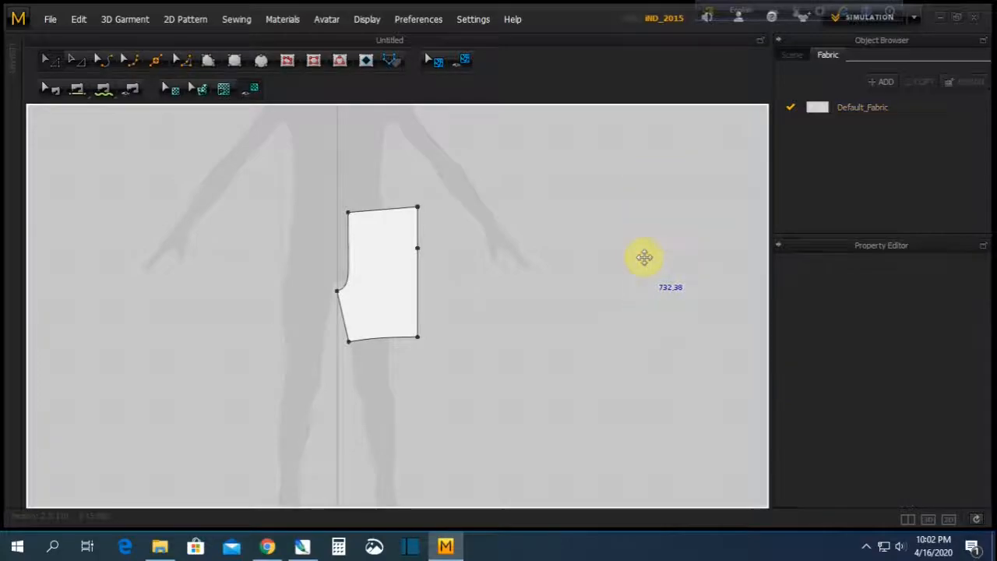
Copy the shorts panel and place an unflipped duplicate in the empty area beyond its outer side
left_click(396, 234)
scroll(399, 241, "up", 2)
right_click(399, 241)
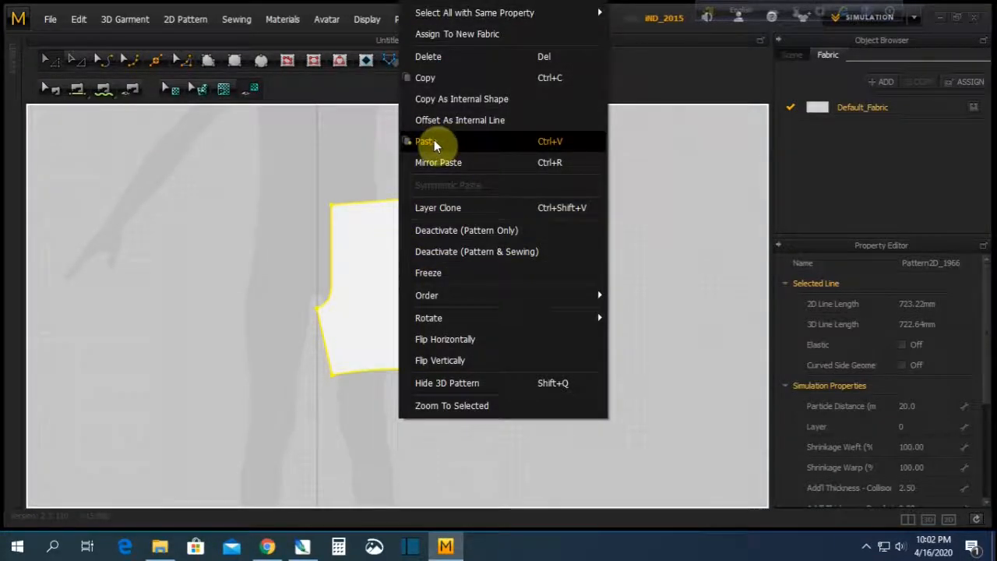
left_click(433, 77)
right_click(645, 246)
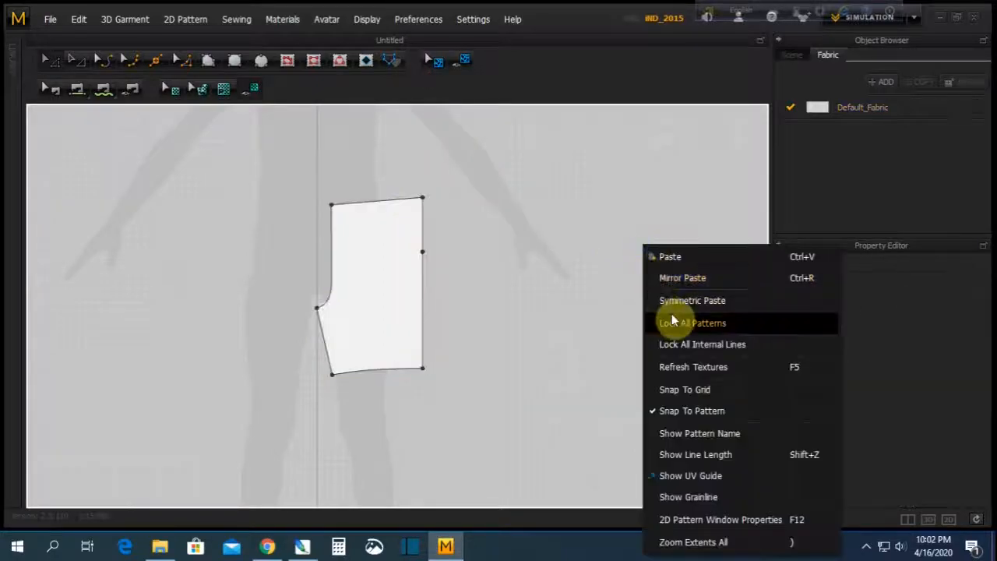
left_click(678, 277)
left_click(590, 275)
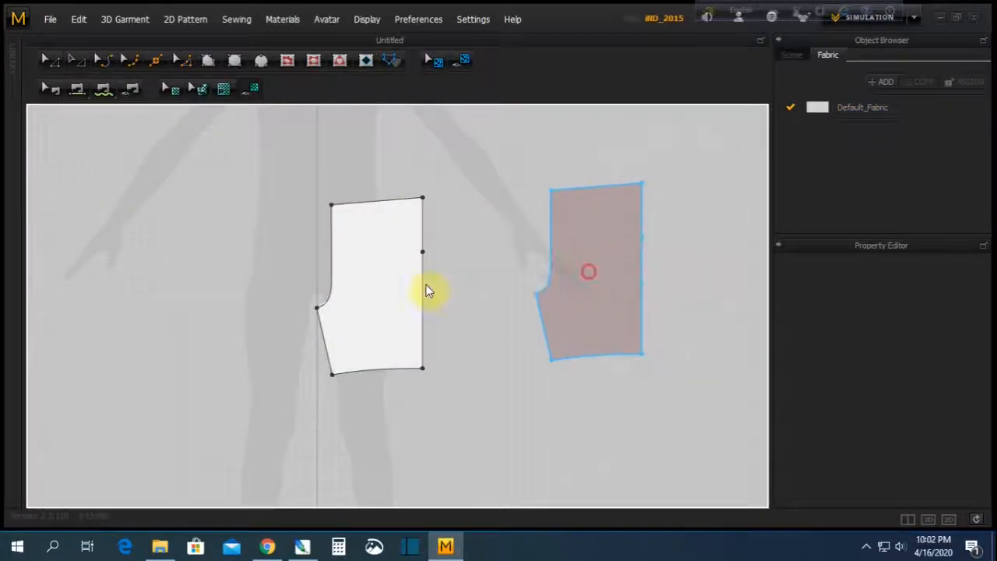
Shift the original panel's outer waist corner slightly inward so the upper side edge tapers toward the waist
scroll(363, 280, "up", 2)
left_click(358, 271)
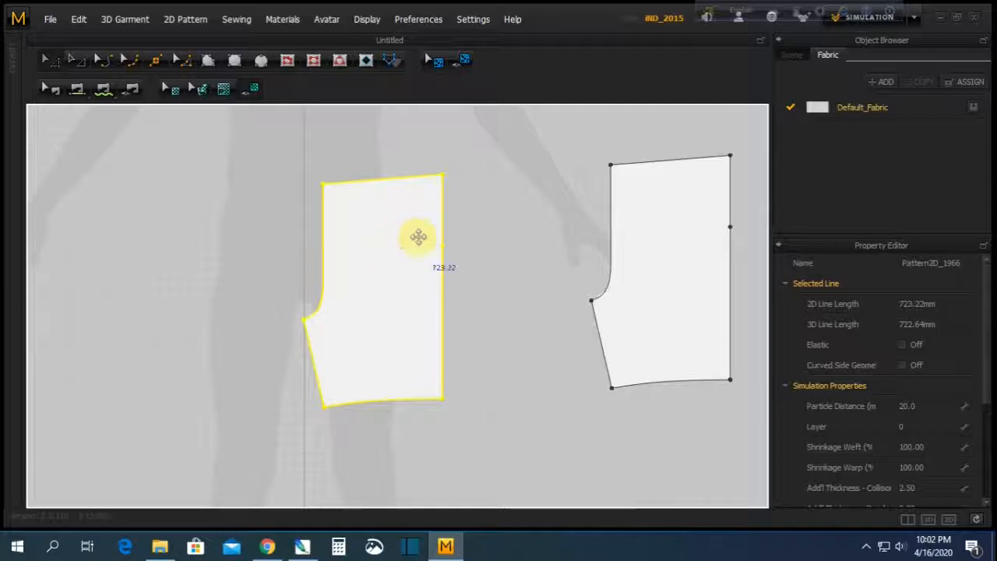
scroll(417, 234, "up", 1)
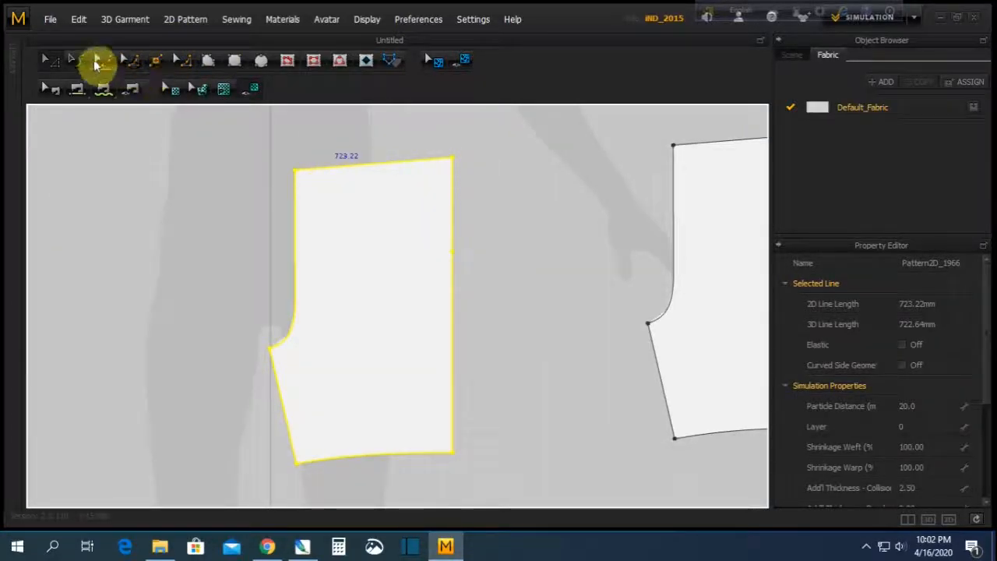
left_click(46, 60)
left_click(409, 137)
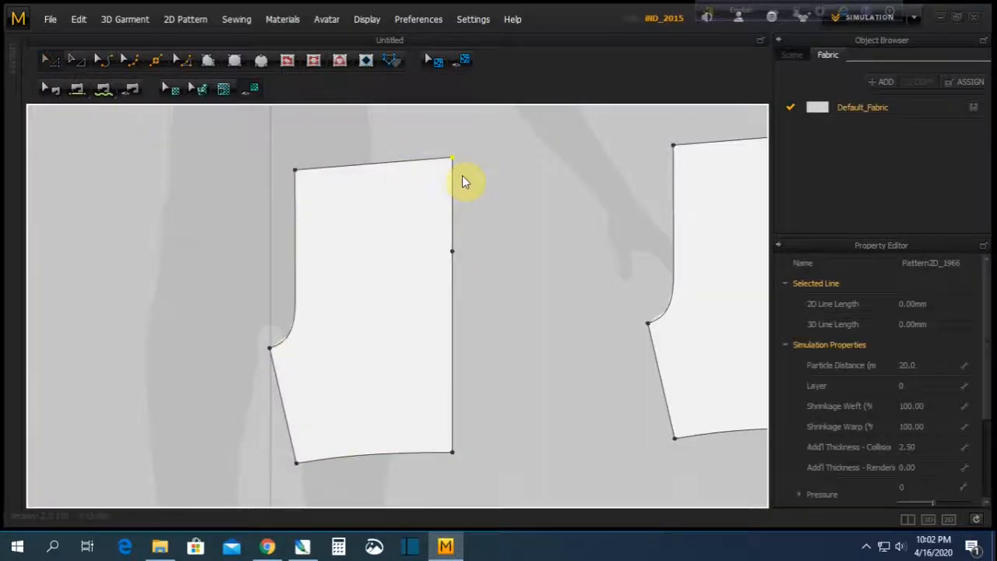
key("Left")
key("Left")
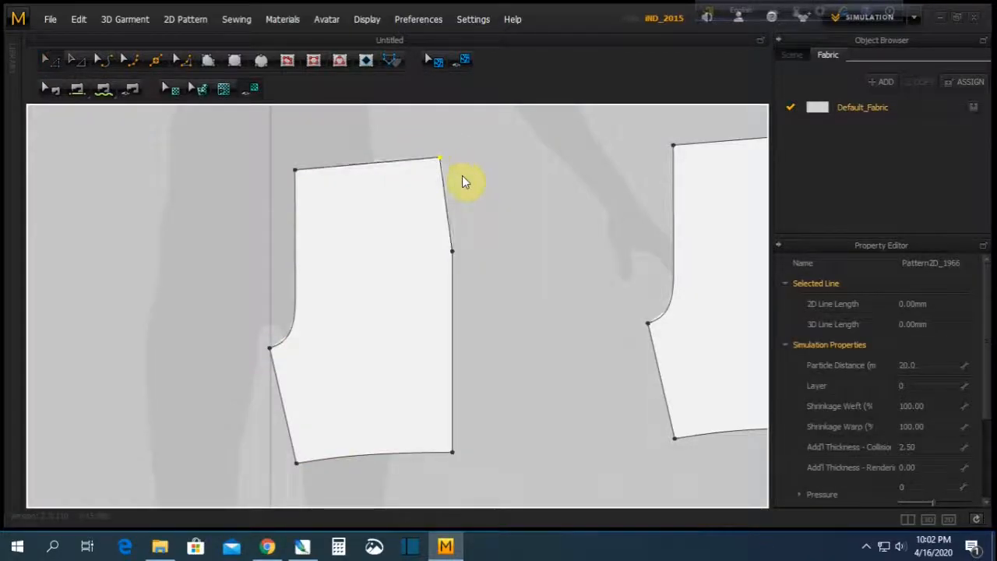
Curve the original panel's upper side edge outward and bend its waist edge into a shallow downward curve
scroll(464, 184, "up", 2)
left_click(130, 60)
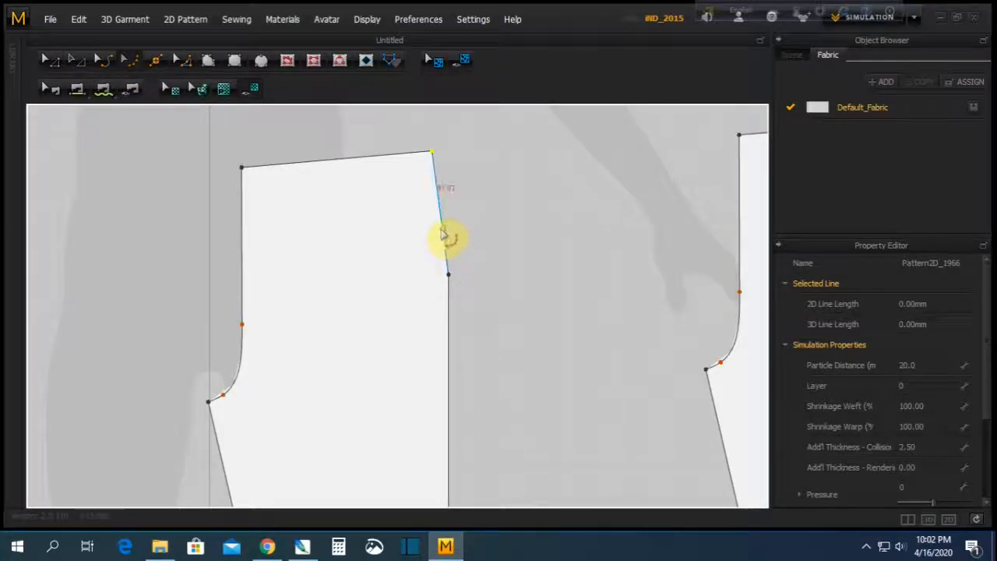
left_click_drag(445, 229, 445, 229)
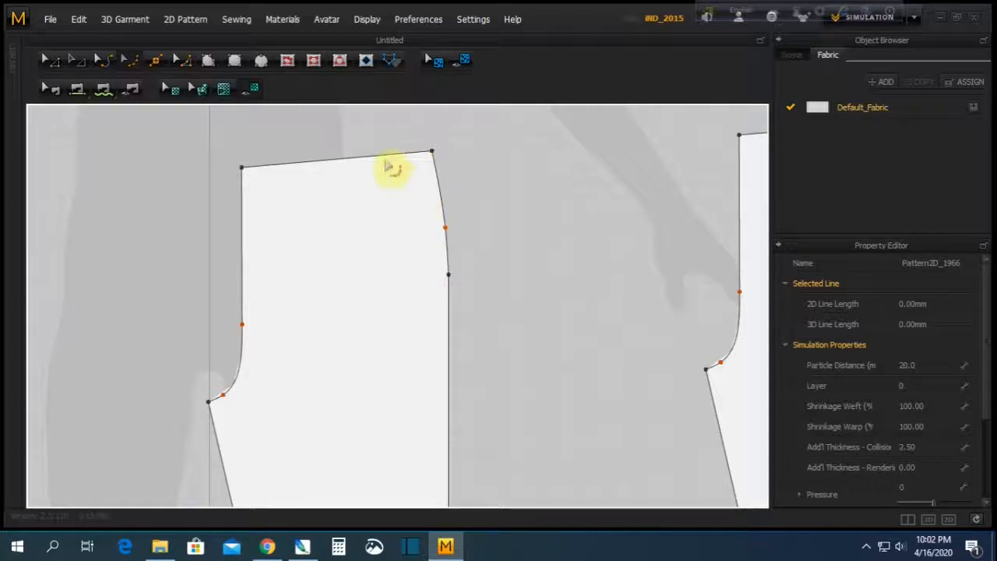
left_click_drag(384, 155, 384, 158)
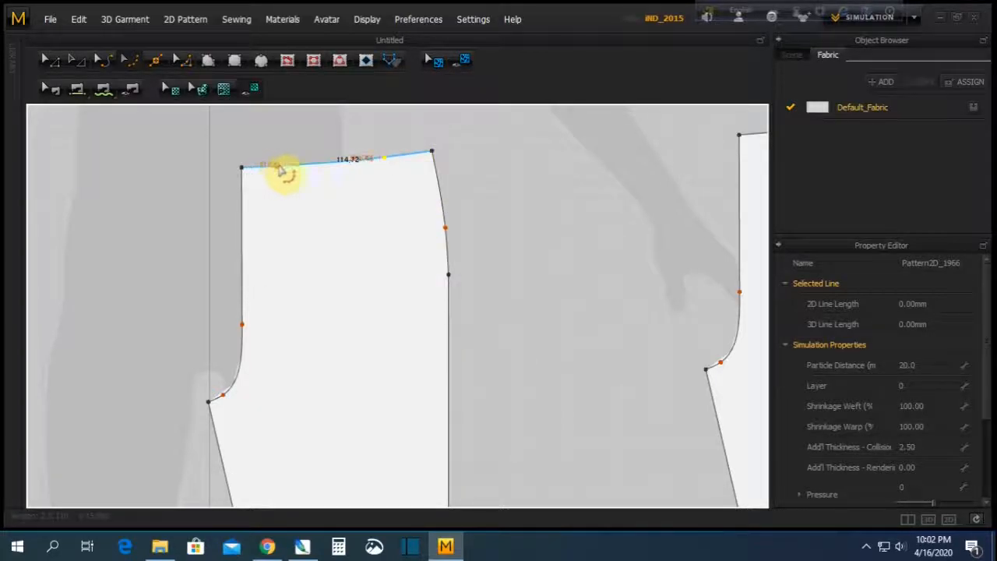
left_click_drag(281, 169, 279, 169)
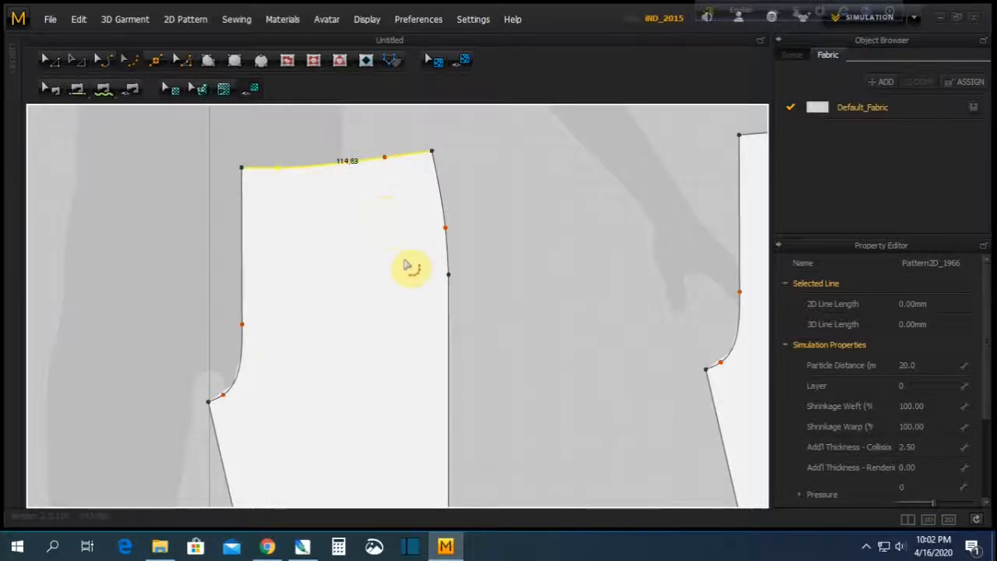
scroll(395, 298, "down", 3)
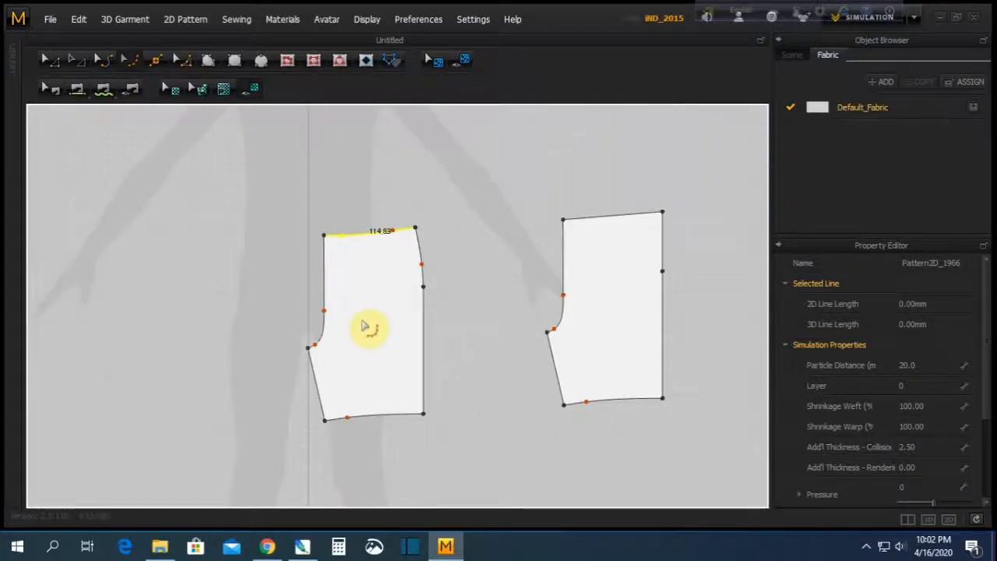
Copy the curved front panel and place a symmetric paste of it on the other side of the centre line
left_click(46, 60)
left_click(378, 281)
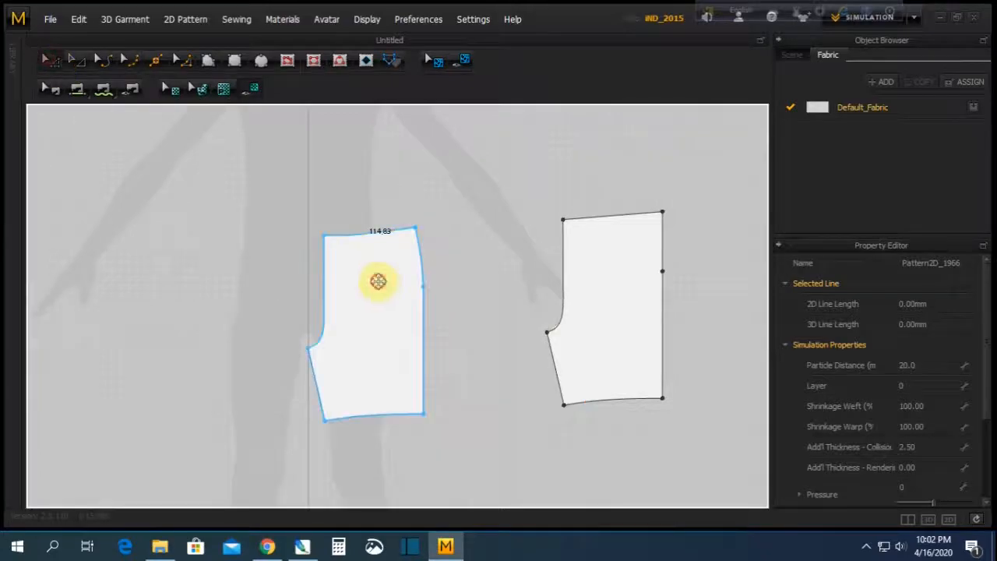
left_click(378, 281)
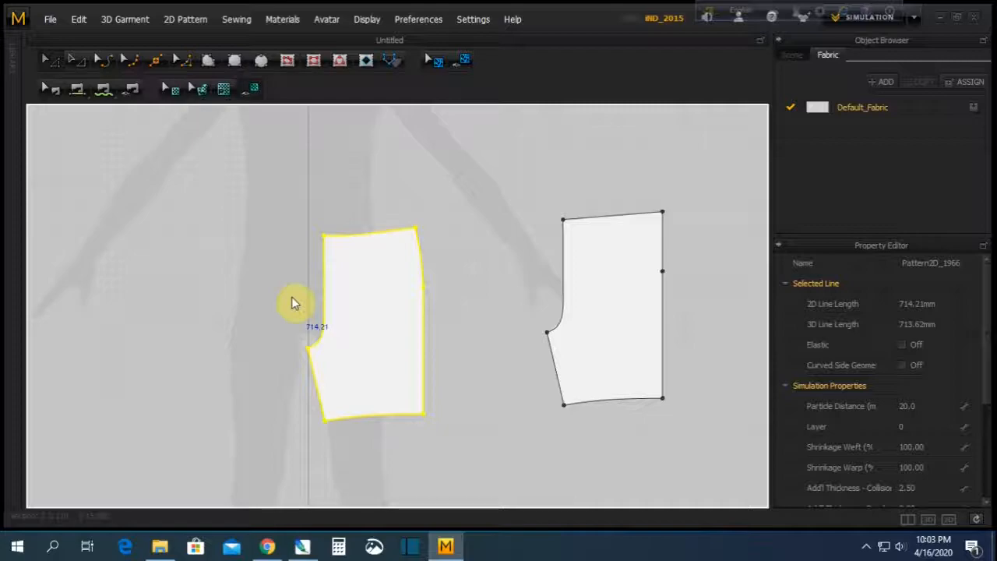
right_click(353, 293)
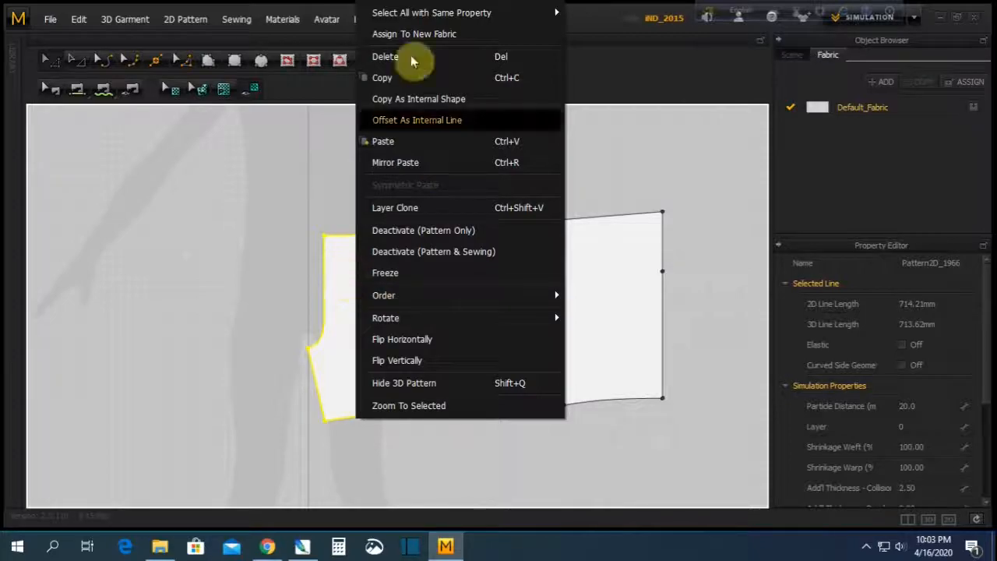
left_click(387, 81)
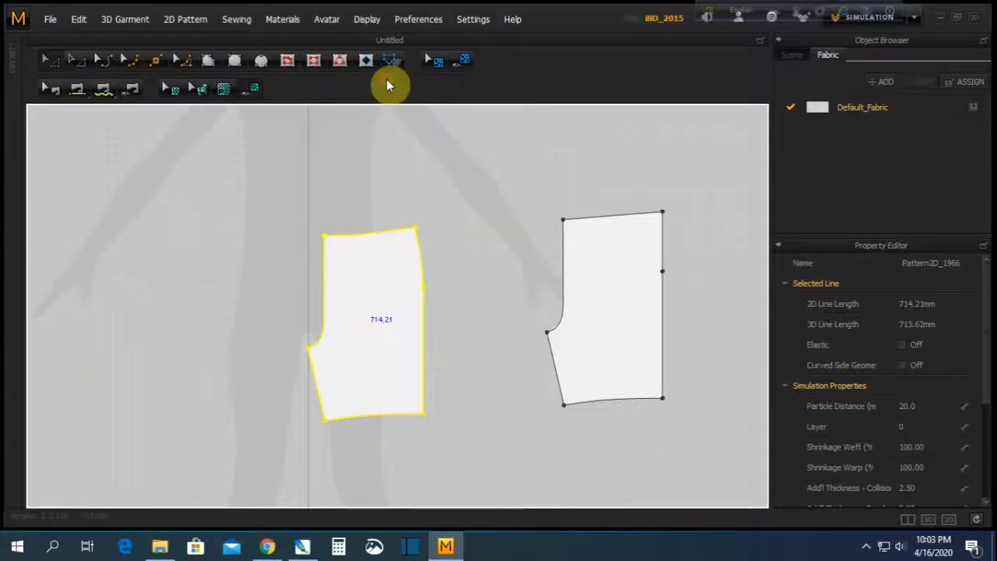
right_click(249, 280)
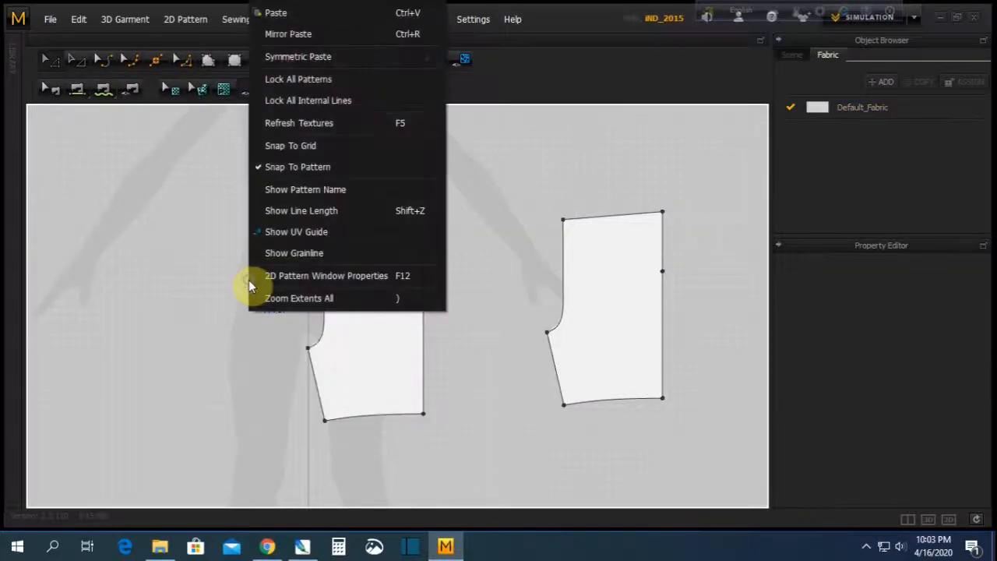
left_click(306, 58)
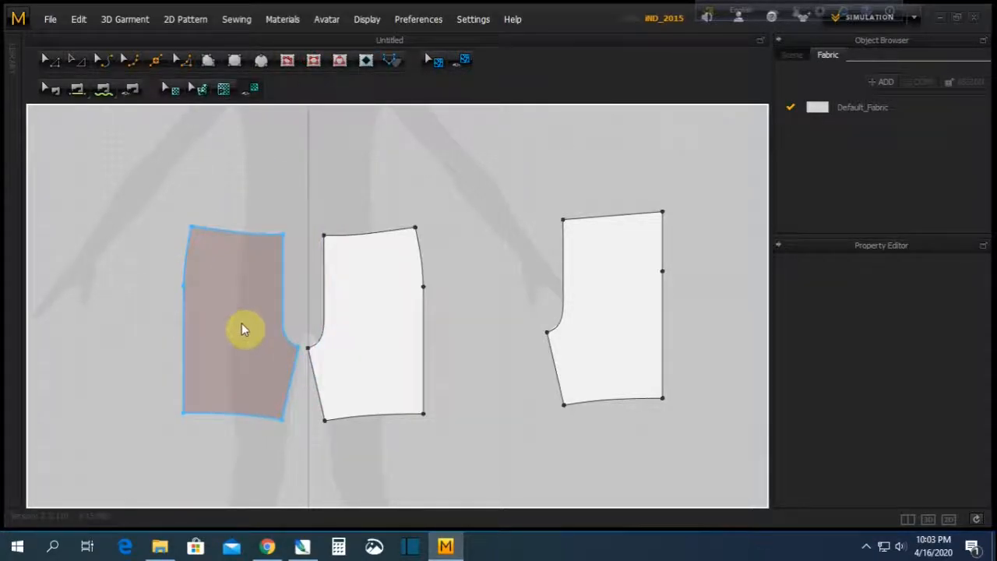
left_click(242, 325)
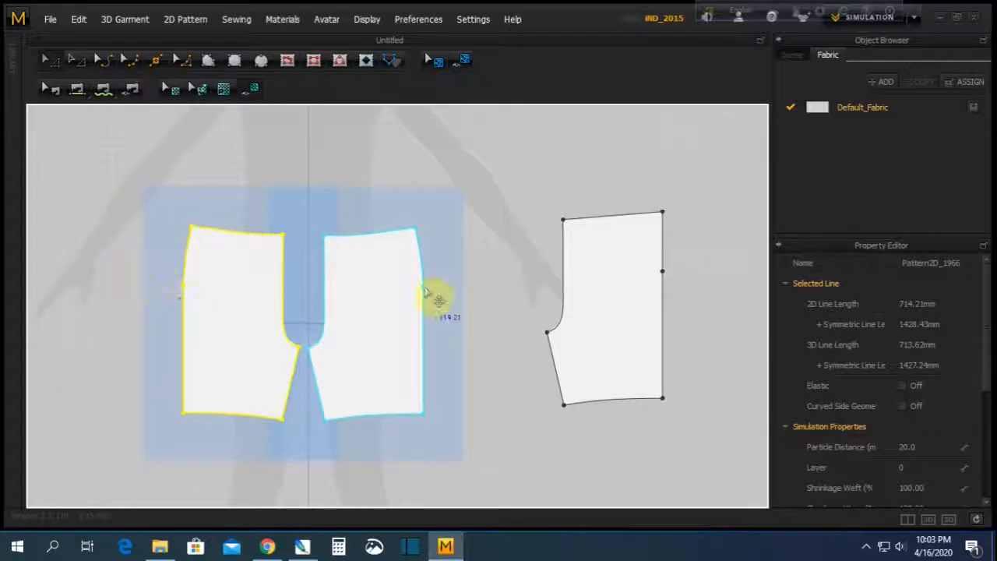
left_click(392, 276)
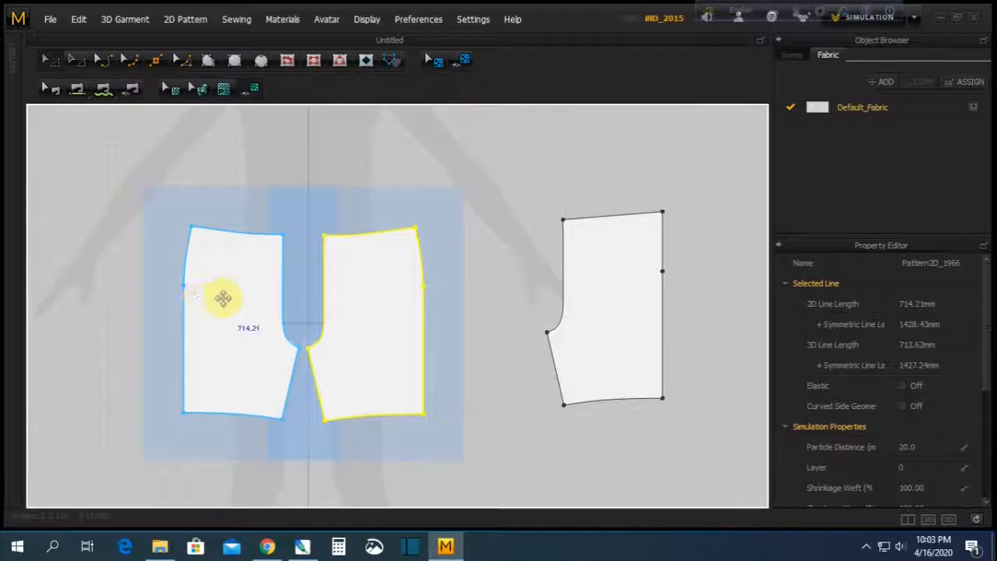
left_click(480, 262)
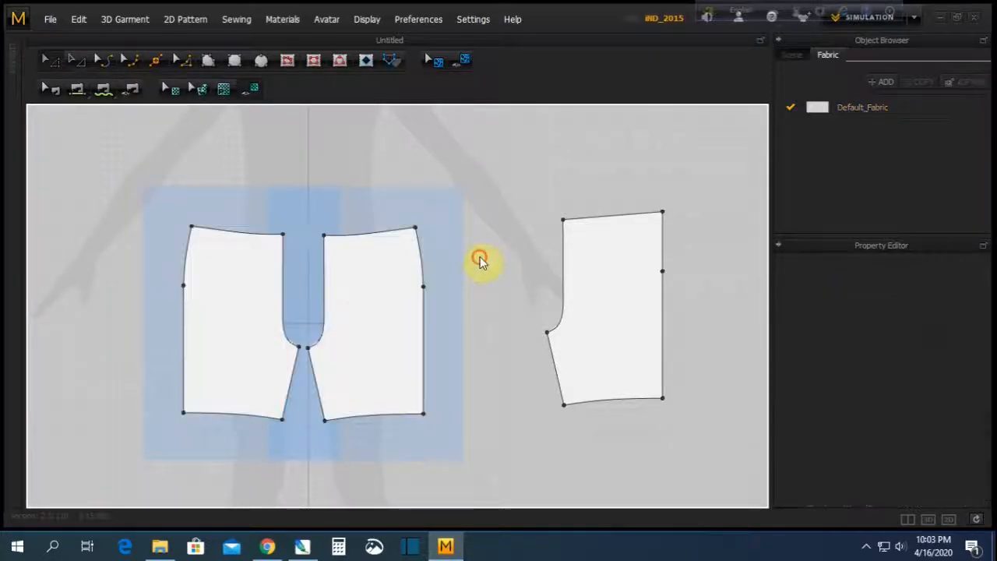
Move the separate back panel closer to the front pair, then raise its inner waist corner and shift it toward the side seam
left_click_drag(602, 287, 552, 288)
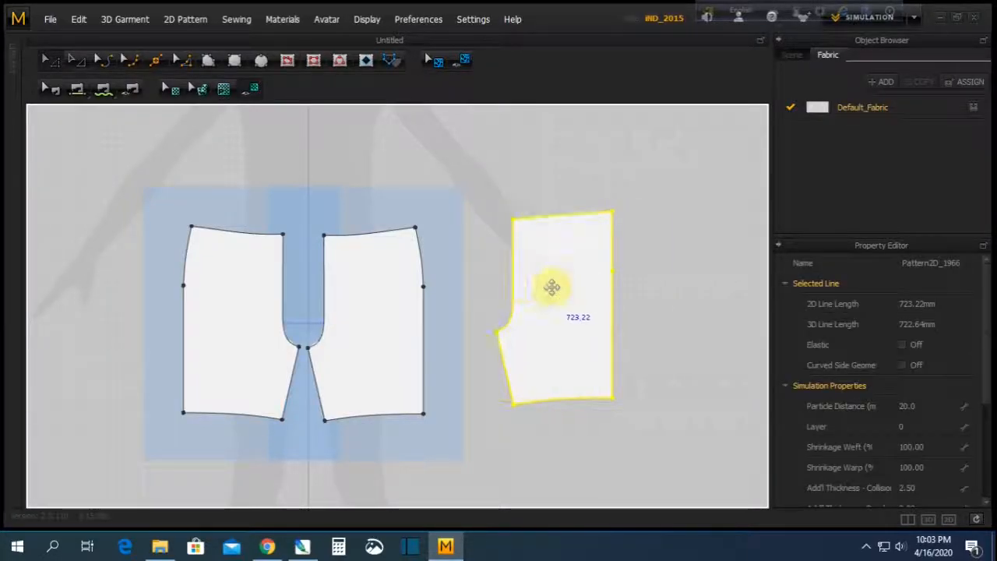
scroll(558, 287, "up", 3)
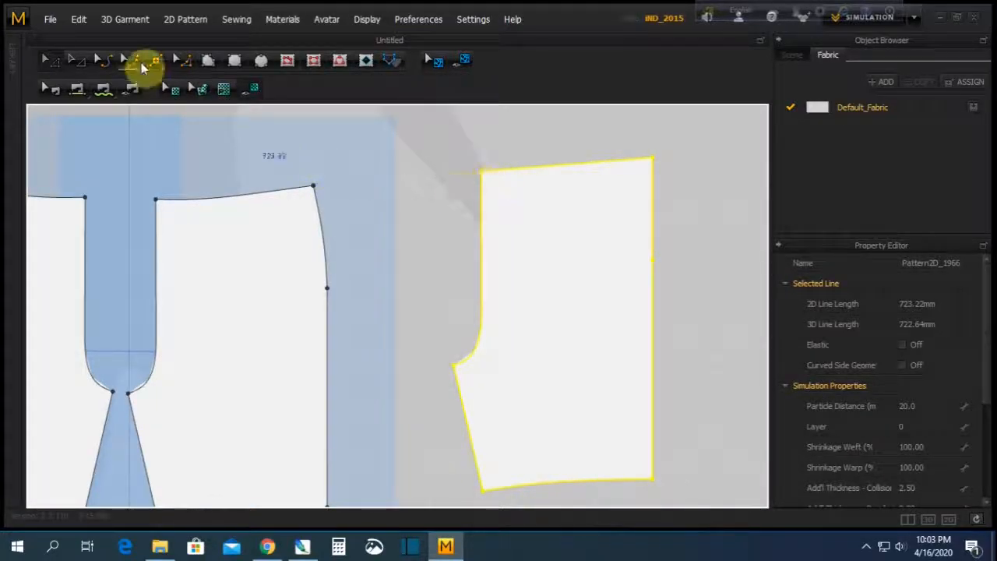
left_click(56, 67)
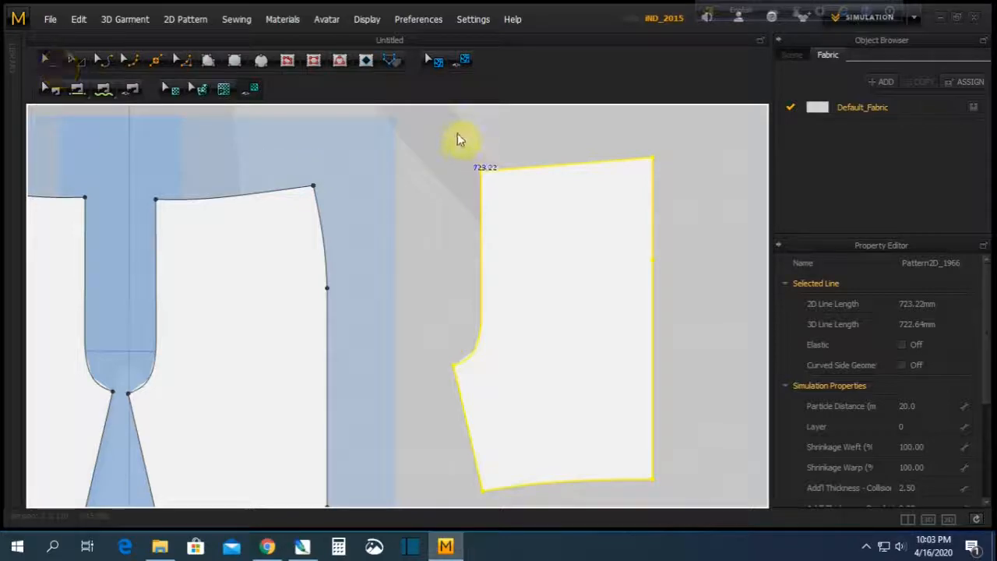
left_click(457, 133)
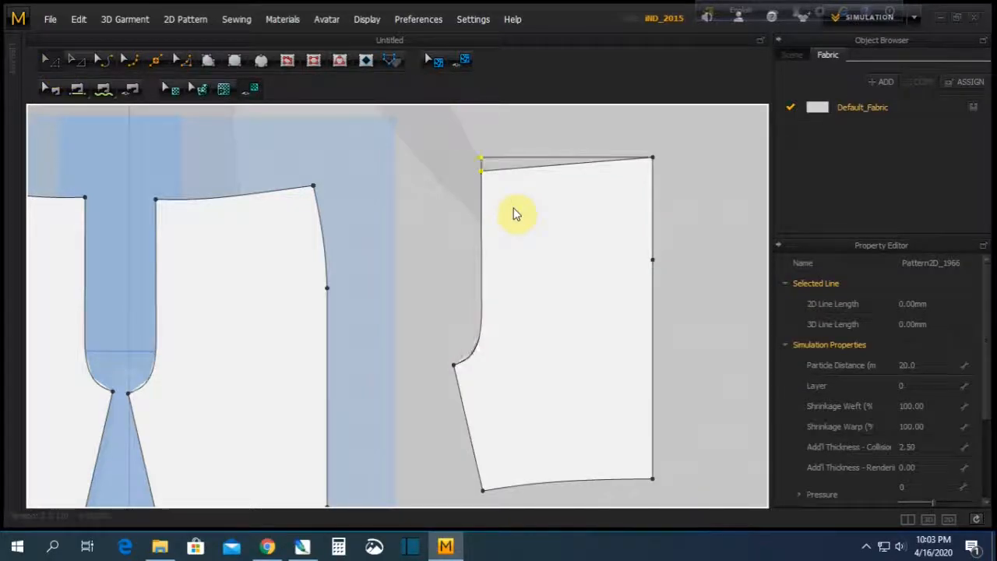
key("Up")
key("Right")
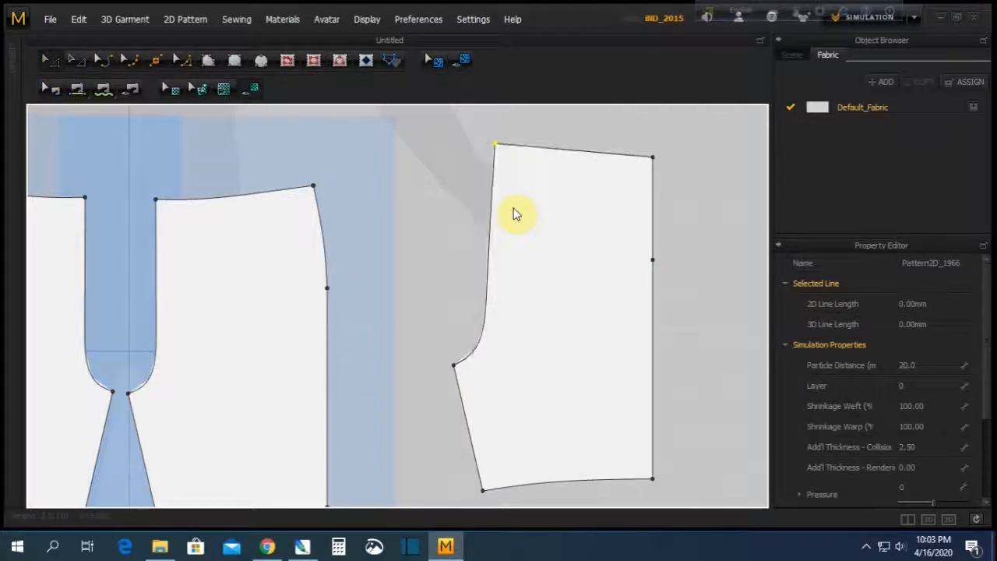
left_click(398, 392)
Shift the back panel's inseam edge outward toward the front pair to extend the crotch curve and hem
scroll(482, 411, "down", 4)
scroll(508, 431, "up", 2)
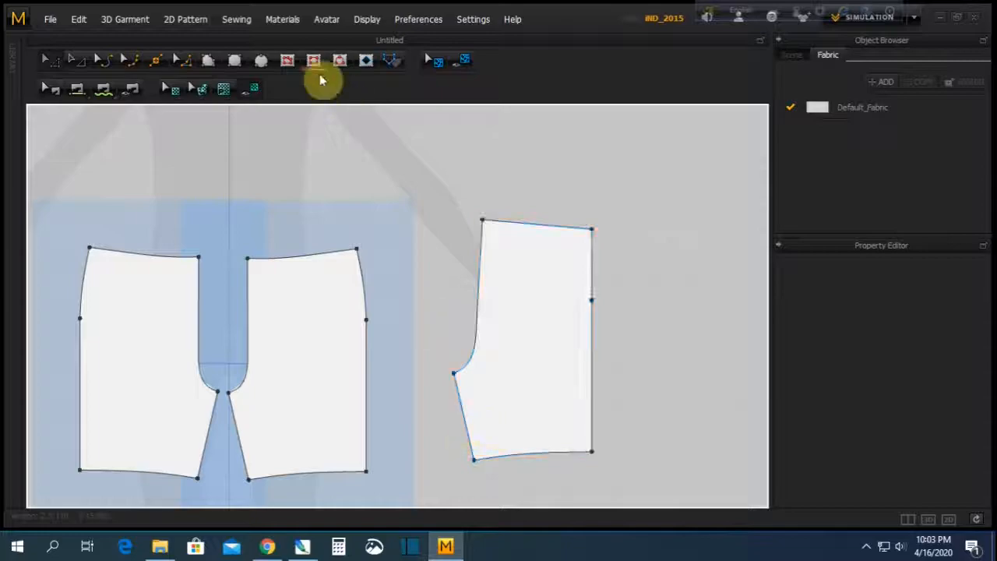
left_click(458, 403)
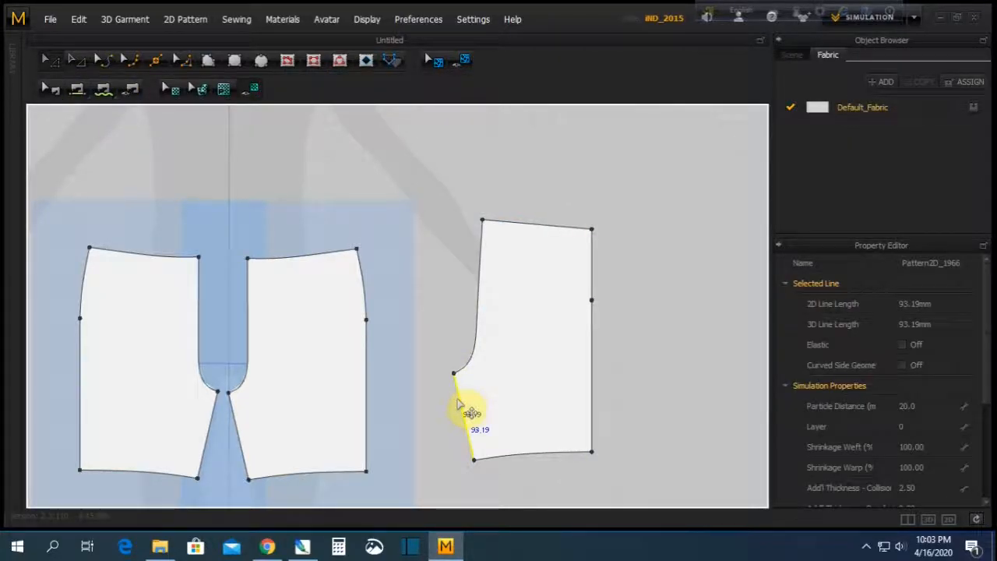
key("Left")
key("Left")
key("Left")
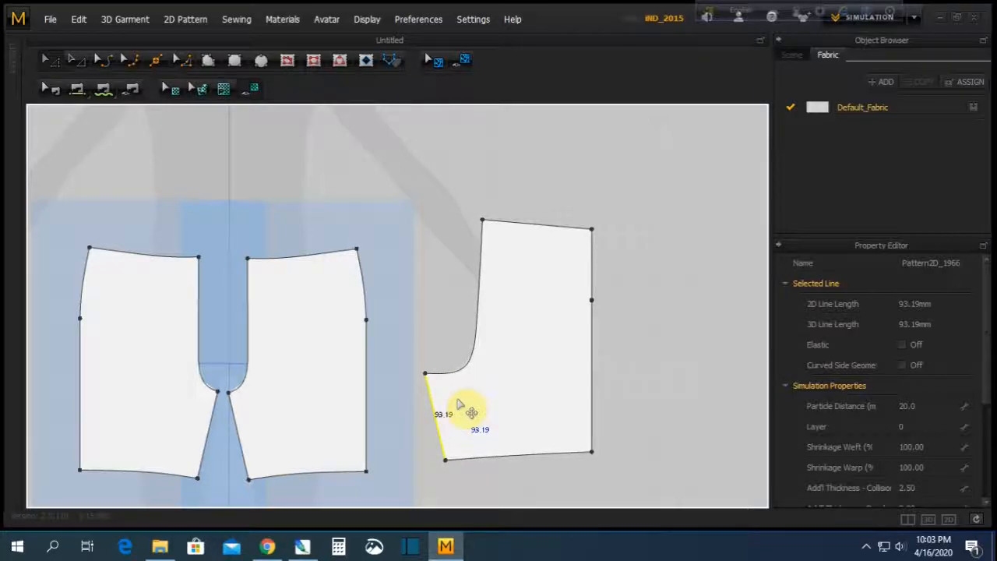
left_click(427, 433)
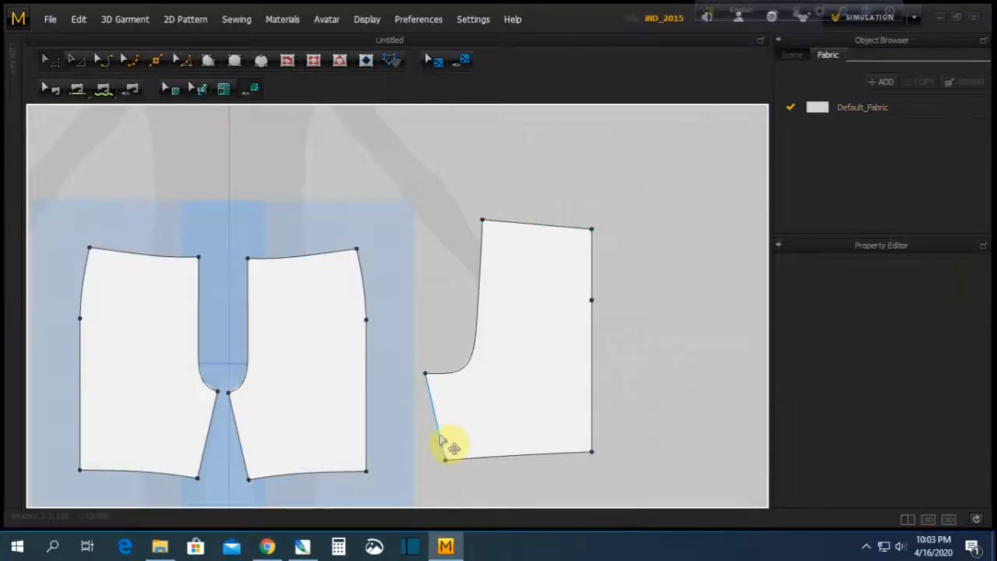
Lower the waist edges and upper side edges of all three shorts panels together to shorten the rise
scroll(478, 378, "up", 3)
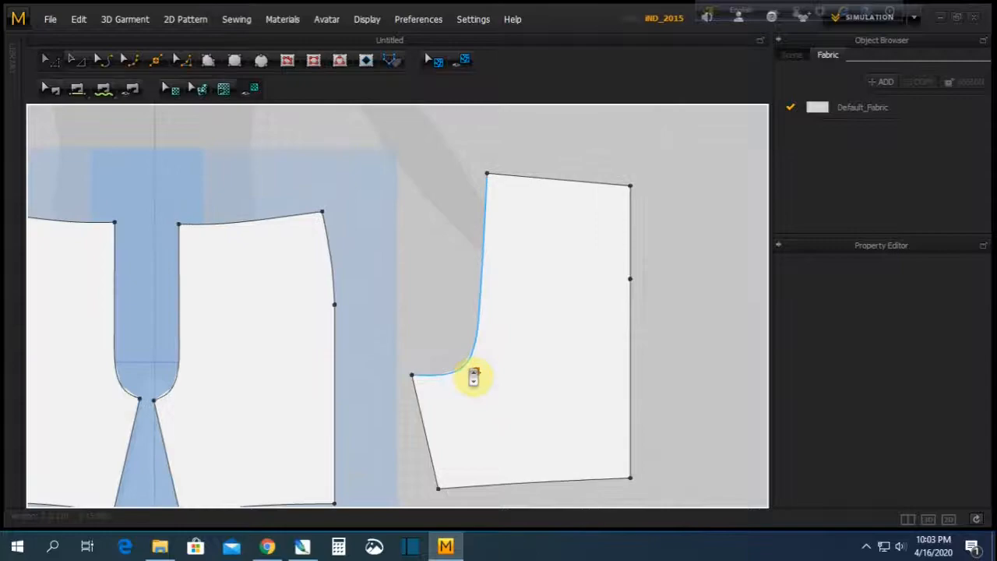
scroll(490, 353, "down", 4)
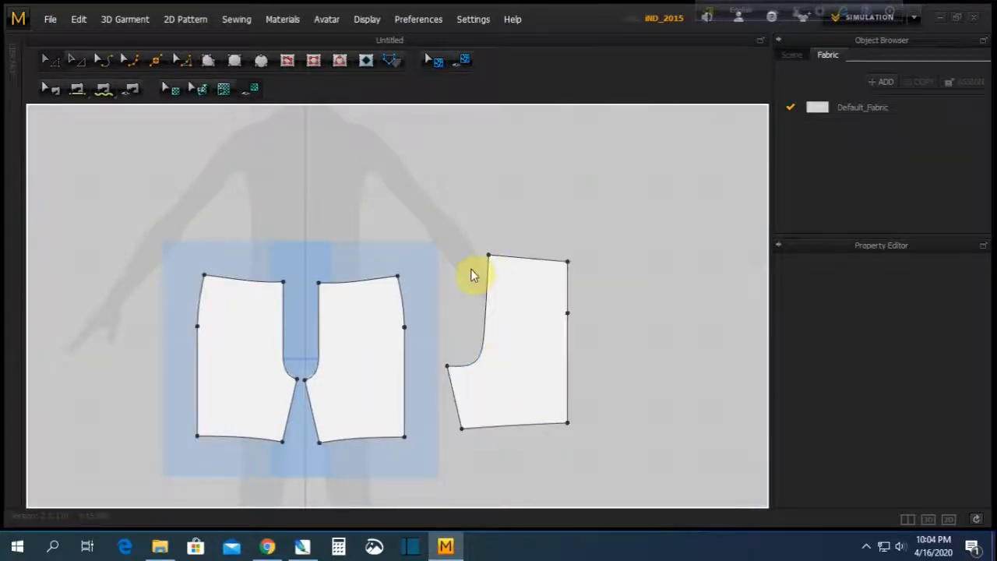
left_click(53, 67)
left_click_drag(160, 216, 581, 347)
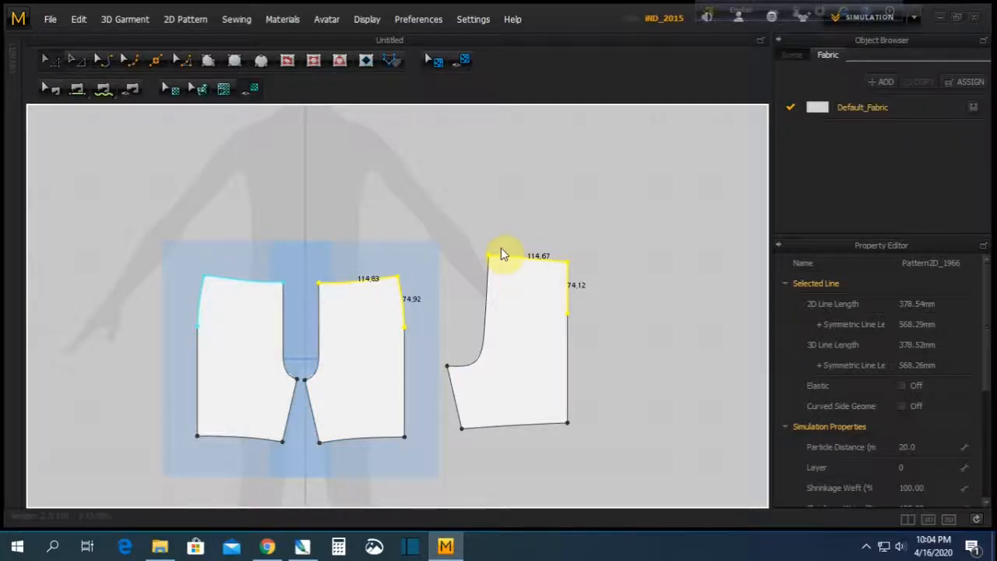
key("Down")
key("Down")
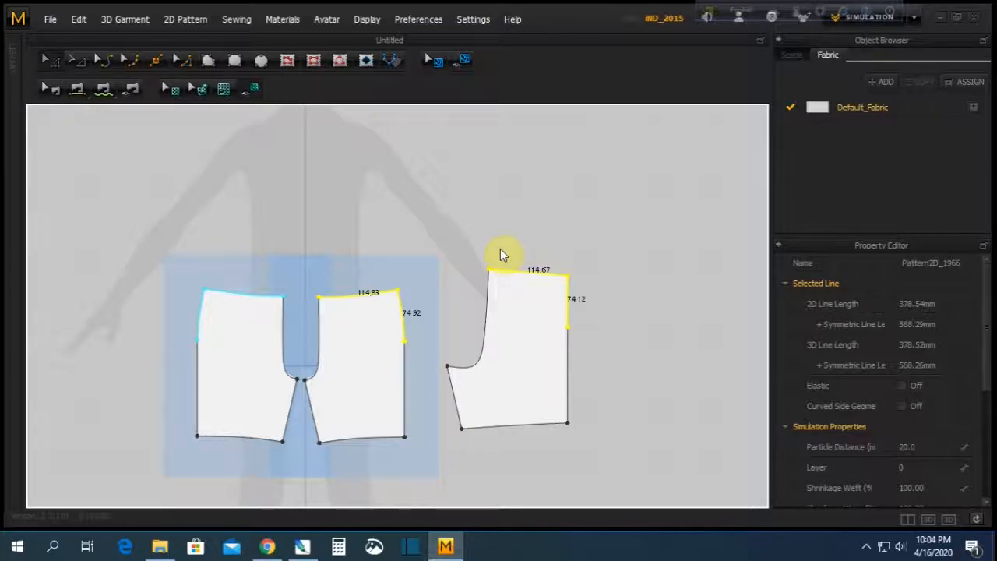
key("Down")
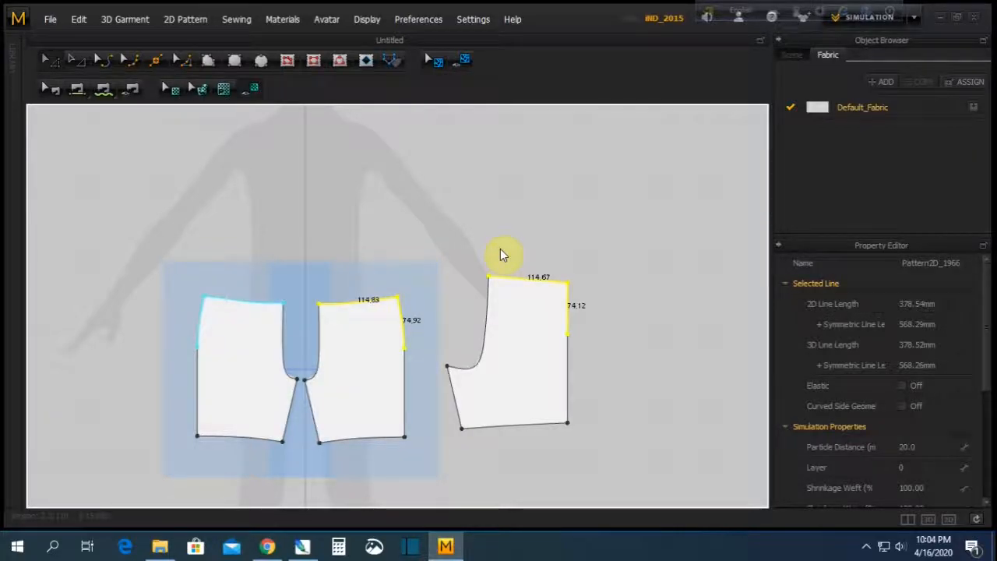
Copy the back panel and place a symmetric paste of it beside the original, with the two side seams facing each other
left_click(509, 235)
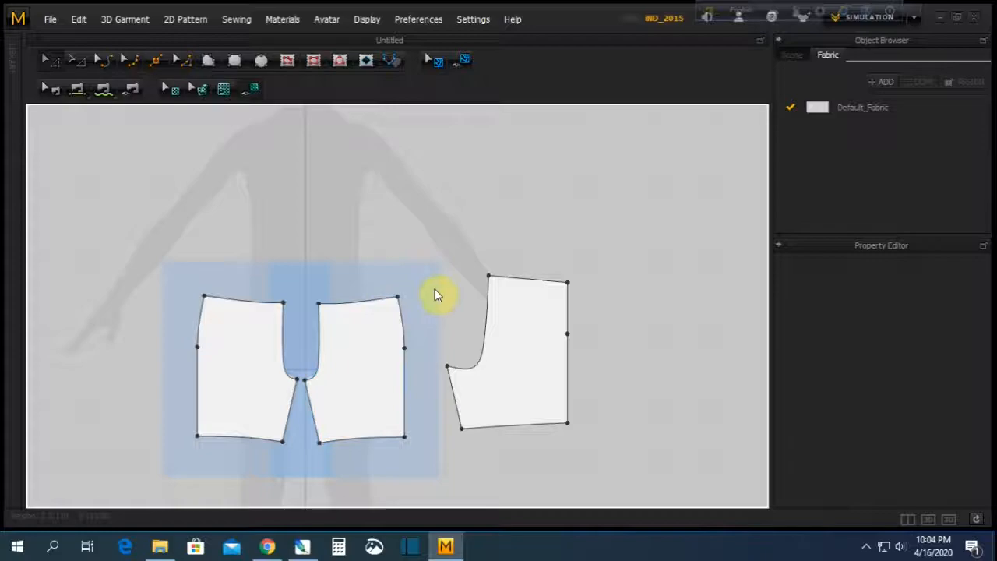
left_click(494, 382)
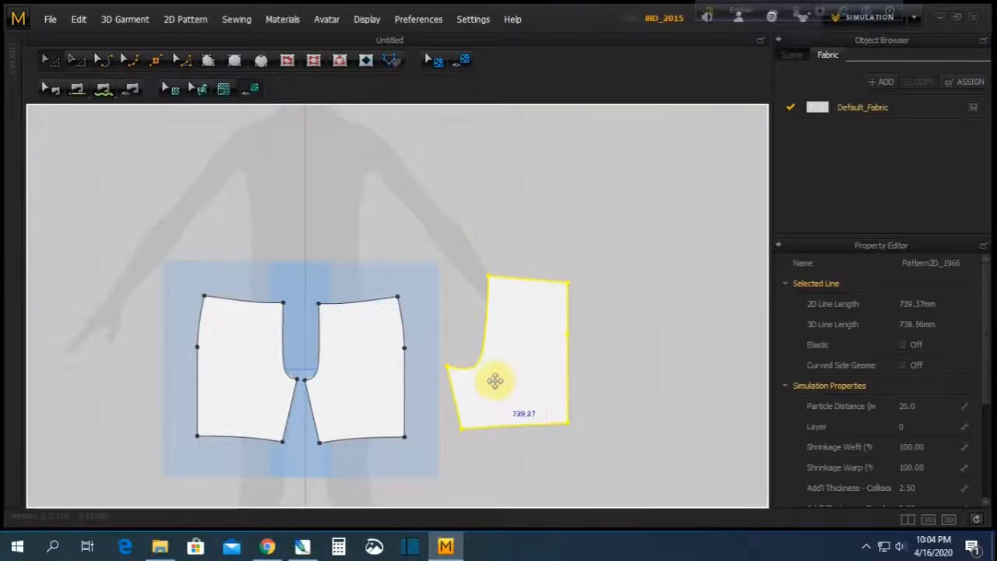
scroll(499, 383, "up", 2)
scroll(501, 384, "up", 1)
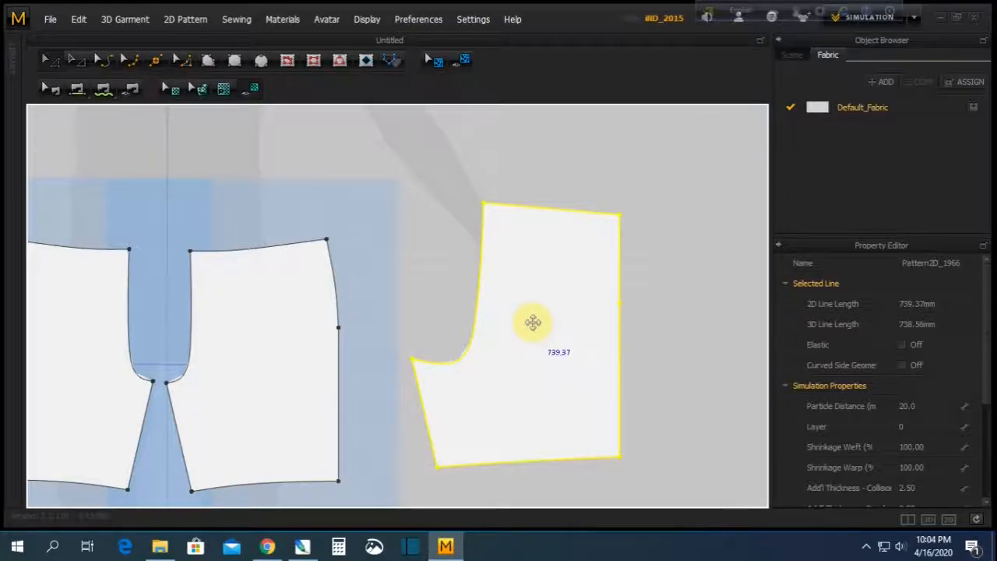
scroll(530, 323, "down", 3)
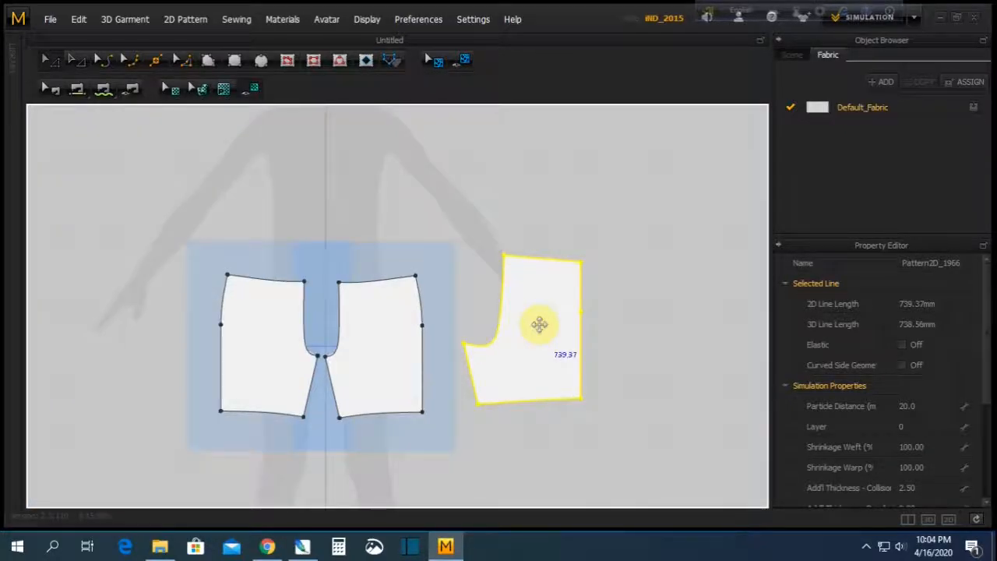
right_click(539, 325)
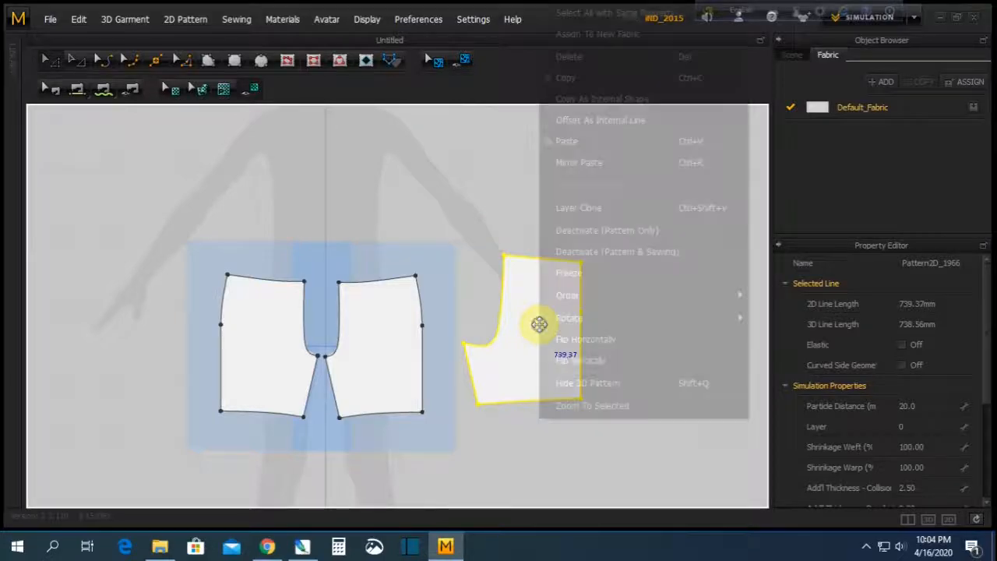
left_click(570, 78)
right_click(648, 308)
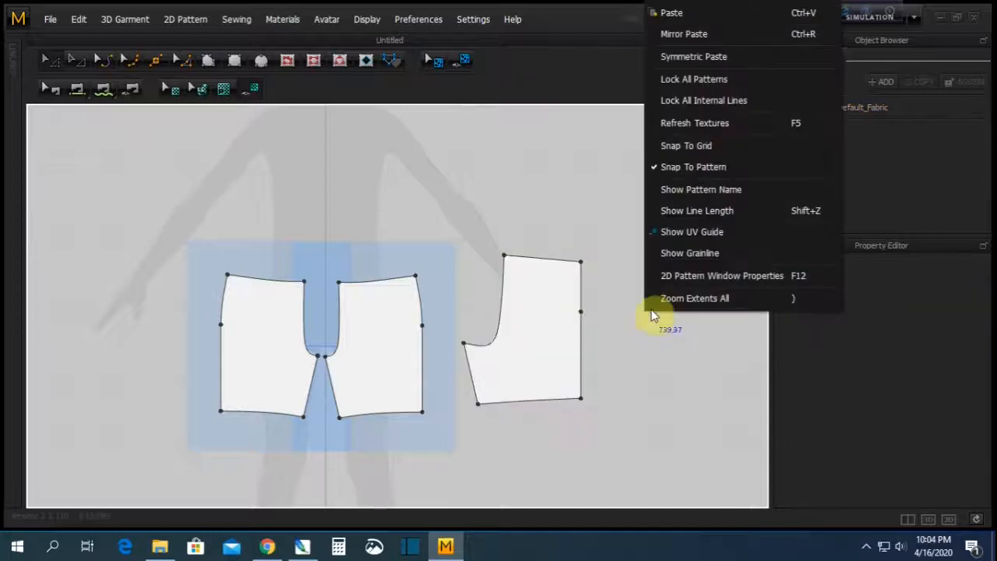
left_click(692, 57)
left_click(629, 363)
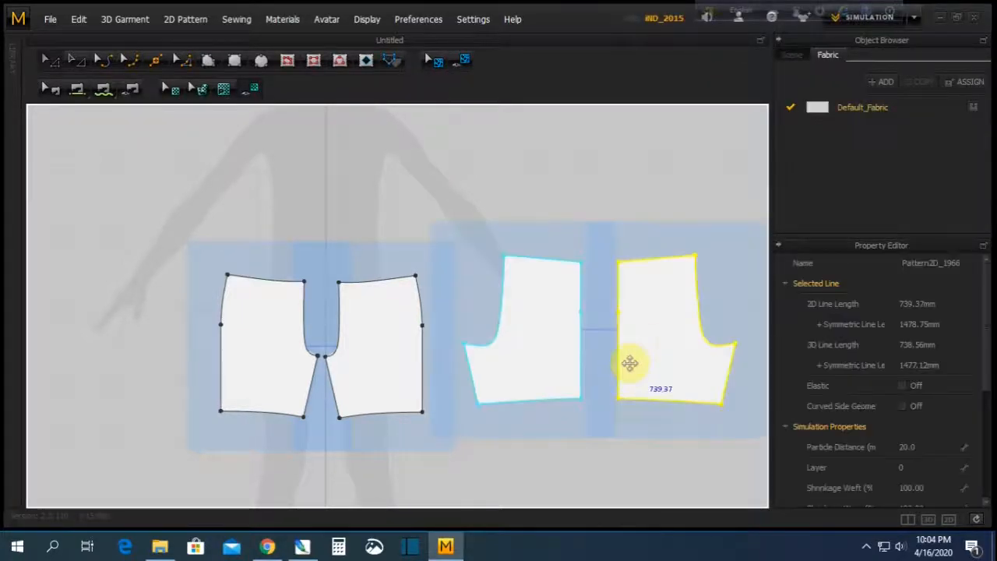
left_click(514, 188)
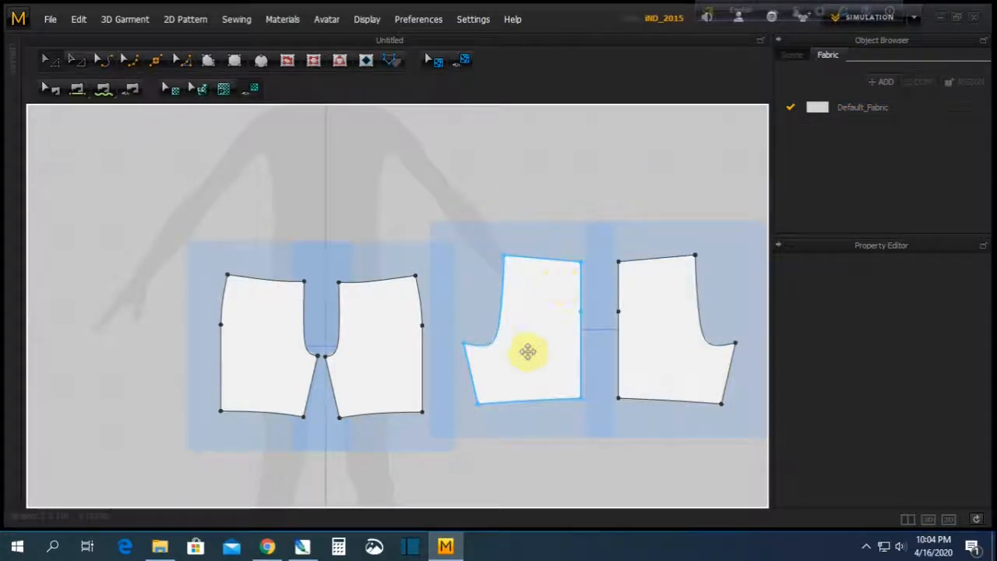
Add a point on the front panels' waistline about 22 mm in from the side corner
left_click(371, 320)
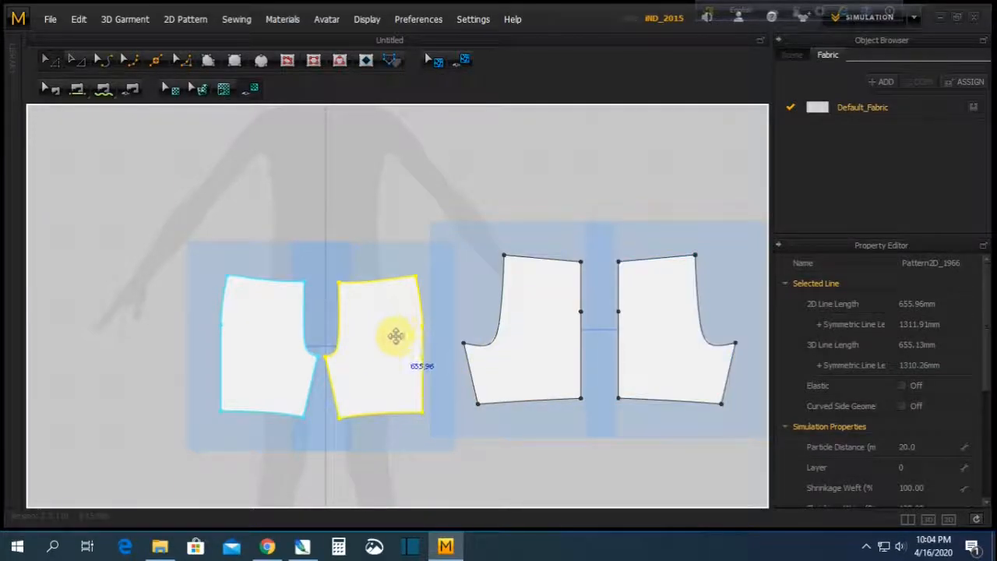
scroll(403, 334, "up", 3)
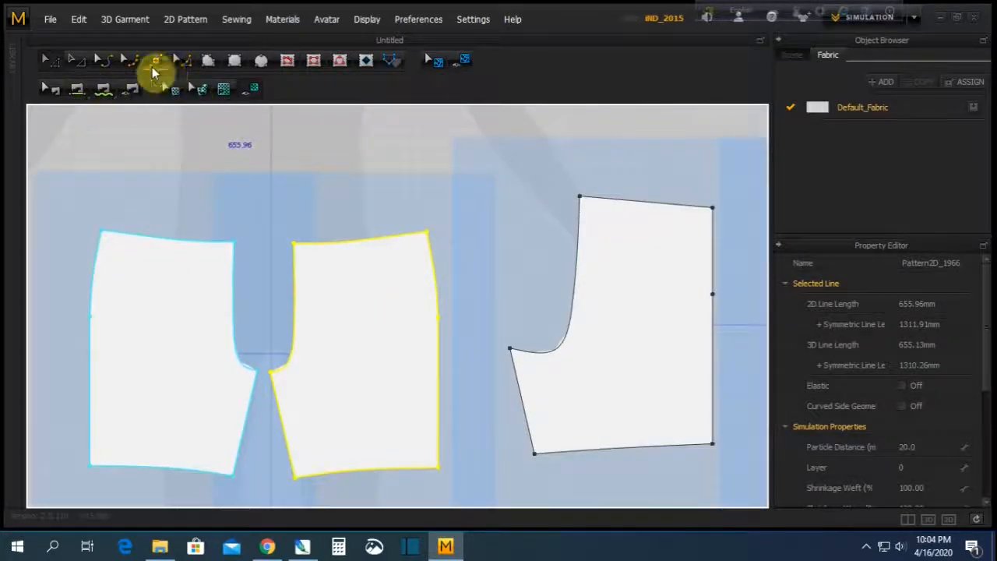
left_click(160, 60)
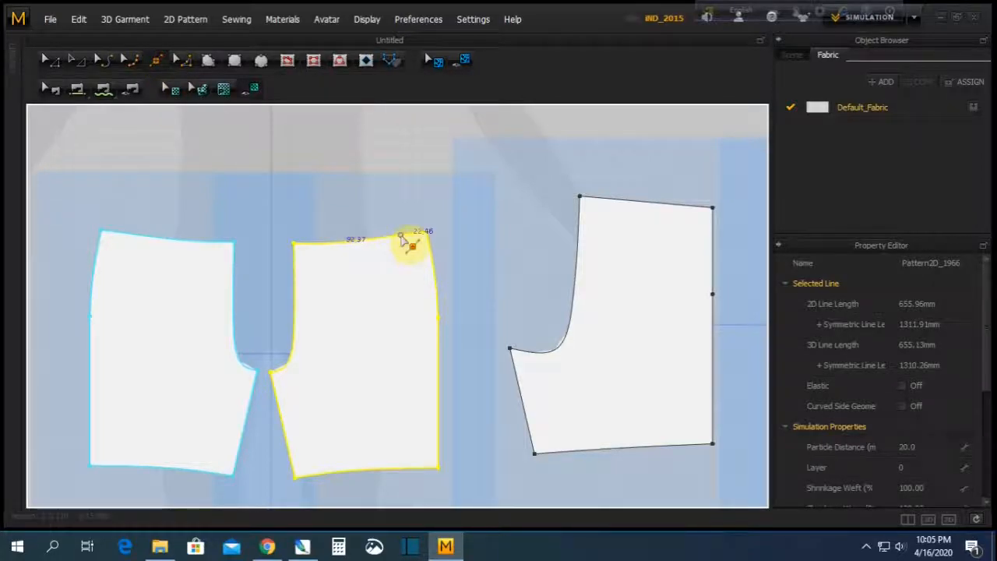
left_click(401, 237)
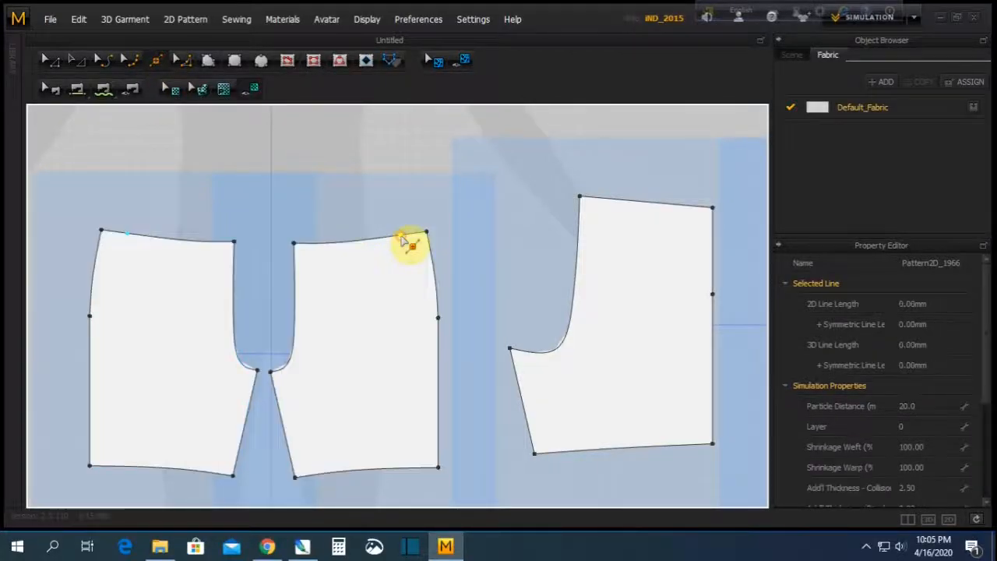
left_click(127, 234)
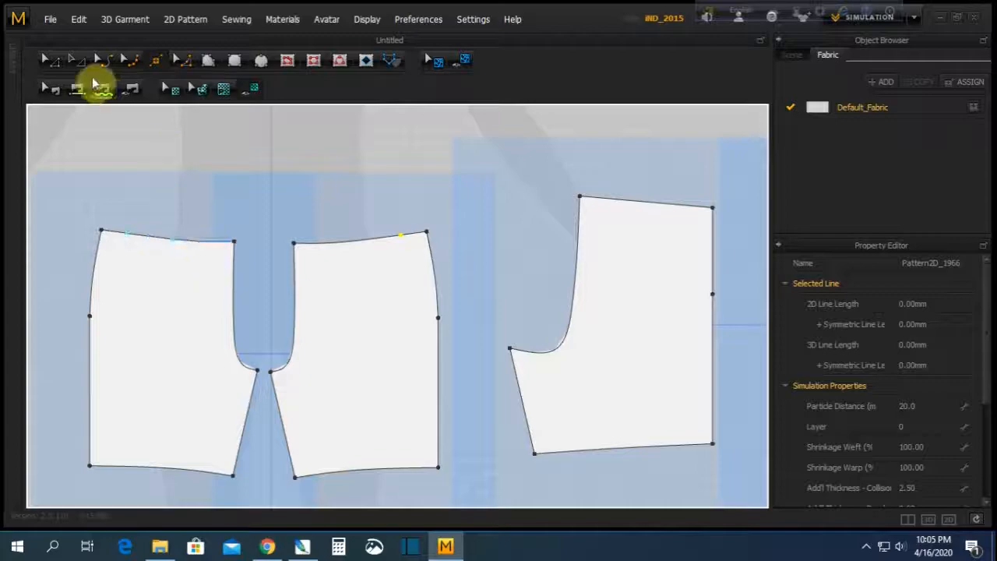
Draw a slanted internal line on the front panels from the new waist point to the side-seam point for the pocket opening
left_click(287, 61)
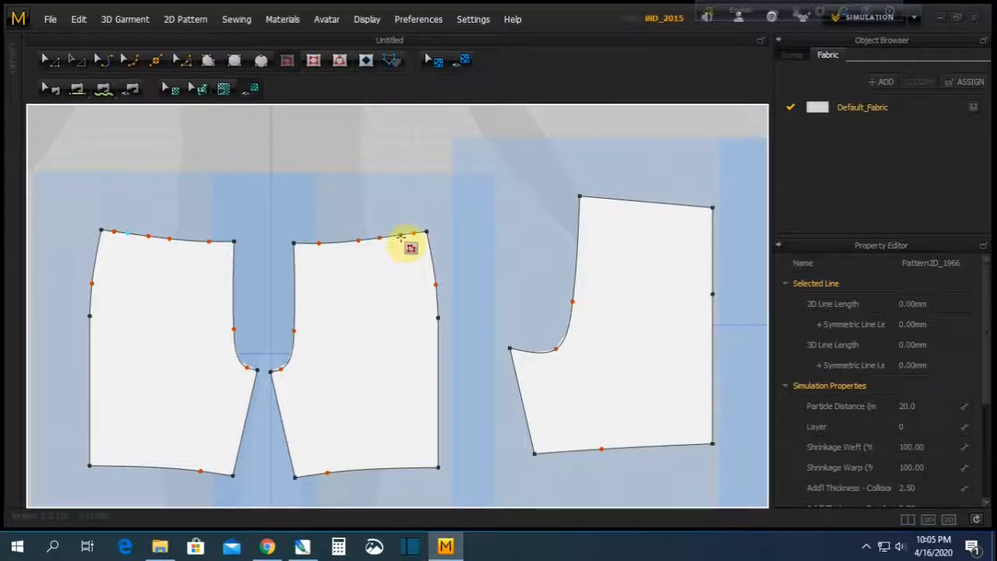
left_click(401, 235)
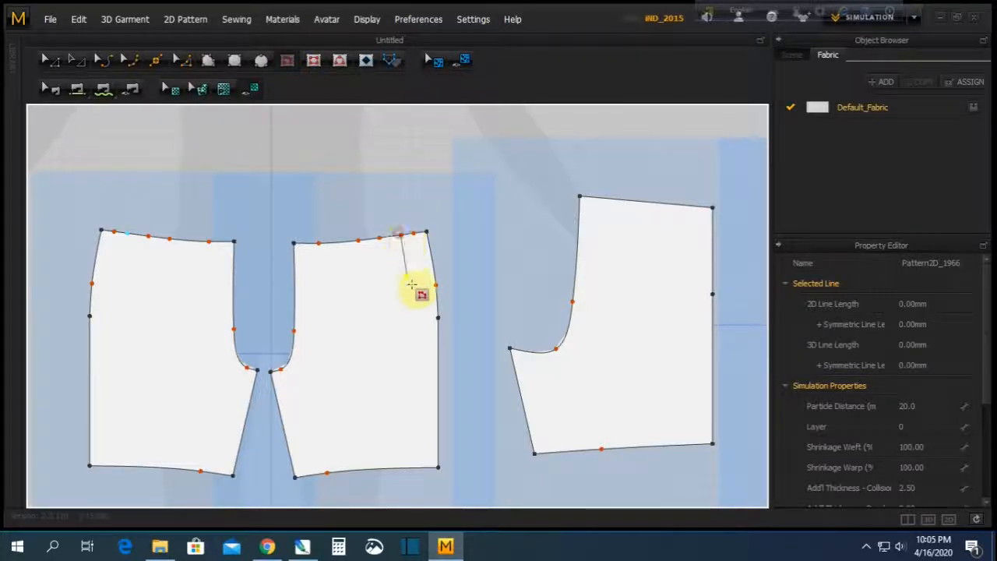
left_click(437, 316)
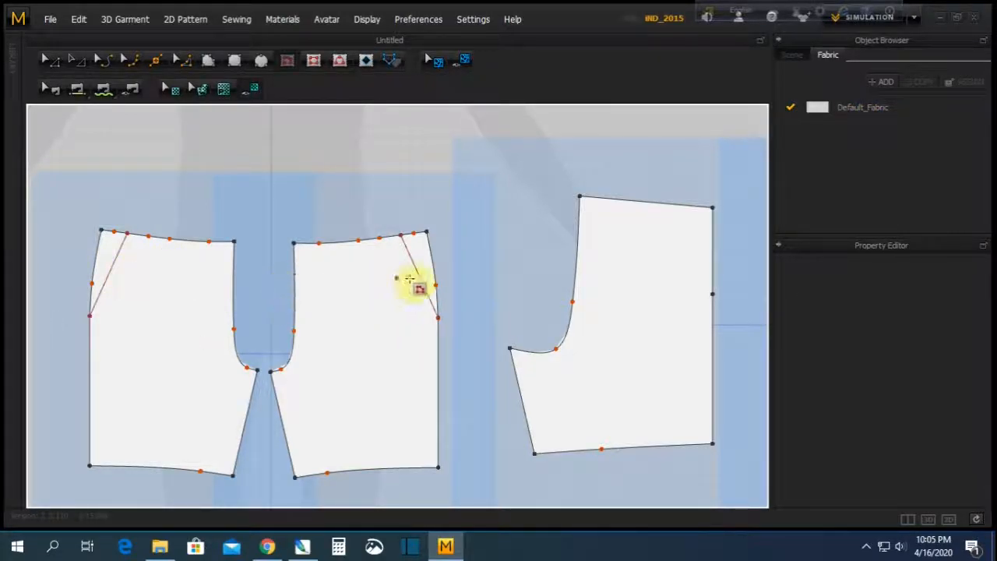
Copy the front panel with its pocket line and paste a separate, non-symmetric copy in the empty area beside the front pair
left_click(44, 62)
left_click(390, 267)
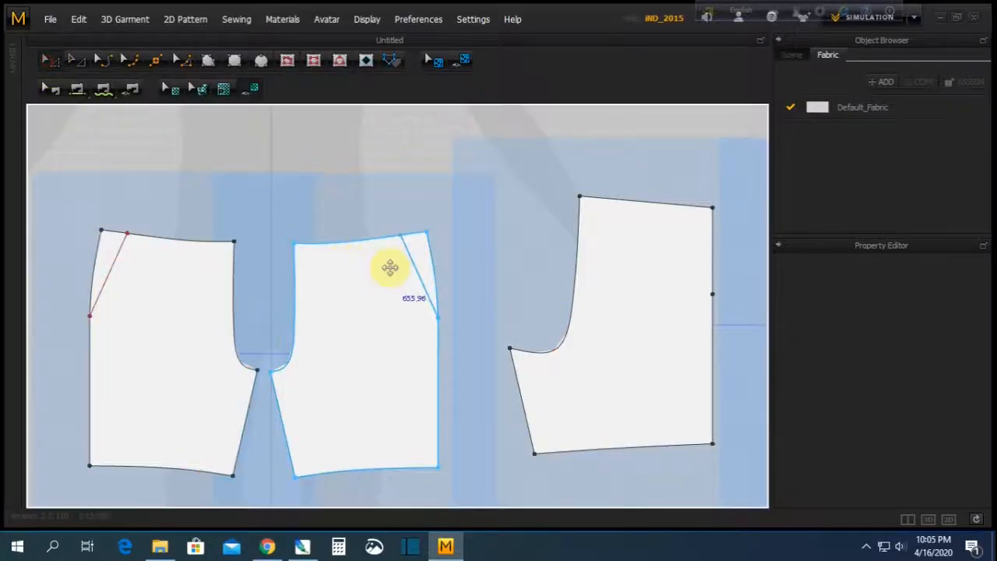
left_click(420, 277)
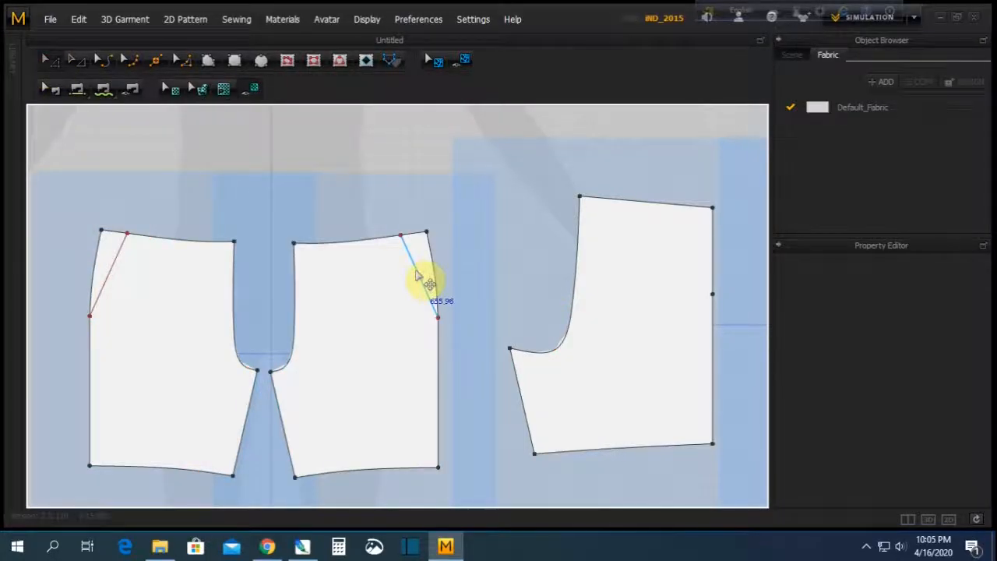
scroll(418, 285, "down", 3)
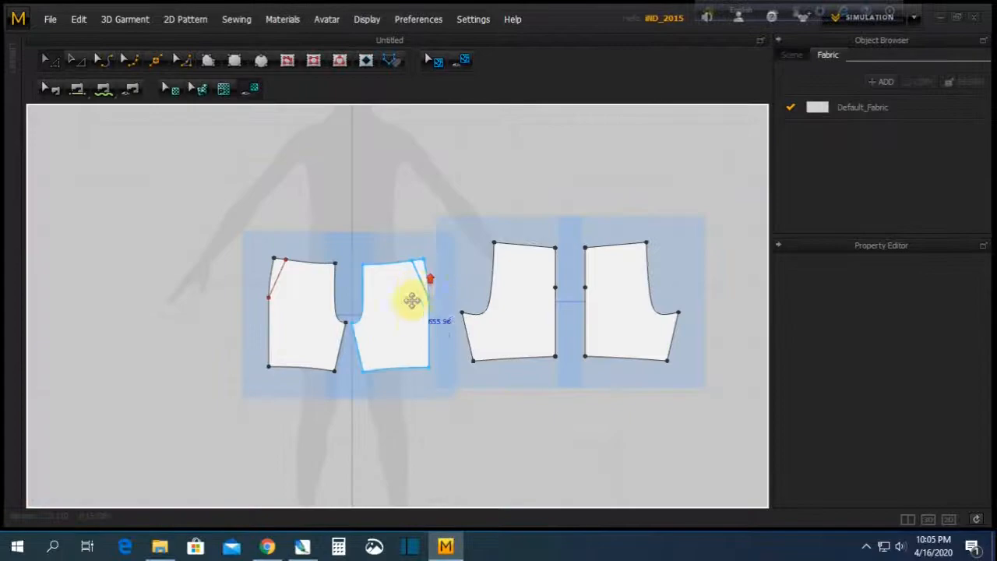
left_click(45, 61)
left_click(400, 309)
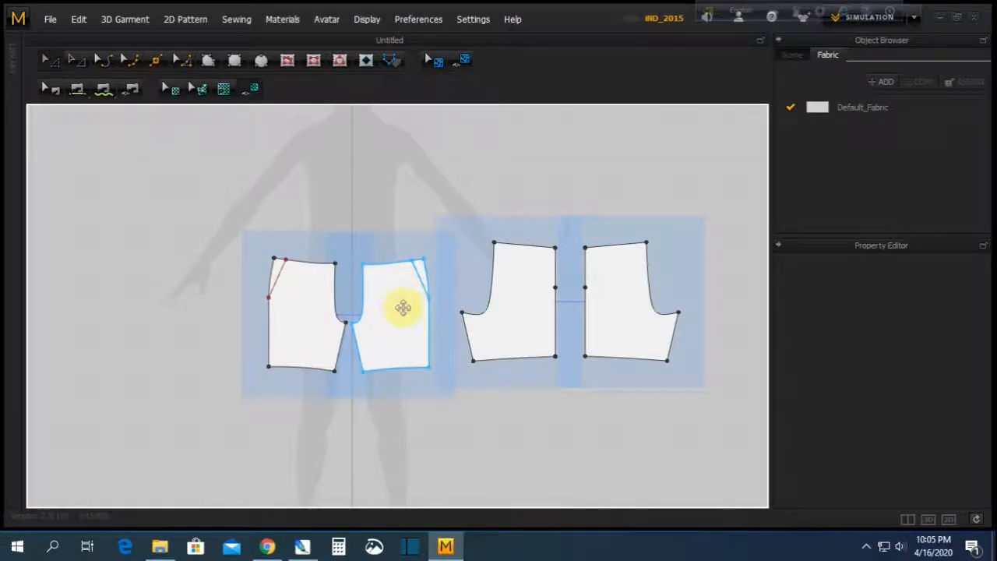
right_click(404, 306)
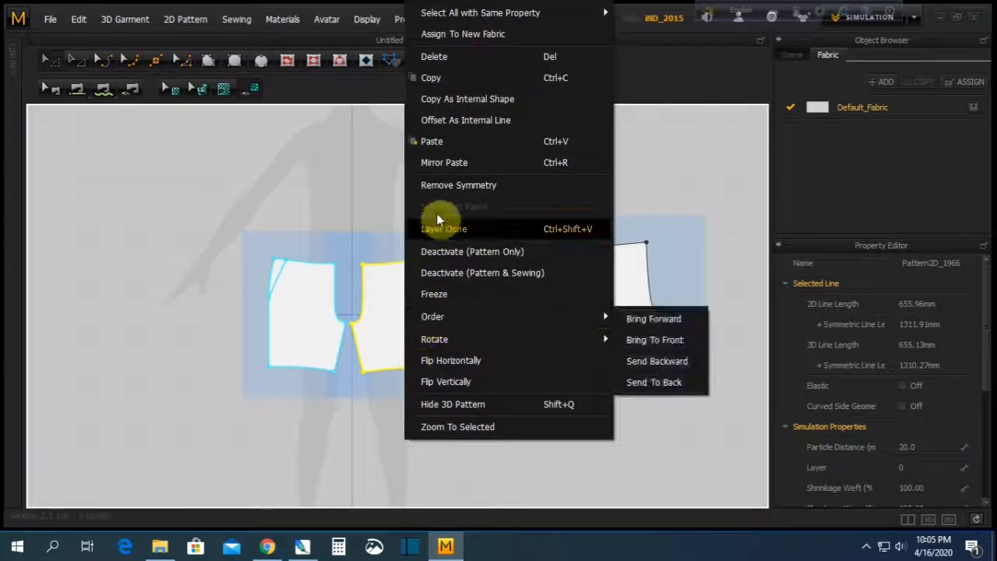
left_click(431, 78)
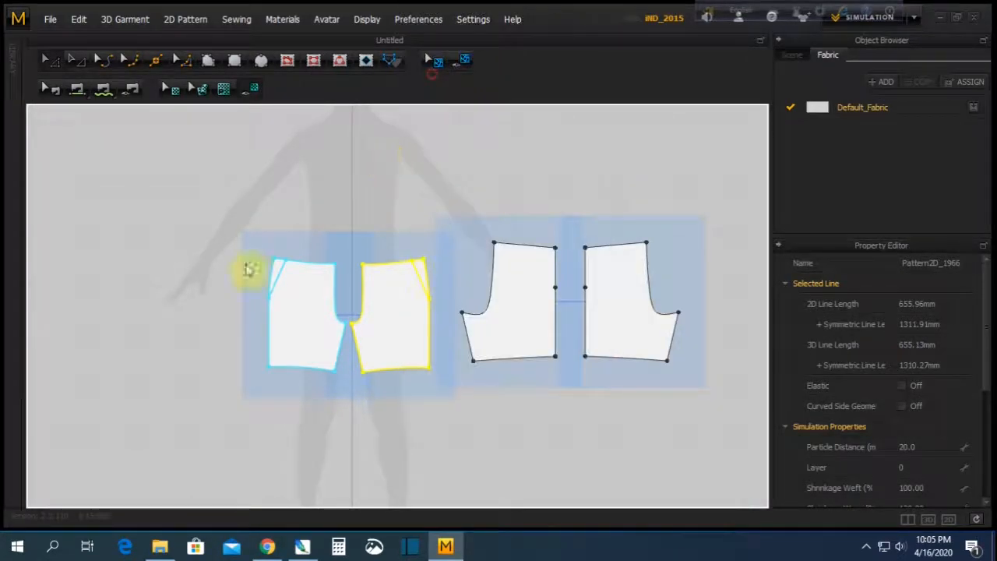
right_click(86, 288)
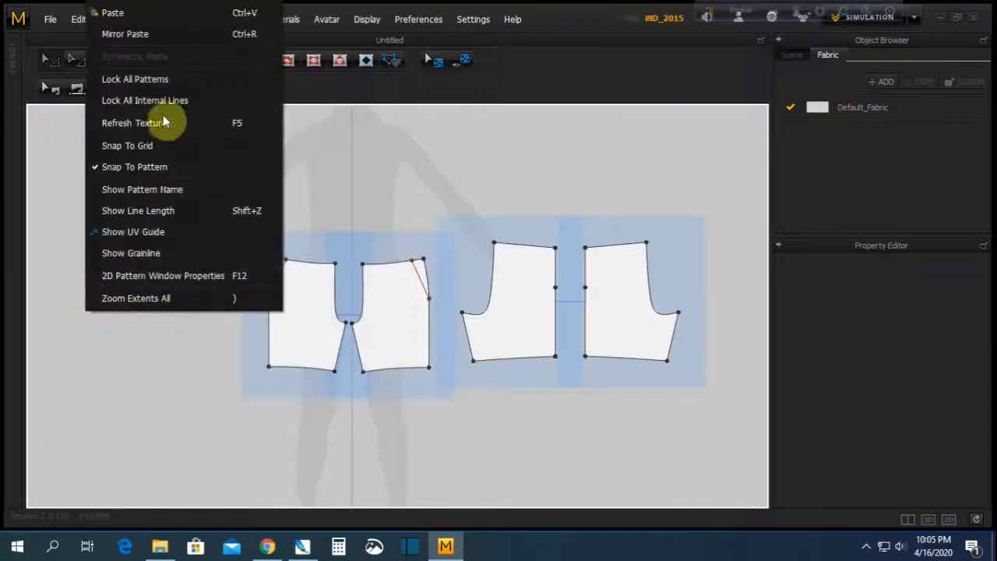
left_click(118, 21)
left_click(125, 310)
Draw the pocket bag as an internal line on the copied panel, about 108 mm down from the waist and 75 mm across to the side seam
scroll(71, 282, "up", 2)
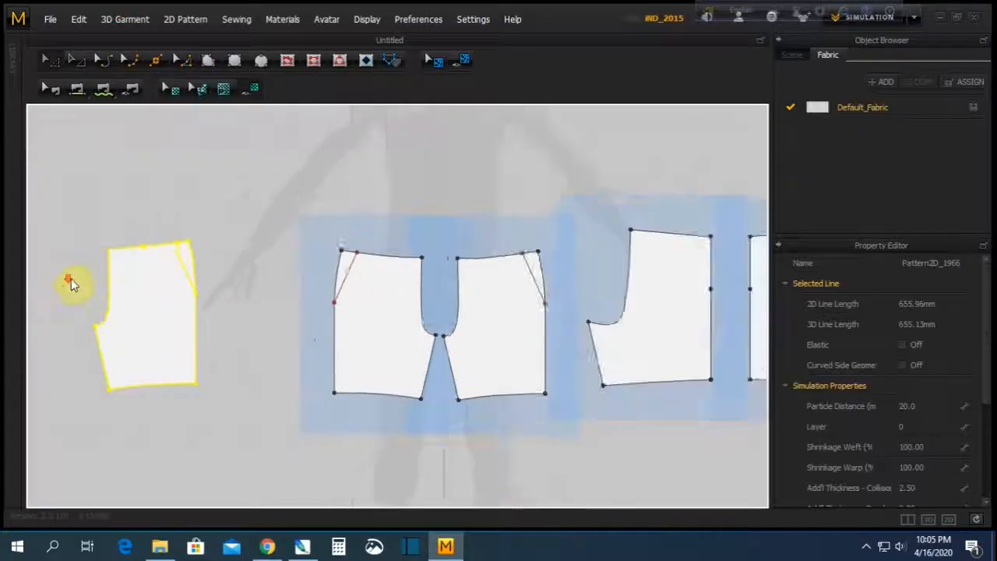
scroll(94, 283, "up", 3)
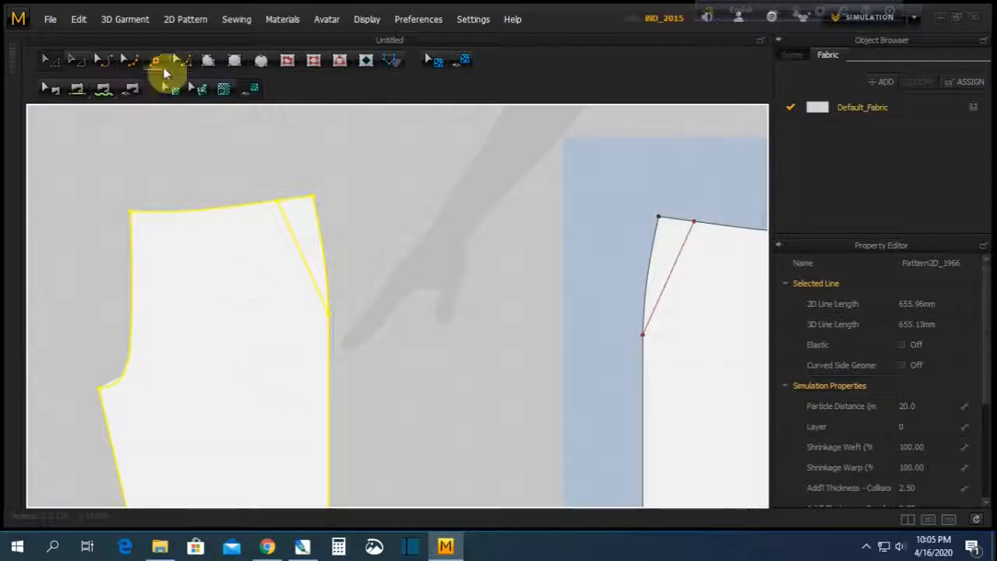
left_click(288, 60)
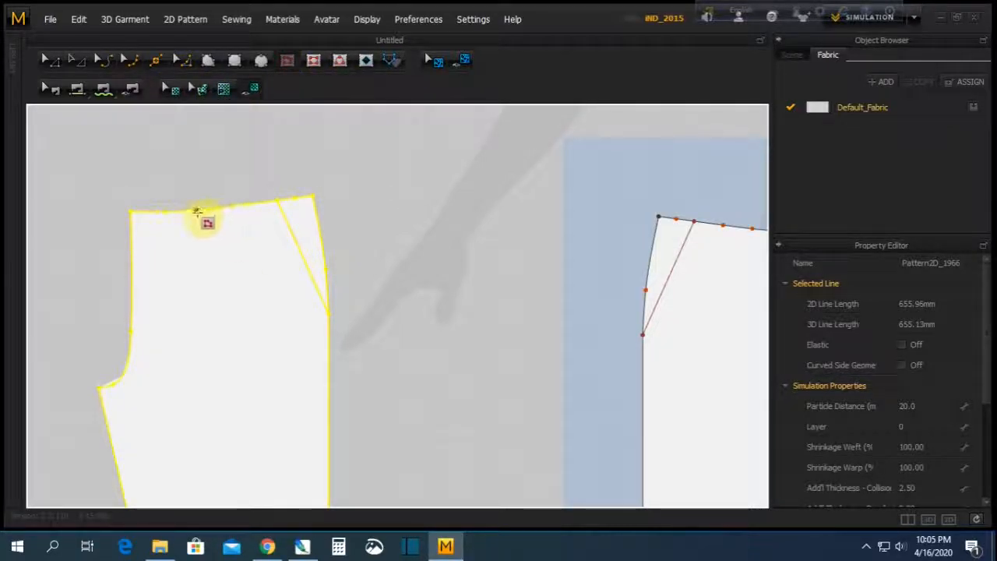
left_click(197, 210)
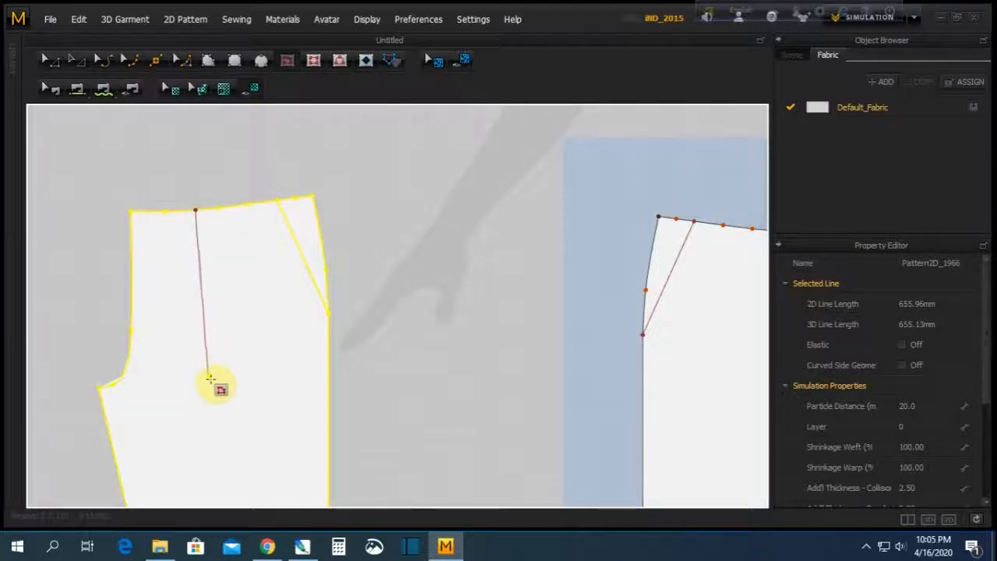
left_click(214, 380)
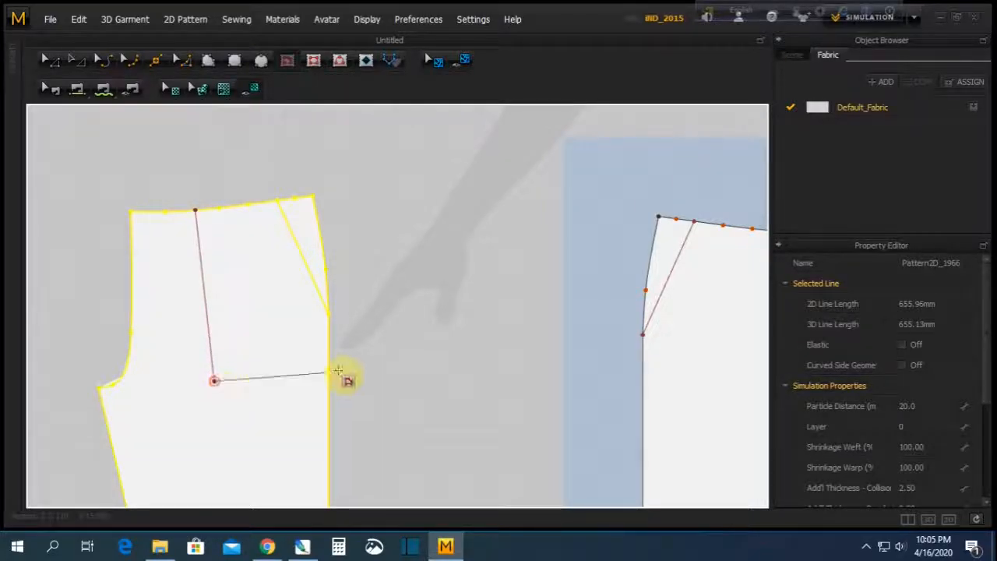
left_click(334, 350)
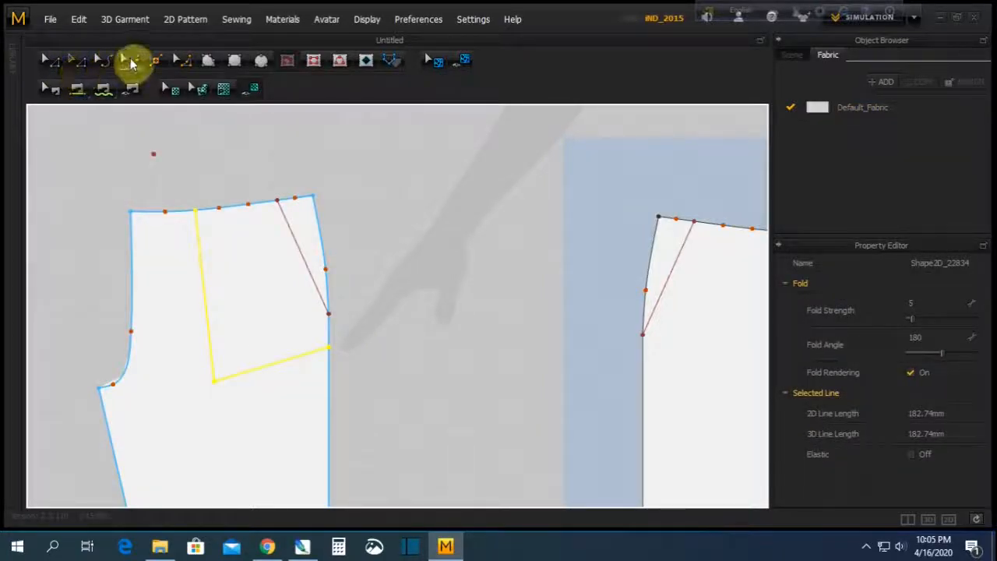
Bend the pocket bag's bottom and inner edges into curves and raise their shared lower corner slightly
left_click(131, 61)
scroll(253, 370, "up", 3)
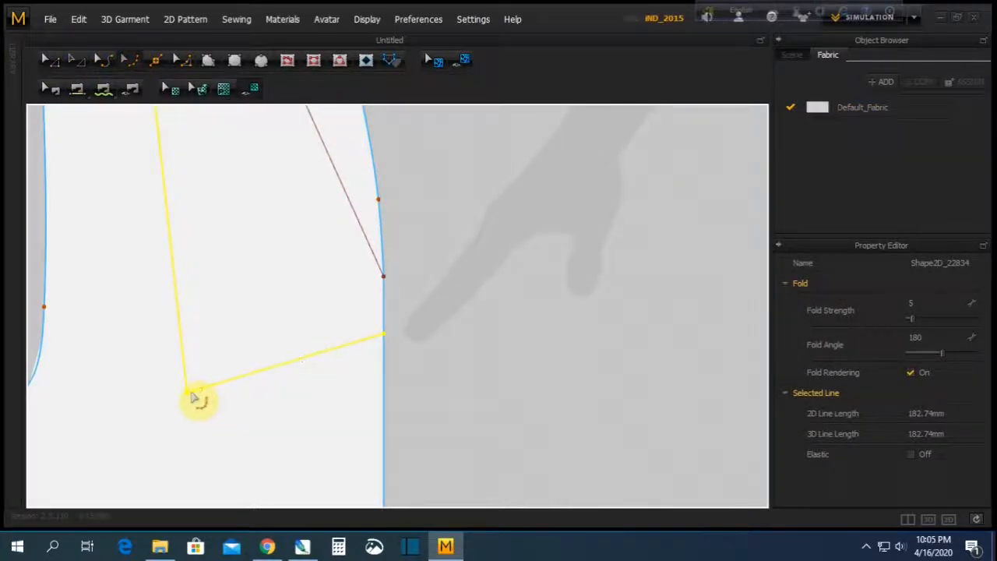
left_click(342, 346)
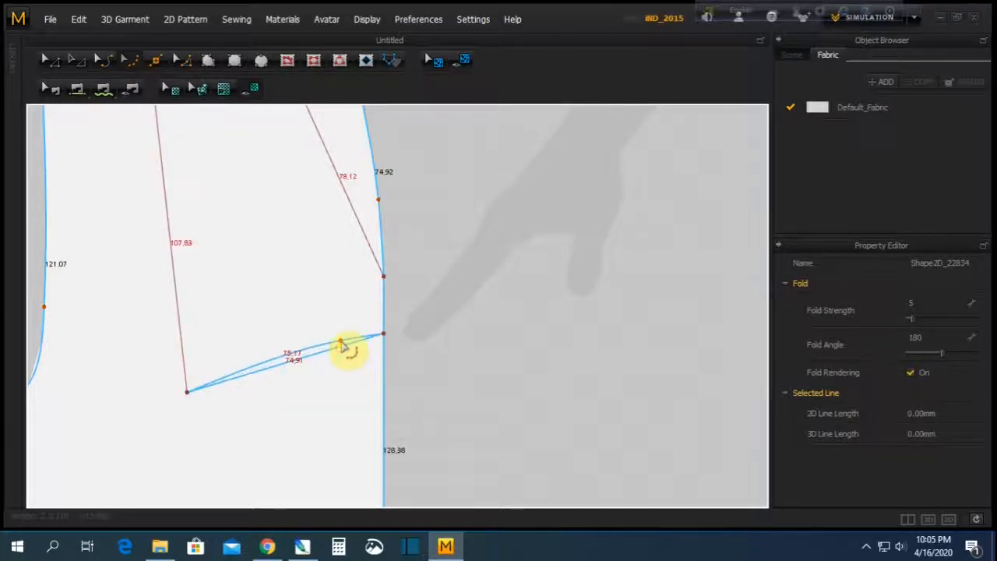
left_click_drag(187, 393, 207, 380)
left_click(46, 60)
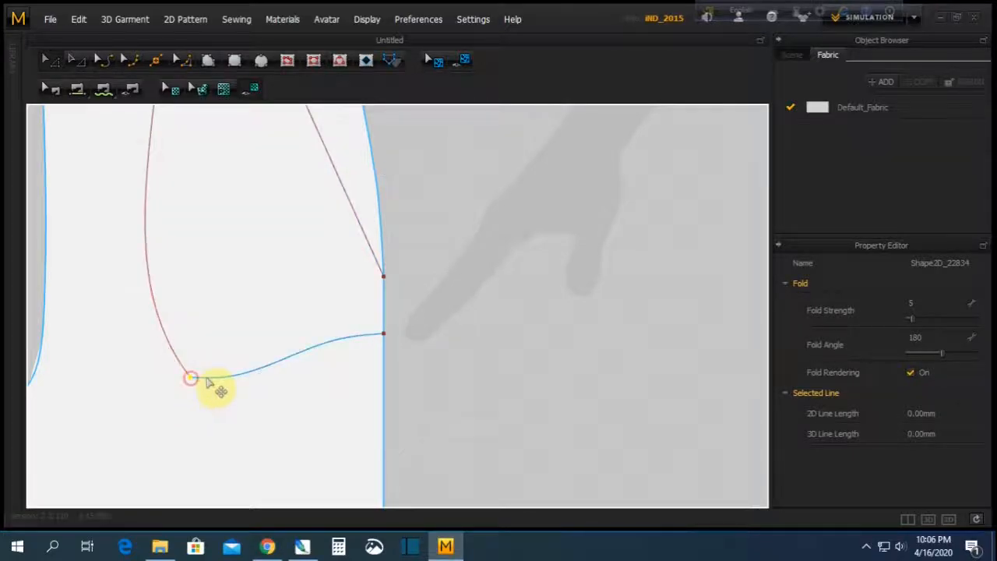
Refine the pocket bag's curves by deepening the bottom edge near the corner and bulging the inner edge outward
scroll(234, 335, "down", 4)
scroll(248, 316, "up", 3)
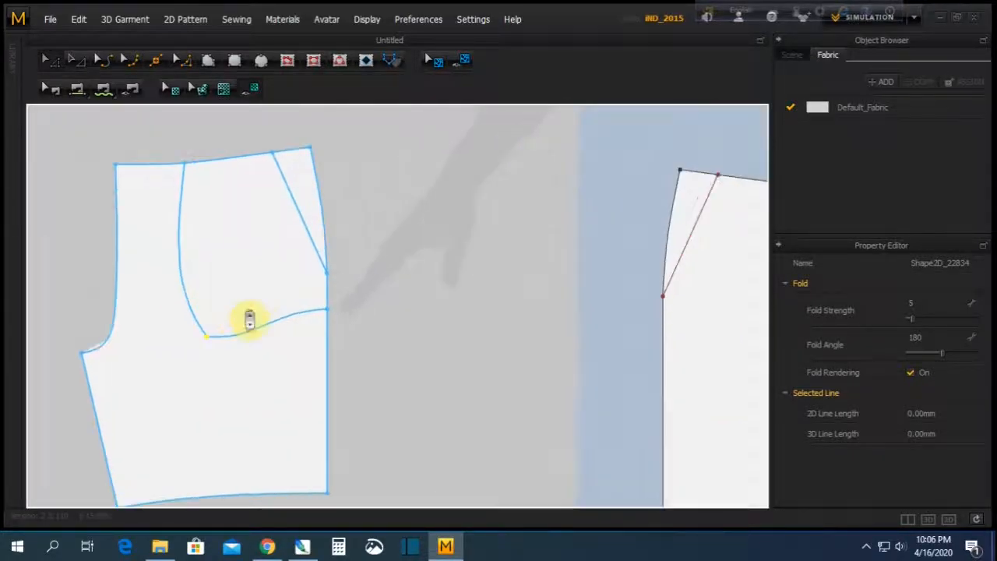
left_click(133, 60)
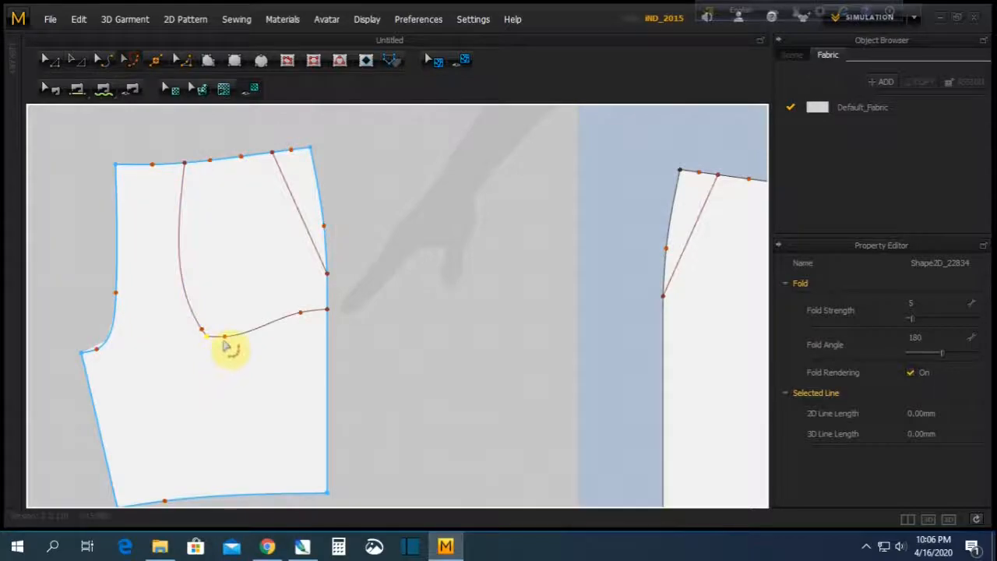
mouse_move(224, 340)
left_mouse_down()
mouse_move(231, 352)
mouse_move(198, 331)
mouse_move(175, 262)
left_mouse_up()
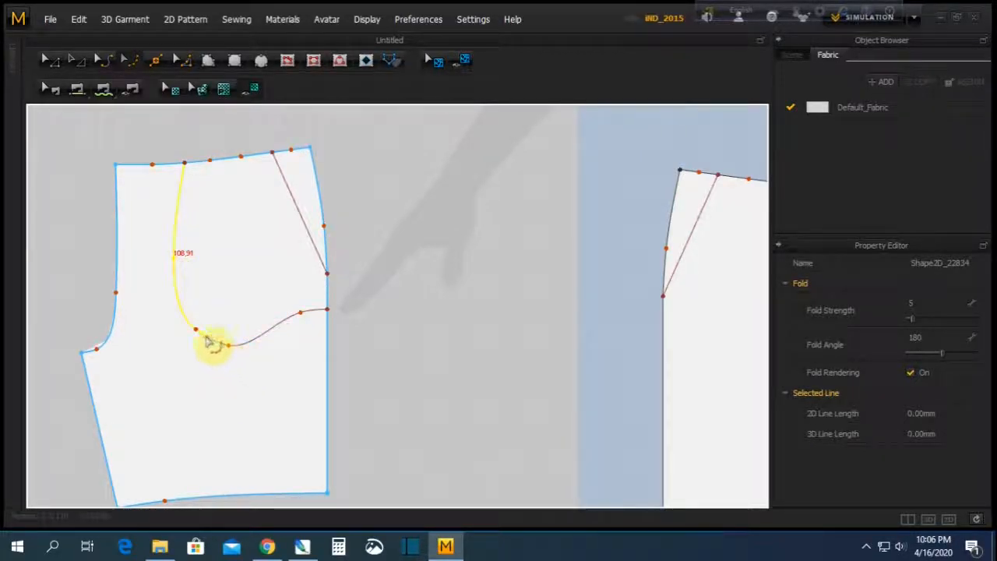
Smooth the pocket bag's inner edge on the copied panel by shifting its lower corner curve and flattening its middle, to about 111 mm long
mouse_move(204, 337)
left_mouse_down()
mouse_move(210, 346)
mouse_move(243, 343)
mouse_move(205, 330)
left_mouse_up()
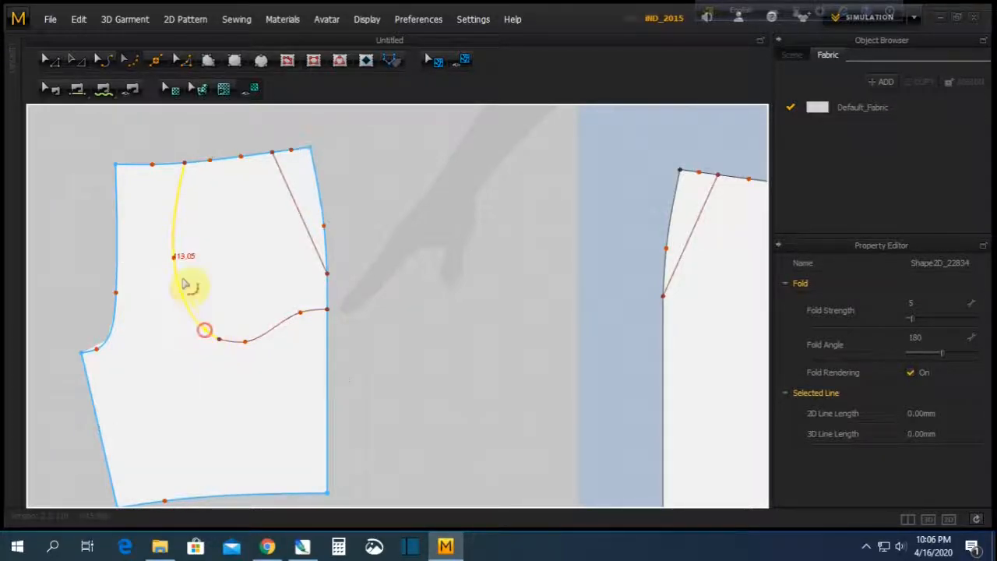
left_click_drag(176, 262, 199, 272)
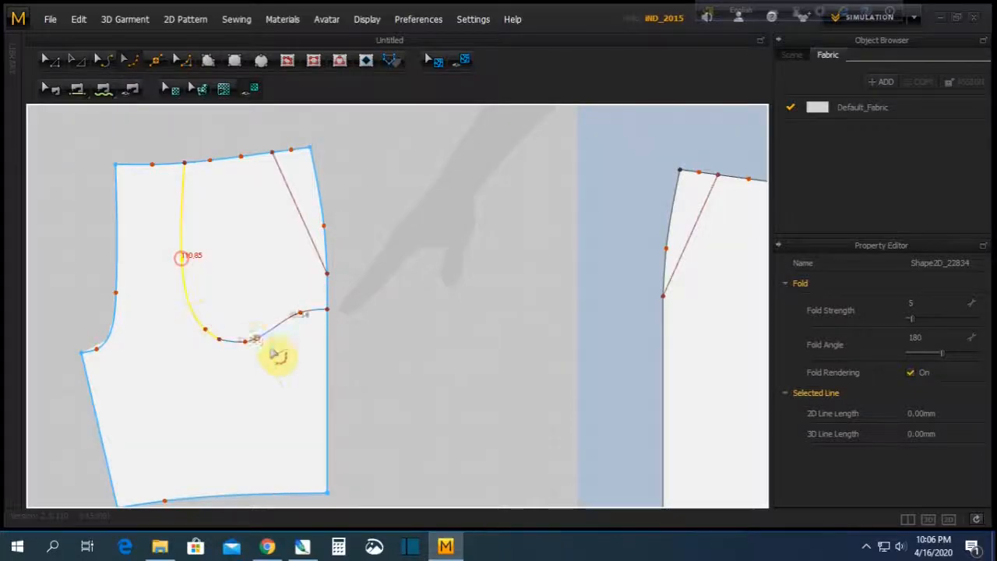
left_click(51, 62)
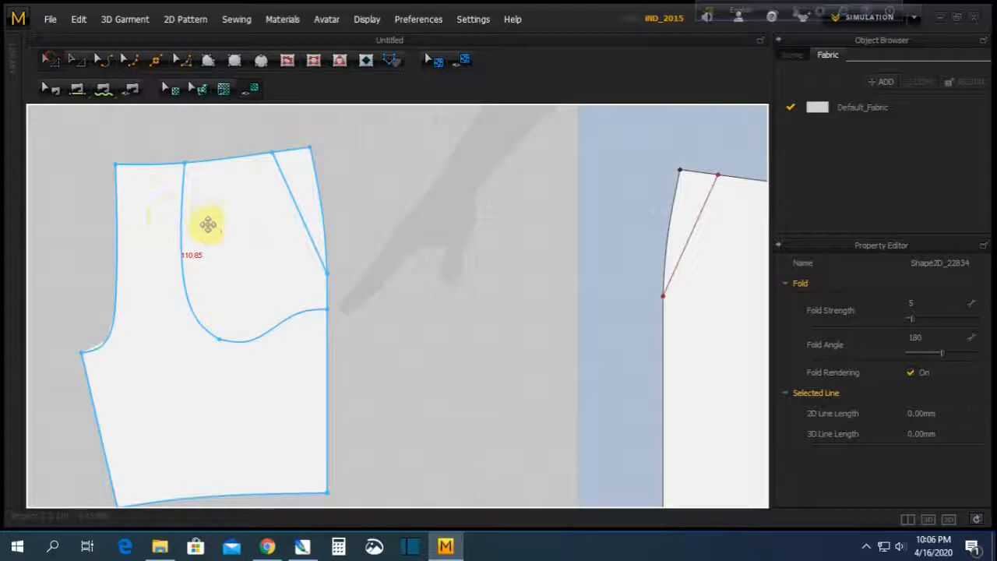
Trace the pocket bag bounded by the slanted pocket line as a new pattern and move it to the empty area beside the copied panel
left_click(393, 60)
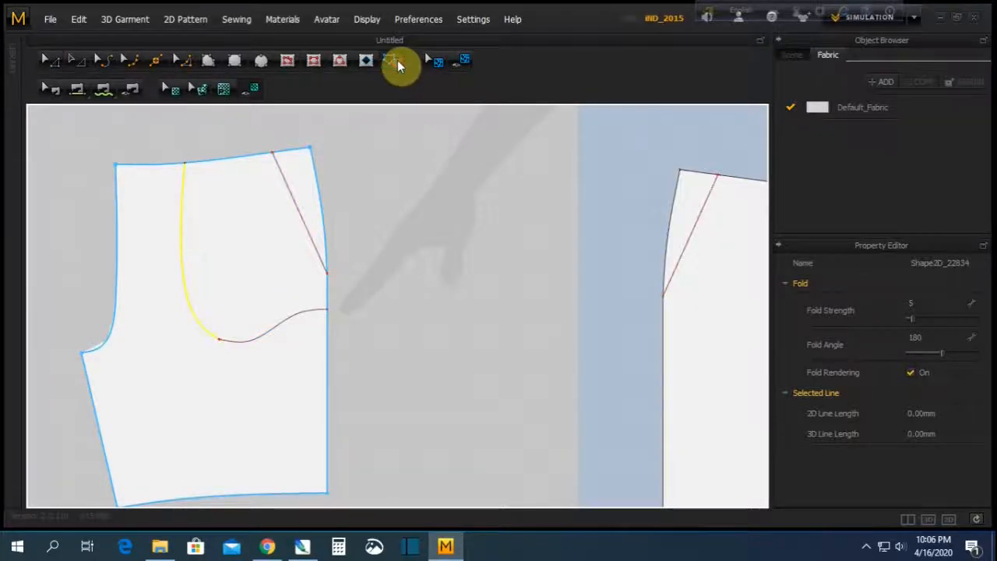
left_click(187, 301)
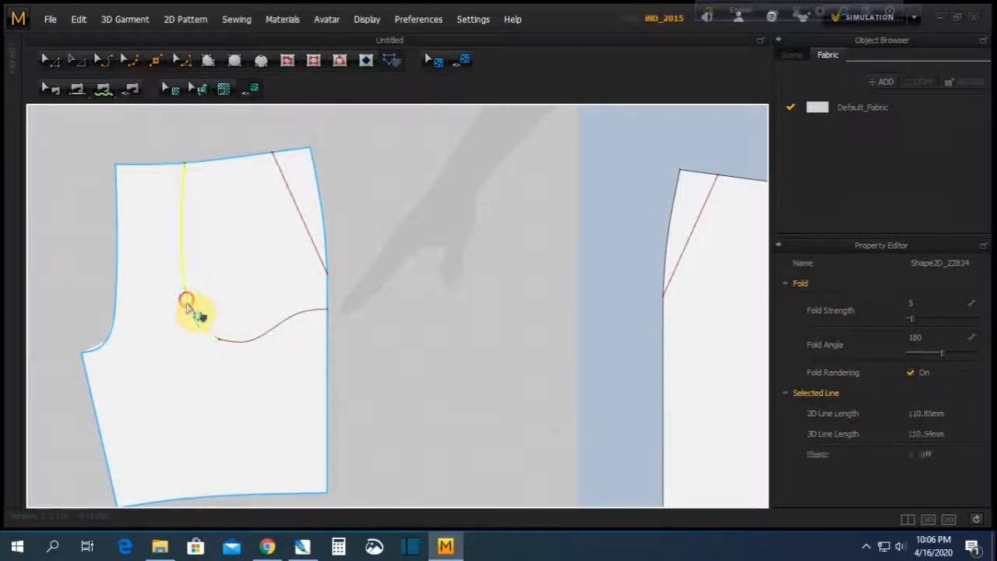
left_click(222, 163, "shift")
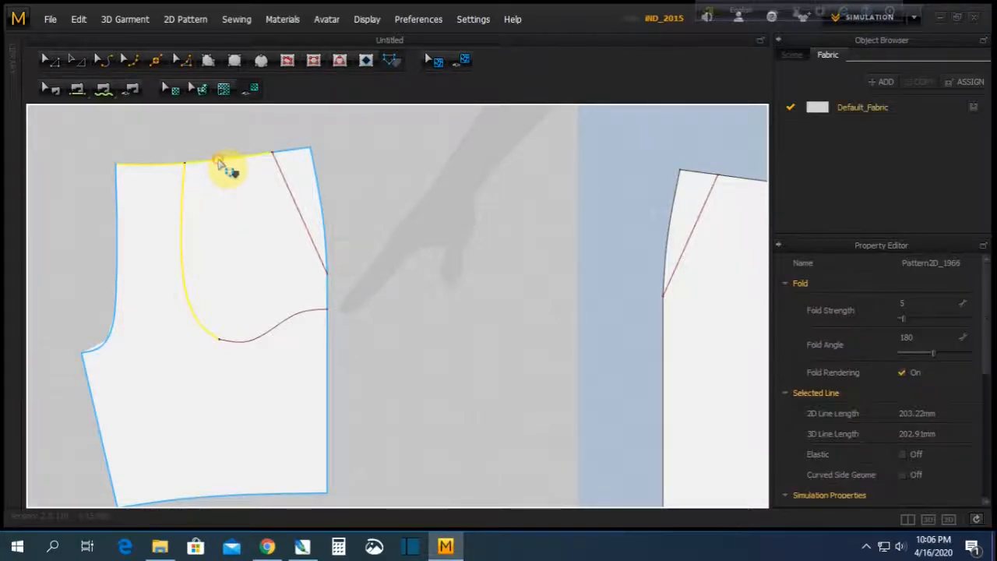
left_click(309, 247, "shift")
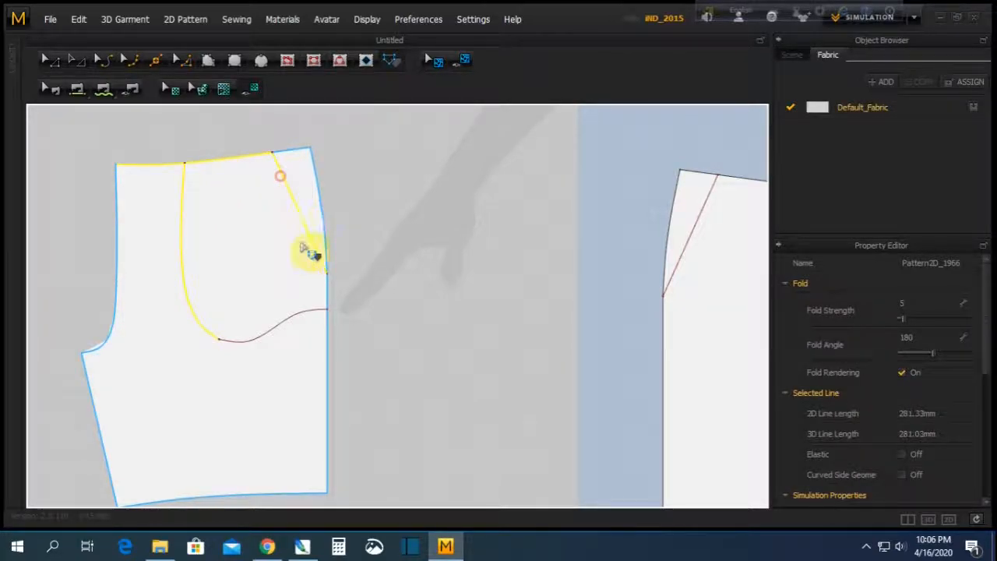
left_click(327, 300, "shift")
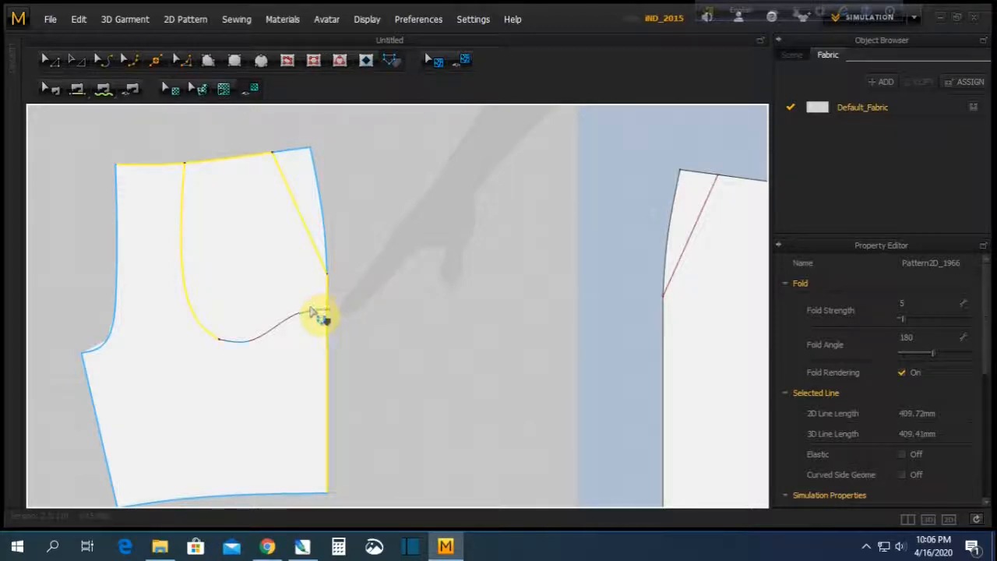
left_click(292, 320, "shift")
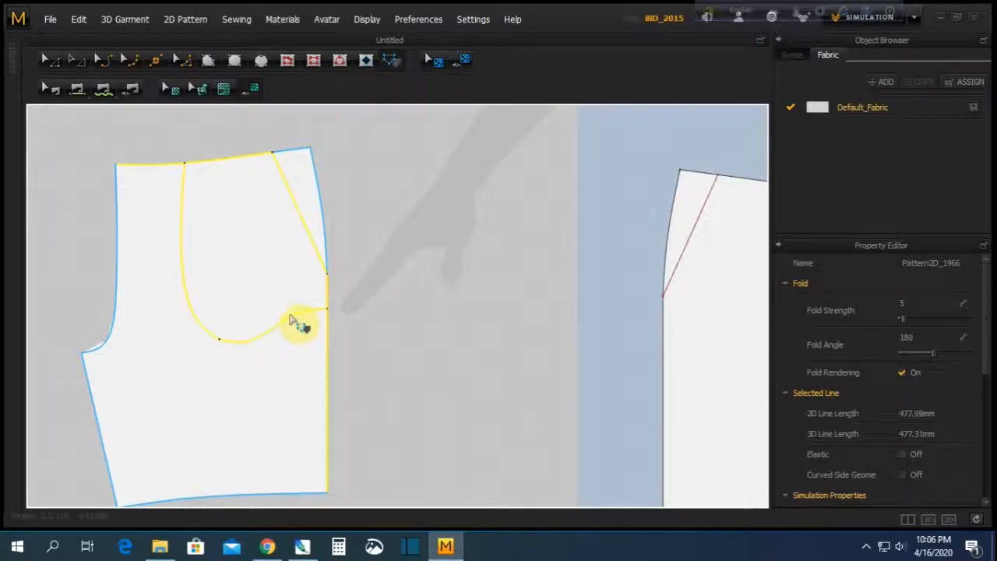
right_click(290, 318)
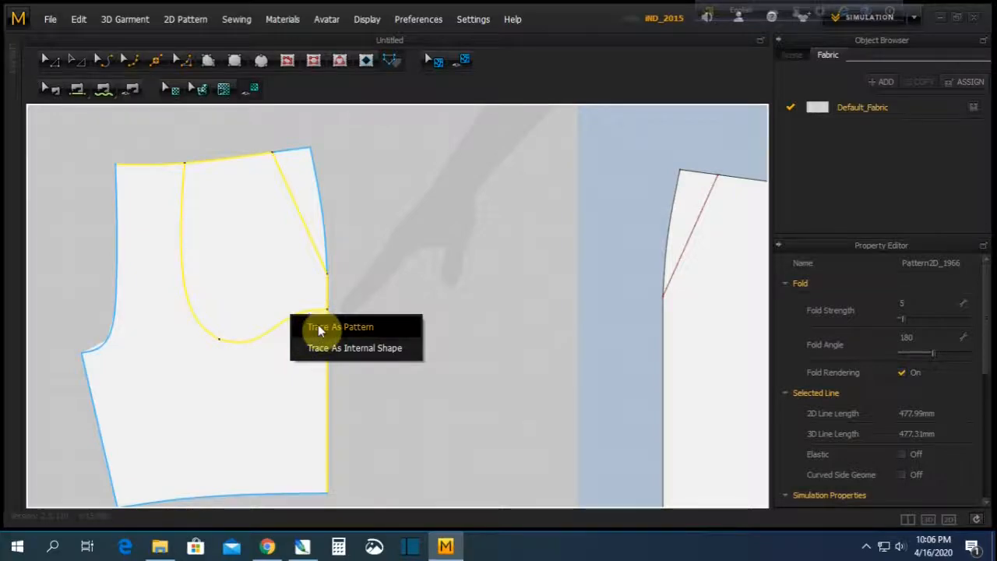
left_click(319, 328)
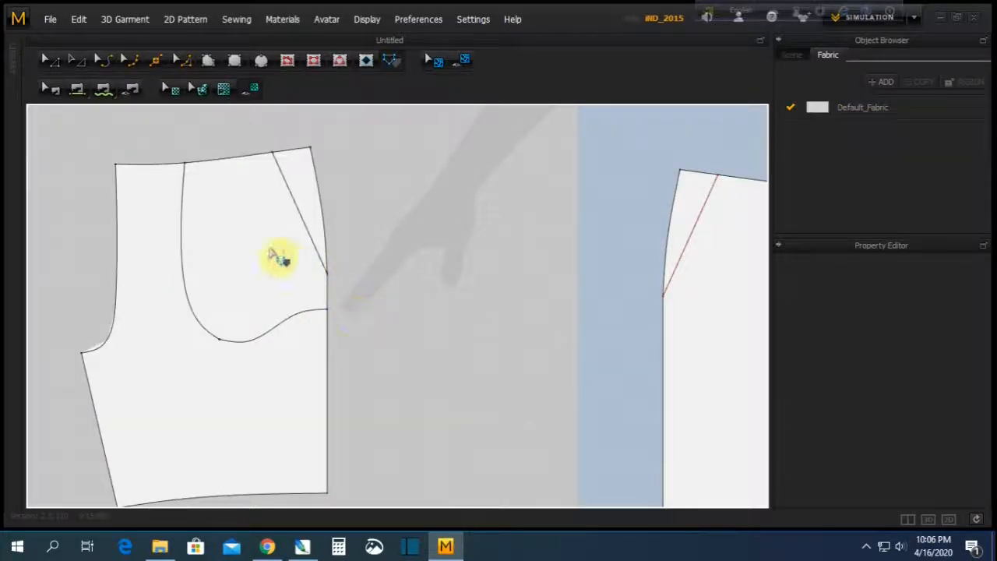
left_click(51, 62)
left_click_drag(258, 258, 489, 261)
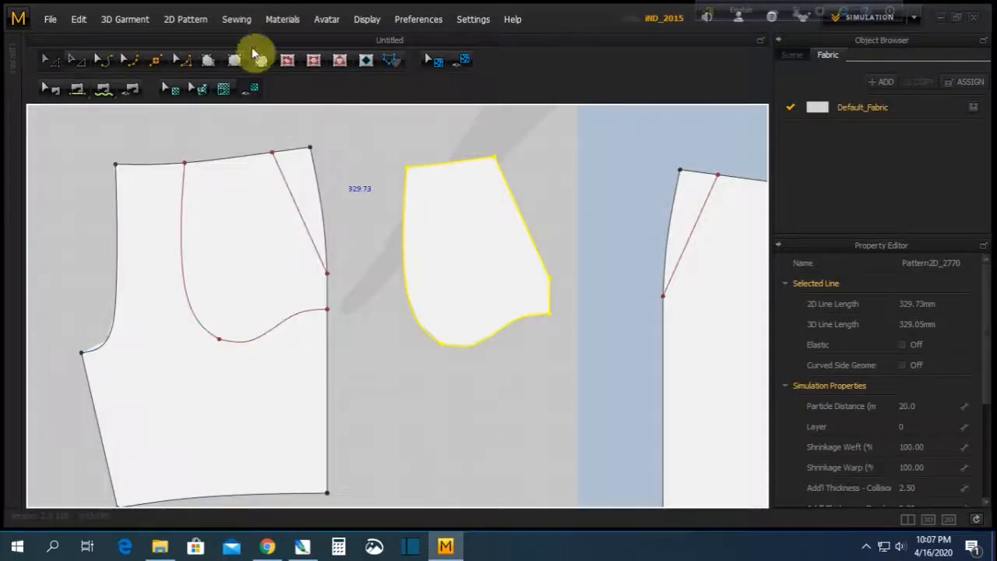
Trace the full pocket bag out to the waist corner and side seam as a second pattern and move it below the first pocket piece
left_click(388, 61)
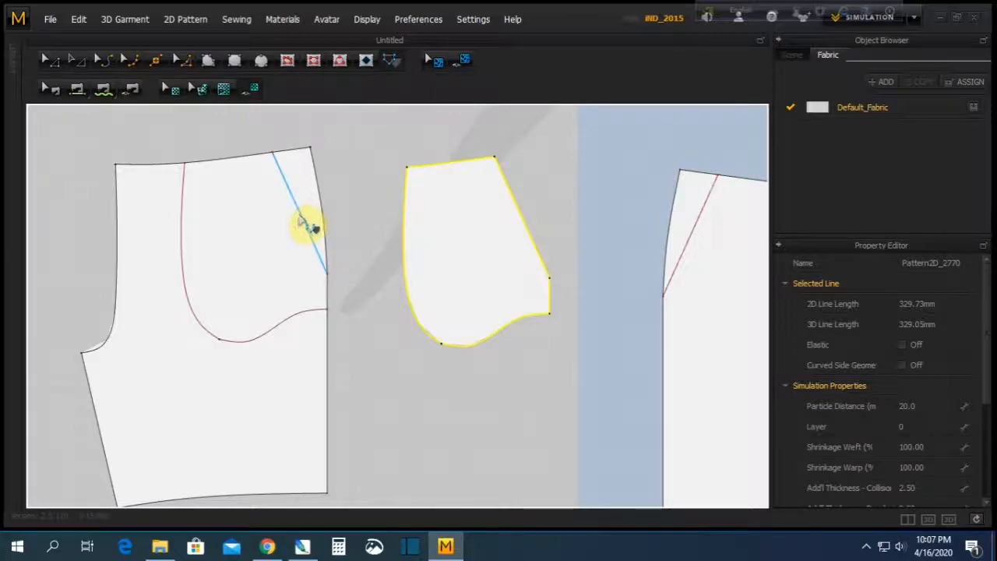
left_click(325, 219)
left_click(327, 284, "shift")
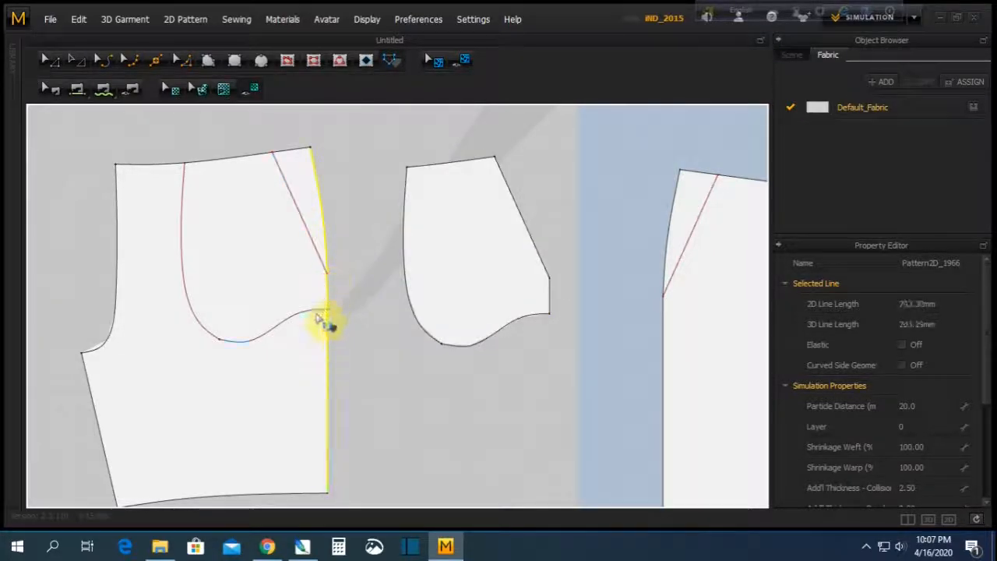
left_click(323, 316, "shift")
left_click(201, 328, "shift")
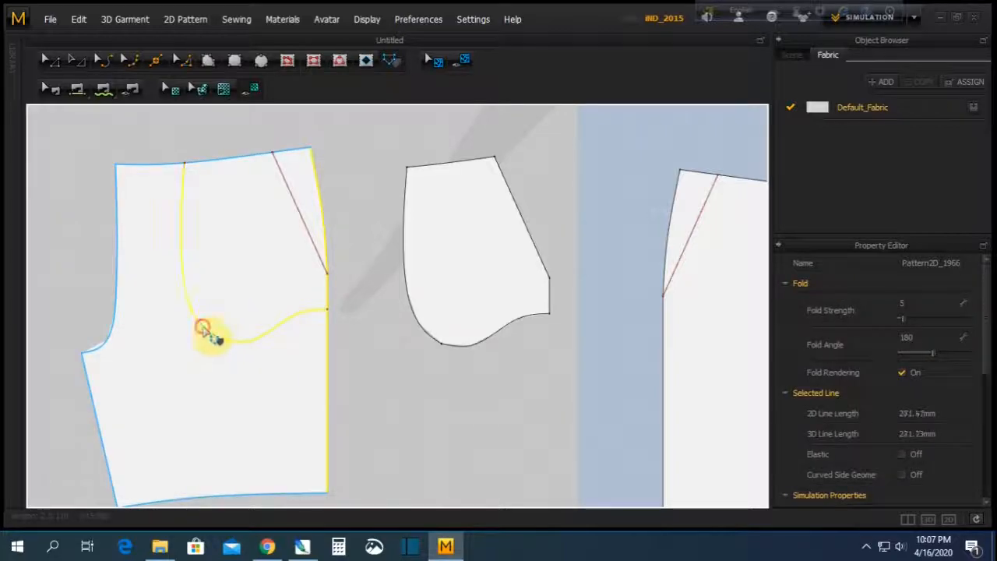
left_click(191, 164, "shift")
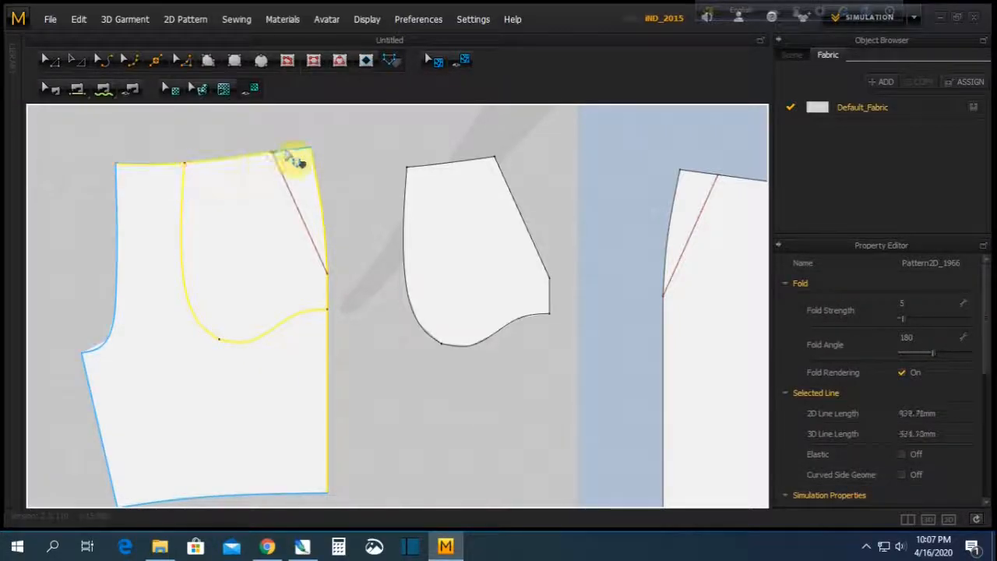
left_click(289, 152, "shift")
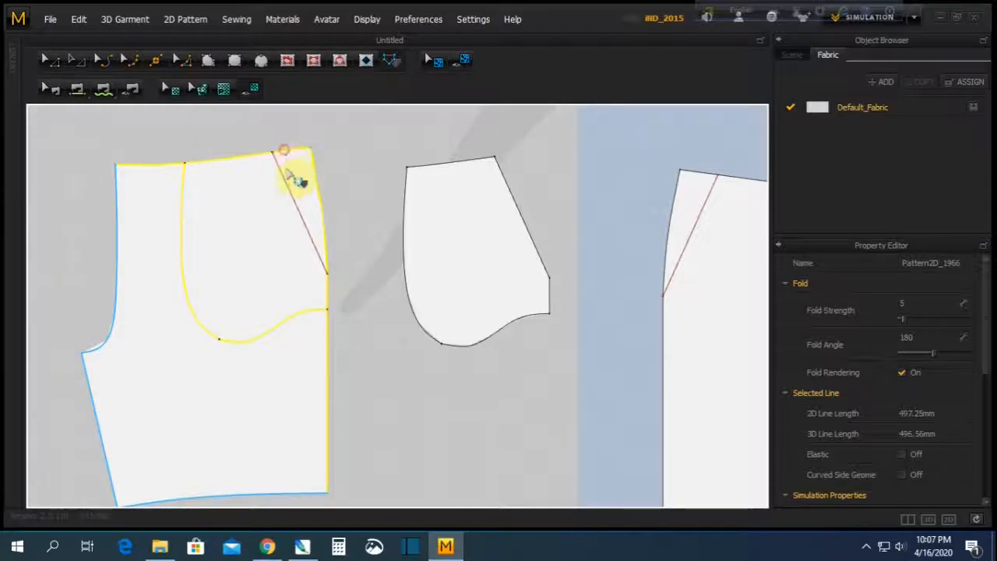
right_click(318, 196)
left_click(356, 209)
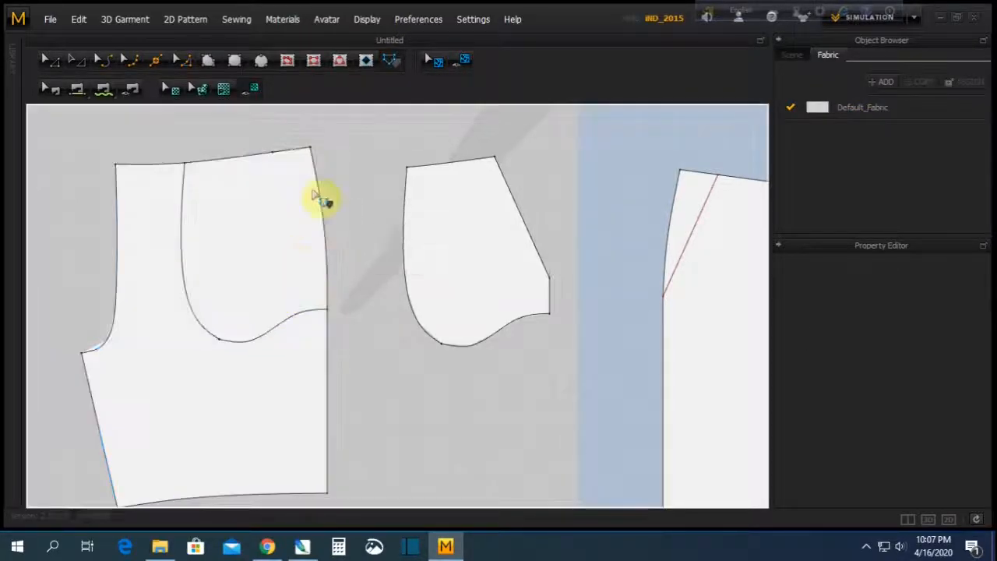
left_click(44, 60)
left_click_drag(239, 242, 436, 391)
Arrange the two pocket pieces one above the other, without overlap, beside the front pair
left_click(356, 261)
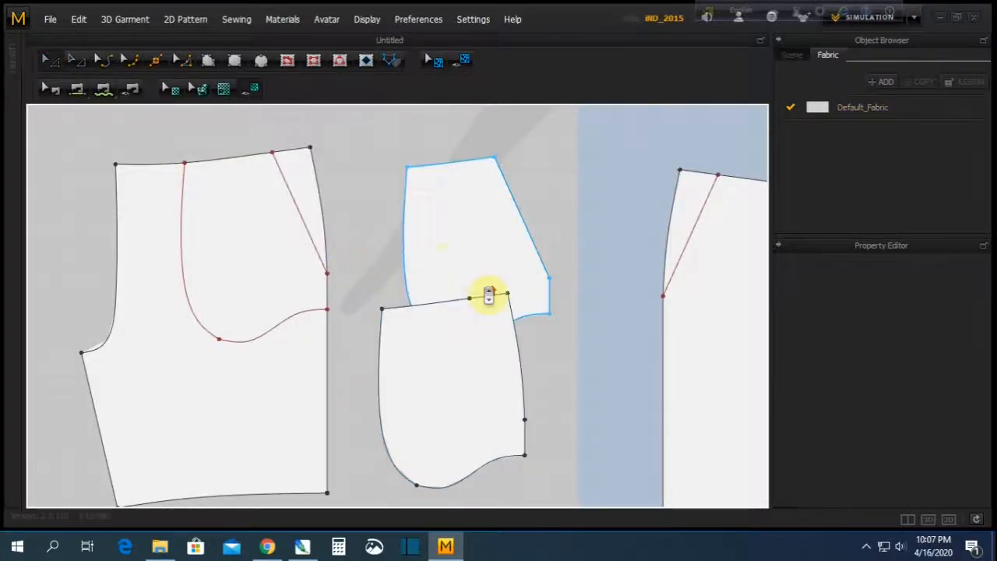
scroll(489, 294, "down", 3)
left_click_drag(483, 270, 492, 215)
left_click_drag(492, 333, 512, 331)
Move the copied front panel away from the other pieces and delete it
left_click_drag(367, 323, 244, 279)
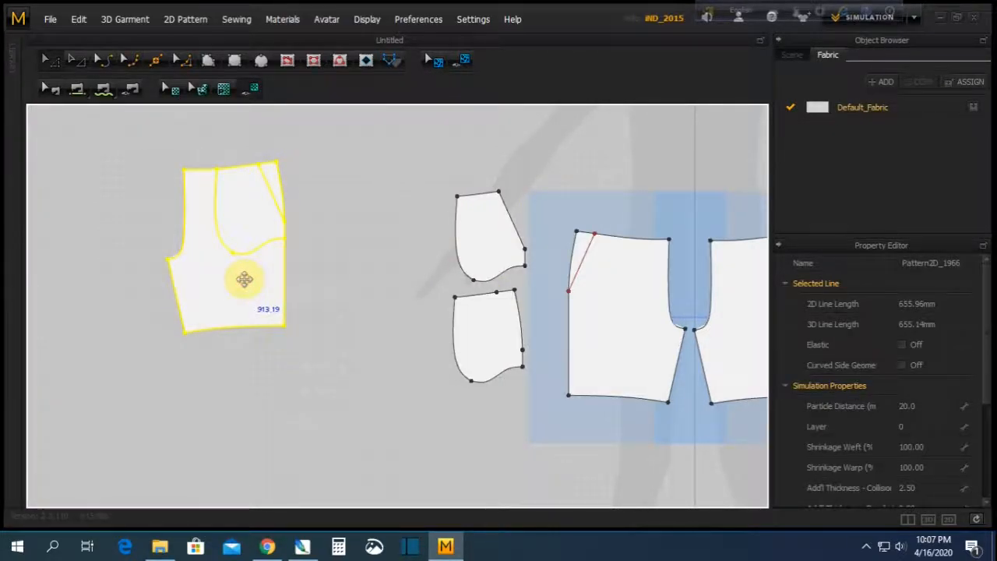
key("Delete")
left_click(268, 291)
Cut the symmetric front panels along their slanted pocket lines
scroll(601, 335, "up", 4)
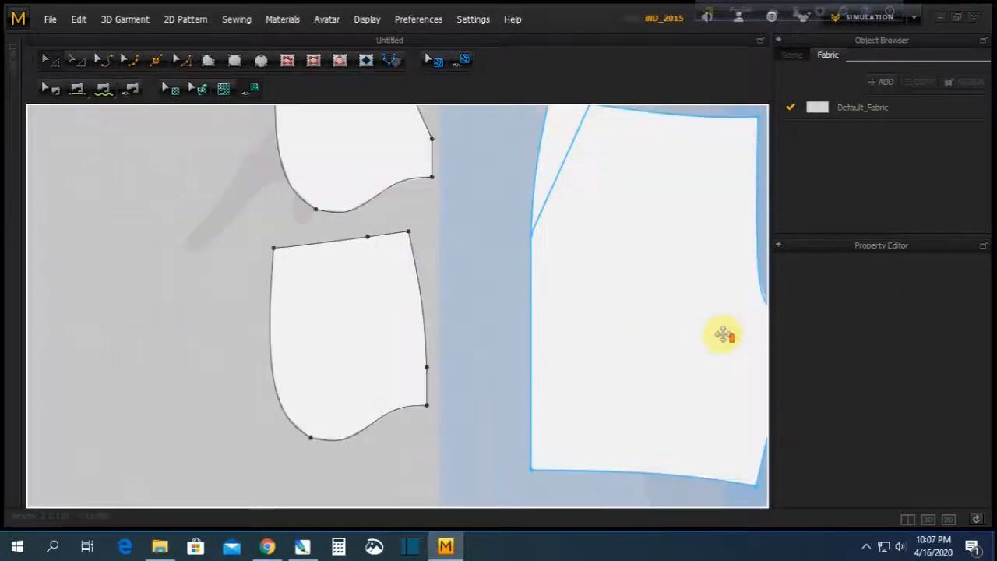
scroll(721, 333, "down", 5)
scroll(343, 290, "down", 3)
scroll(530, 283, "up", 6)
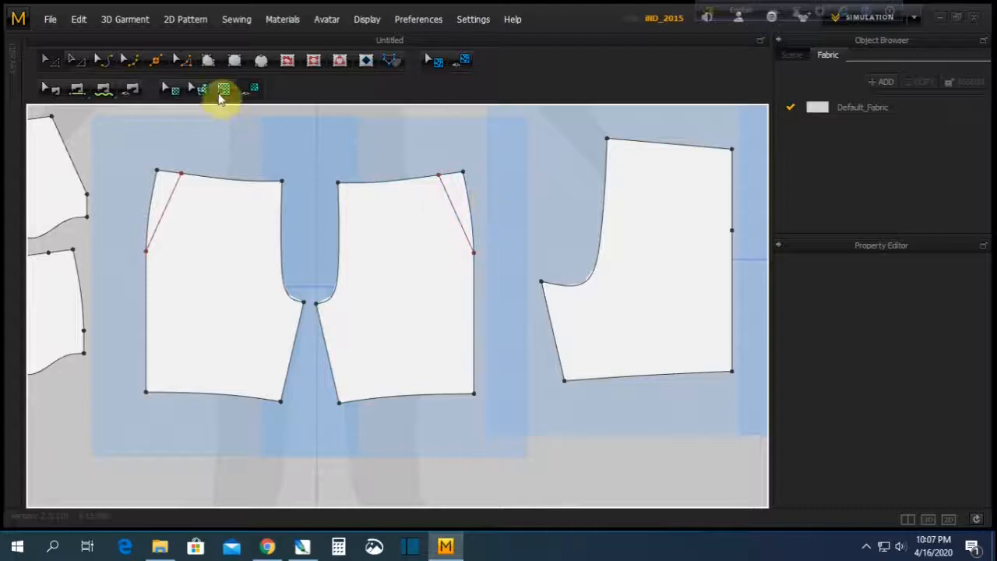
left_click(58, 64)
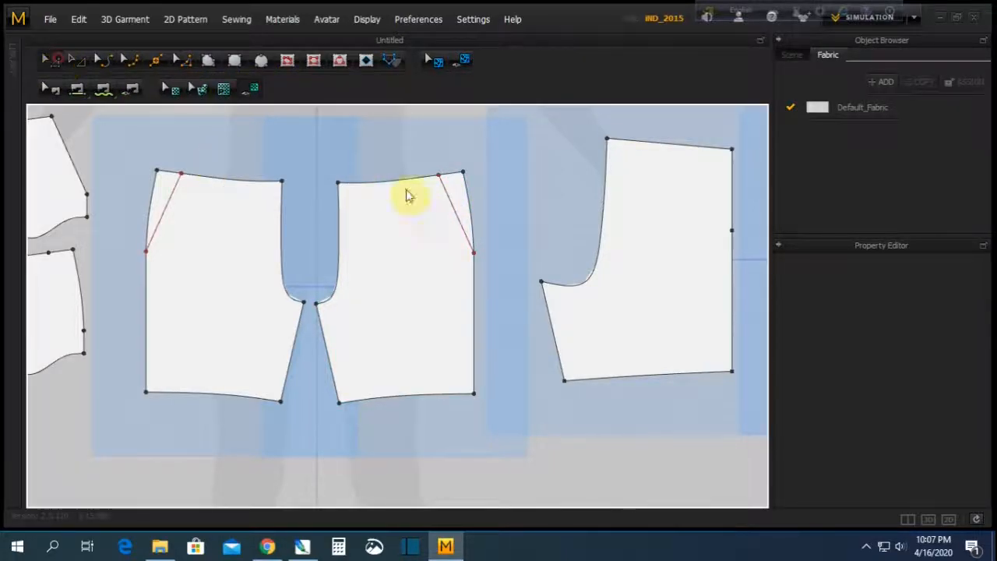
left_click(454, 212)
right_click(453, 208)
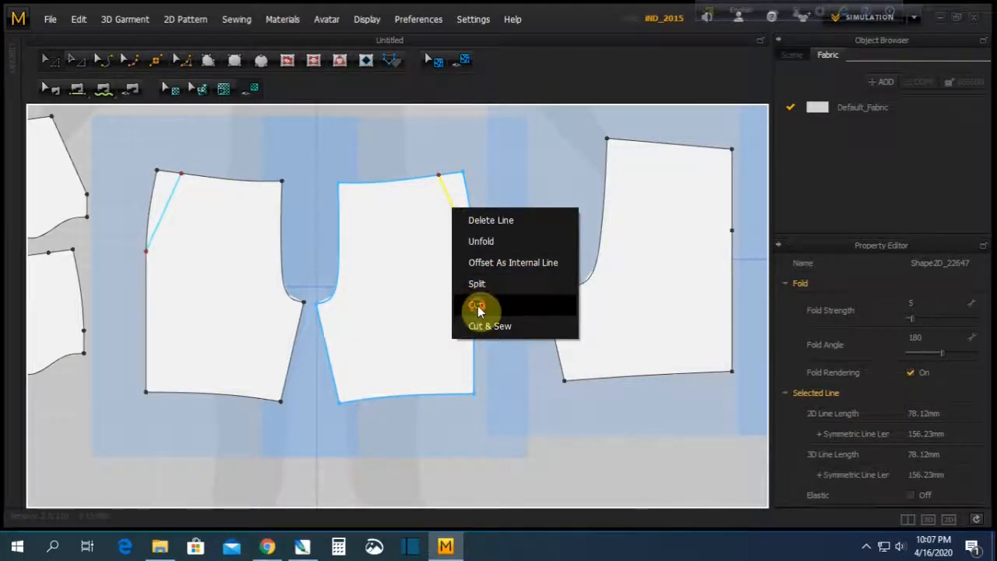
left_click(478, 305)
left_click(461, 296)
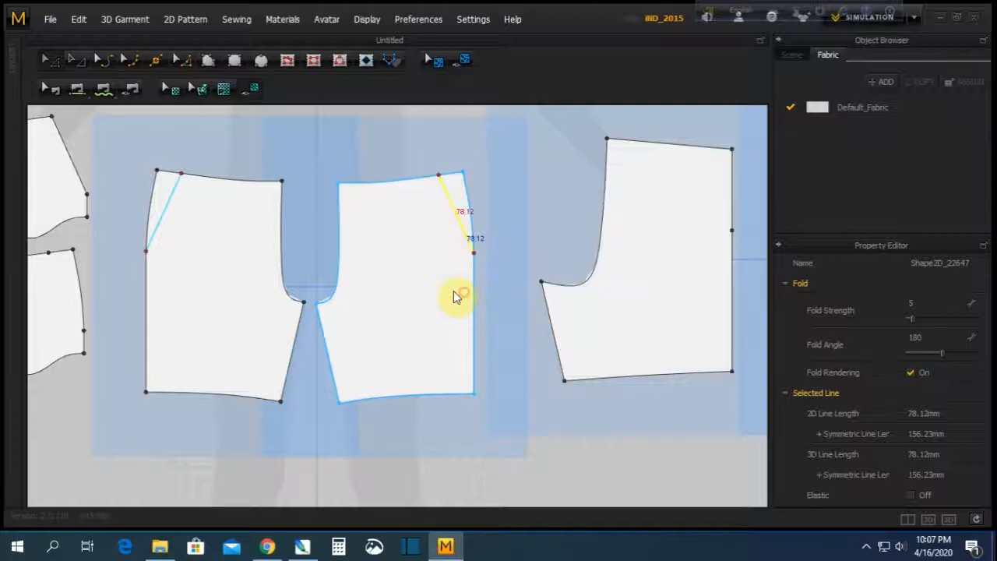
Pull the cut-off pocket corners away from both front panels and delete them
left_click(44, 60)
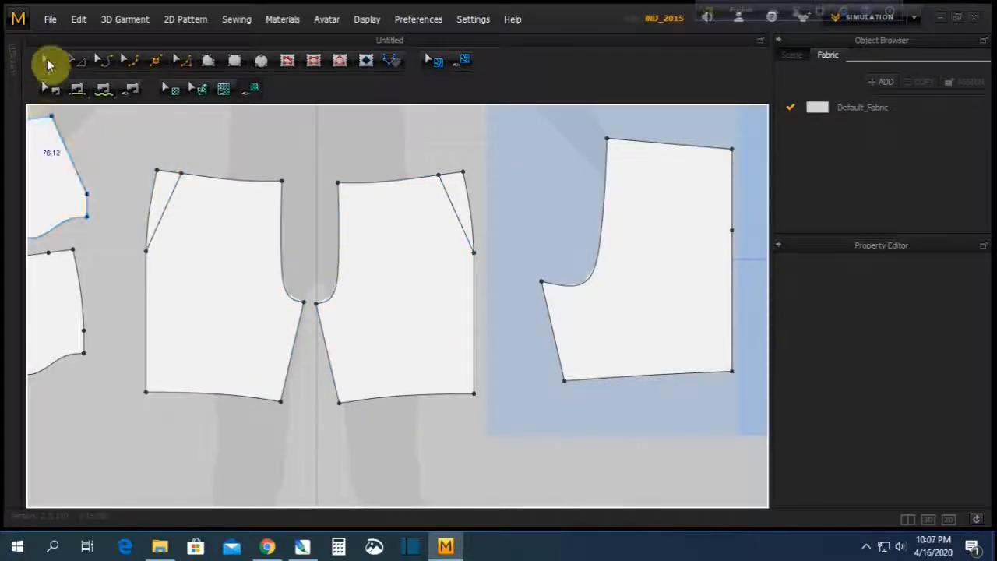
left_click(294, 133)
left_click(460, 194)
left_click(457, 194)
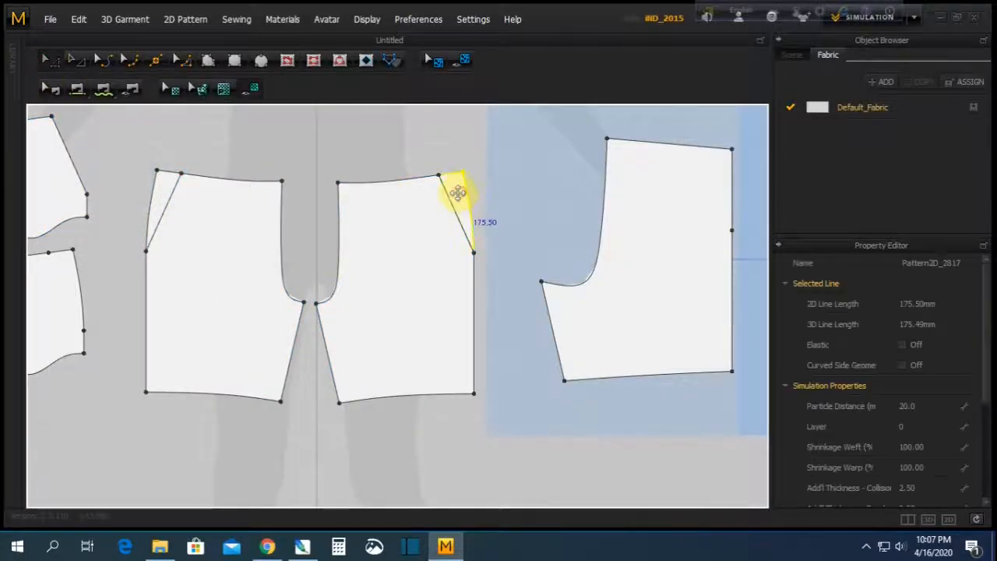
left_click_drag(456, 193, 503, 168)
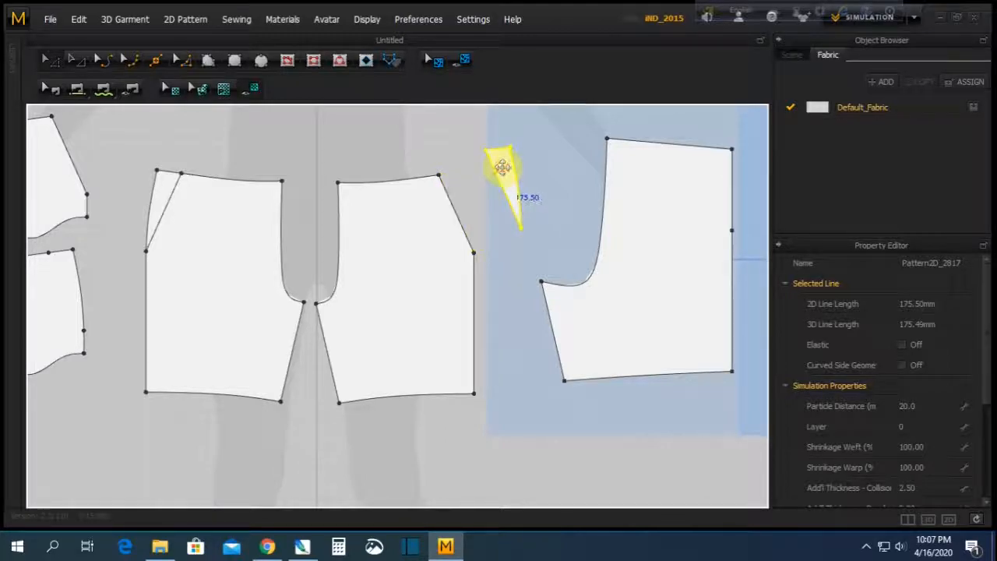
key("Delete")
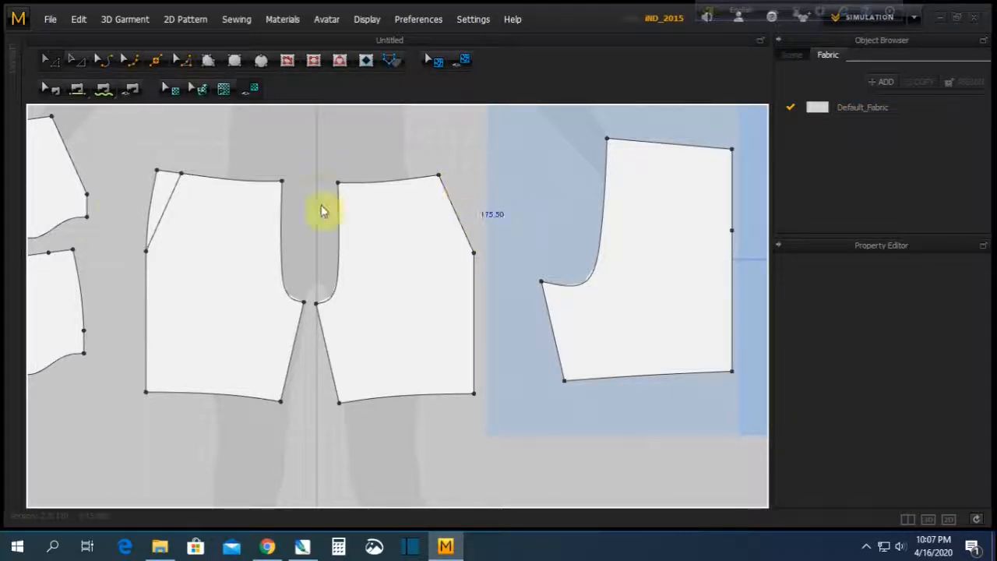
left_click(164, 184)
left_click_drag(163, 185, 138, 151)
key("Delete")
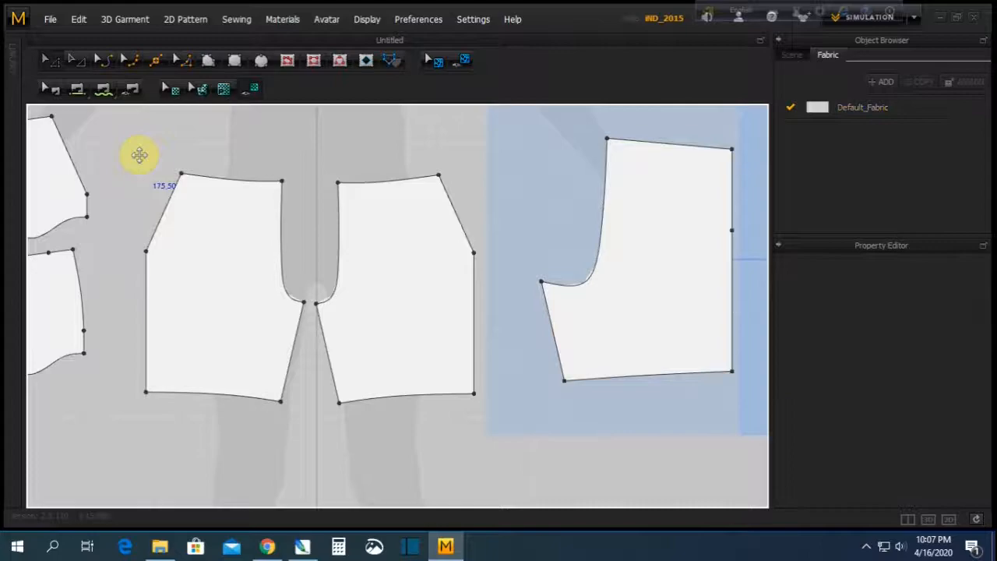
Draw a narrow rectangular waistband about 404 mm long above the front panels and shift it slightly toward the pocket pieces
scroll(318, 248, "down", 2)
scroll(318, 248, "down", 3)
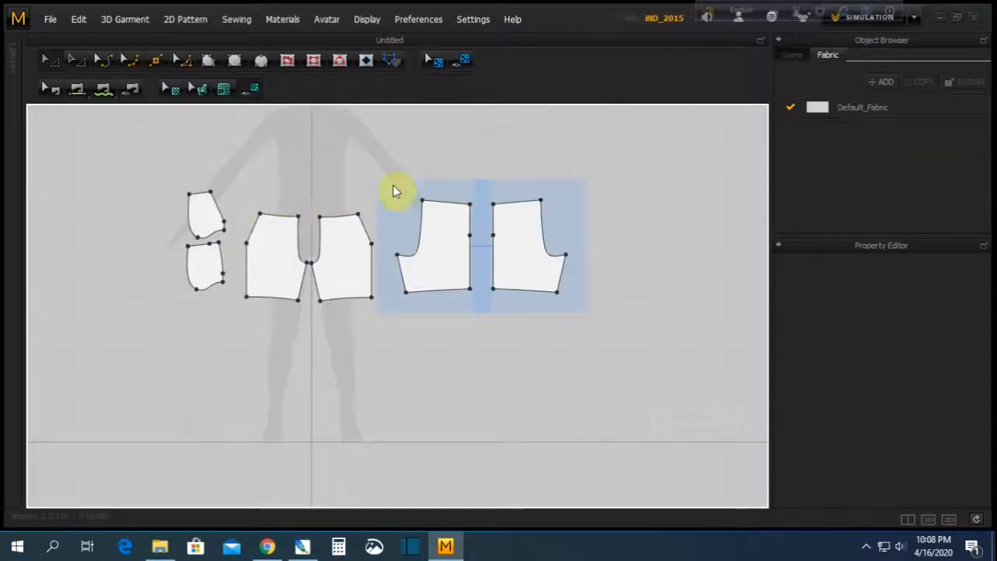
left_click(235, 60)
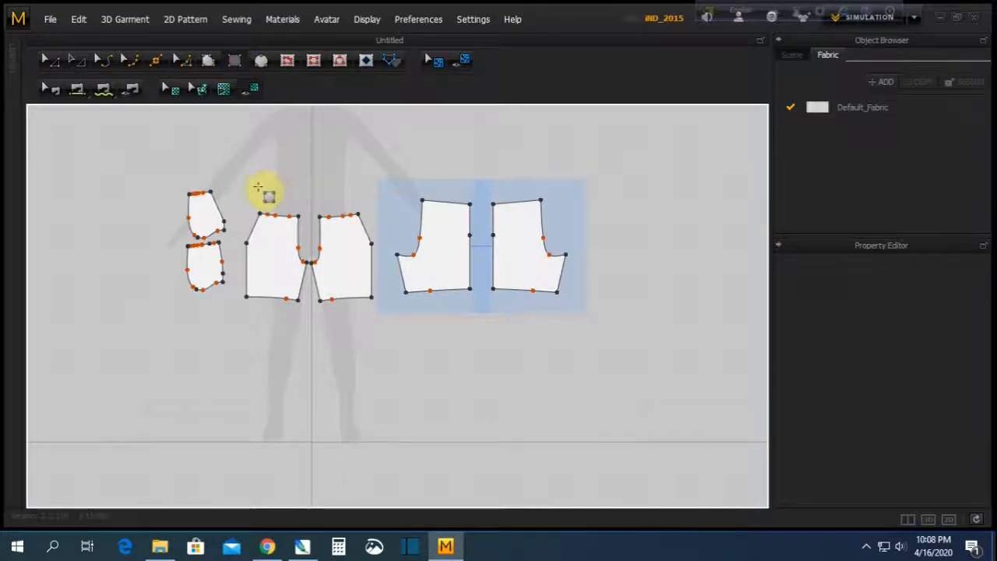
left_click_drag(252, 188, 419, 205)
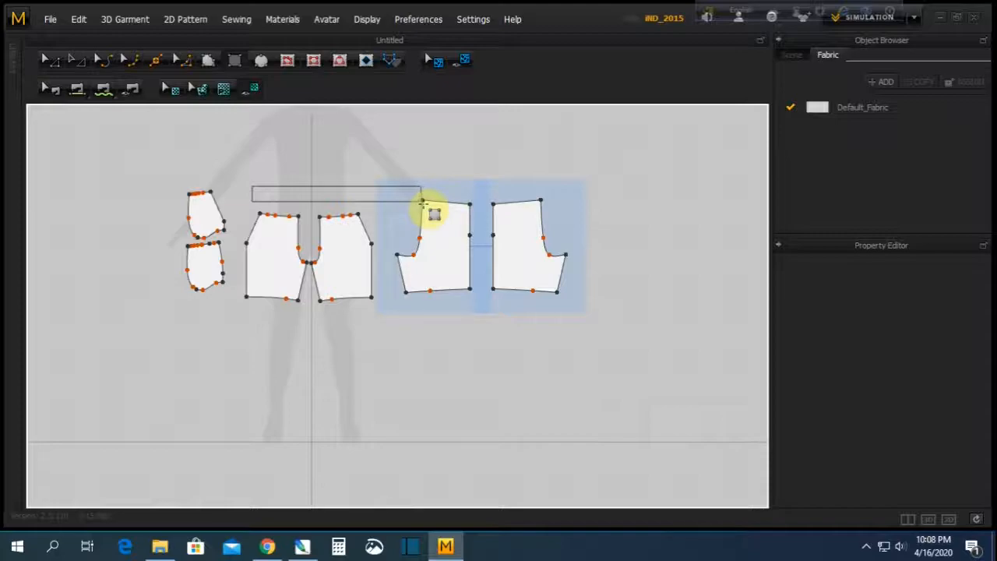
left_click_drag(422, 202, 422, 201)
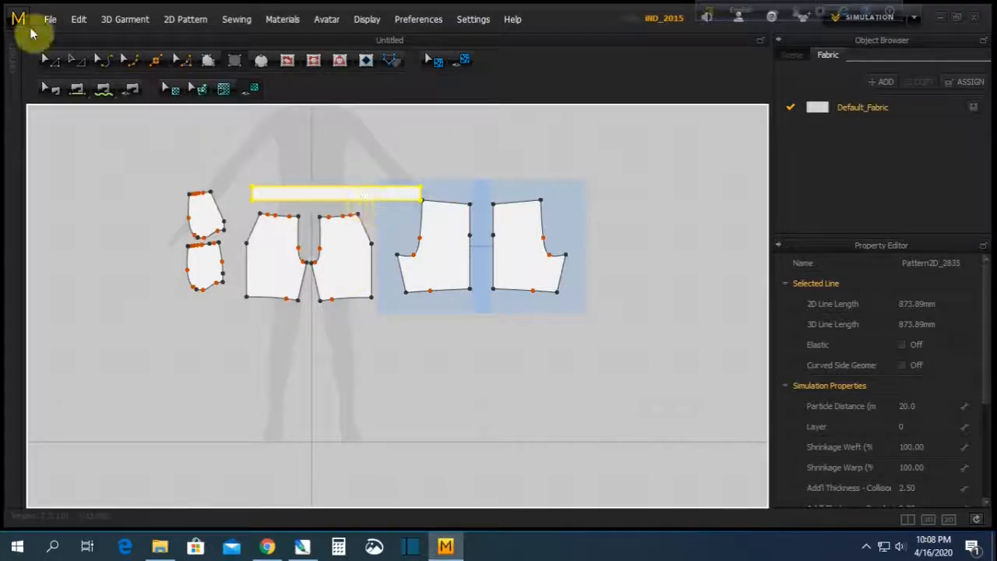
left_click(47, 60)
left_click(348, 195)
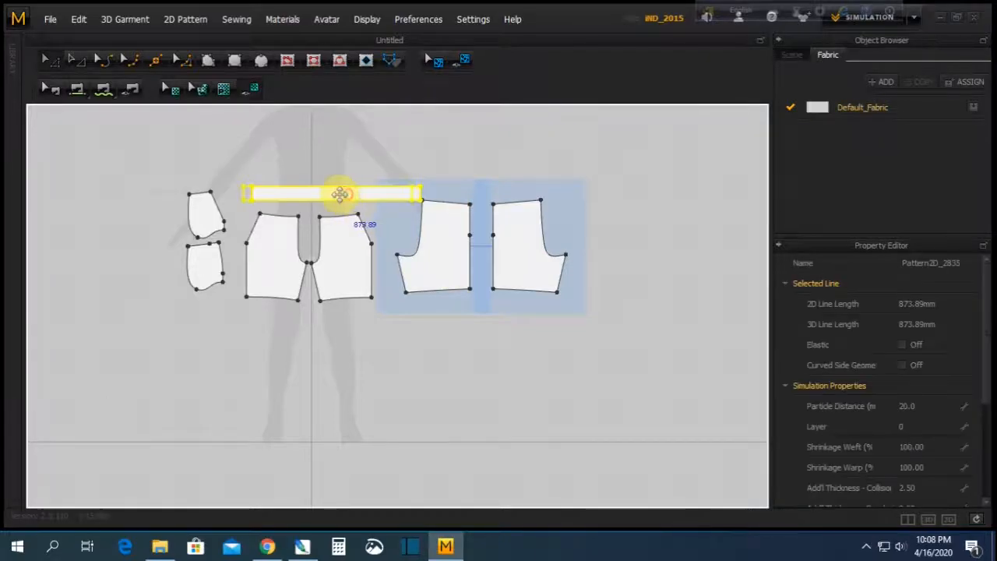
Measure the top edges of both front panels, the back panel and the lower pocket piece's short segment
scroll(336, 222, "up", 3)
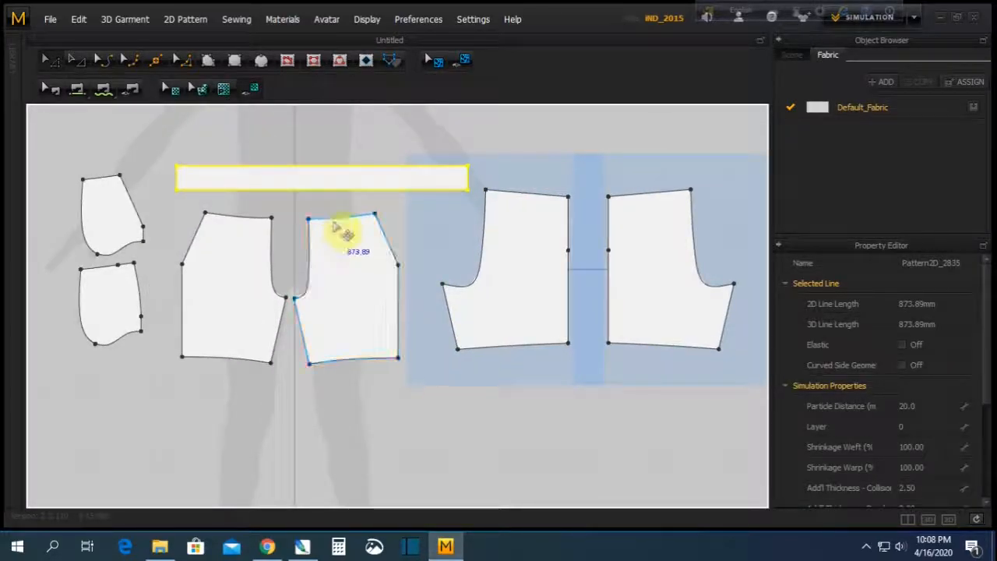
left_click(131, 62)
left_click(105, 60)
left_click(333, 219)
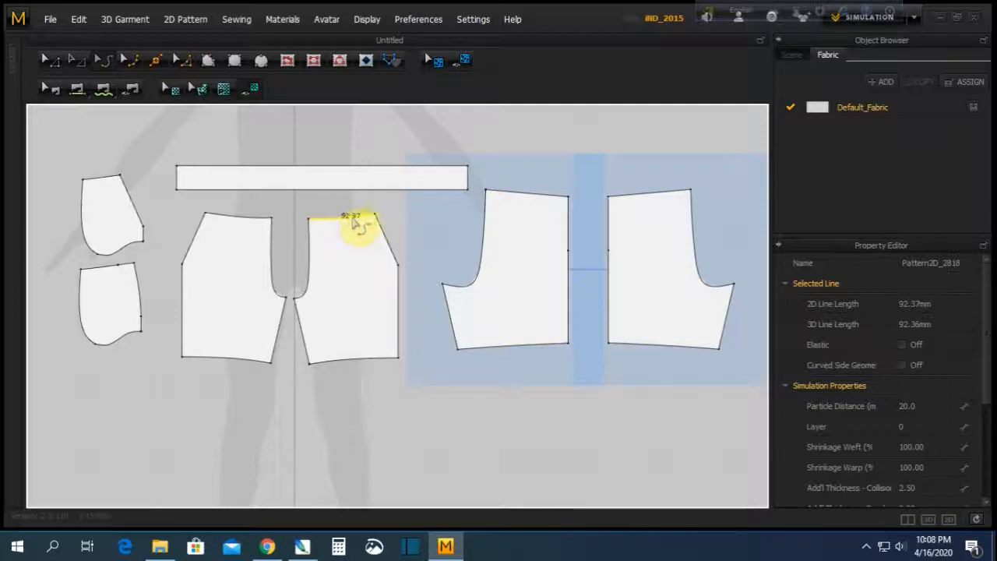
left_click(247, 226)
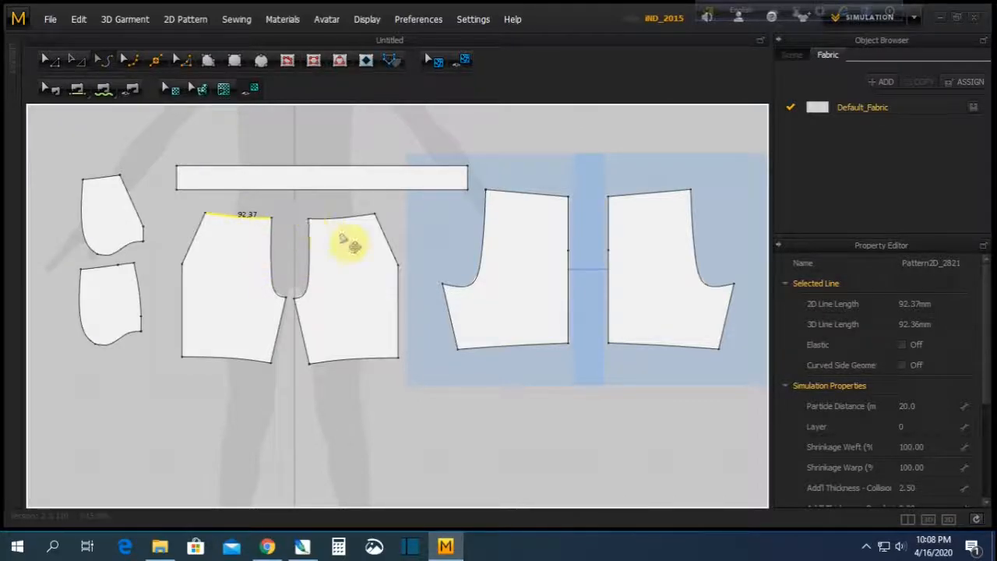
left_click(530, 199)
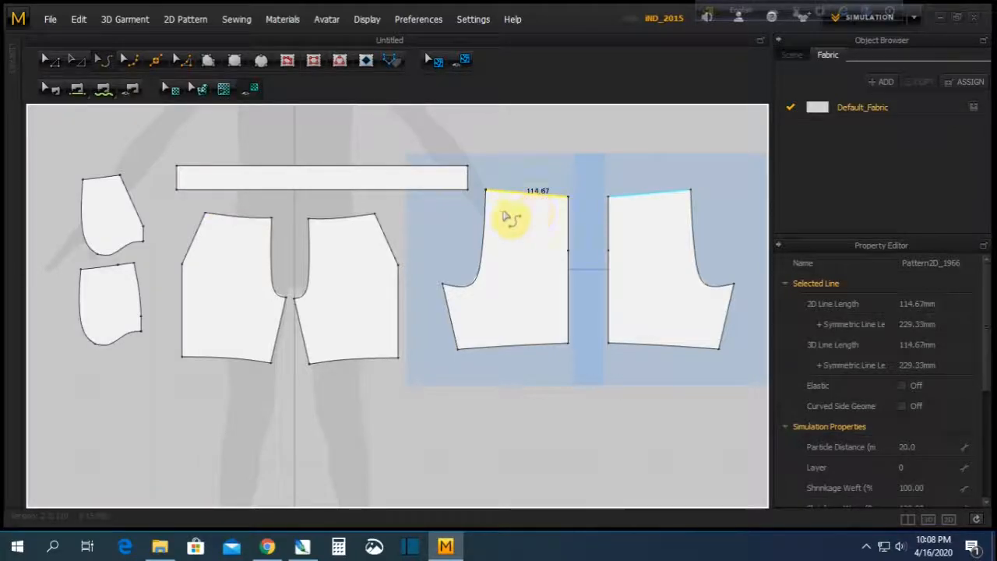
left_click(126, 266)
left_click(238, 219)
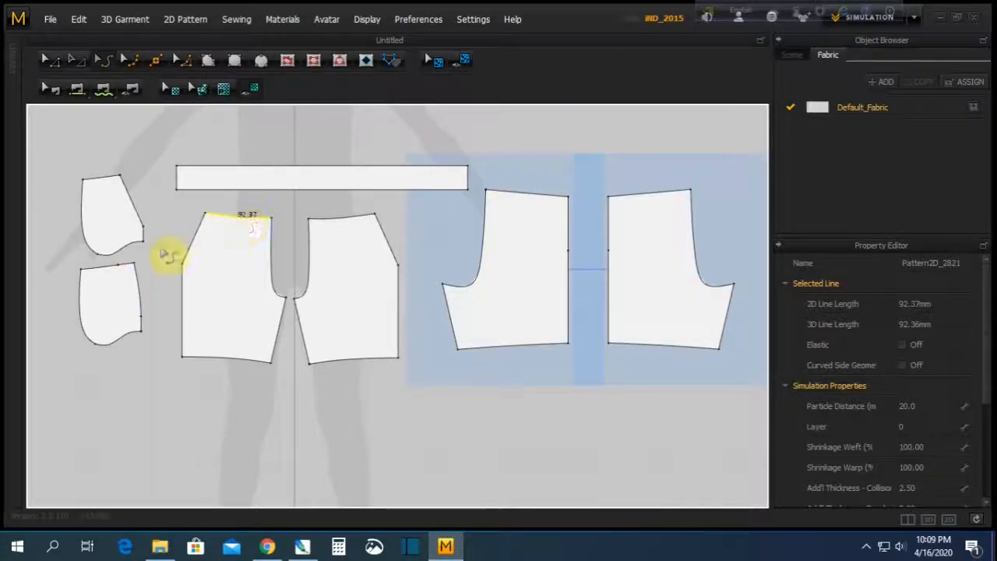
left_click(126, 267)
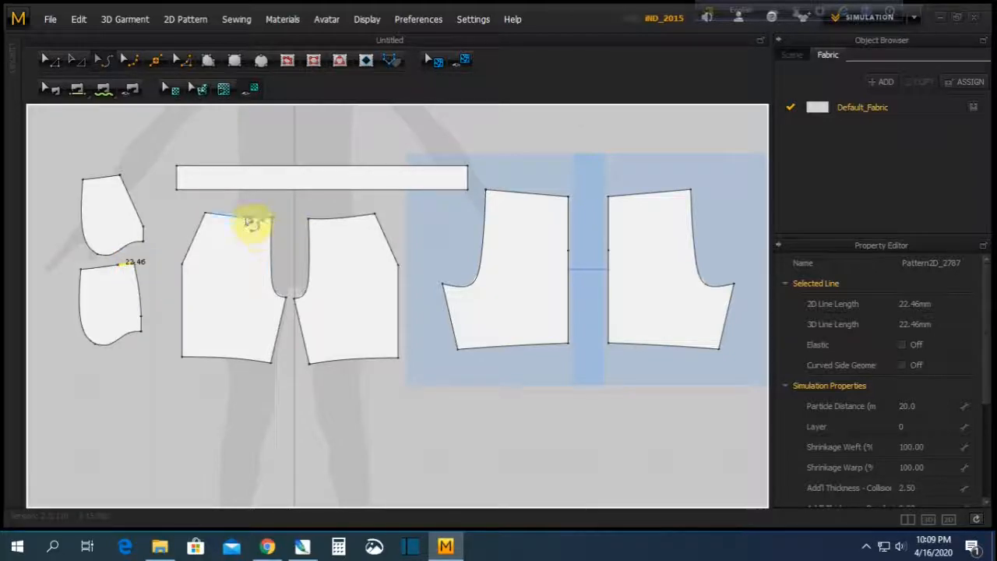
Split the waistband's lower edge into two equal lines at a 50% ratio
left_click(157, 61)
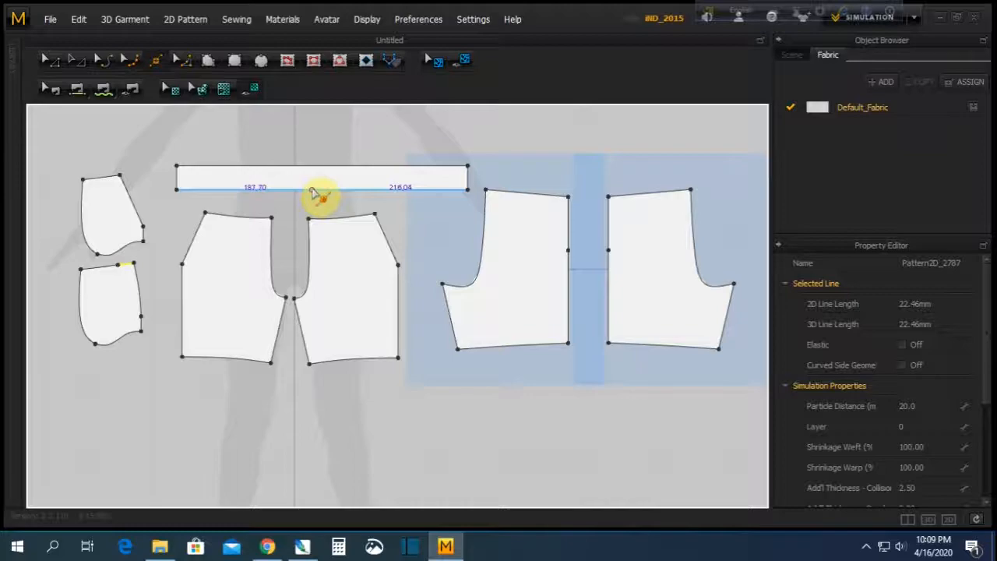
left_click(311, 191)
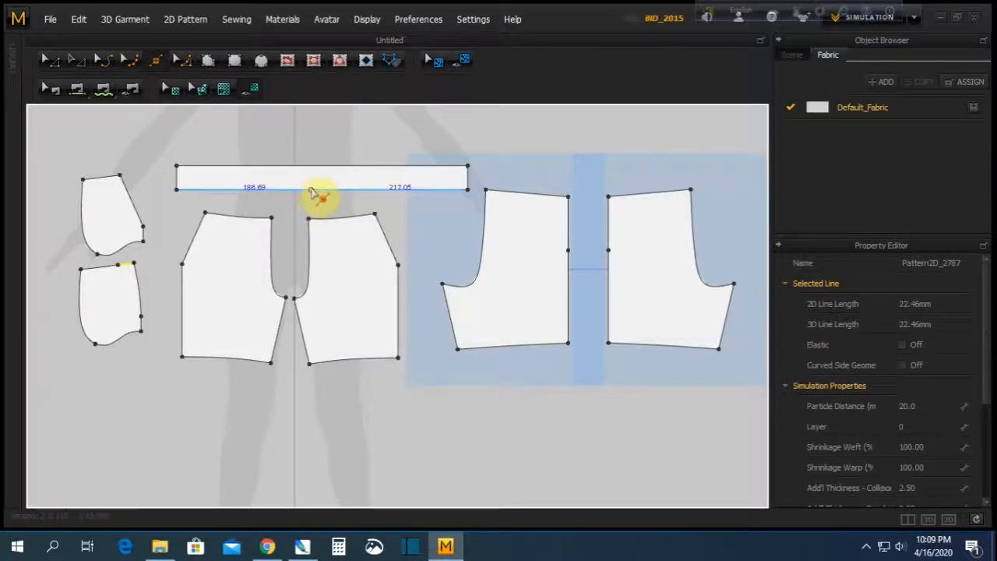
right_click(312, 190)
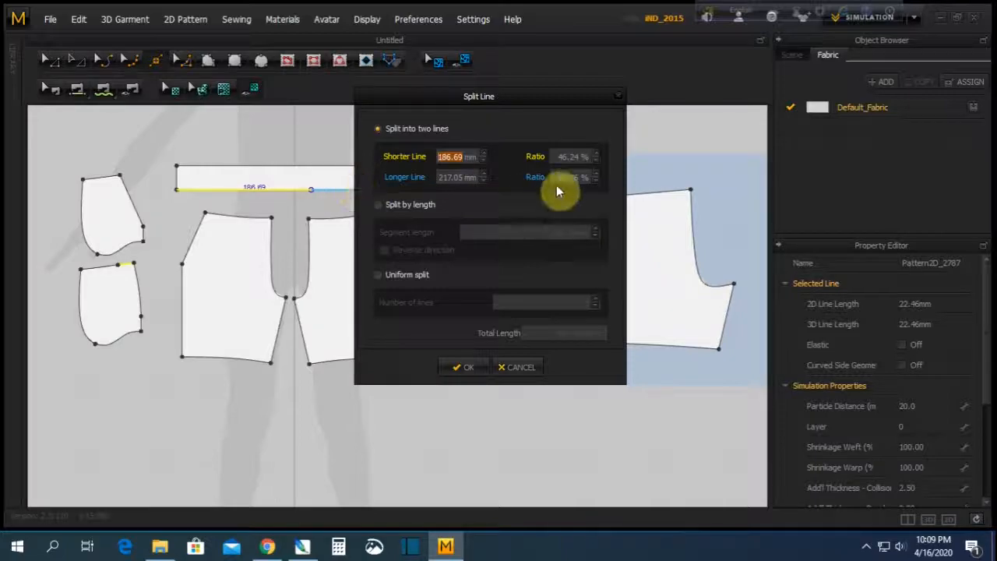
left_click(573, 178)
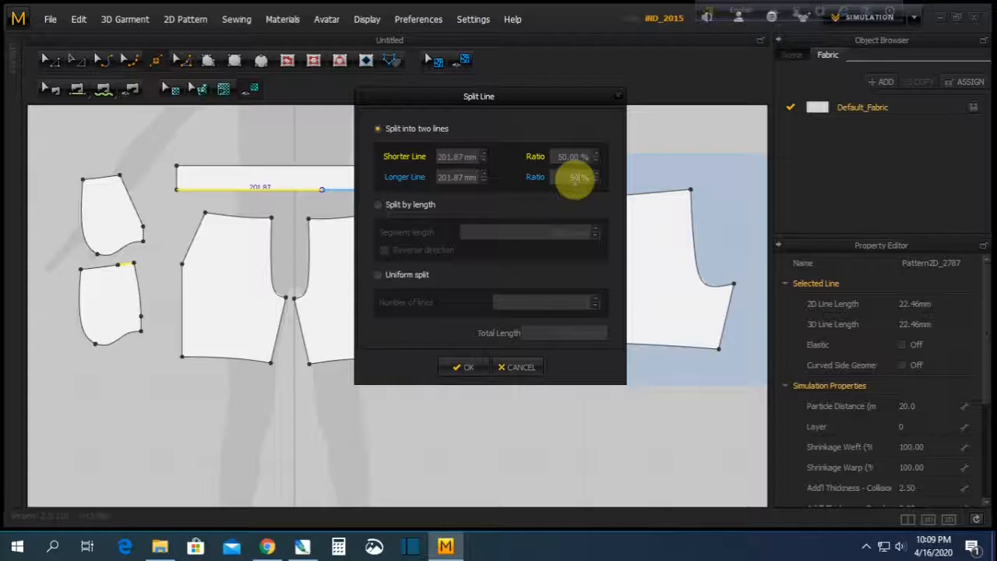
key("Return")
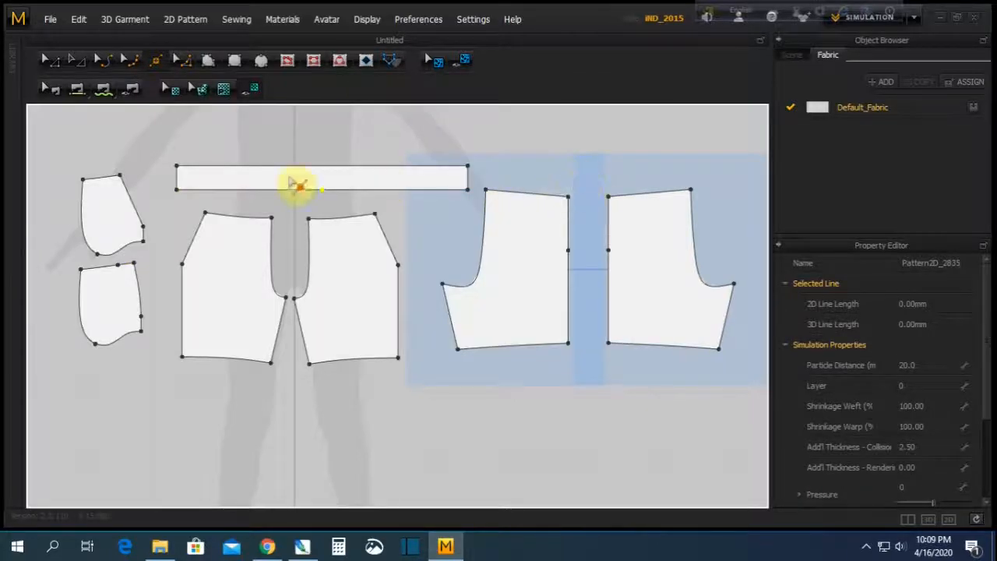
Split each half of the waistband's lower edge into two equal lines at a 50% ratio
left_click(390, 190)
left_click(565, 178)
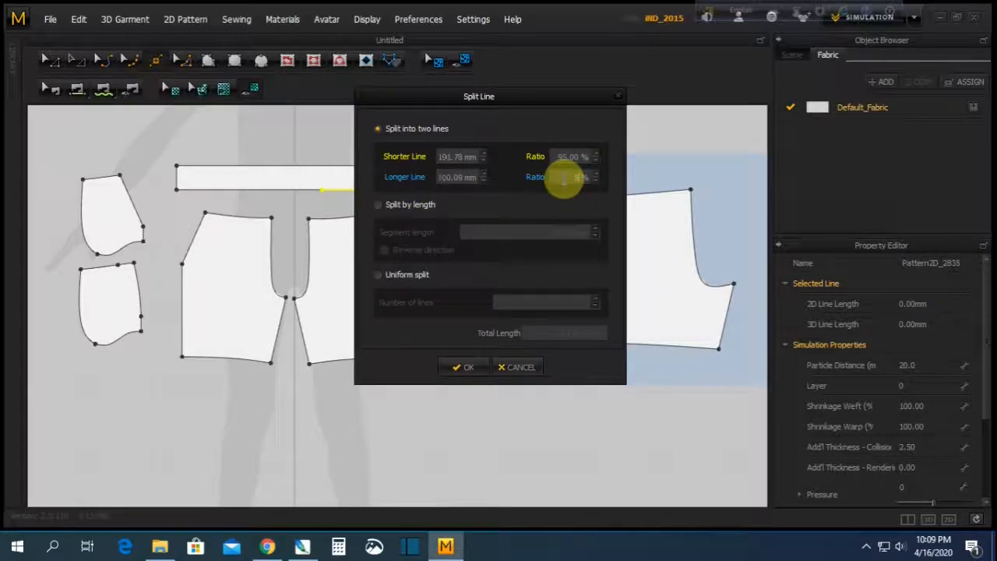
key("Return")
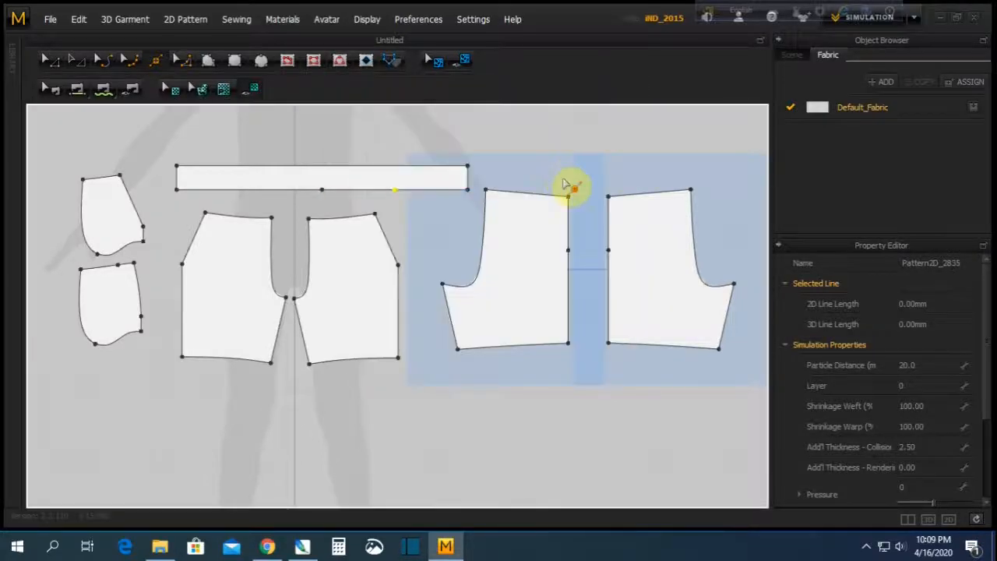
left_click(247, 190)
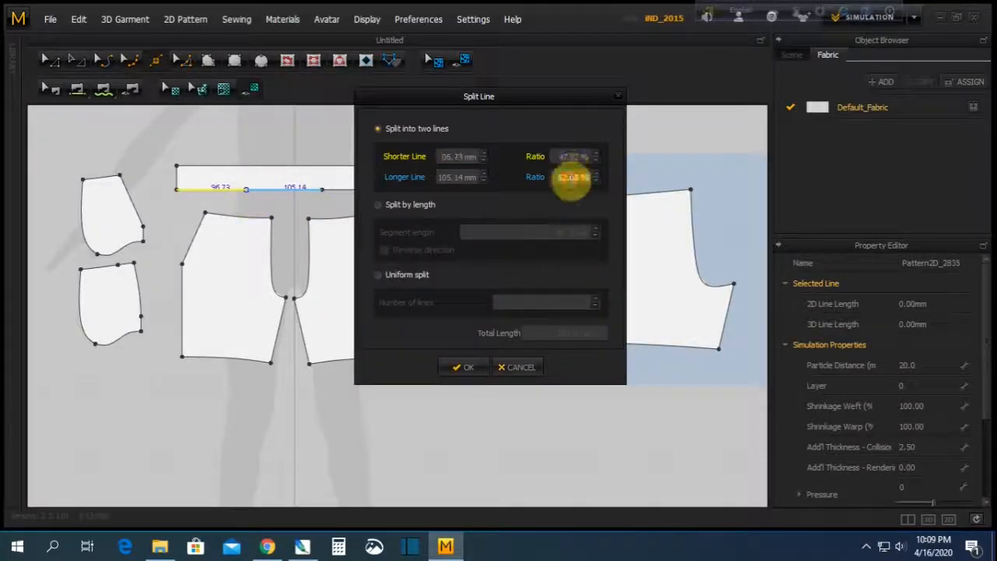
type("5")
key("Return")
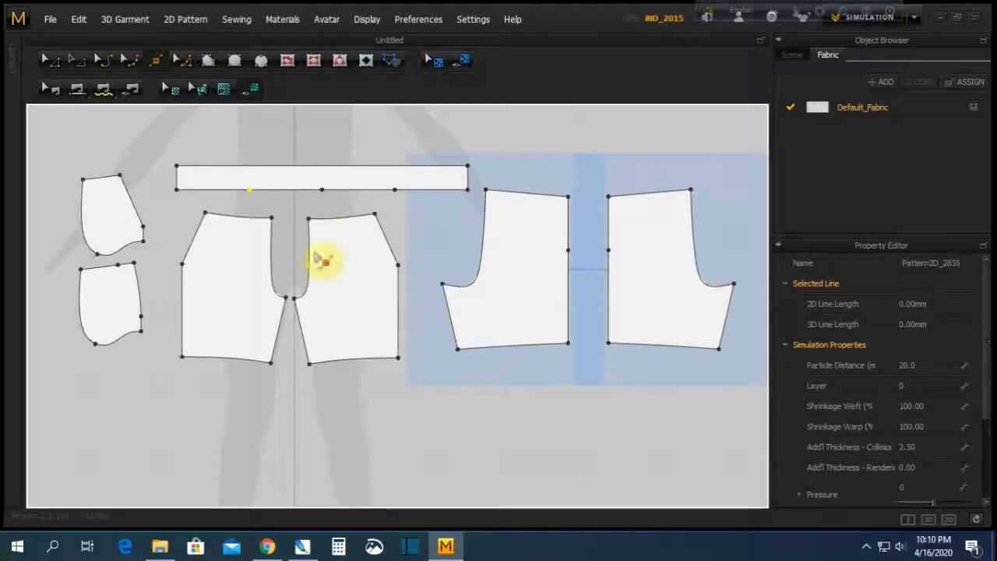
Examine the arrangement point names available for the front panel without assigning one
left_click(46, 59)
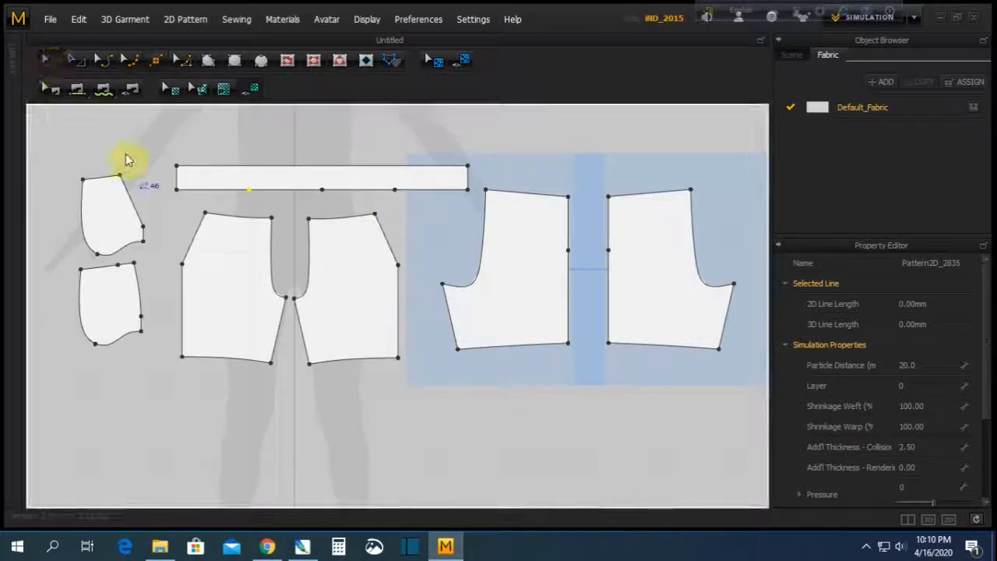
left_click(275, 315)
left_click(356, 315)
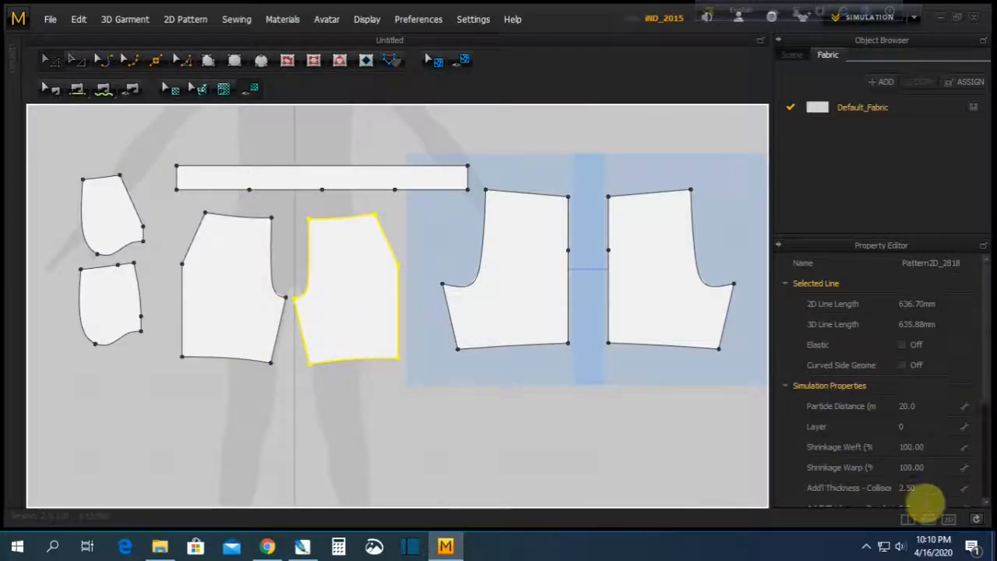
scroll(927, 503, "down", 5)
left_click(969, 477)
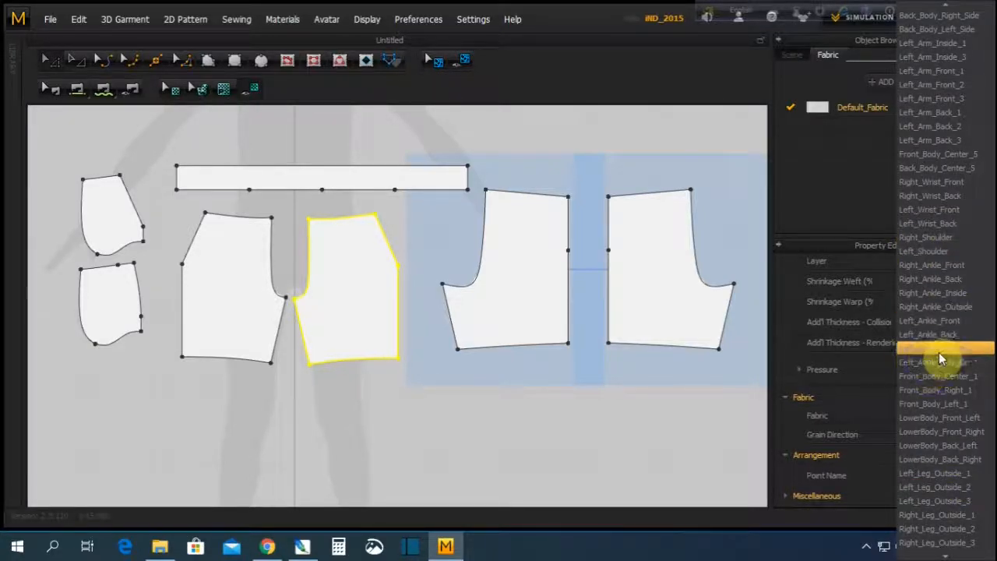
scroll(941, 353, "down", 1)
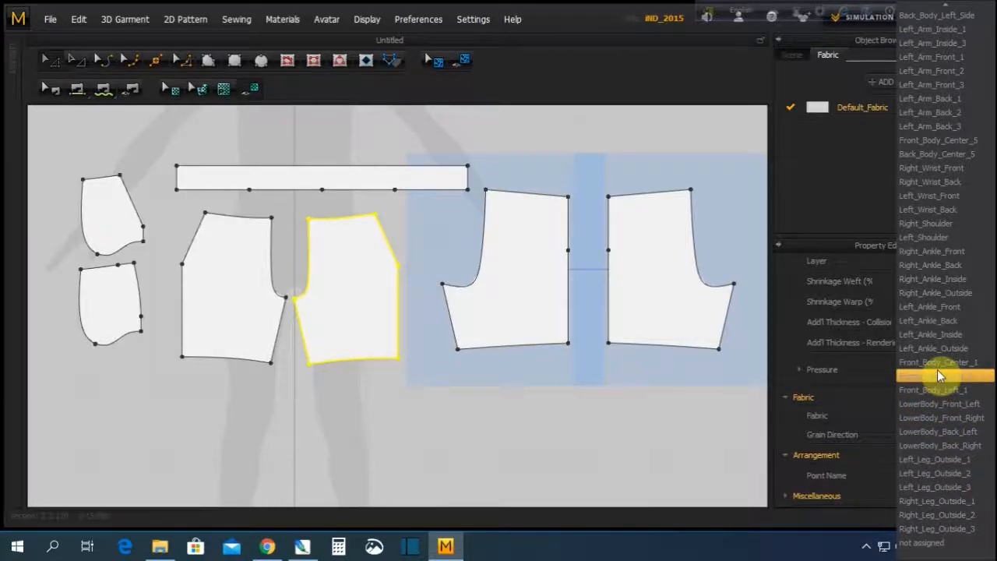
scroll(941, 376, "up", 10)
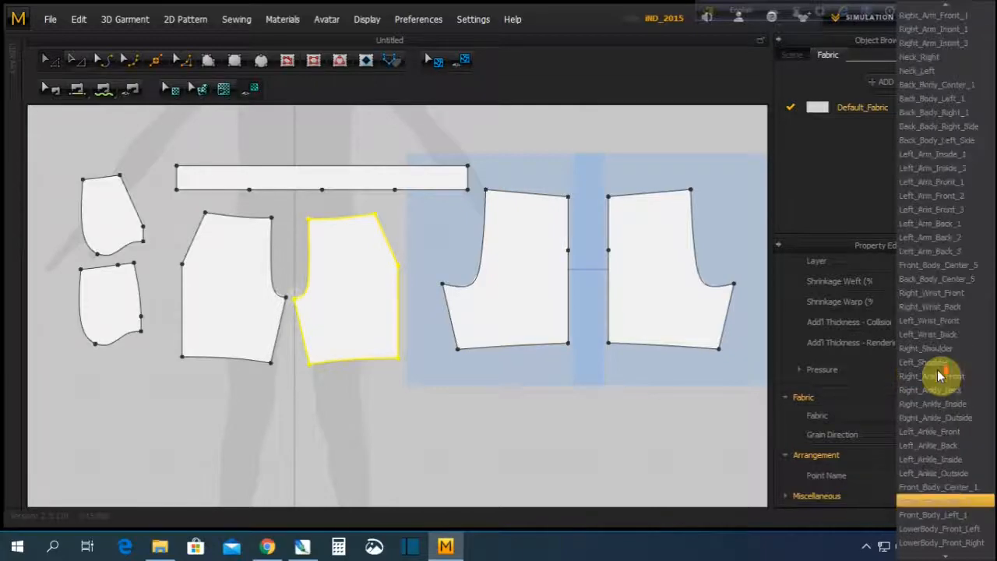
scroll(943, 380, "up", 9)
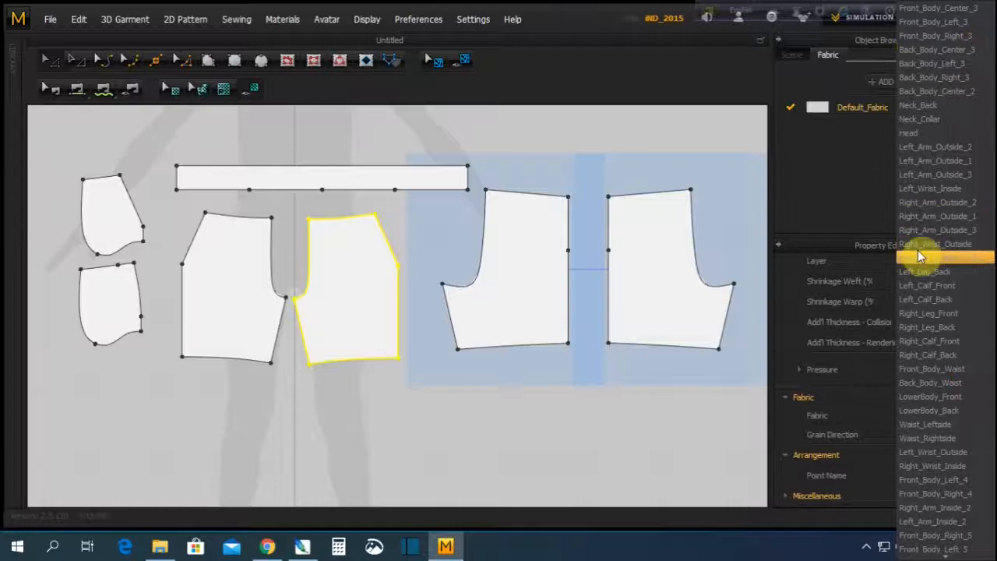
left_click(608, 425)
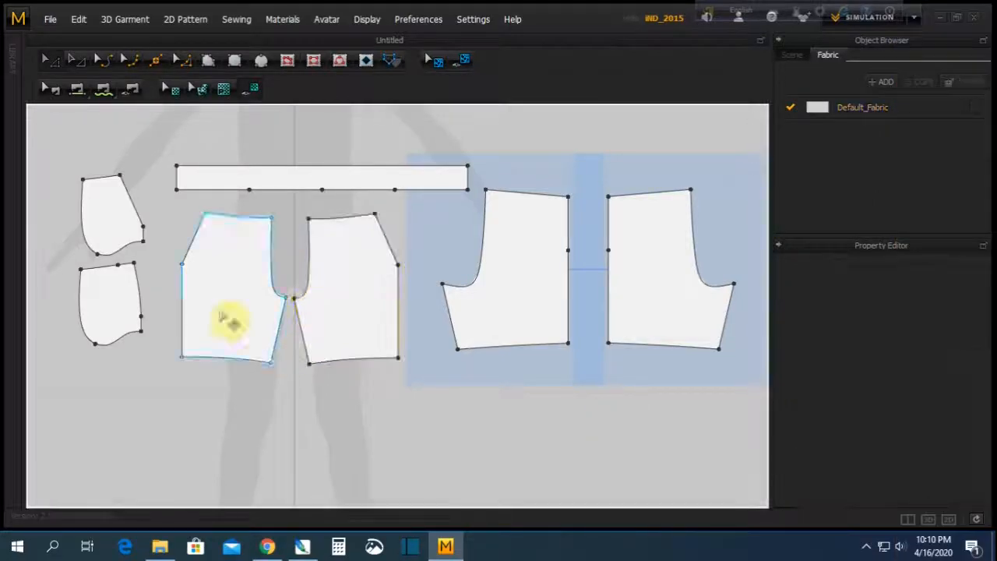
Show the 3D garment view beside the 2D patterns and move the outer back panel slightly away from its symmetric partner
scroll(221, 317, "down", 2)
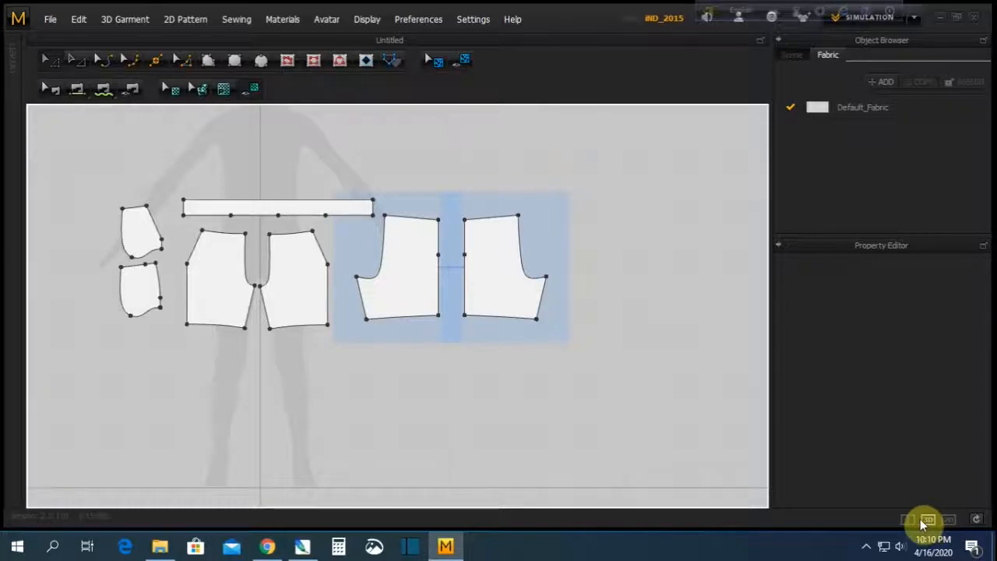
left_click(926, 520)
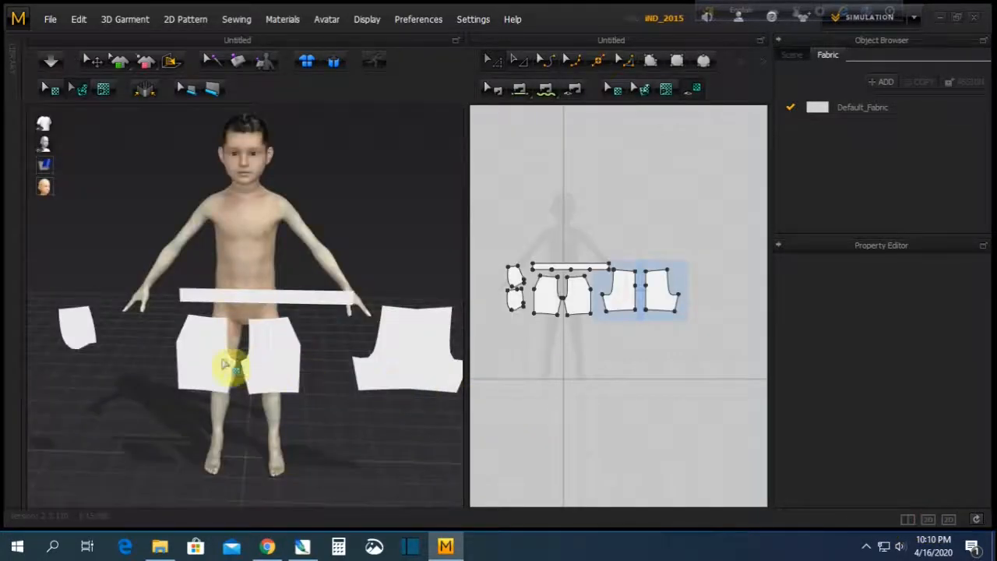
right_click_drag(137, 285, 133, 226)
left_click(80, 304)
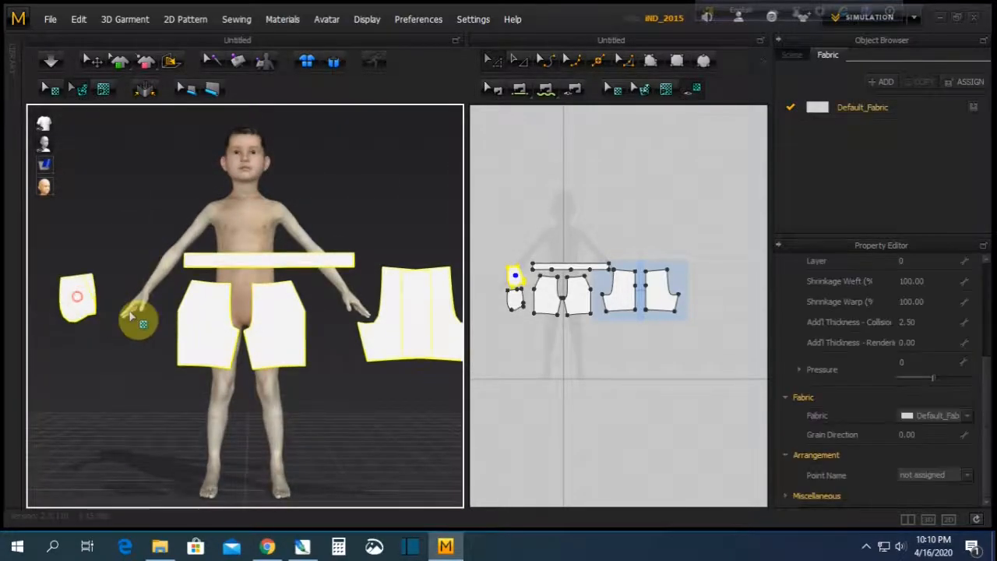
left_click(557, 357)
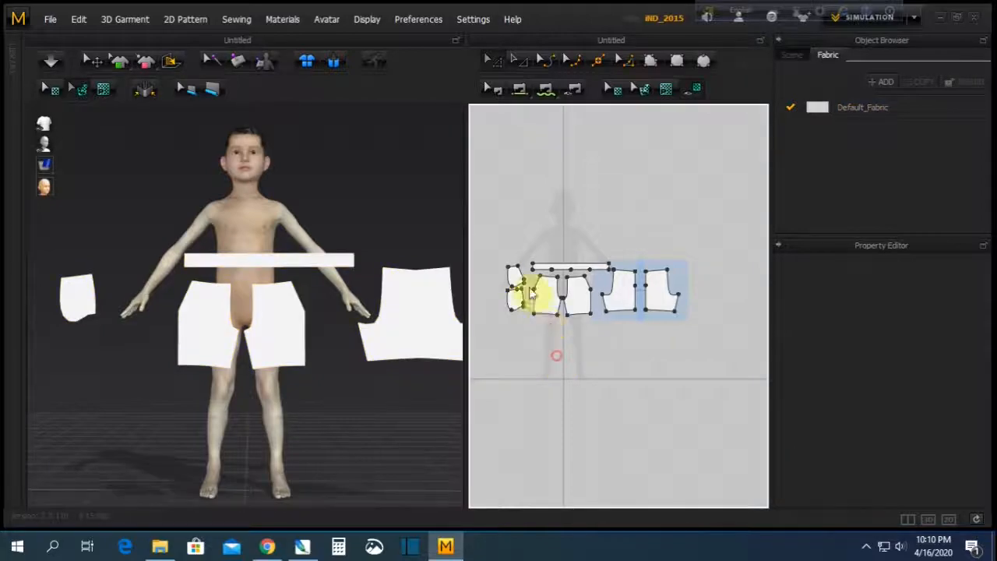
left_click(405, 317)
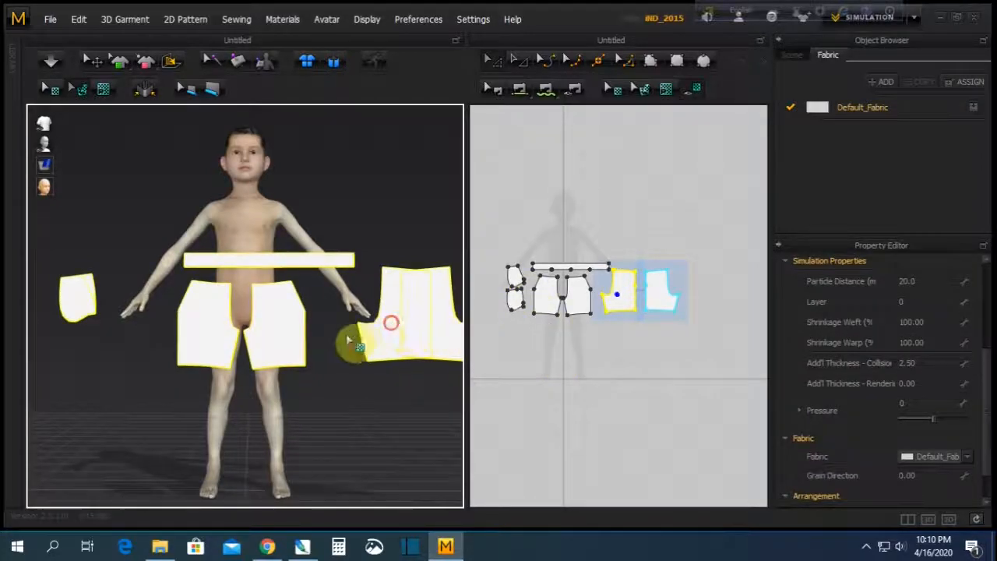
mouse_move(662, 292)
left_mouse_down()
mouse_move(697, 297)
mouse_move(664, 291)
left_mouse_up()
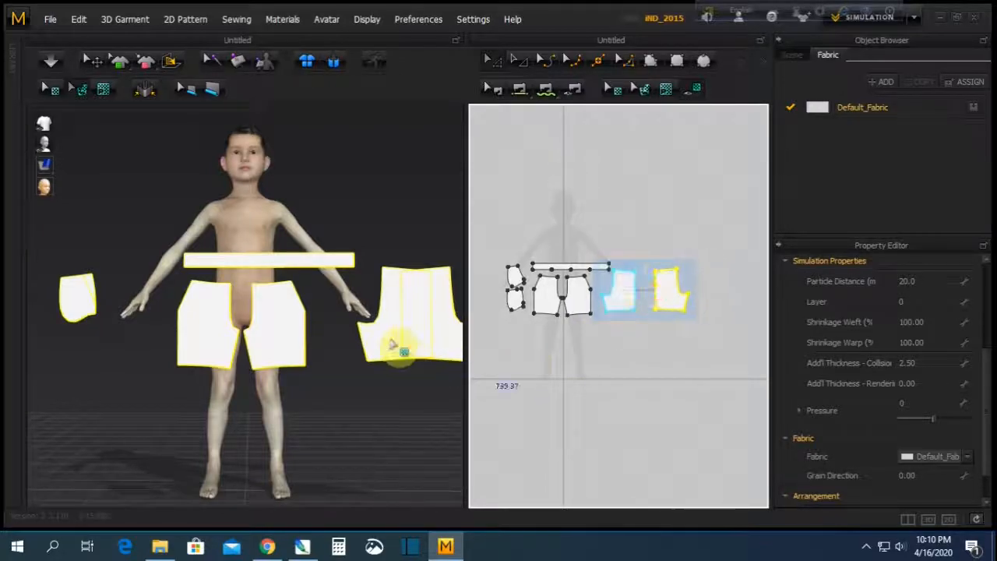
Flip both back panels horizontally in the 3D garment view
right_click_drag(325, 234, 360, 331)
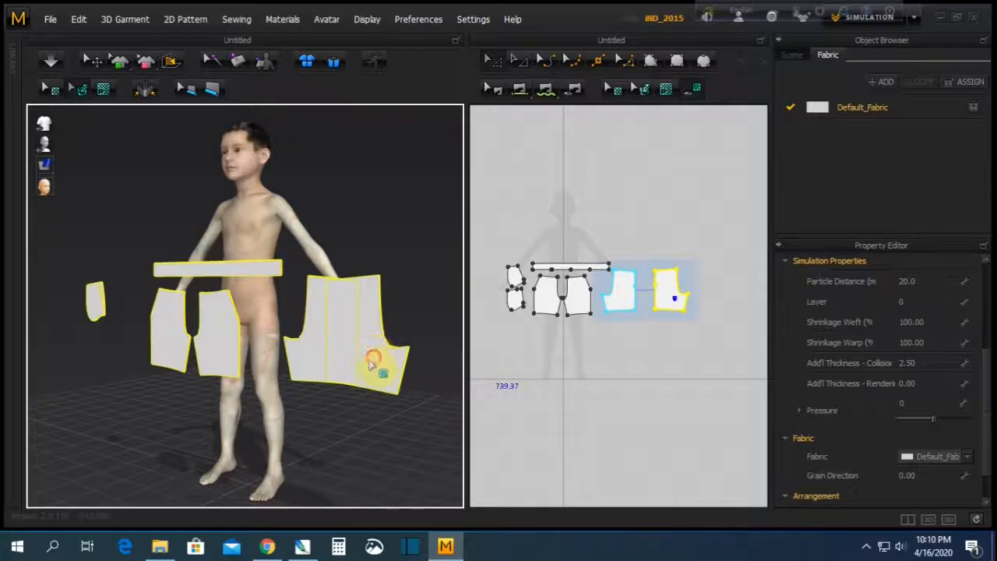
left_click(92, 63)
left_click(367, 357)
right_click(370, 348)
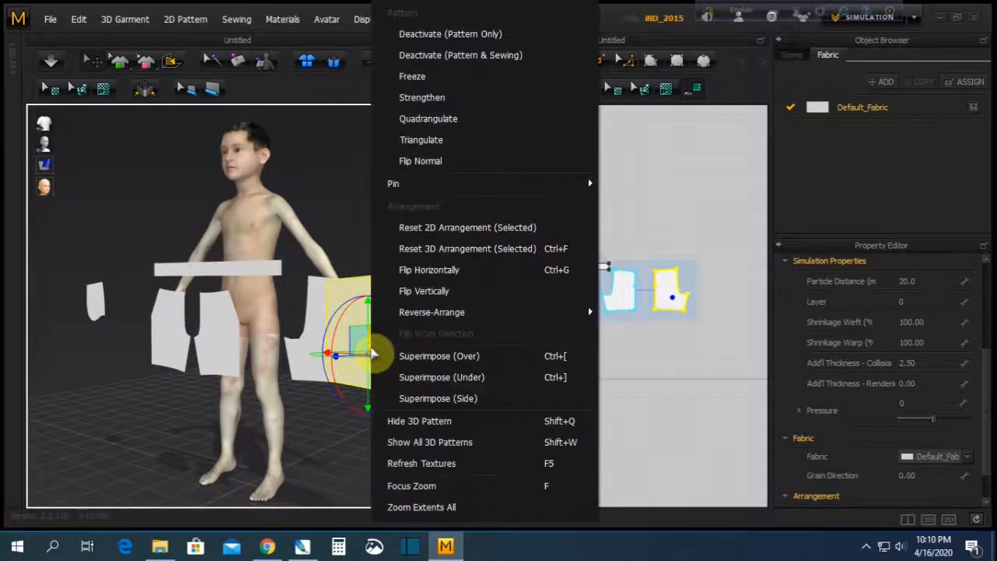
left_click(433, 269)
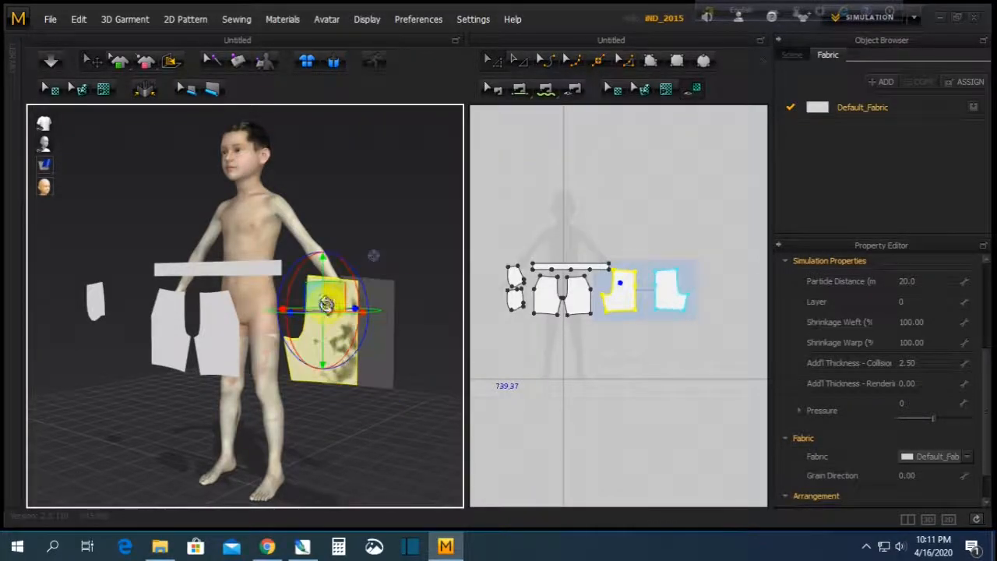
right_click(326, 303)
left_click(374, 270)
Move each of the two back panels from in front of the avatar to behind it
right_click_drag(349, 264, 307, 274)
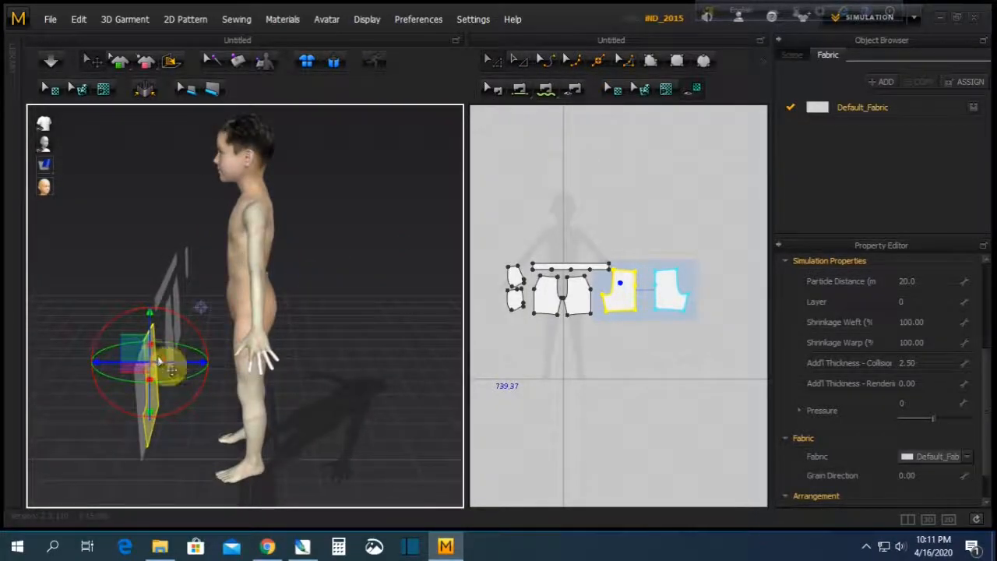
left_click_drag(159, 362, 305, 340)
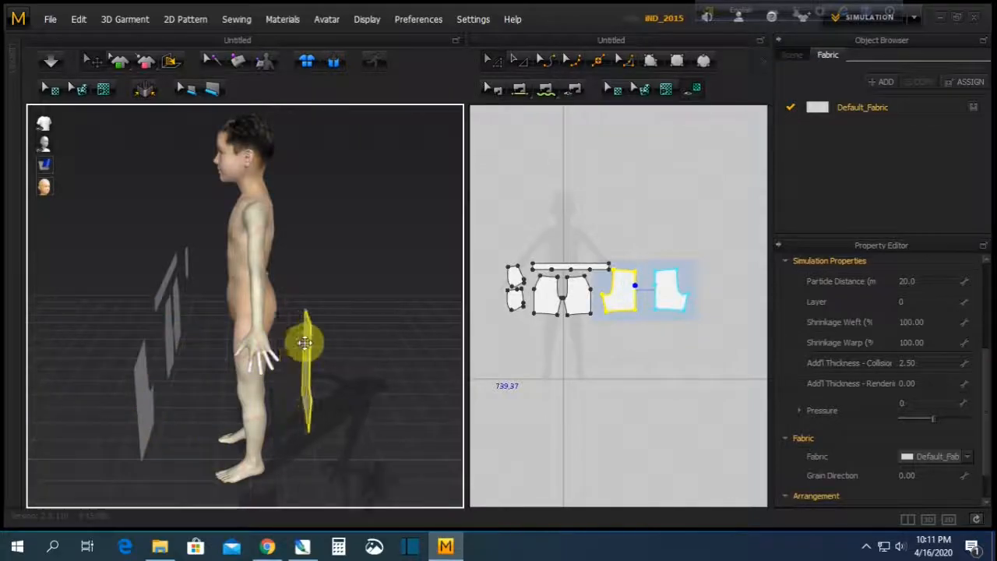
left_click(139, 408)
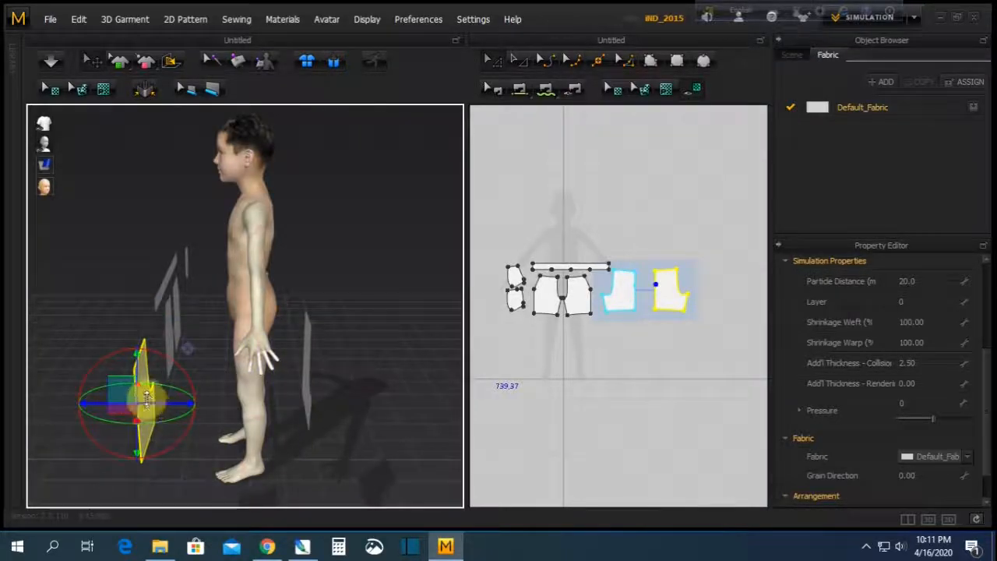
left_click_drag(154, 399, 323, 401)
Align the two back panels side by side behind the avatar's hips with their crotch curves facing each other
right_click_drag(364, 333, 154, 387)
left_click(117, 343)
left_click_drag(108, 327, 282, 308)
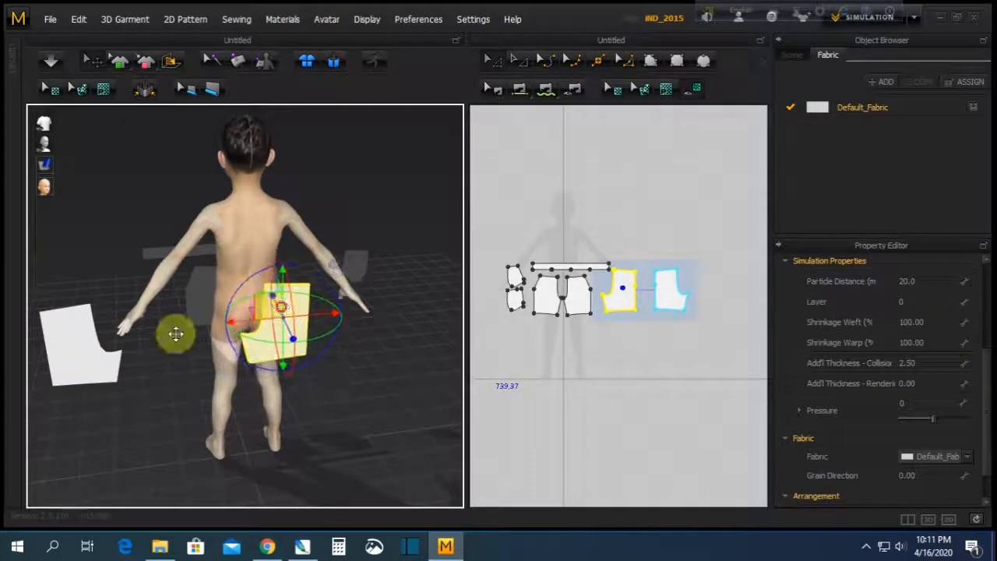
left_click(62, 339)
left_click_drag(133, 350, 201, 314)
right_click(357, 344)
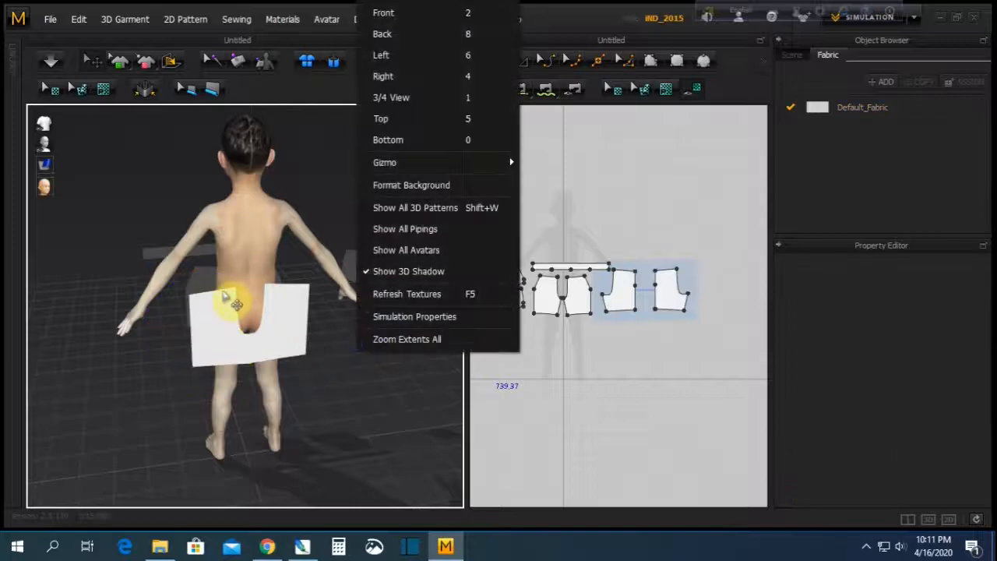
left_click(254, 405)
Centre the waistband in front of the avatar's waist and move both pocket pieces to the front panel on the avatar's left side
right_click_drag(238, 392, 325, 371)
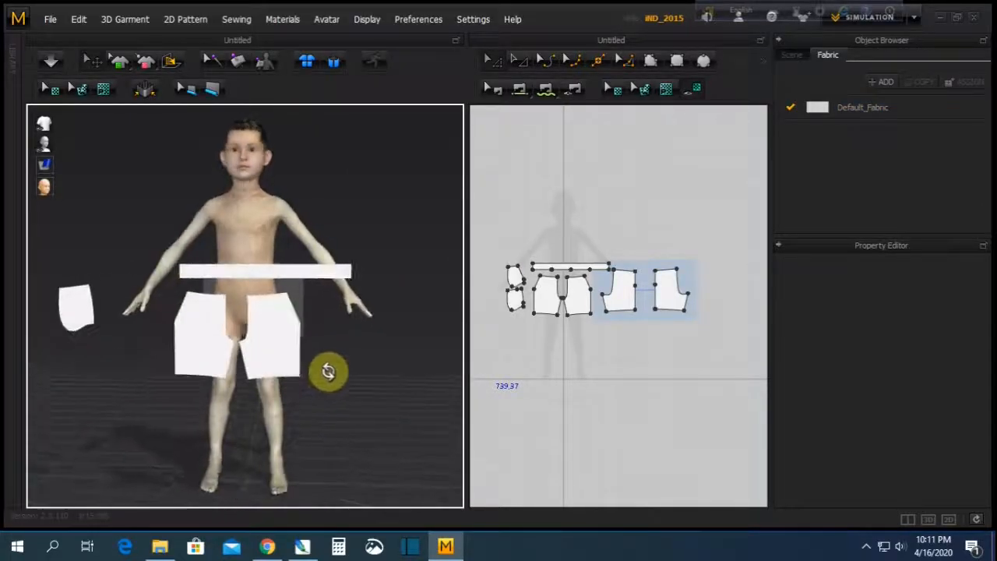
left_click_drag(260, 270, 243, 273)
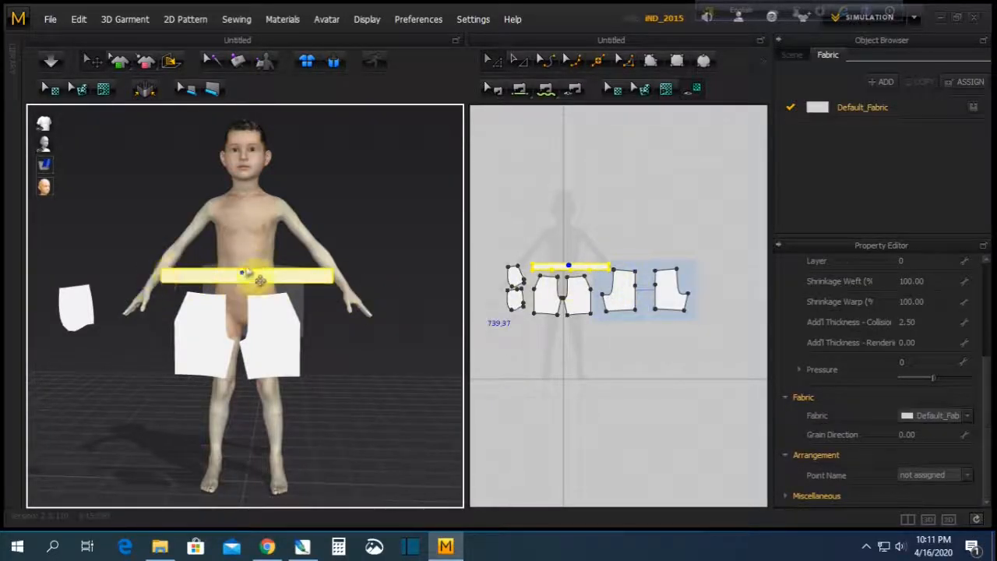
left_click(75, 314)
left_click_drag(90, 302, 307, 309)
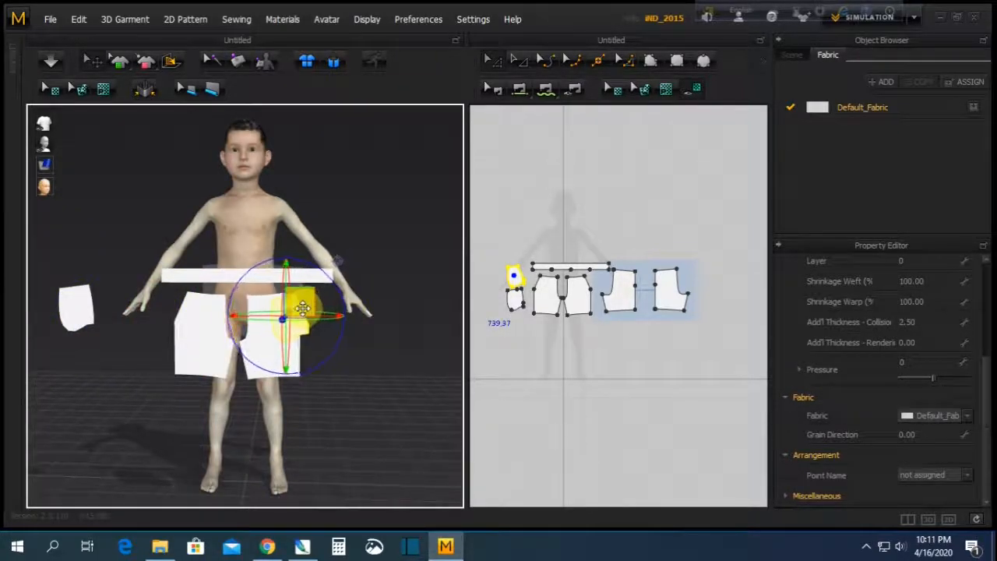
left_click_drag(76, 306, 254, 329)
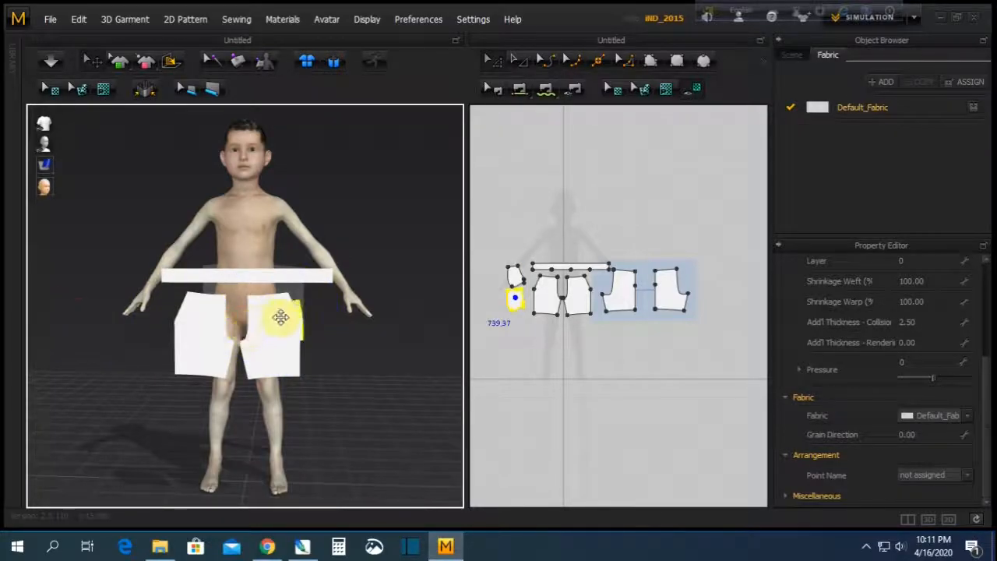
Move the pocket pieces closer to the body so they sit between the front panel and the avatar's left hip
right_click_drag(312, 318, 262, 357)
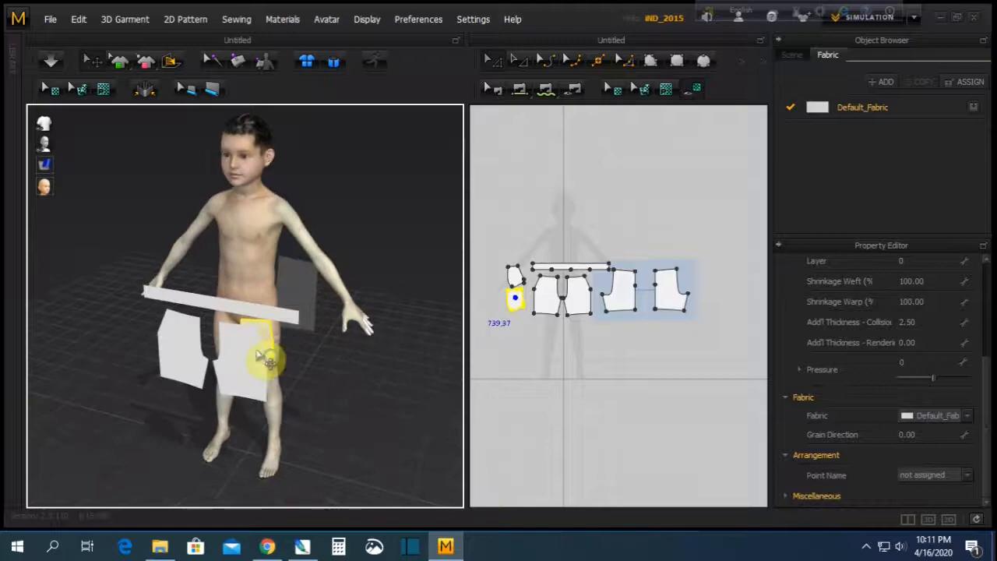
left_click(269, 354)
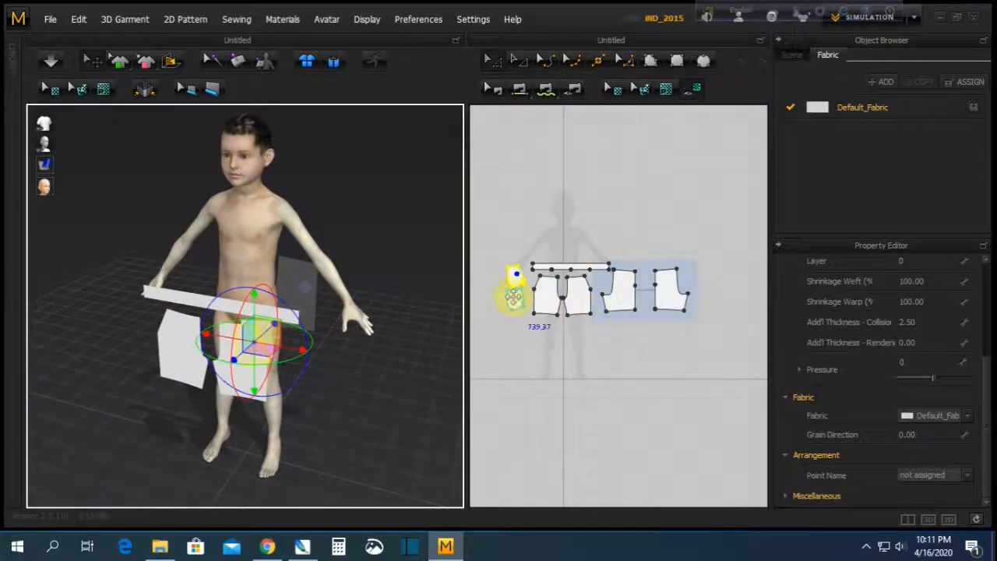
left_click(517, 298)
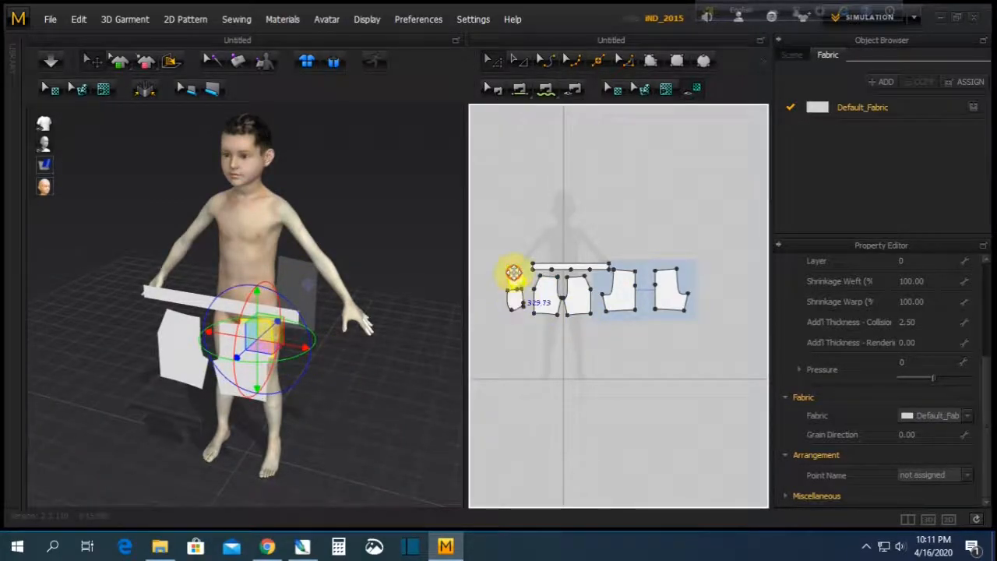
right_click_drag(330, 334, 223, 398)
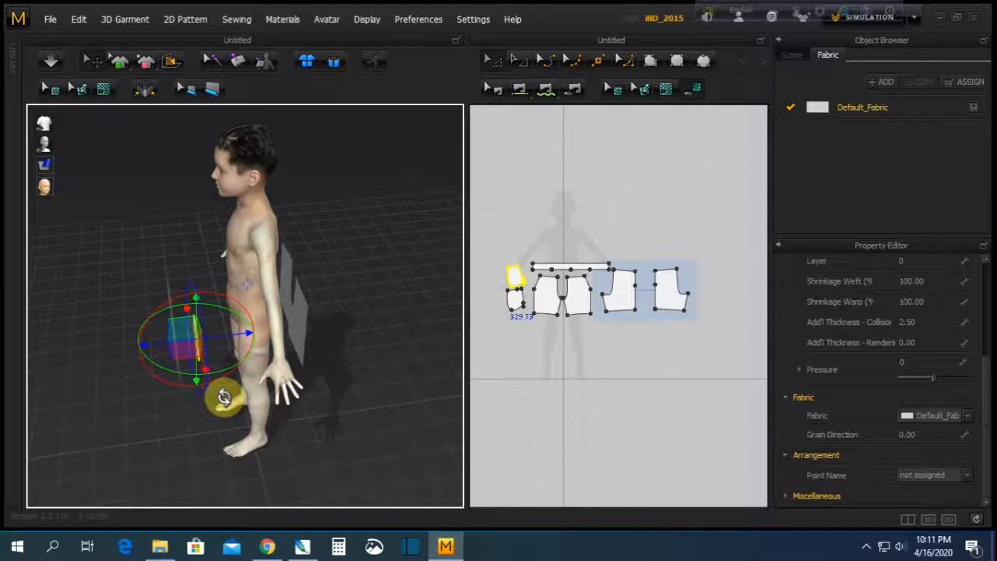
left_click(510, 308)
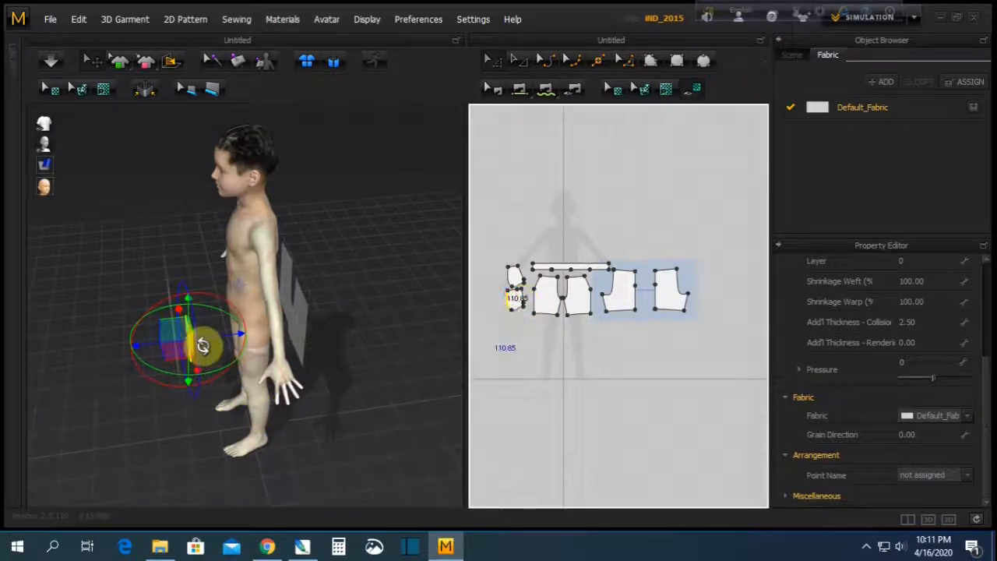
left_click_drag(205, 341, 235, 337)
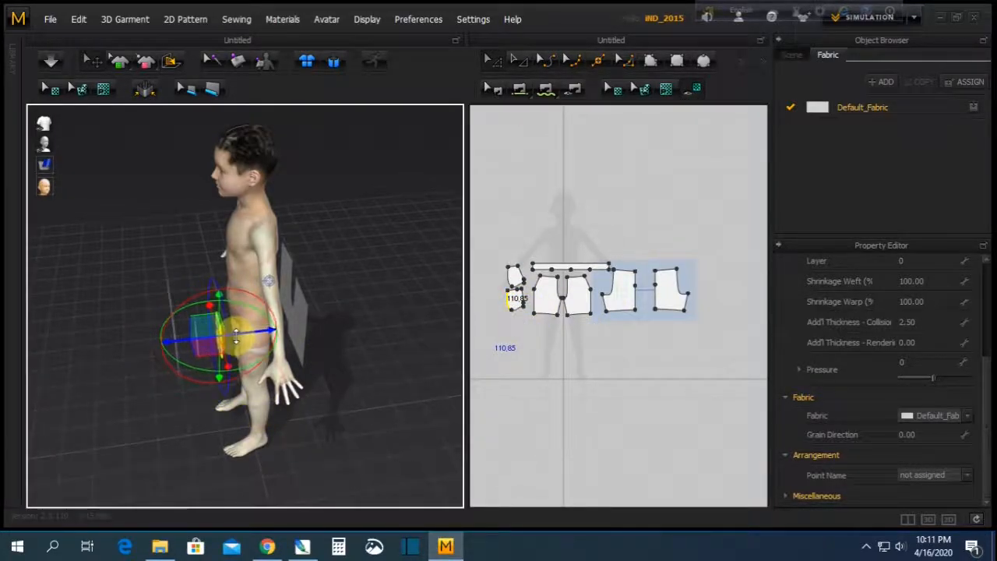
right_click_drag(151, 413, 410, 423)
left_click(382, 407)
right_click_drag(363, 335, 269, 319)
right_click_drag(266, 354, 296, 367)
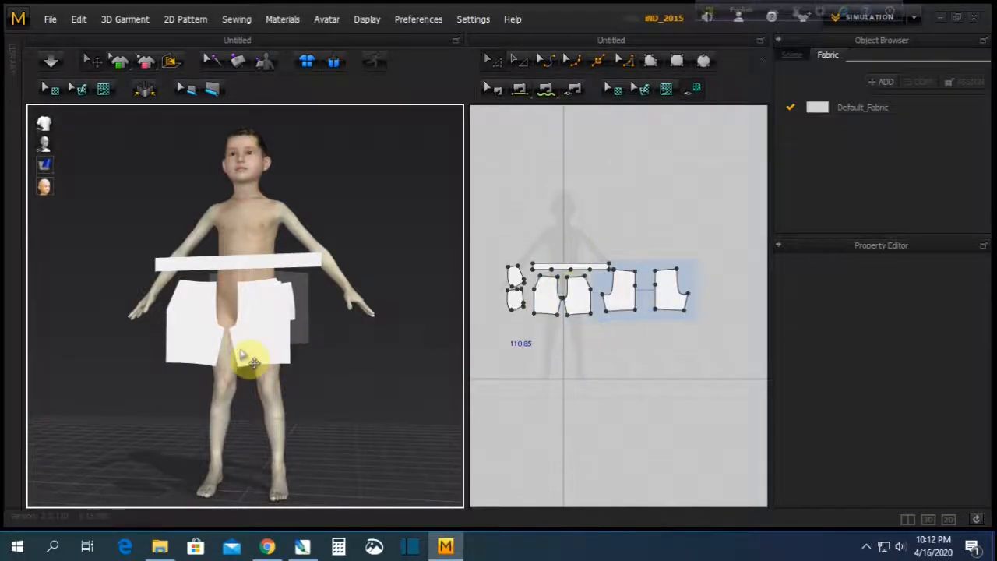
left_click_drag(214, 294, 251, 331)
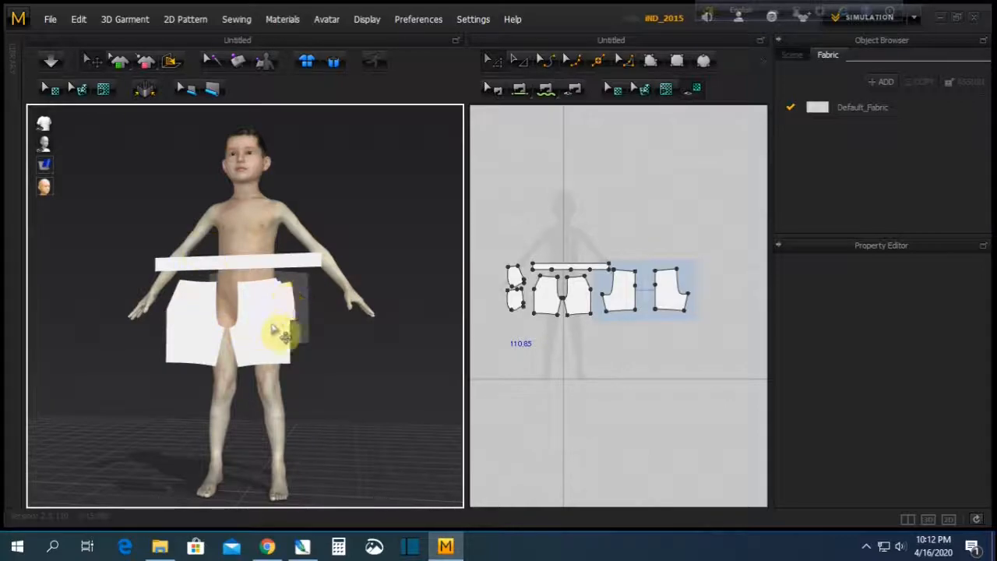
right_click_drag(205, 398, 234, 428)
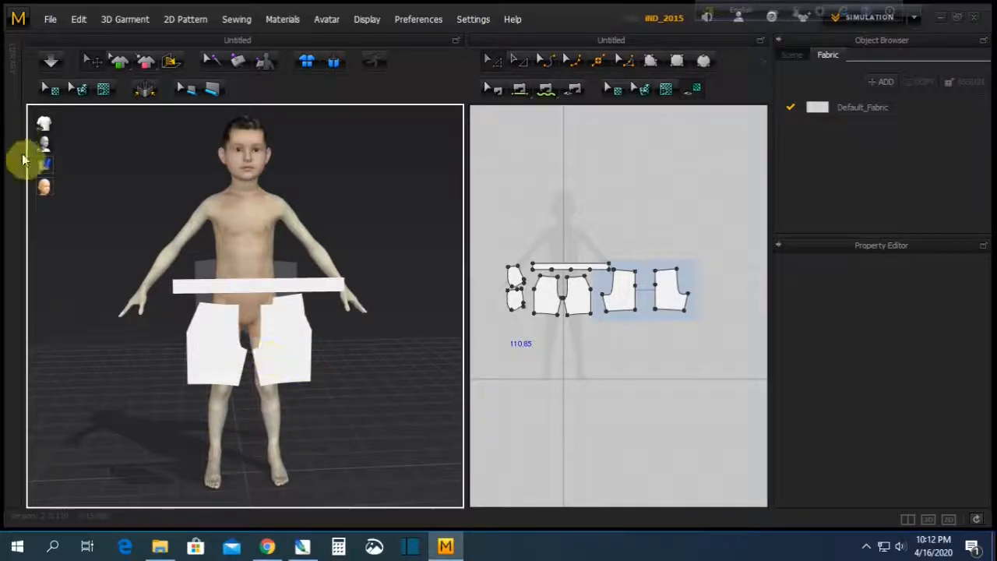
Show the avatar's arrangement points and wrap the waistband around the body at the front waist point
mouse_move(55, 153)
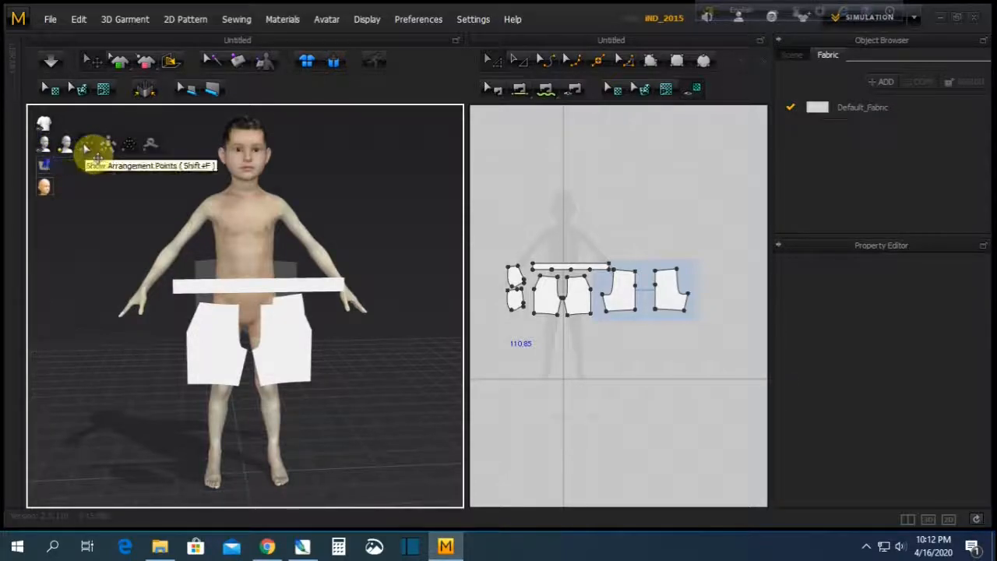
left_click(88, 148)
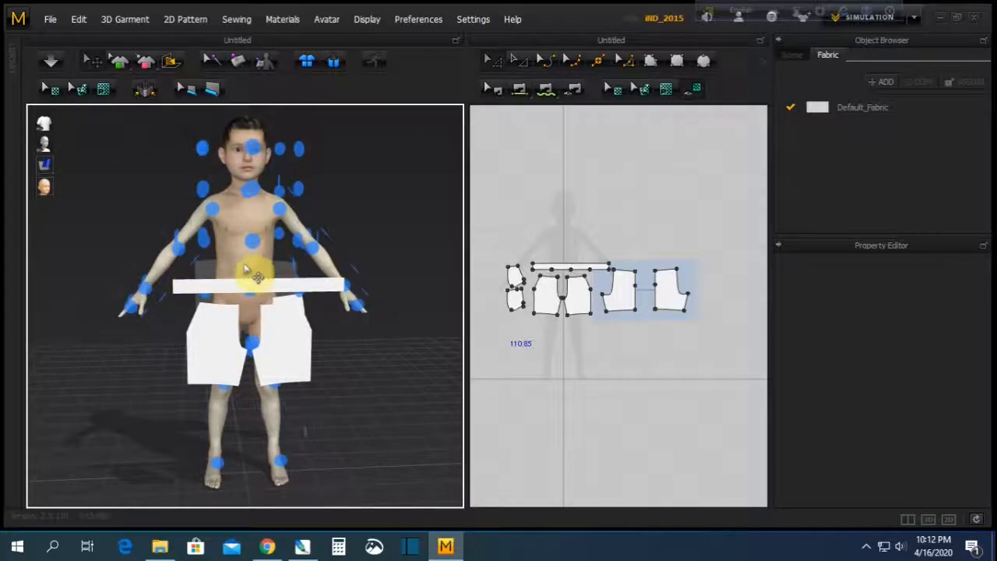
right_click_drag(261, 270, 242, 238)
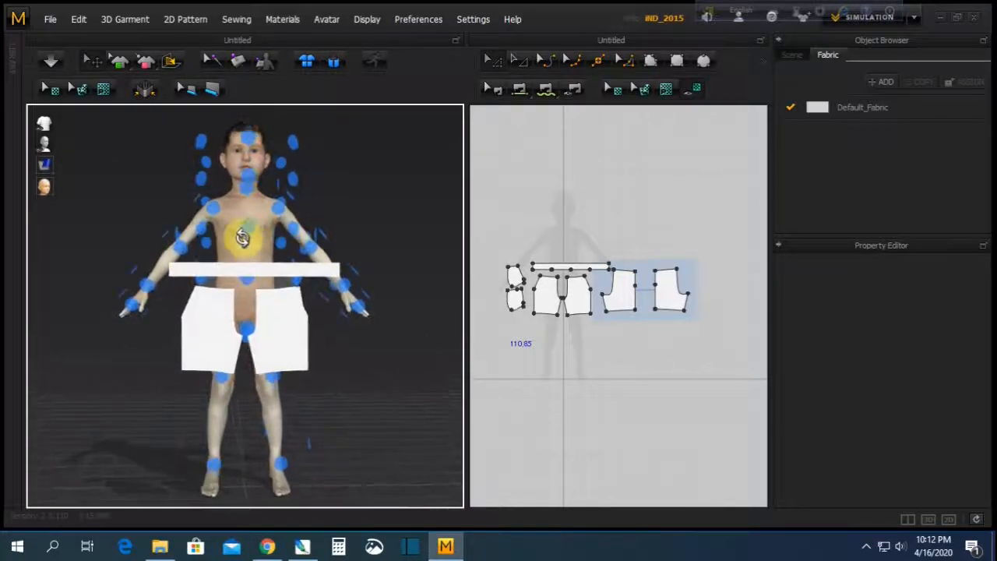
left_click(248, 271)
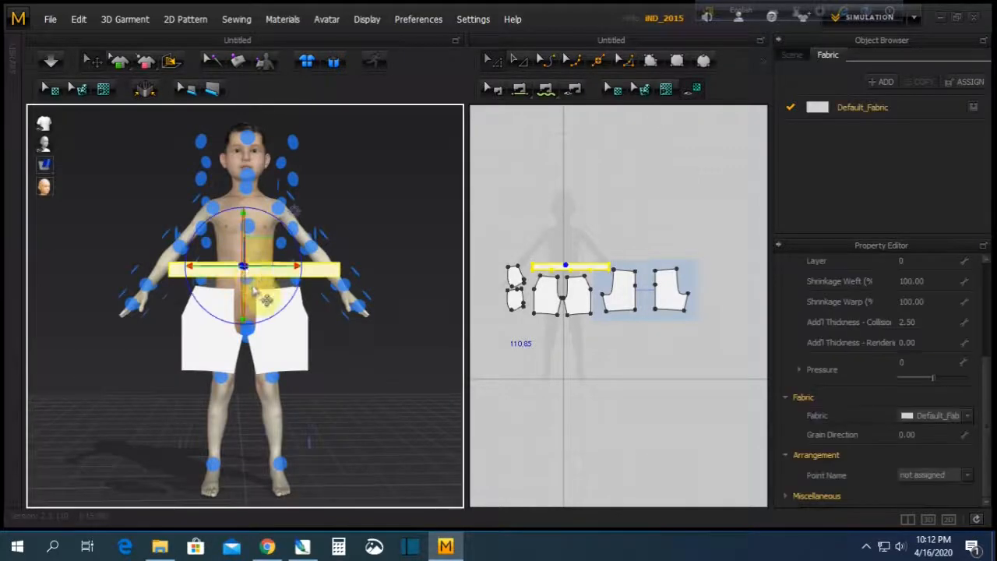
scroll(258, 296, "up", 2)
scroll(258, 296, "up", 3)
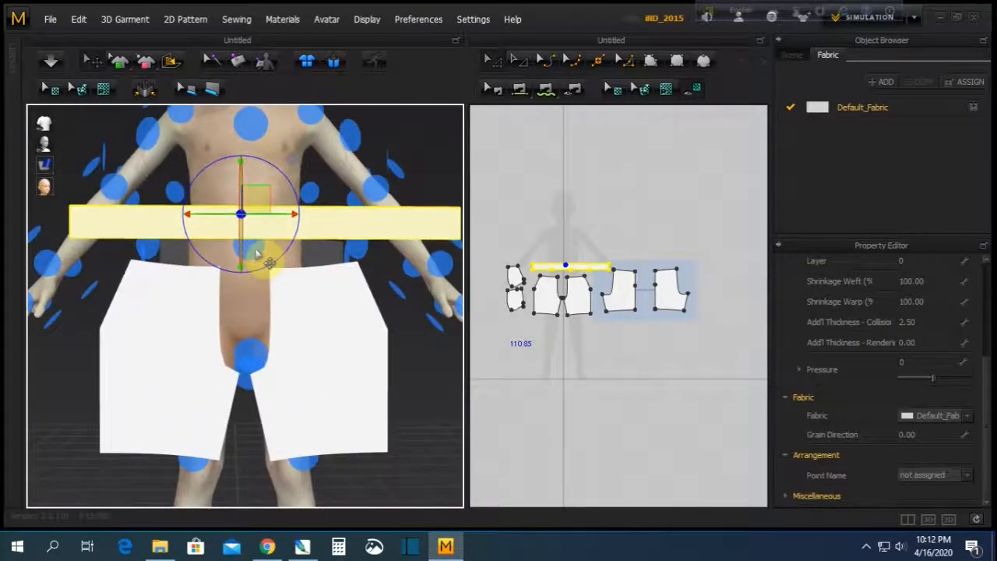
left_click(261, 251)
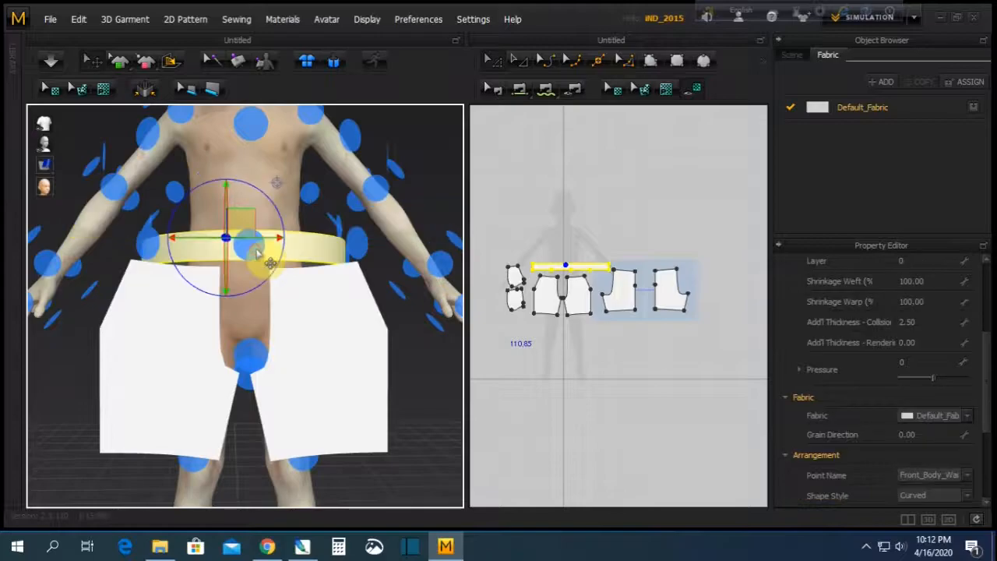
Set the waistband's arrangement offset to 0 and shift the curved band closer around the avatar's waist
right_click_drag(116, 241, 256, 267)
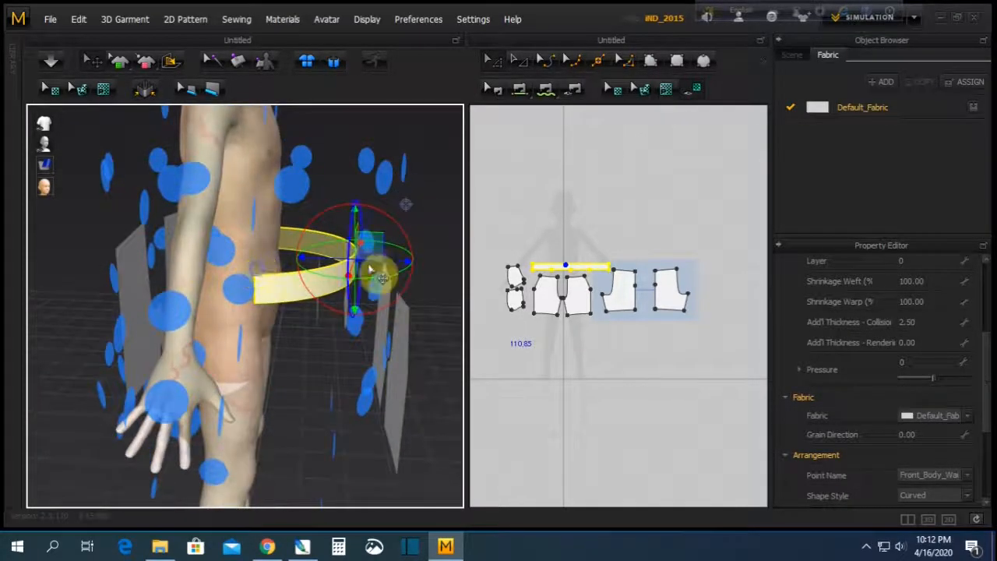
left_click_drag(374, 272, 310, 245)
right_click_drag(190, 300, 299, 264)
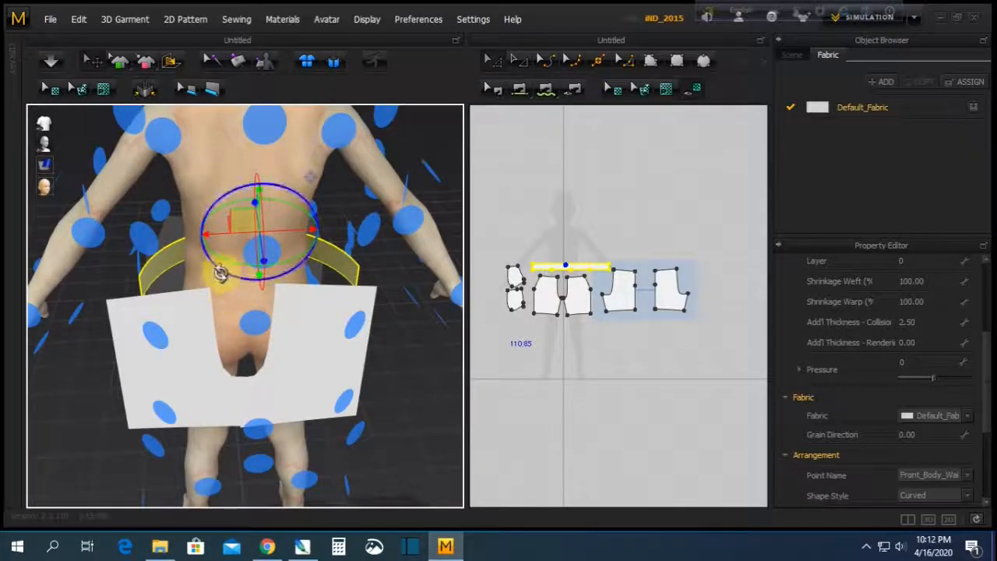
scroll(933, 432, "down", 4)
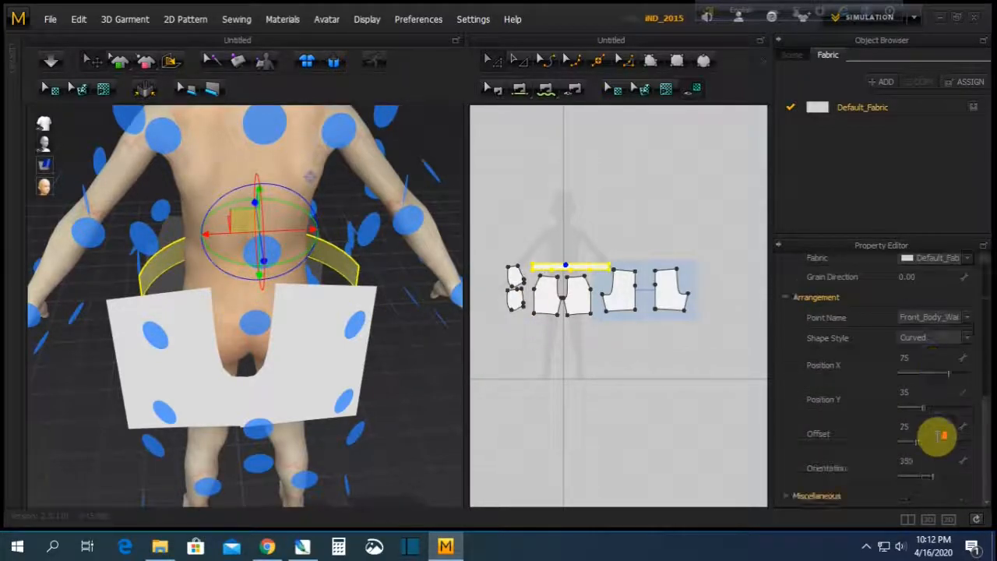
left_click(918, 443)
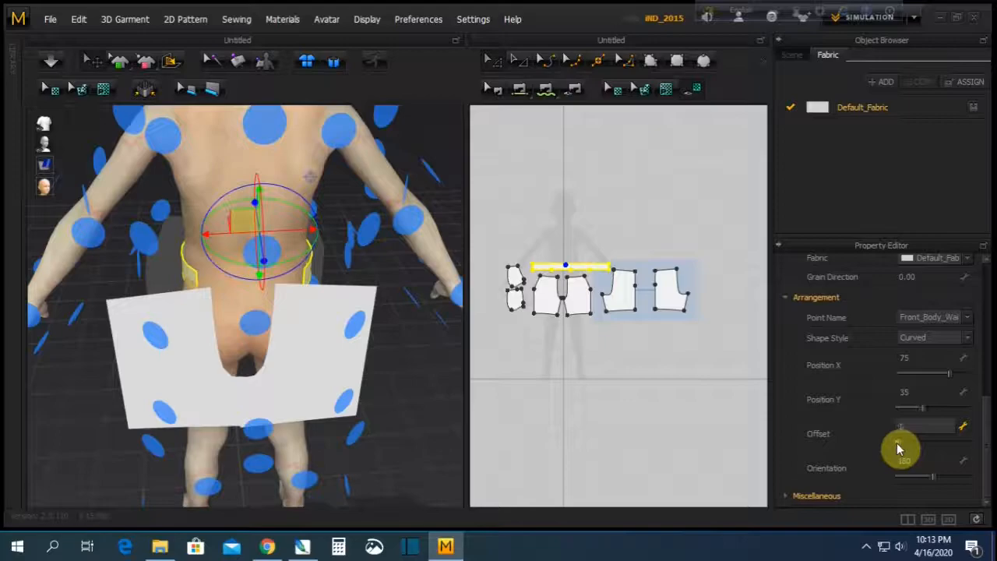
right_click_drag(407, 335, 301, 315)
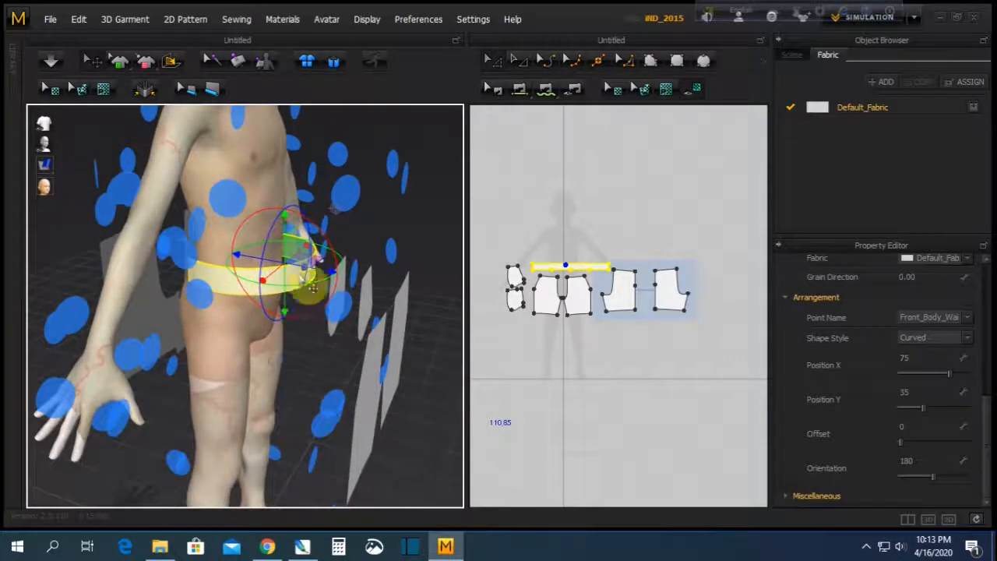
left_click_drag(298, 259, 269, 258)
right_click_drag(187, 312, 284, 334)
left_click(234, 364)
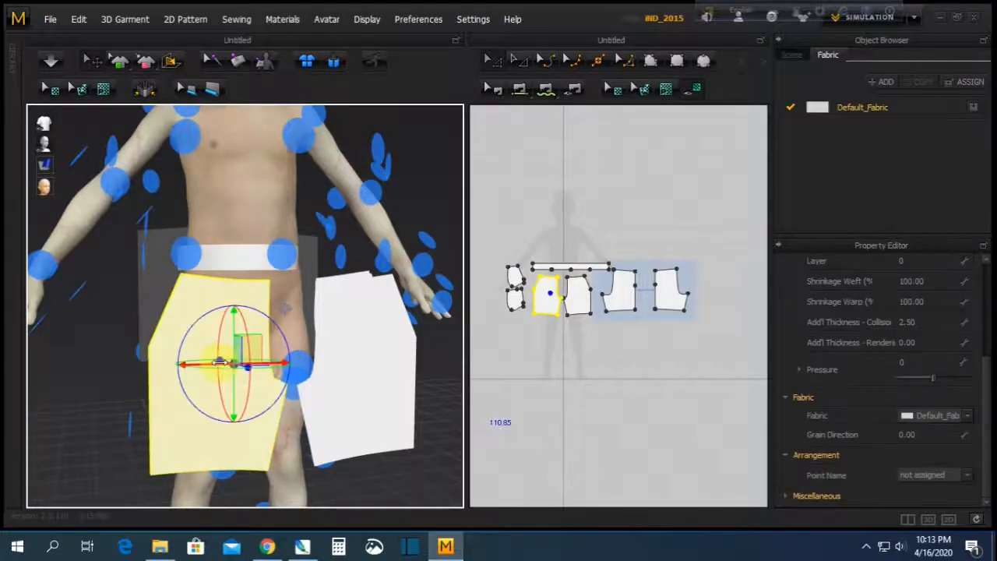
left_click_drag(221, 352, 191, 424)
key("ctrl+z")
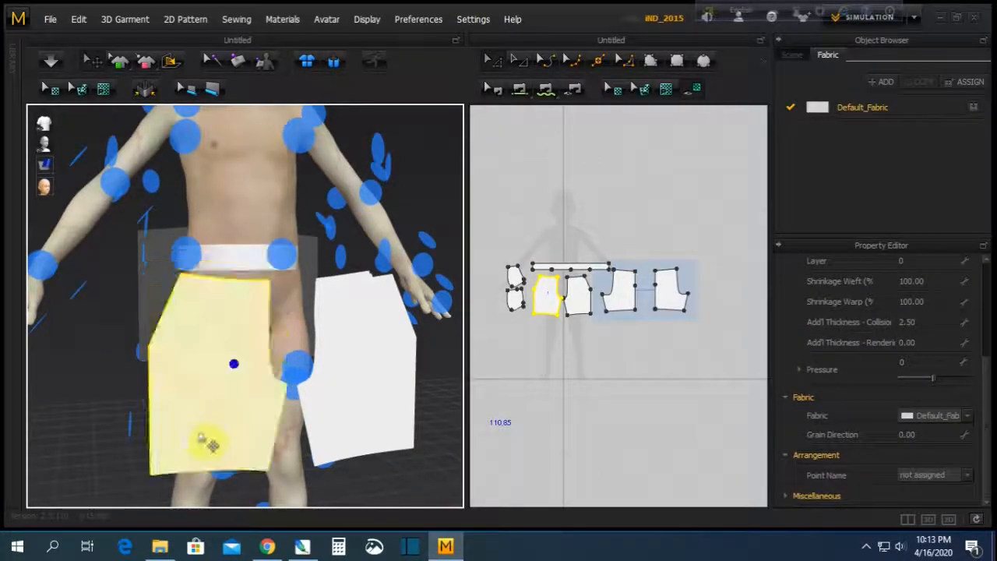
Move the front panel on the avatar's right clear of the body, and wrap both front panels at the right and centre front arrangement points
left_click(218, 316)
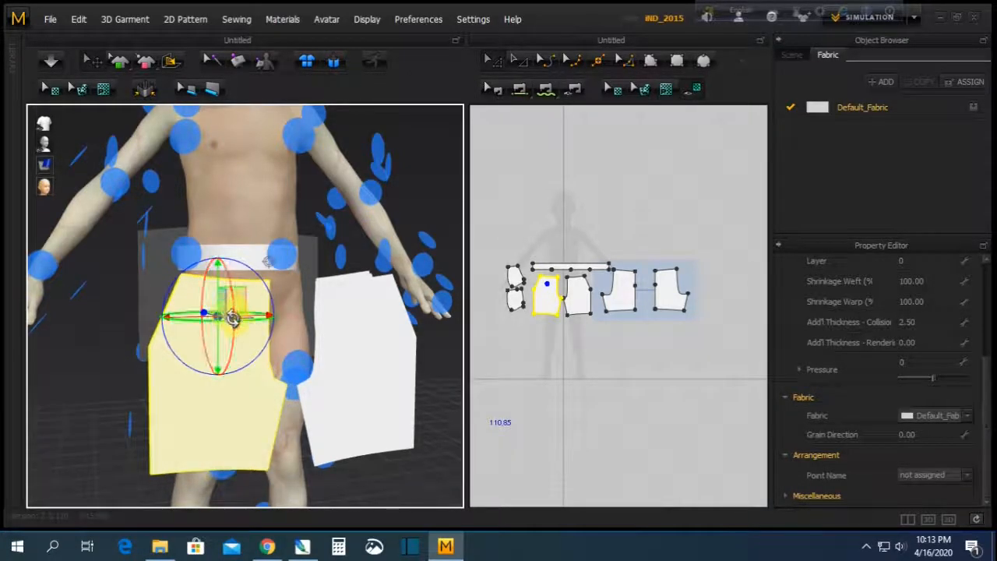
left_click(286, 332)
left_click(202, 361)
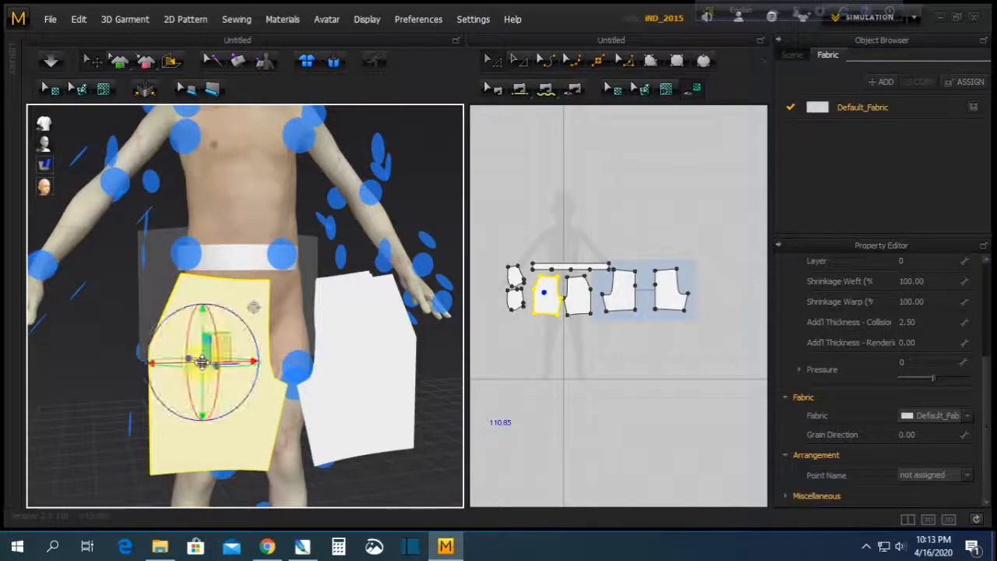
left_click_drag(225, 348, 115, 353)
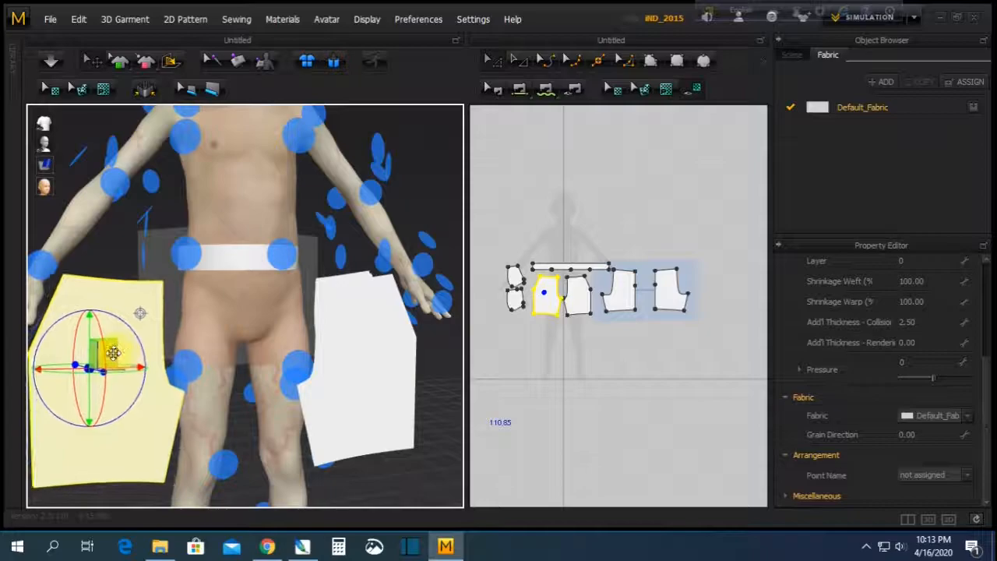
left_click(193, 372)
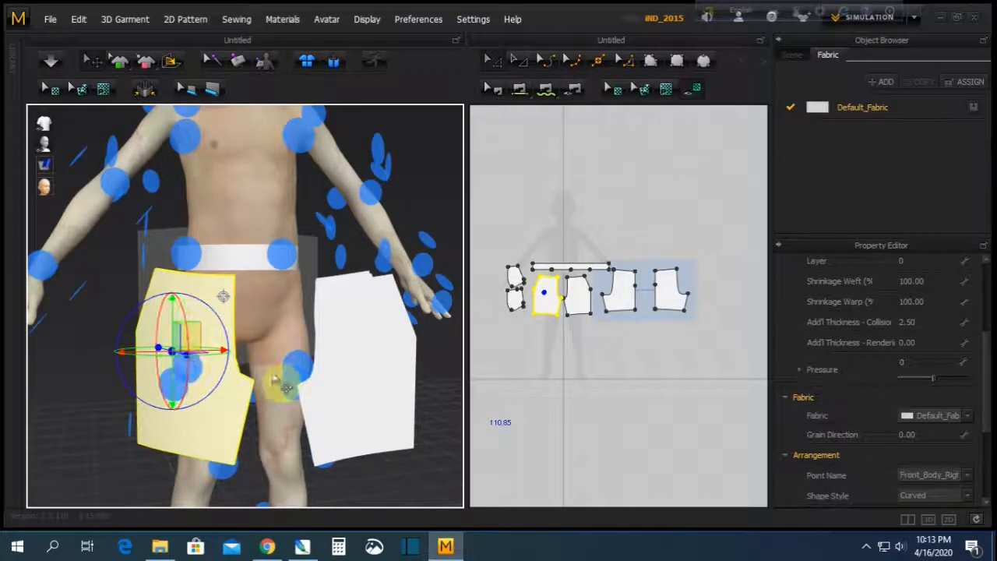
left_click(365, 366)
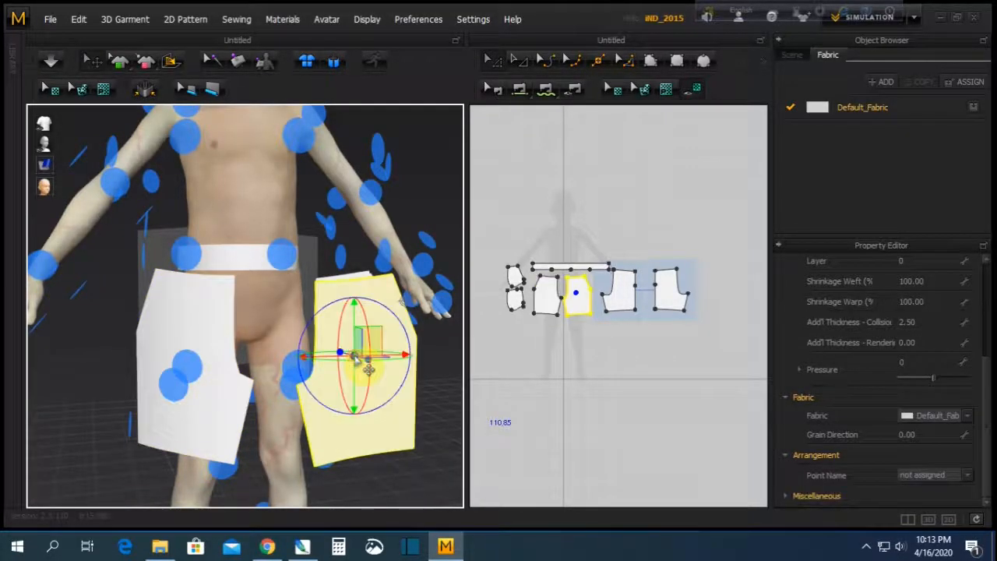
left_click(282, 381)
Pull the upper pocket piece out from the body and wrap it at the centre front arrangement point
right_click_drag(102, 367, 140, 390)
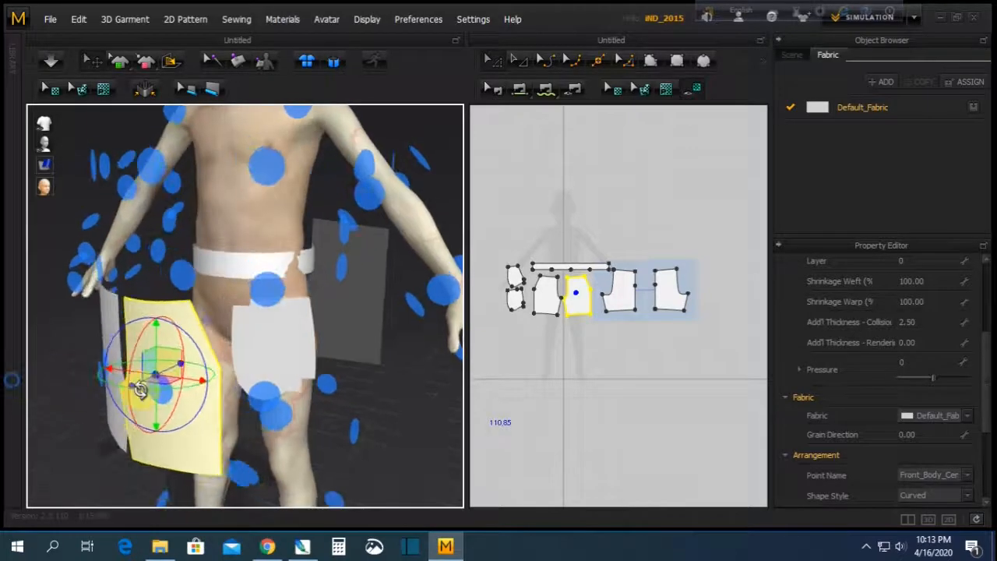
left_click(270, 358)
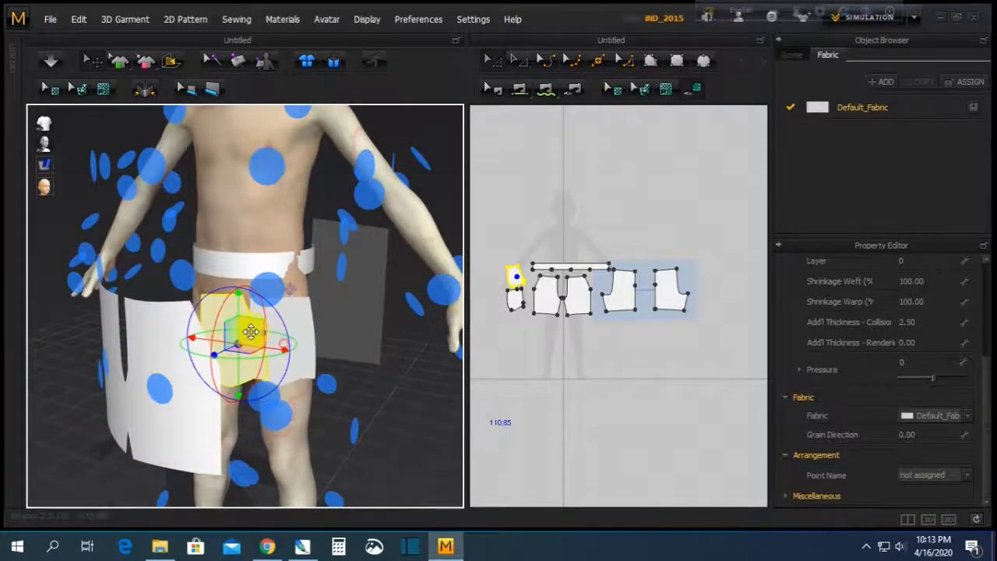
left_click_drag(249, 329, 238, 338)
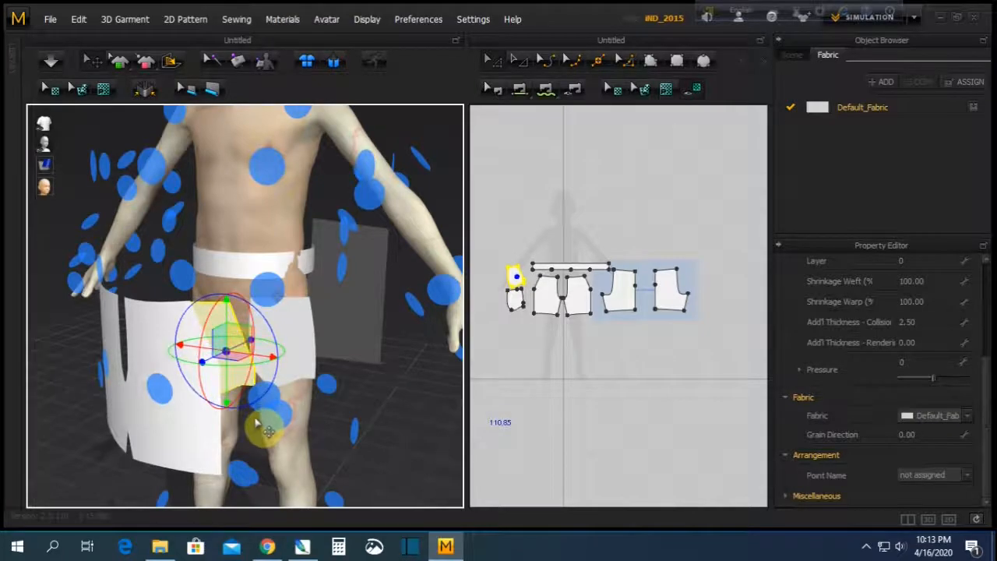
right_click_drag(269, 223, 296, 223)
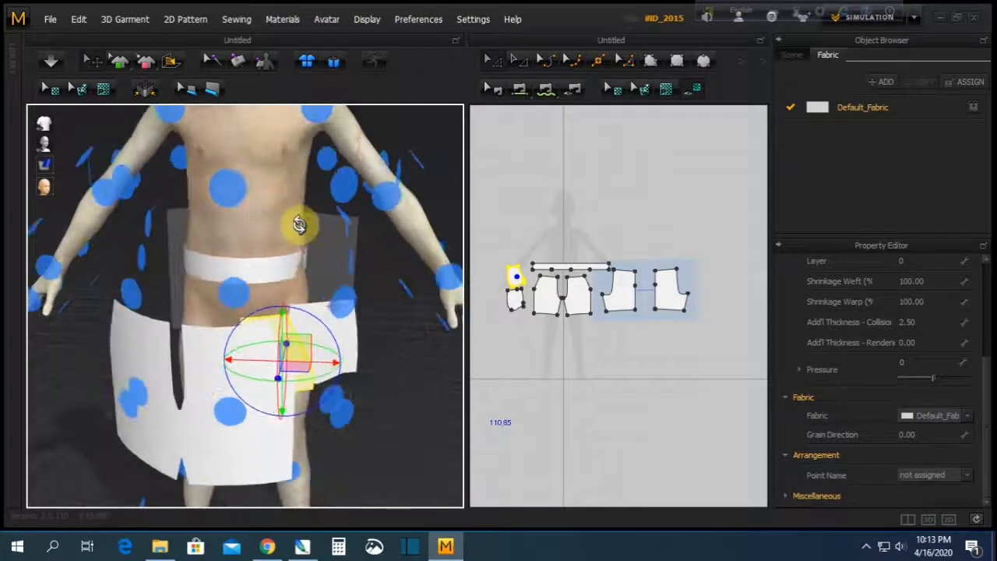
left_click(234, 421)
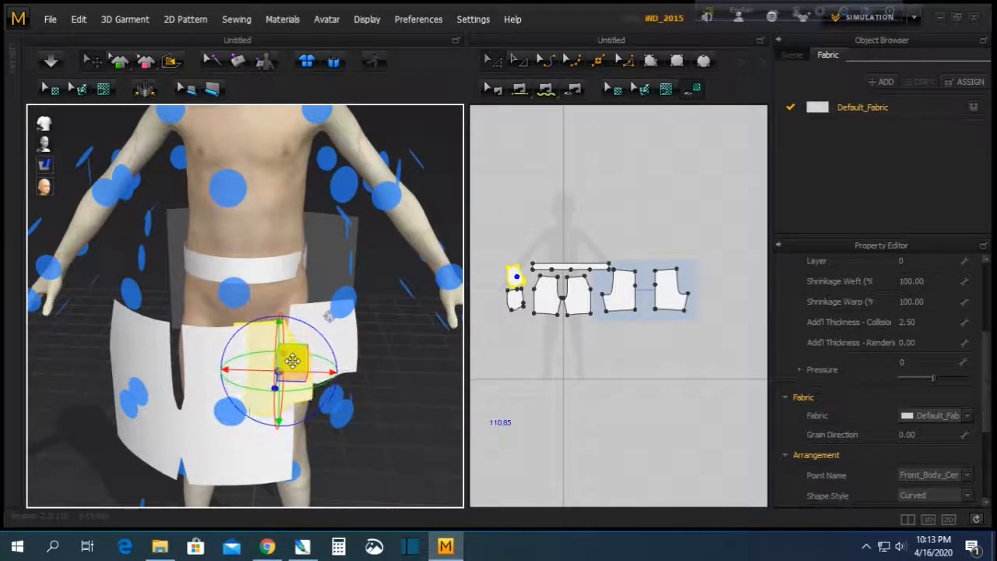
Shift the centre front panel toward the avatar's left leg and bring the other front panel in over the right leg
left_click(232, 425)
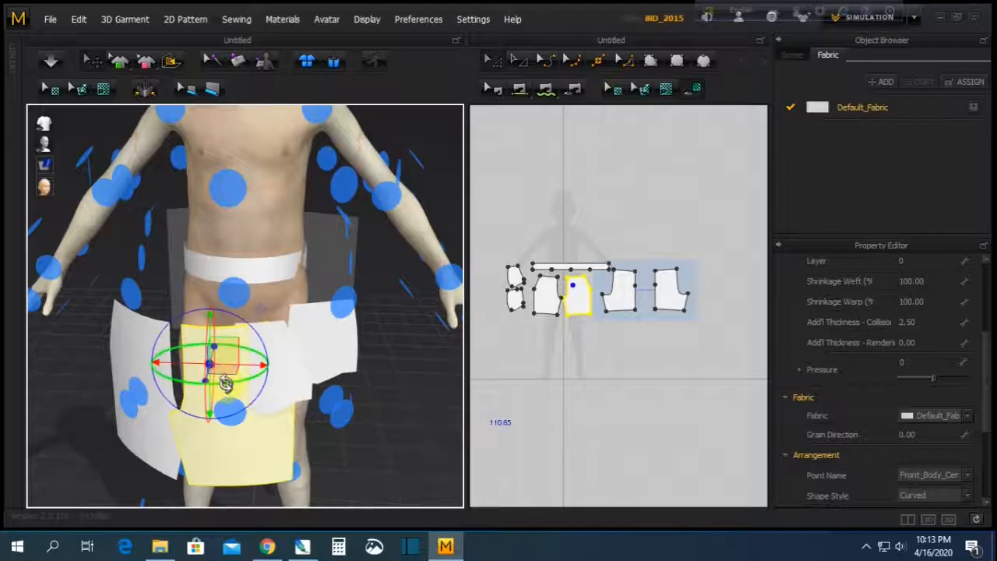
left_click_drag(223, 353, 280, 343)
left_click(145, 359)
left_click_drag(150, 353, 223, 347)
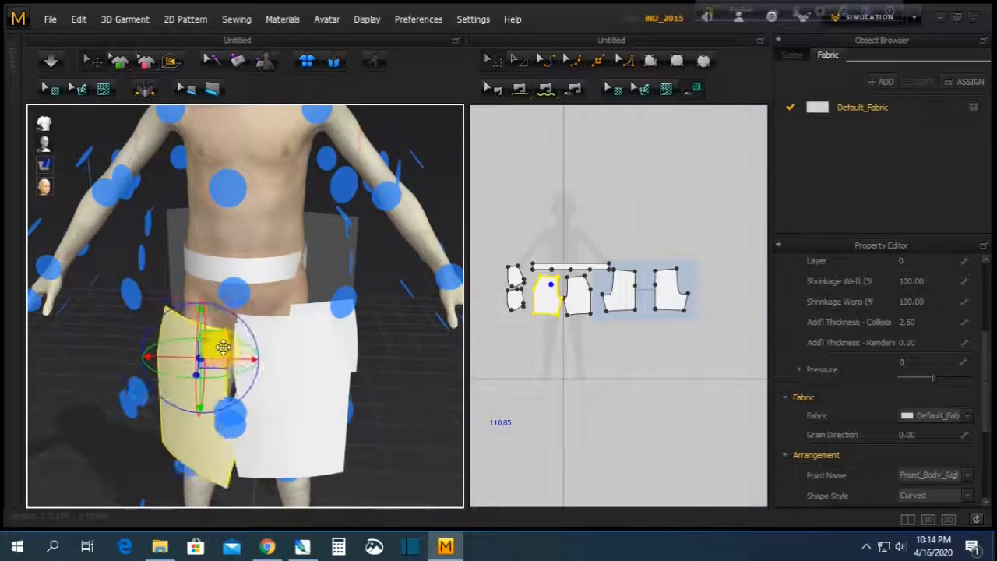
Spread the two flat back panels apart behind the avatar, one beyond each hip, to expose the rear arrangement points
right_click_drag(392, 338, 138, 323)
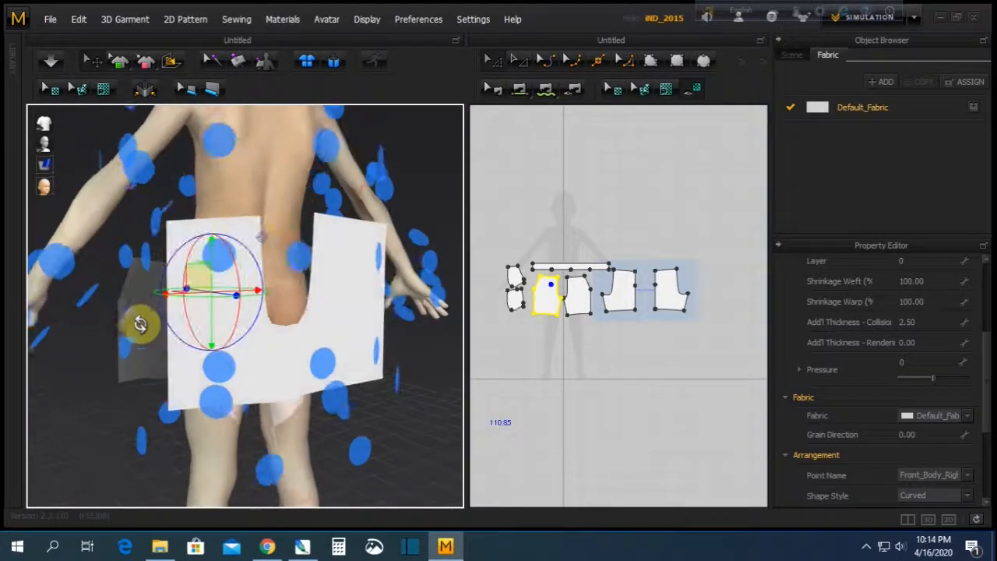
left_click(338, 290)
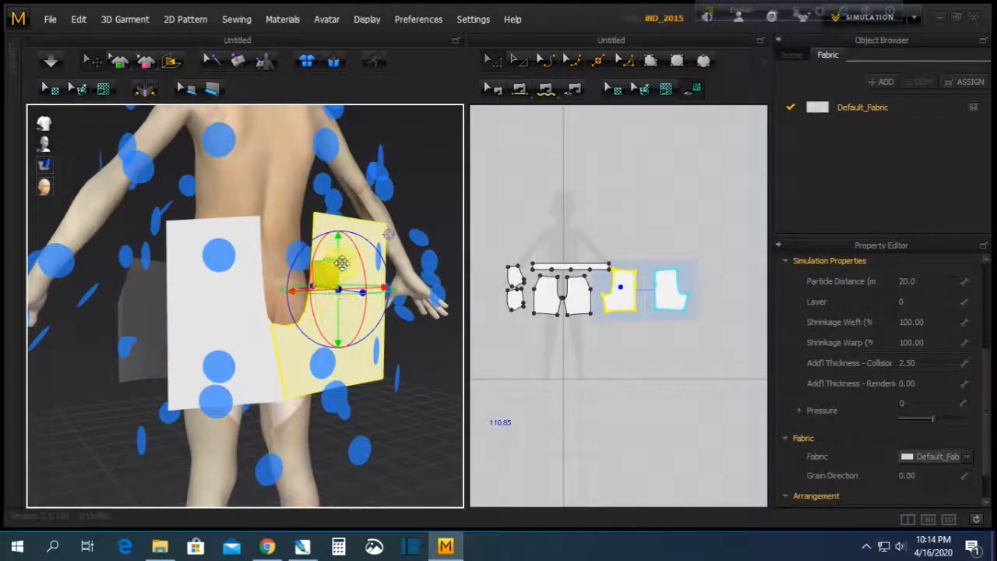
left_click(209, 288)
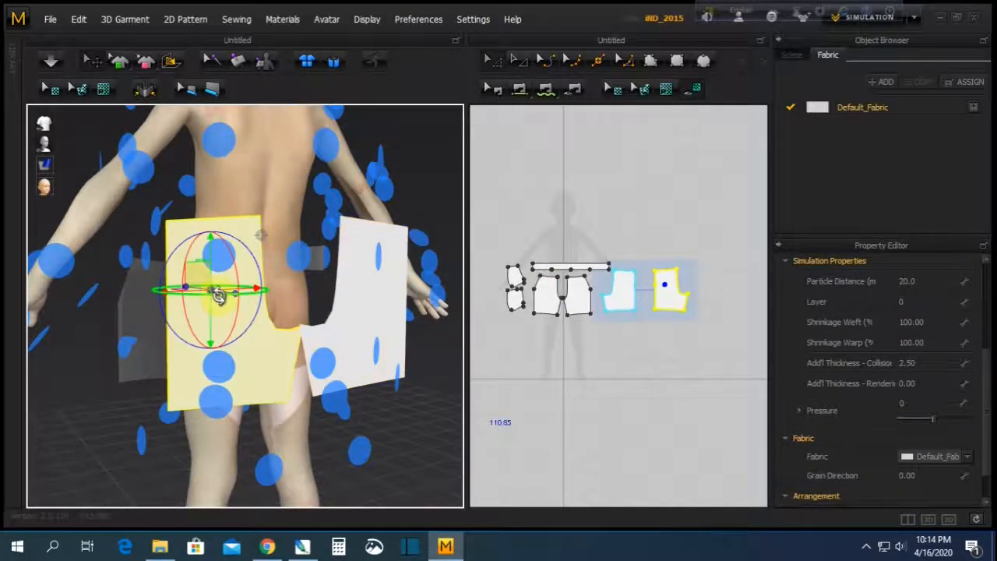
left_click_drag(201, 278, 152, 294)
right_click_drag(245, 250, 178, 250)
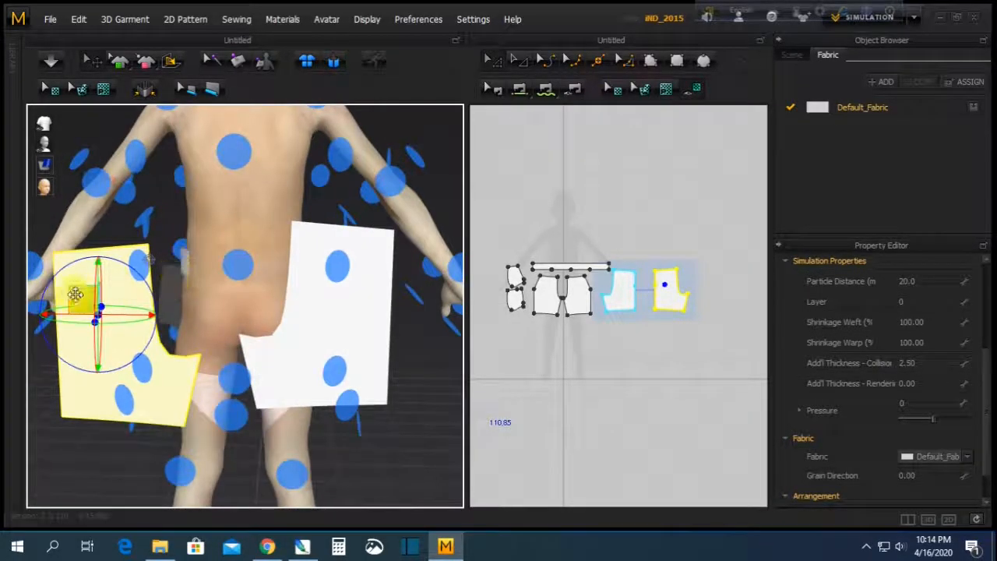
left_click_drag(85, 302, 113, 304)
left_click(322, 291)
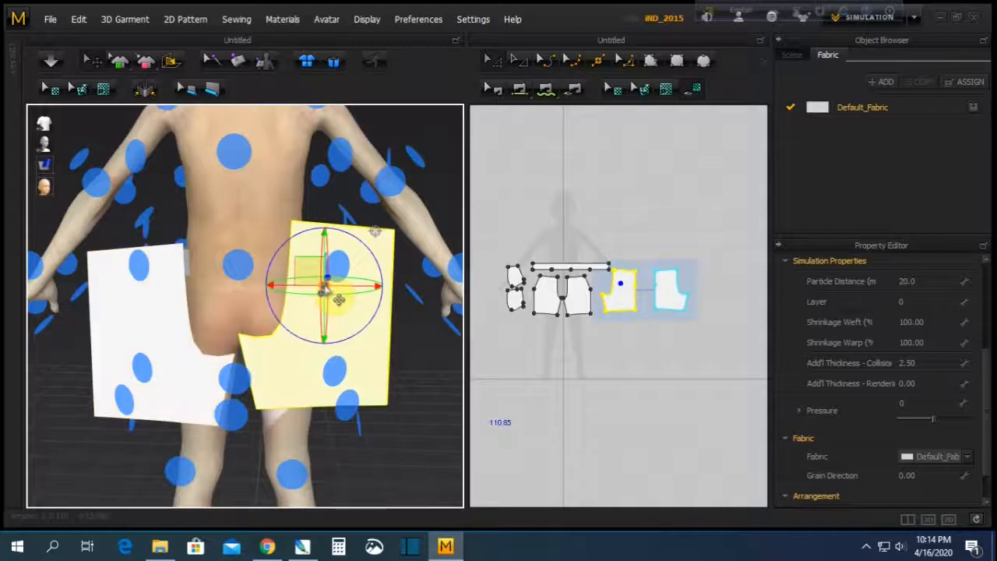
left_click_drag(316, 272, 417, 279)
Wrap each back panel around the body at the rear arrangement point on its own side, at thigh level
right_click_drag(289, 328, 261, 296)
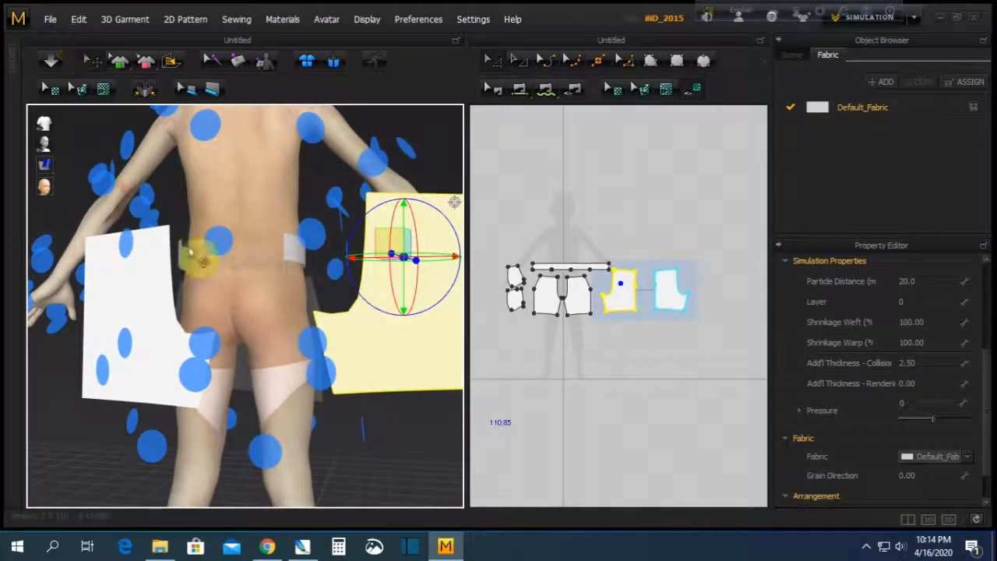
left_click(315, 382)
left_click(134, 315)
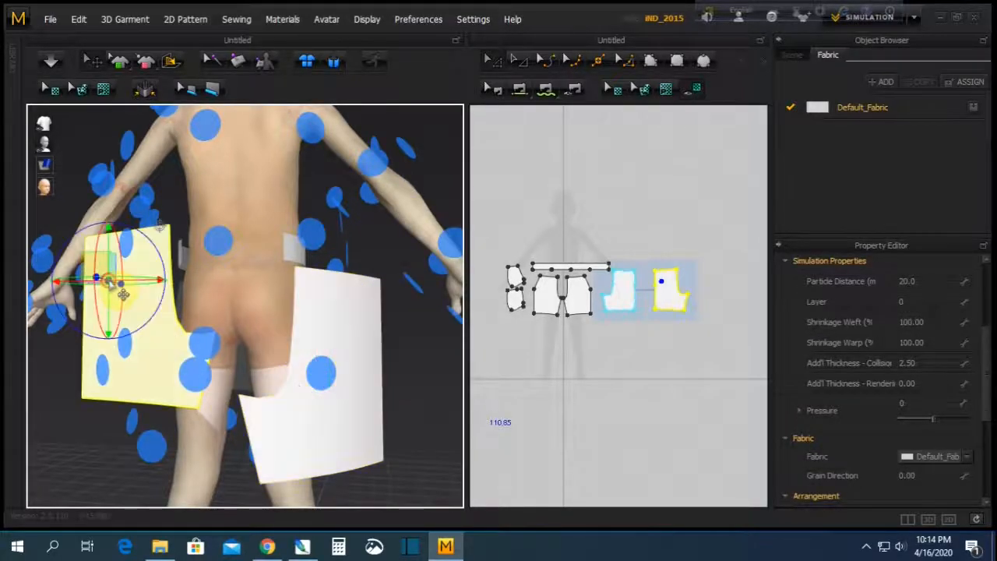
left_click(193, 384)
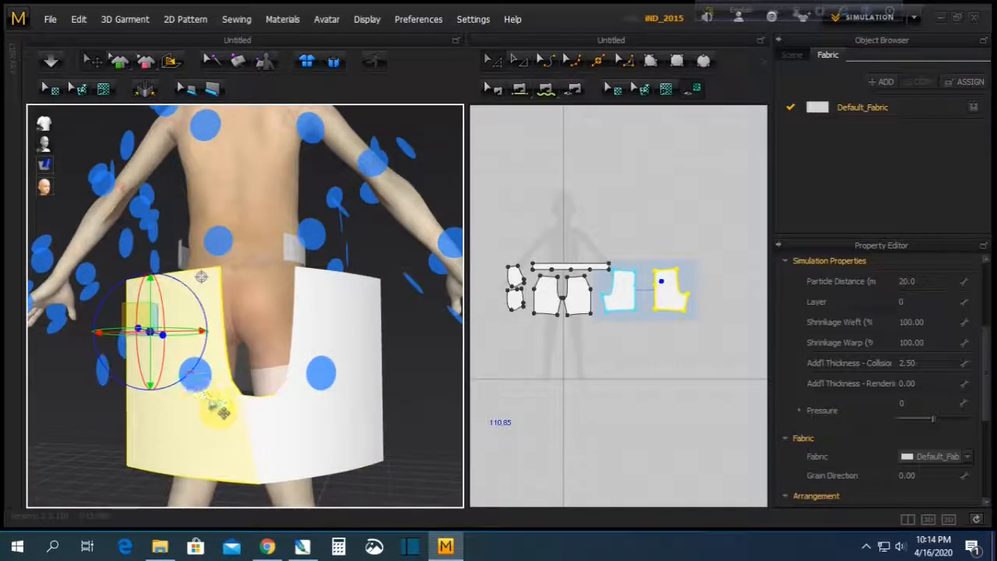
Reposition the two curved front panels over their own legs, leaving a gap at the centre front
right_click_drag(201, 276, 324, 375)
left_click(335, 367)
left_click(234, 373)
left_click_drag(247, 360, 210, 351)
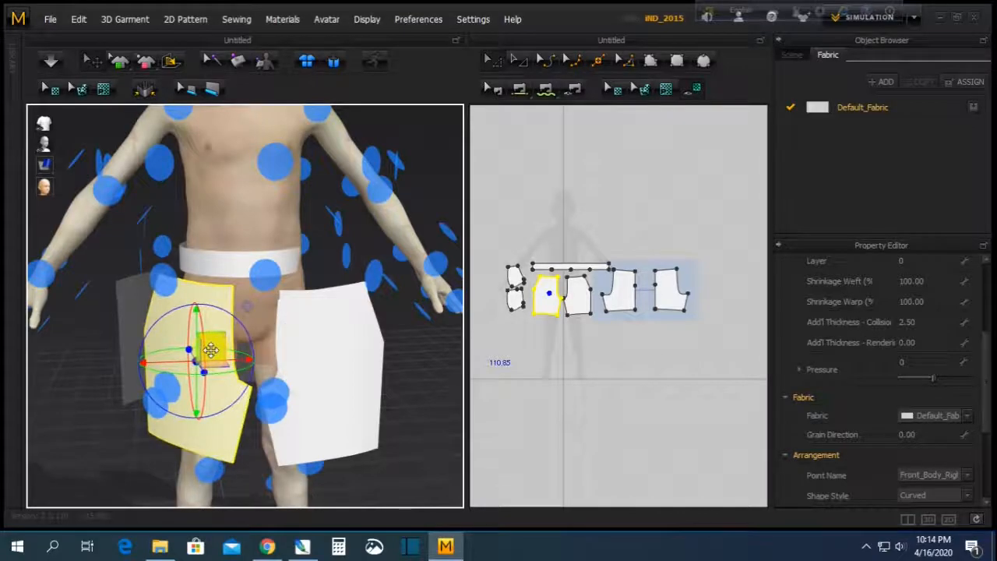
Place the curved upper pocket piece between the body and the front panel on the avatar's left
left_click(330, 364)
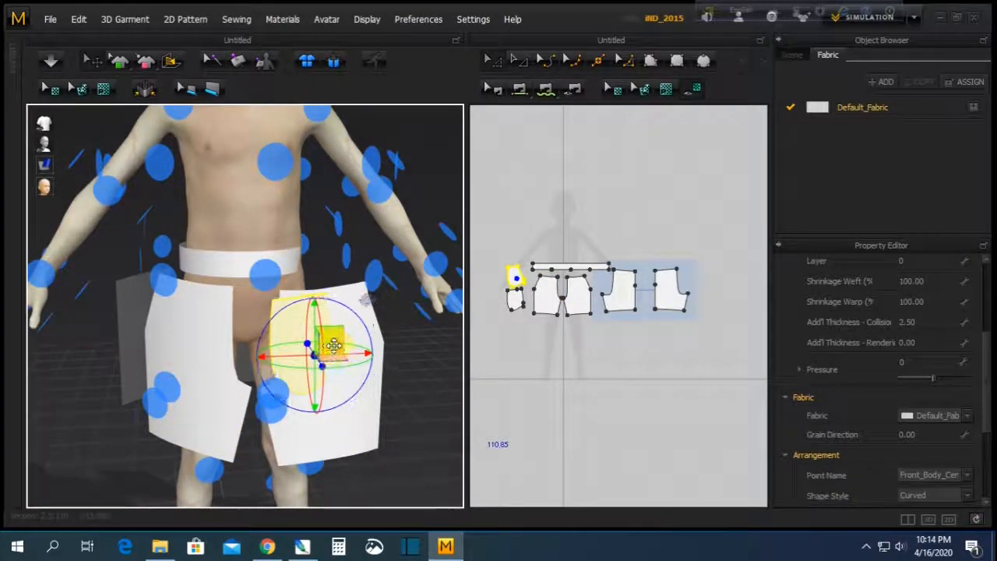
right_click_drag(407, 367, 126, 346)
left_click_drag(125, 343, 156, 343)
right_click_drag(102, 397, 200, 350)
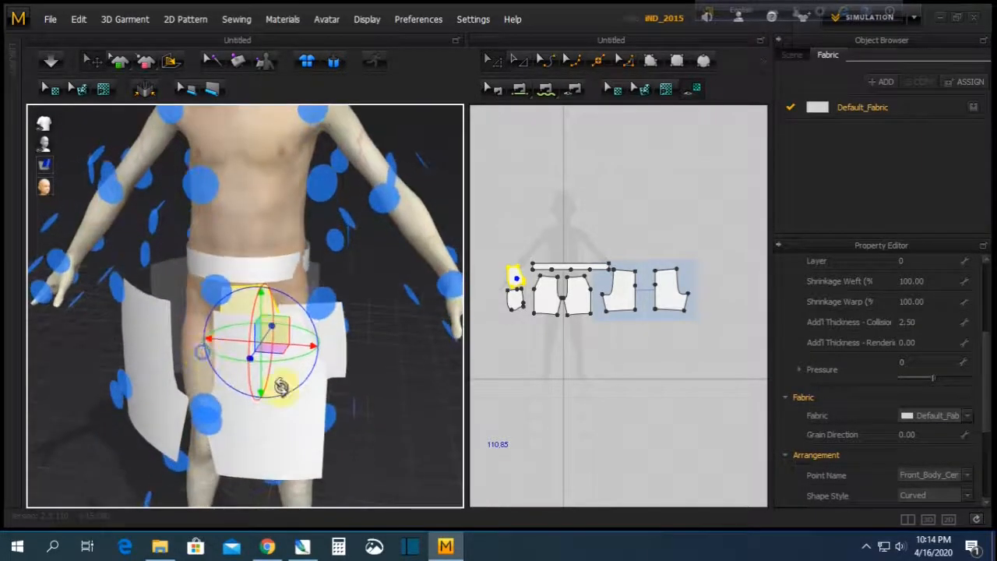
left_click(394, 397)
left_click(284, 388)
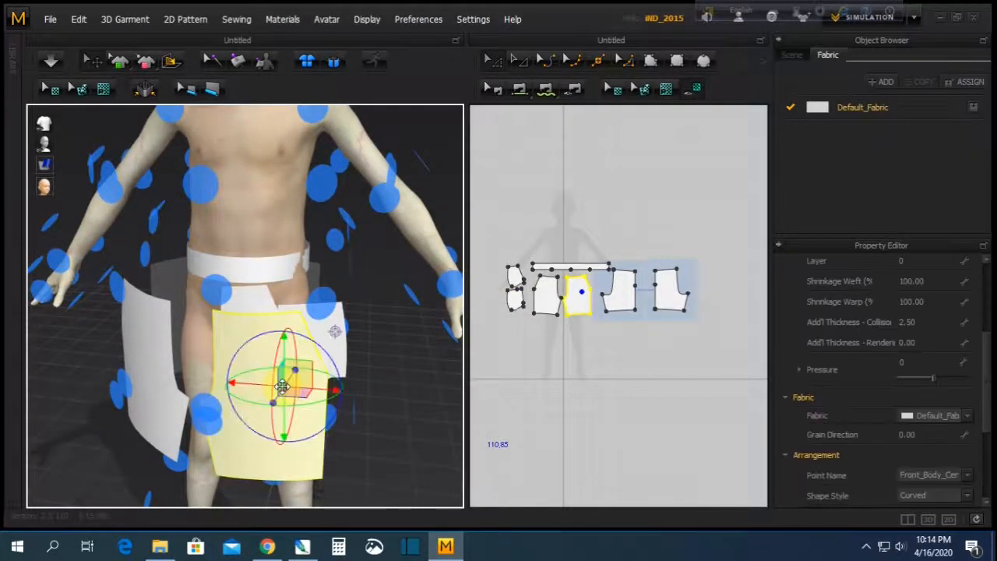
left_click(647, 357)
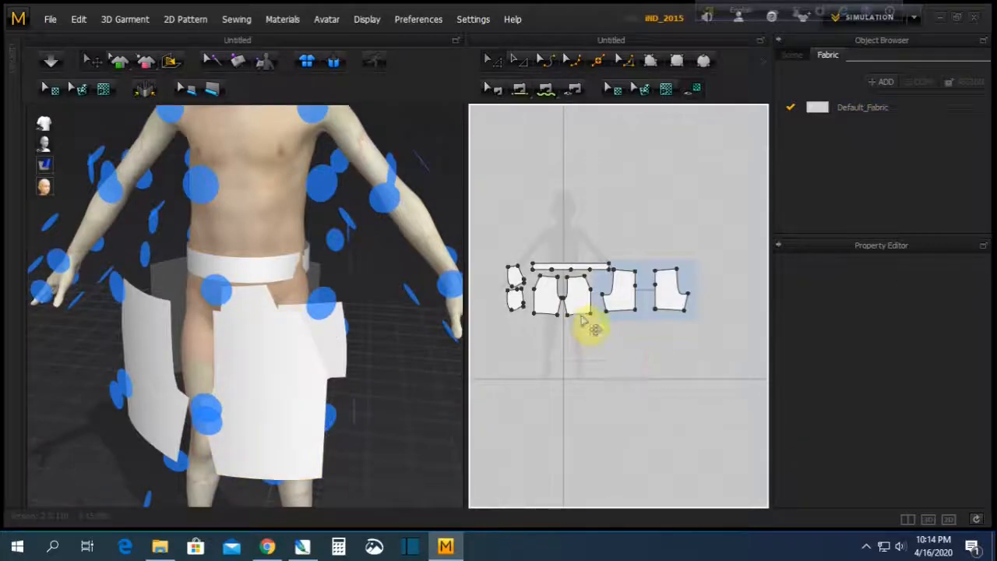
Show only the 2D pattern window after viewing the arranged pieces from the avatar's side
right_click_drag(215, 289, 185, 276)
right_click_drag(301, 272, 308, 307)
scroll(579, 307, "up", 3)
scroll(574, 301, "down", 3)
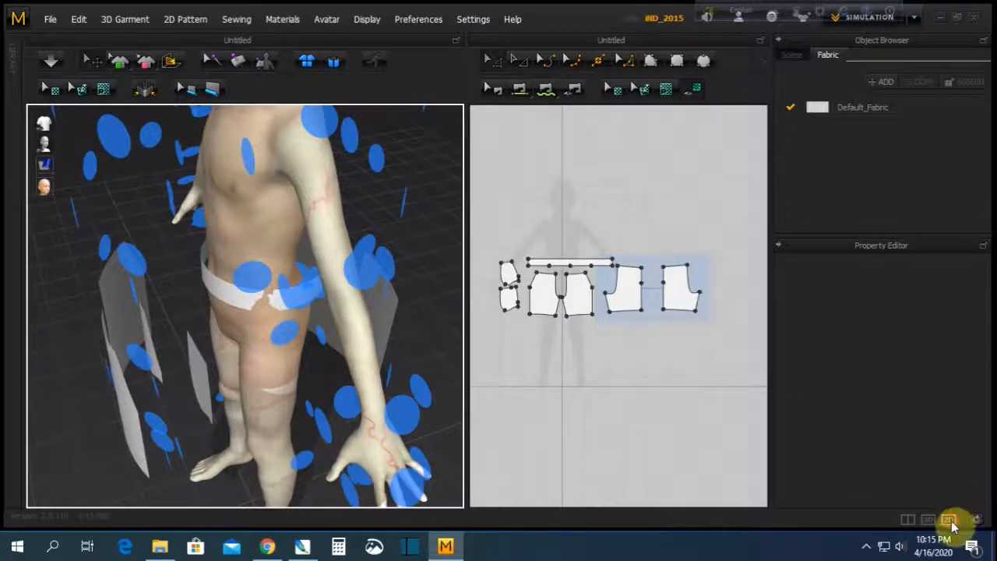
left_click(950, 520)
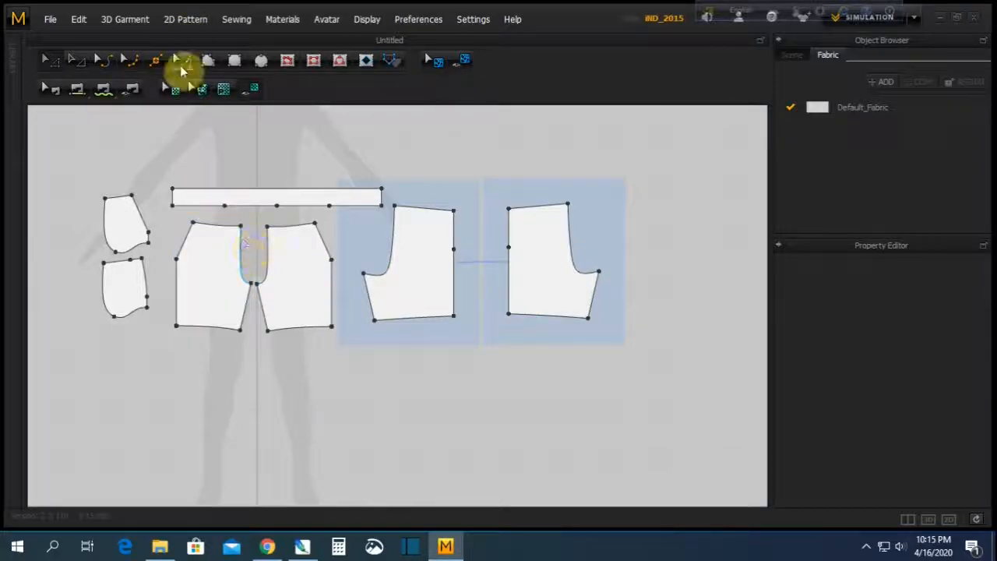
left_click(77, 88)
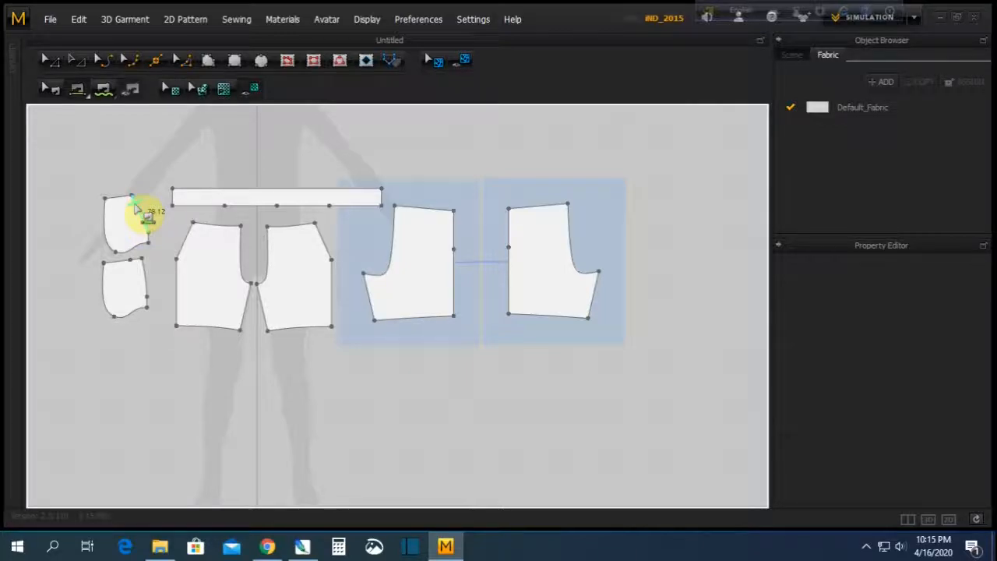
left_click(49, 60)
left_click(52, 90)
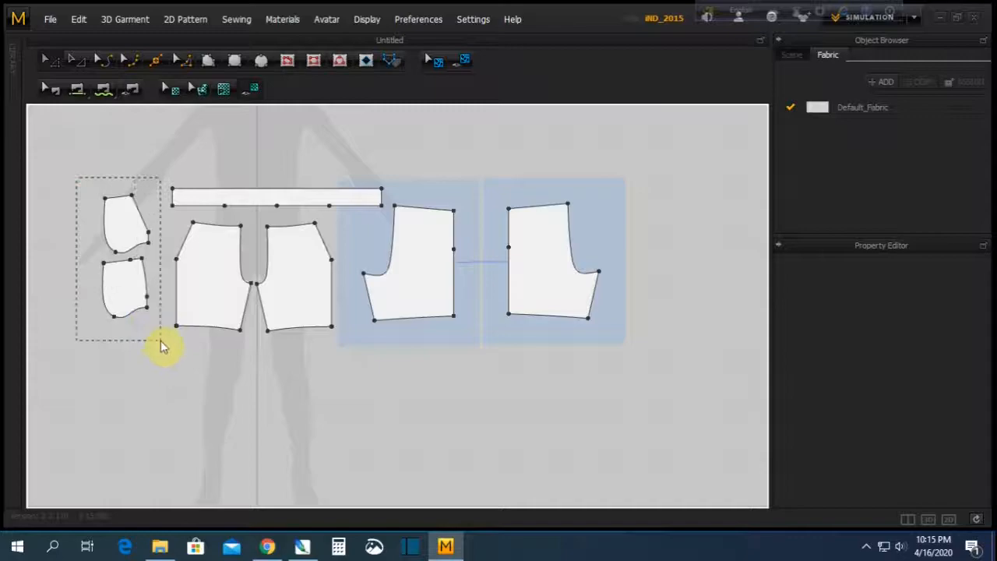
Copy both pocket pieces and paste mirrored copies between the front panels and the nearest back panel
left_click_drag(161, 347, 159, 343)
right_click(122, 272)
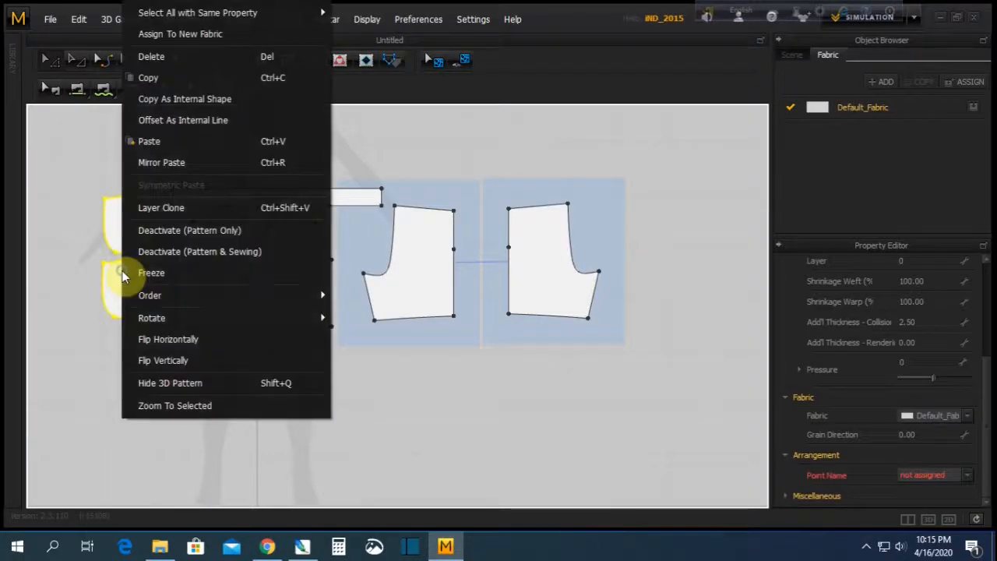
left_click(148, 78)
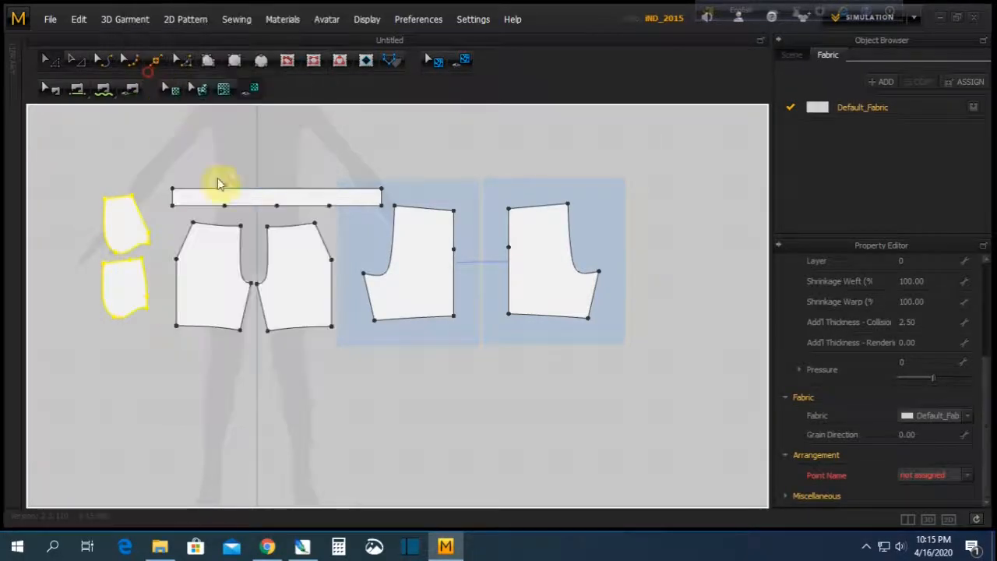
right_click(335, 232)
left_click(363, 263)
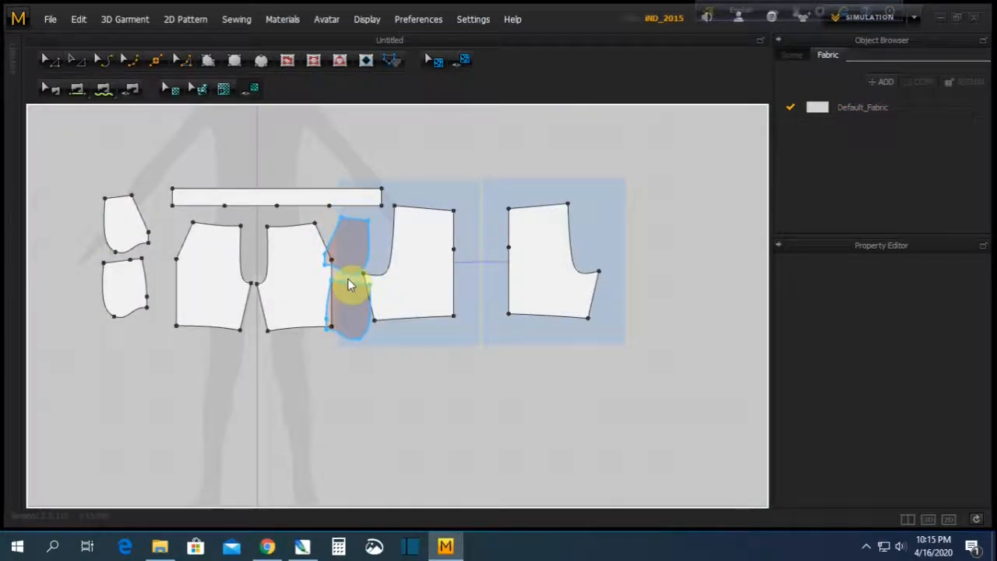
left_click(350, 284)
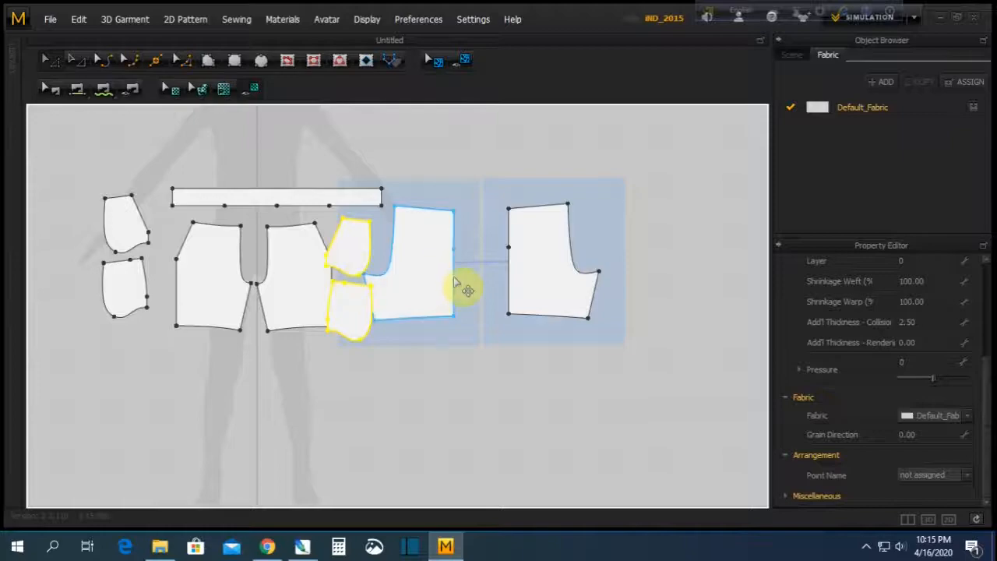
Move the inner back panel closer to the other back panel and shift the mirrored pocket pieces beside the opposite front panel
left_click_drag(436, 260, 468, 252)
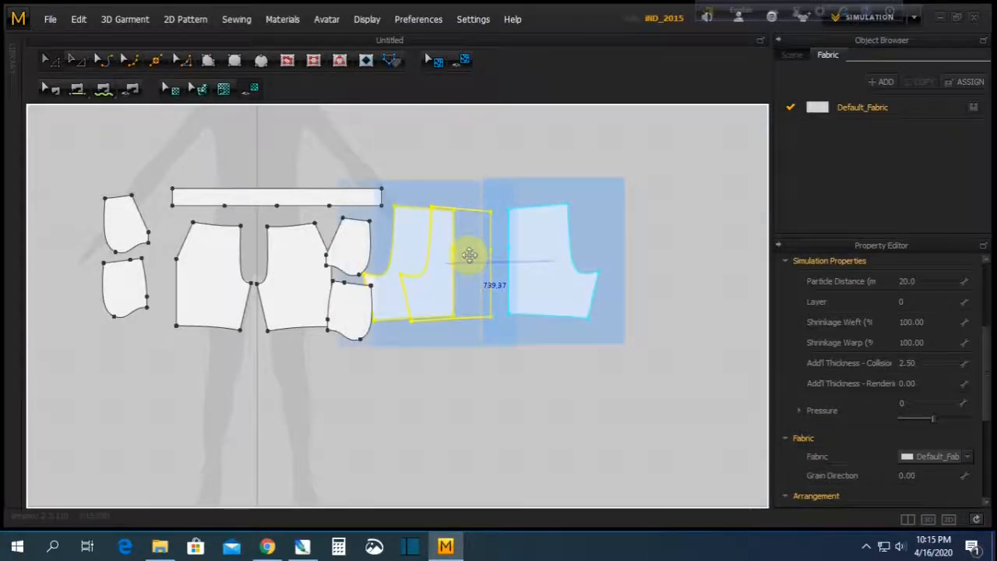
left_click(423, 392)
left_click(357, 249)
left_click(374, 301)
left_click(363, 251)
left_click_drag(167, 250, 172, 251)
left_click_drag(365, 295, 353, 244)
Place the original pocket pieces between the front and back panels, spacing both pocket pairs clear of the front panels' outer edges
left_click(110, 285)
left_click(130, 226)
left_click_drag(133, 232, 372, 291)
left_click_drag(363, 251, 360, 326)
left_click_drag(368, 285, 363, 227)
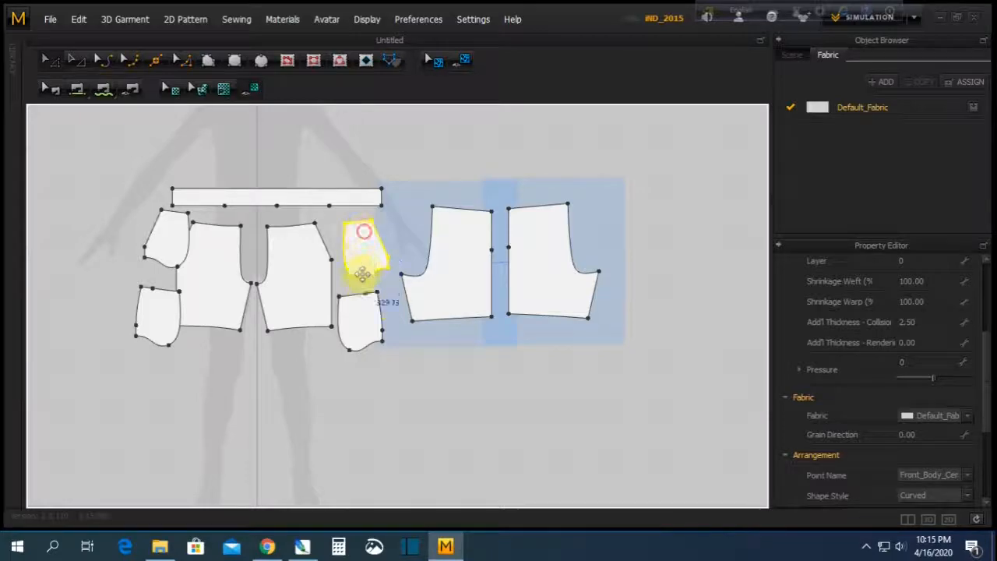
left_click(366, 293)
left_click_drag(371, 290, 371, 289)
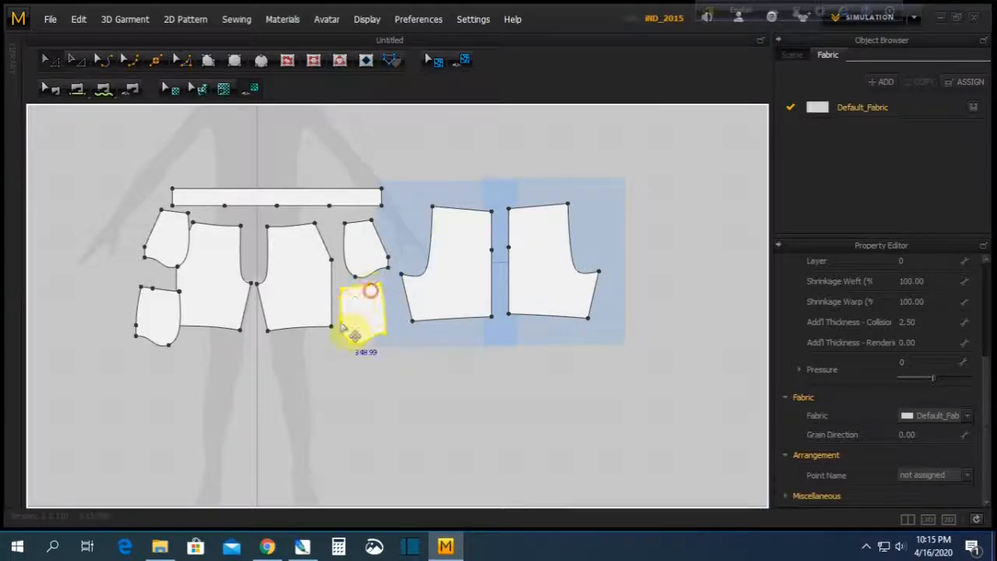
left_click_drag(161, 229, 127, 228)
left_click_drag(145, 301, 143, 301)
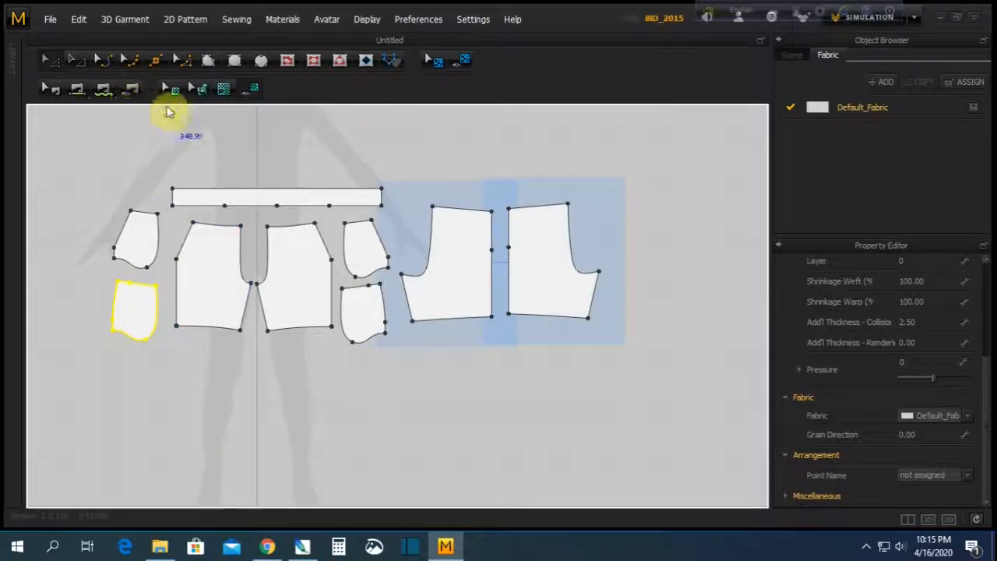
Segment-sew the slanted pocket edges to both front panels' slanted edges and join the front panels along their centre crotch curves
left_click(77, 90)
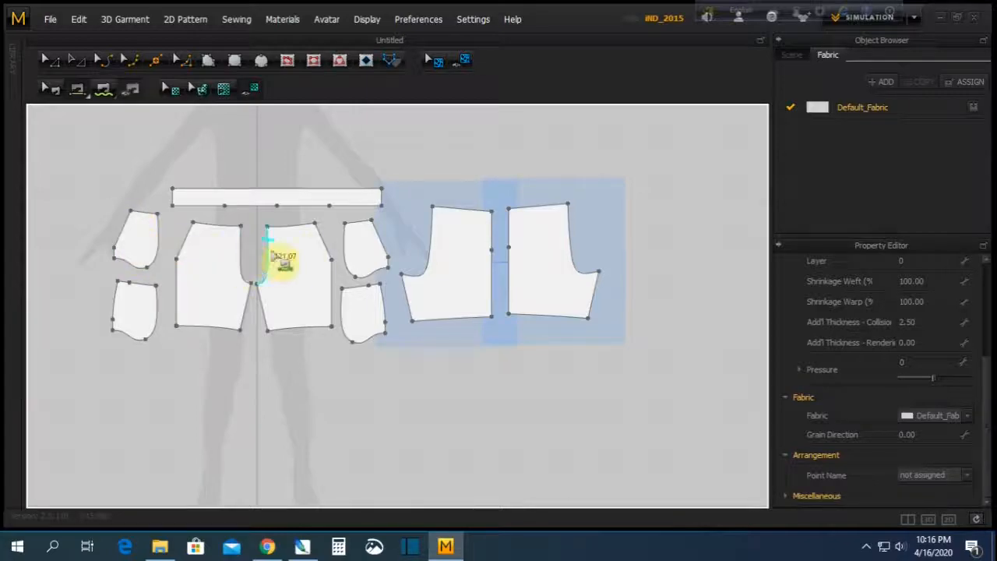
left_click(127, 226)
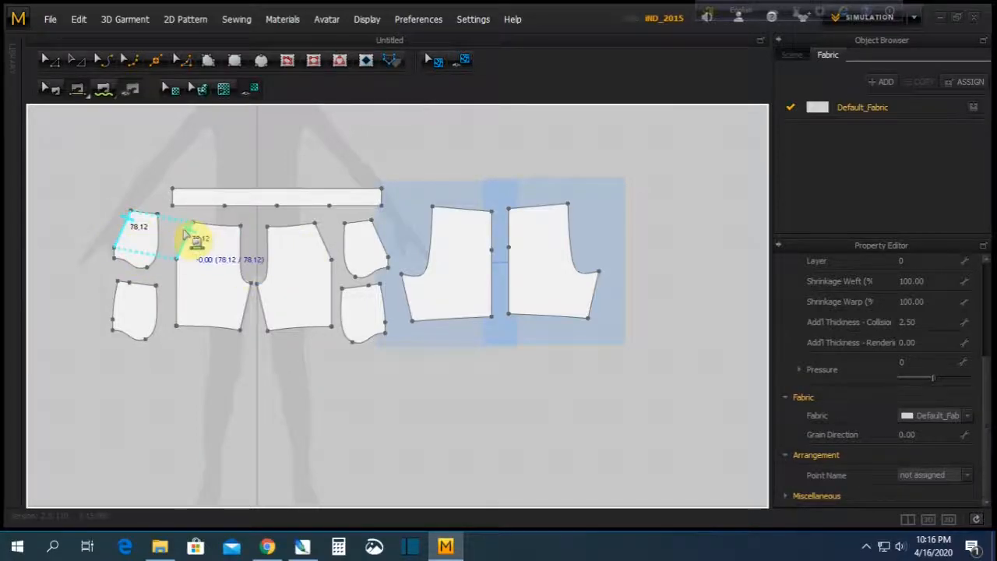
left_click(189, 232)
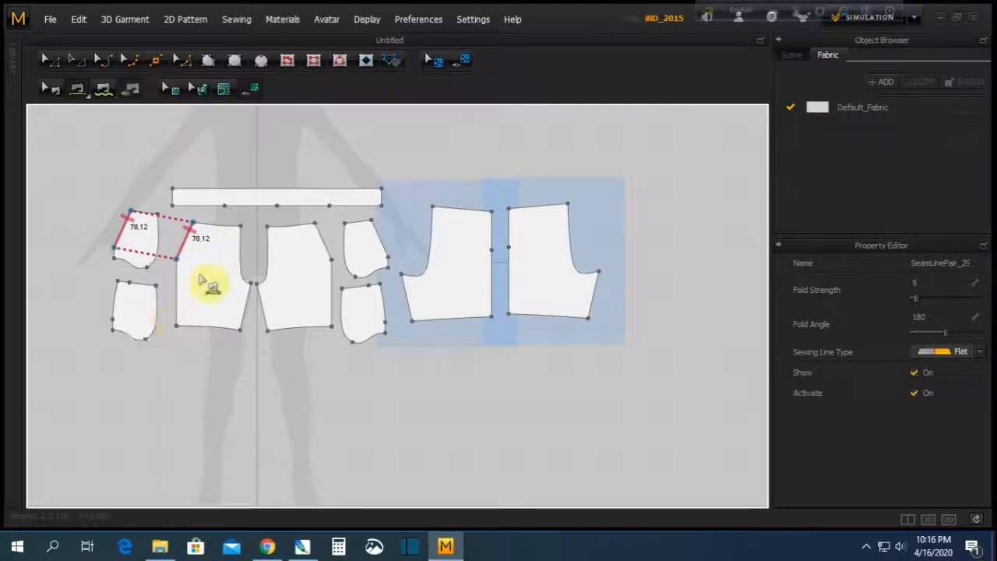
left_click(381, 237)
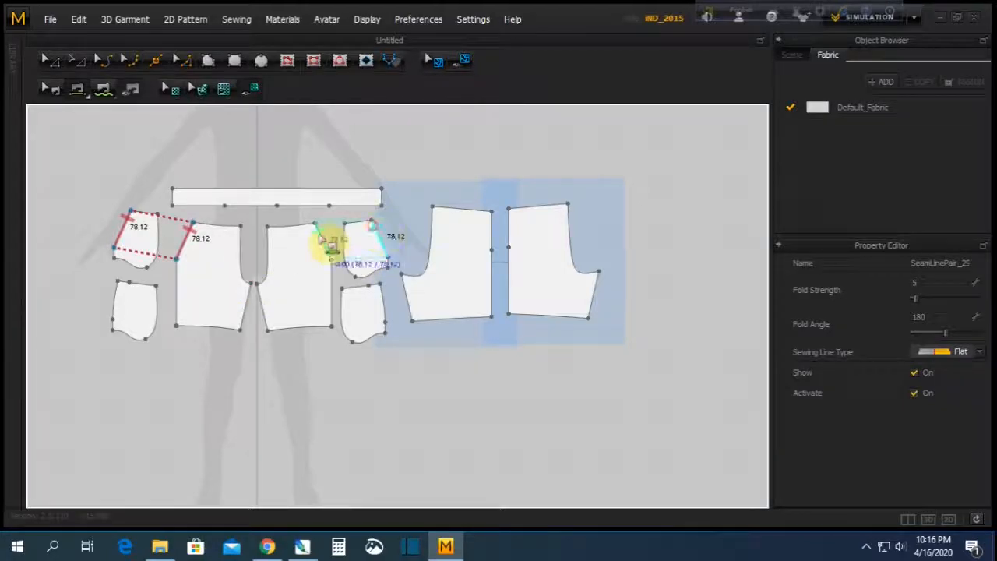
left_click(319, 237)
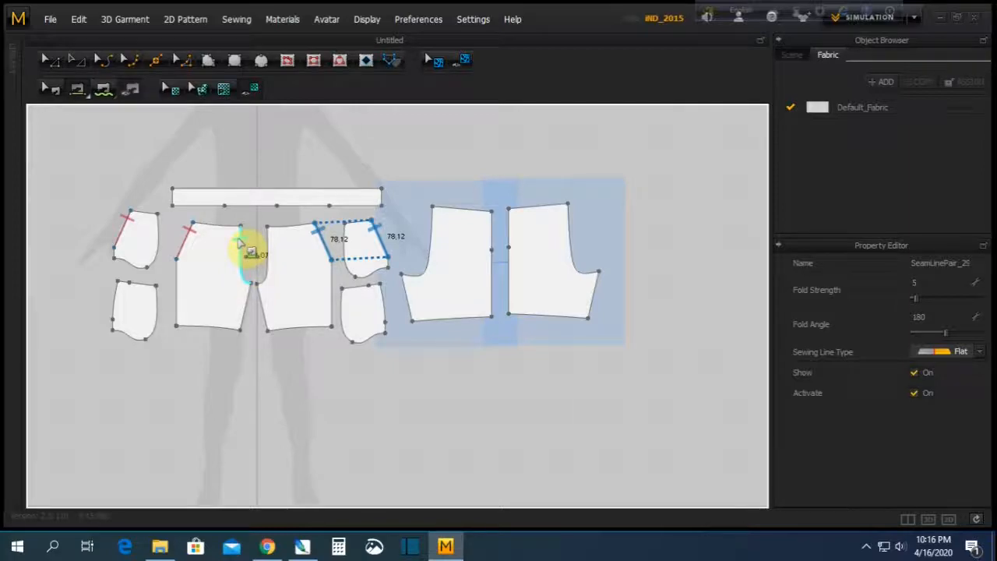
left_click(265, 248)
left_click(428, 215)
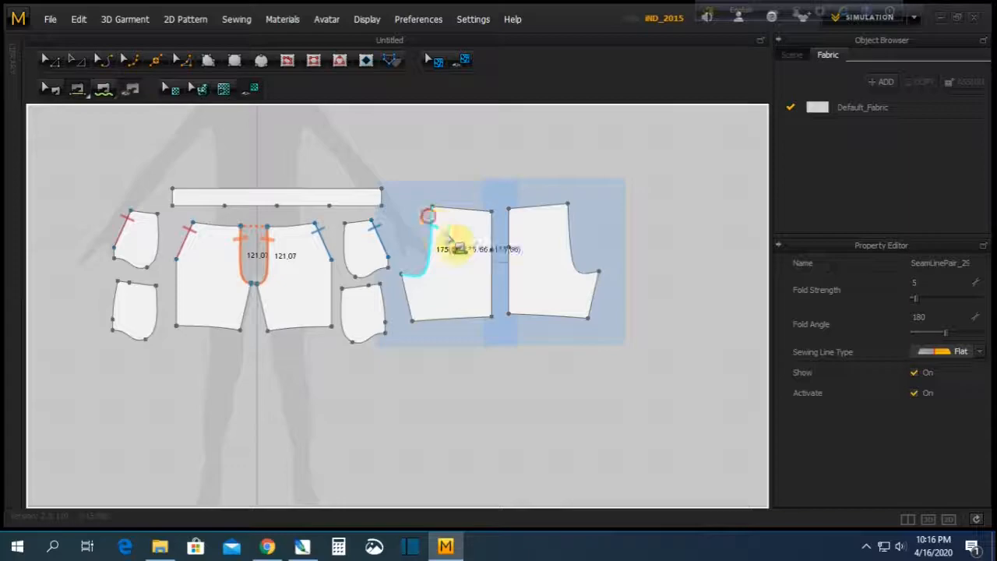
left_click(431, 212)
middle_click_drag(382, 211, 537, 324)
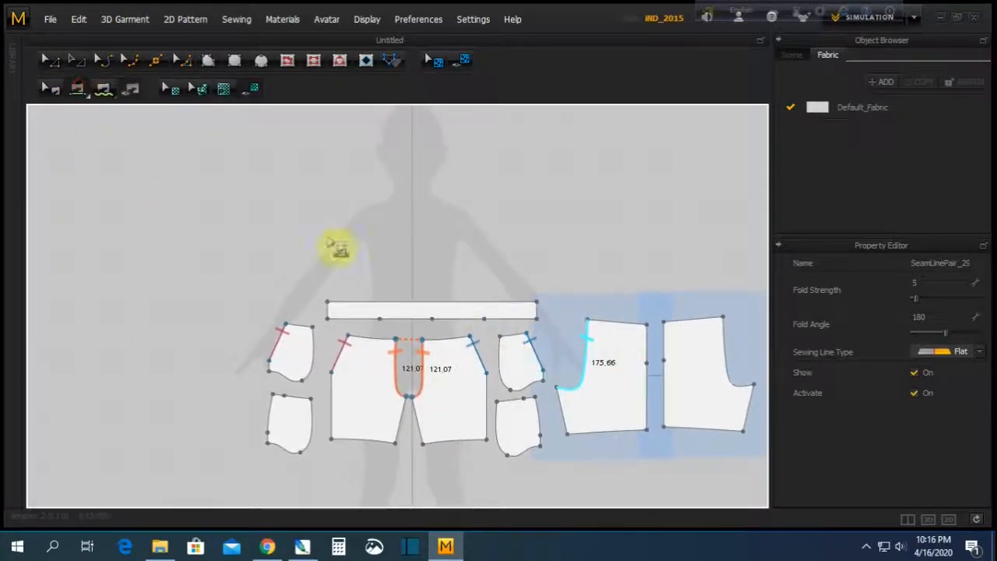
left_click(50, 90)
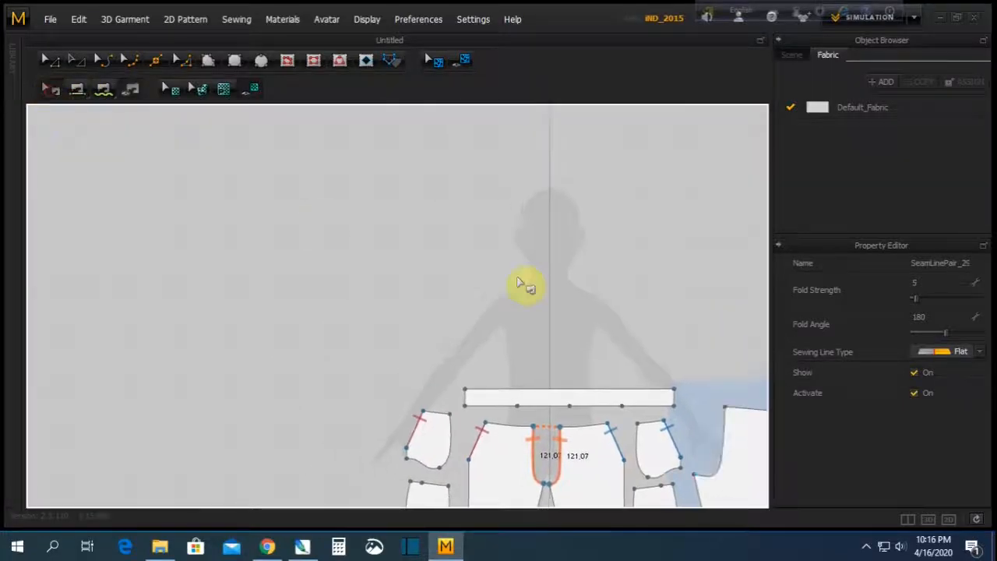
scroll(604, 317, "down", 3)
scroll(448, 357, "up", 3)
scroll(312, 330, "down", 3)
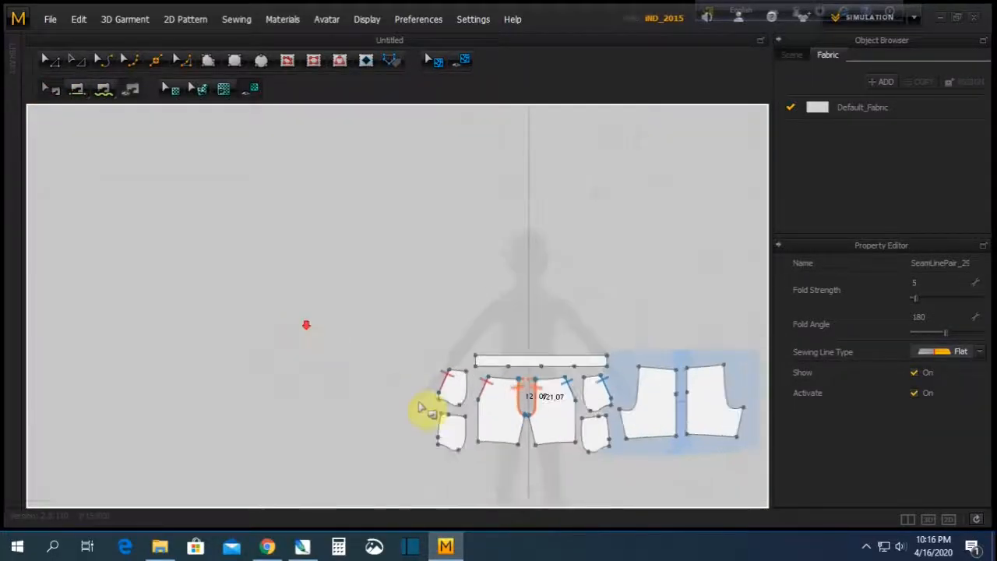
scroll(452, 424, "up", 1)
scroll(272, 363, "down", 3)
scroll(472, 416, "up", 5)
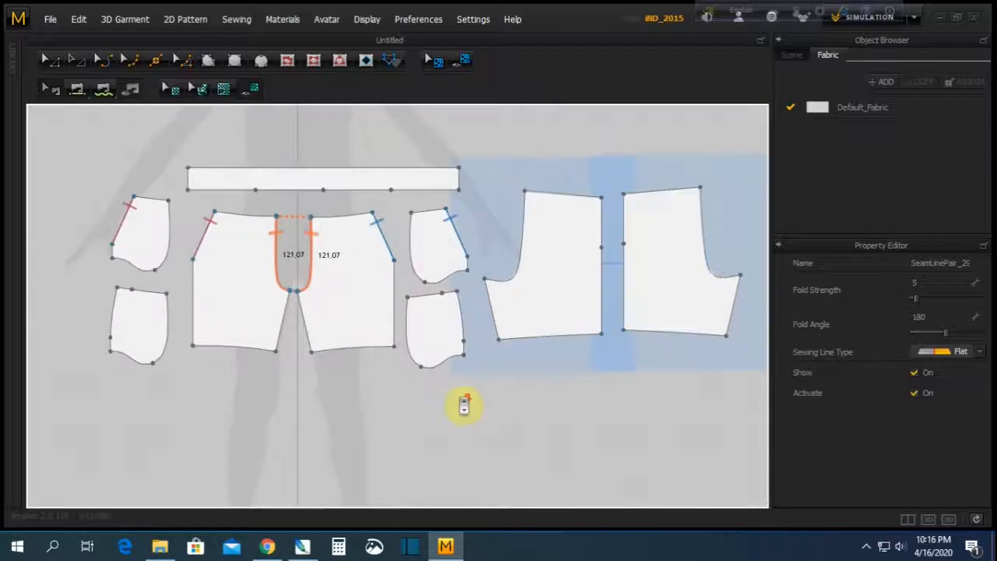
Move the inner back panel to the far side of the opposite pocket pair and bring the other back panel closer in
left_click(52, 62)
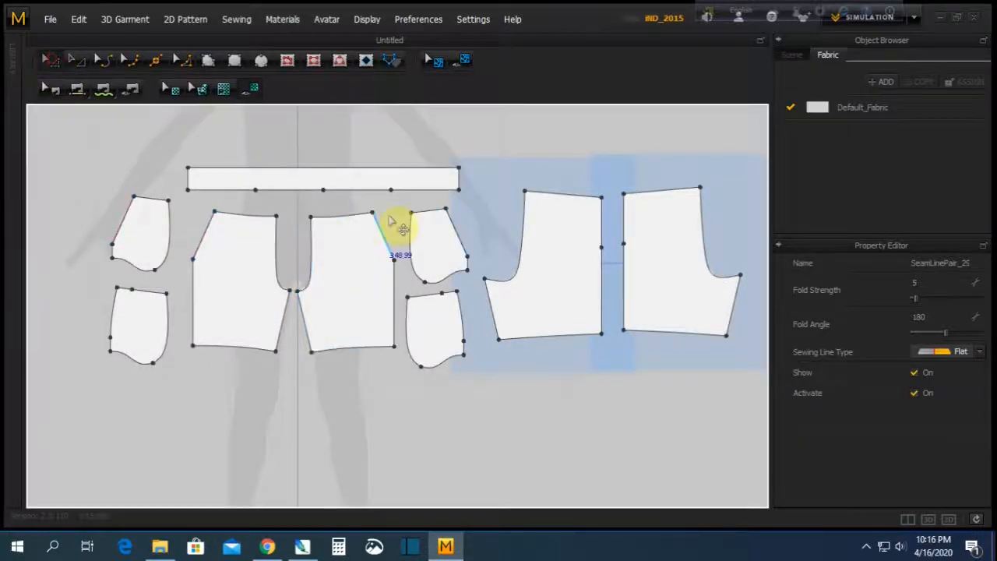
left_click(507, 138)
left_click(662, 259)
left_click_drag(577, 276, 71, 285)
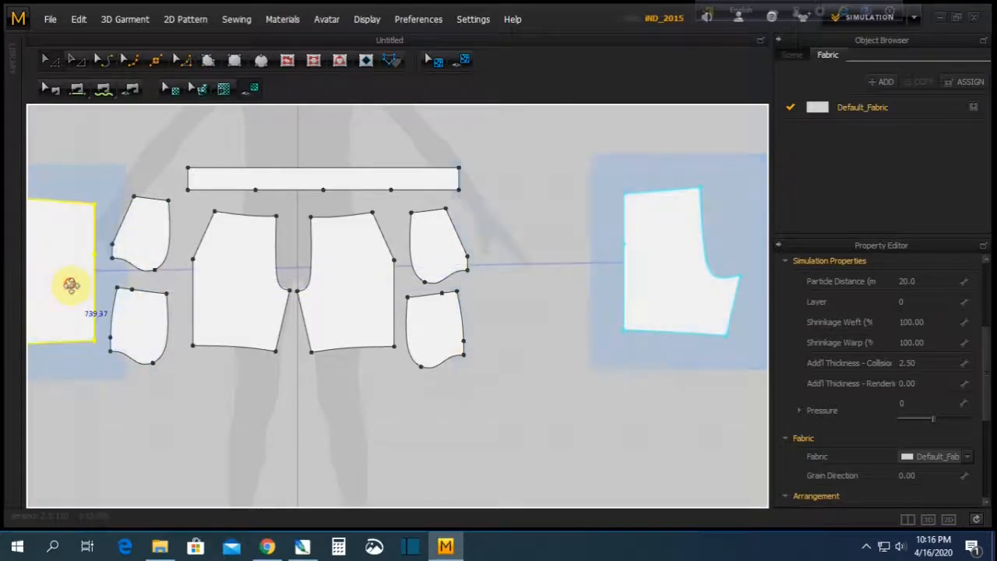
scroll(288, 263, "down", 3)
left_click_drag(544, 266, 490, 272)
left_click_drag(138, 286, 127, 275)
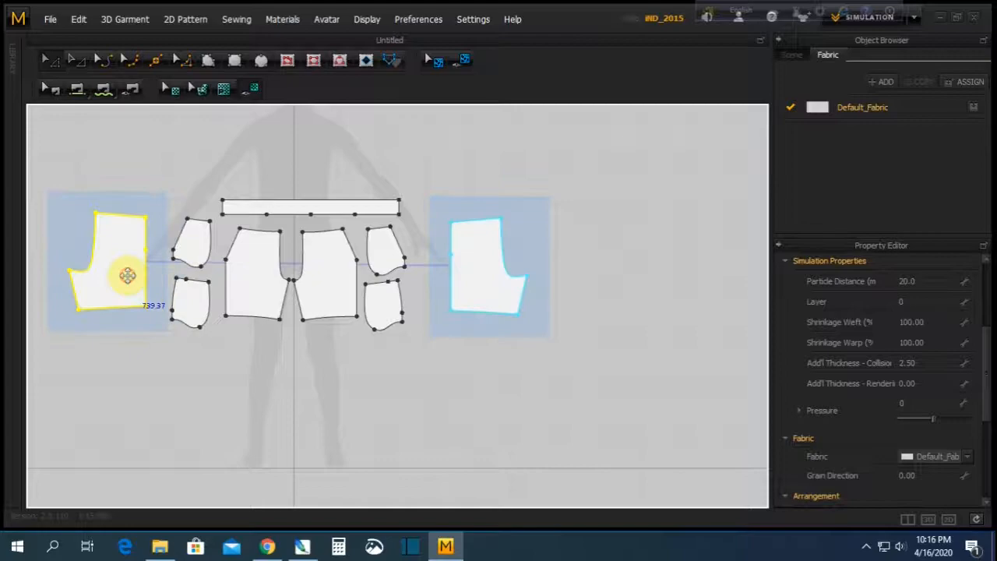
scroll(246, 273, "up", 2)
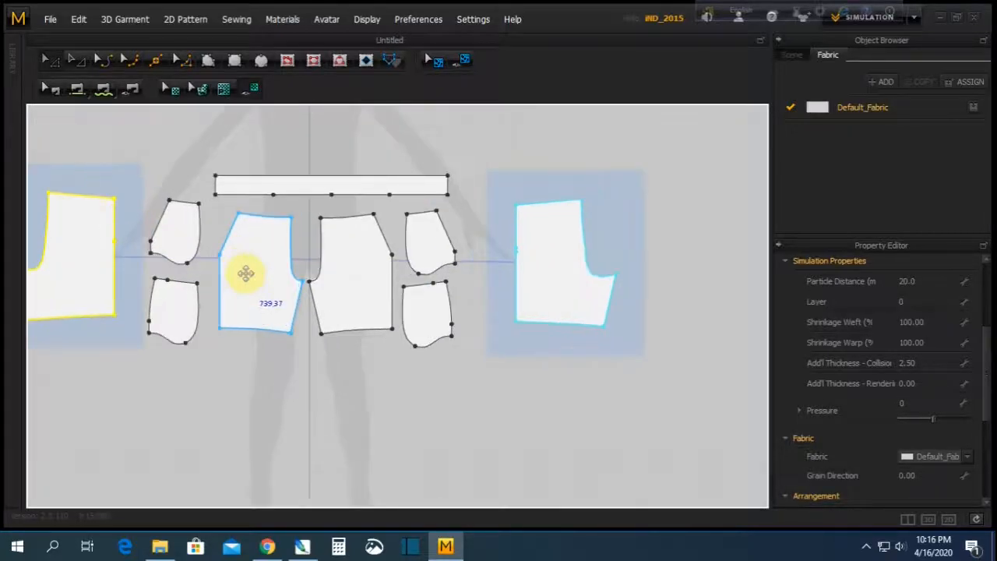
mouse_move(546, 278)
left_mouse_down()
mouse_move(533, 285)
mouse_move(542, 285)
left_mouse_up()
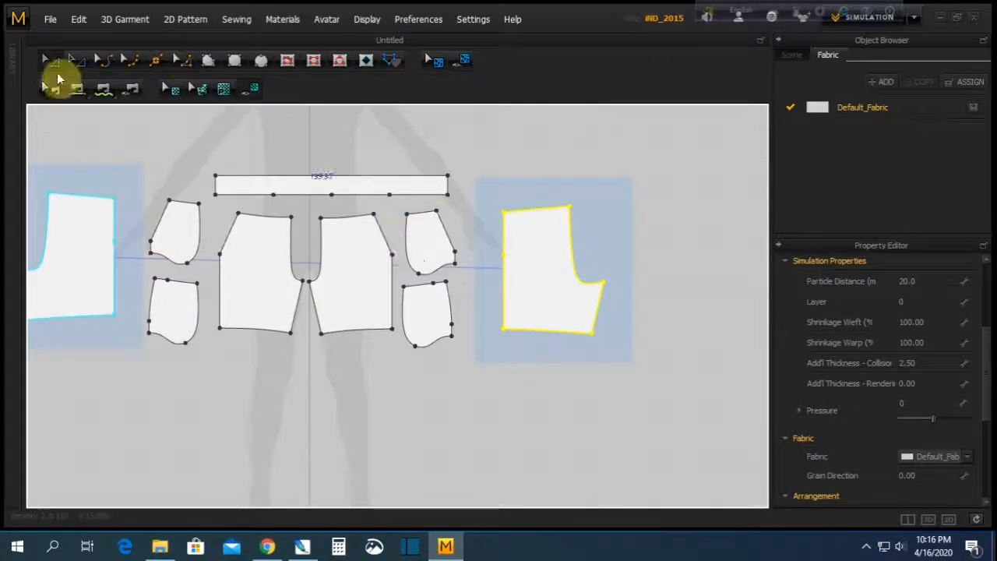
Sew each slant-edged pocket piece to the pocket piece below it along the inner side curve and the bottom curve
left_click(77, 87)
left_click(396, 231)
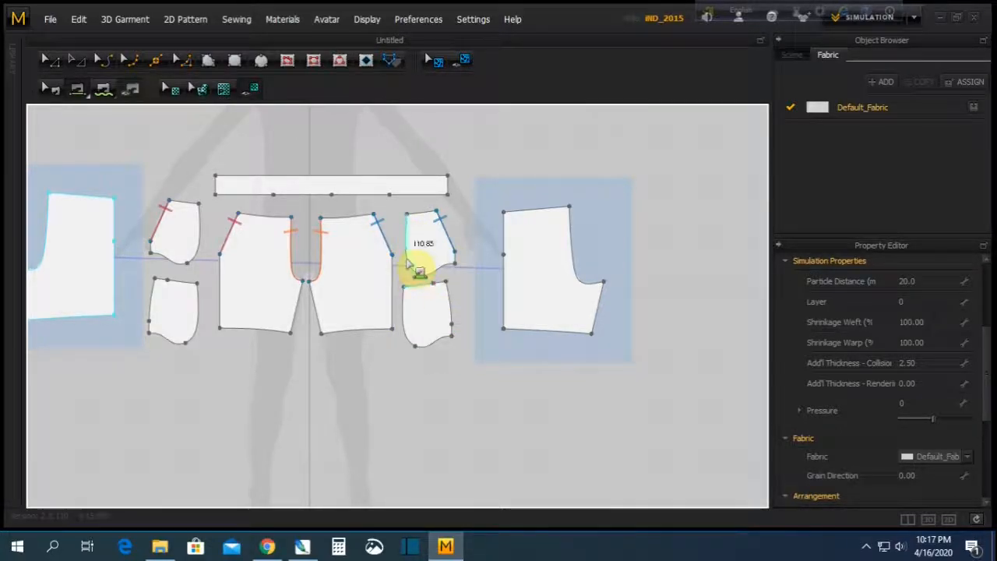
left_click(405, 231)
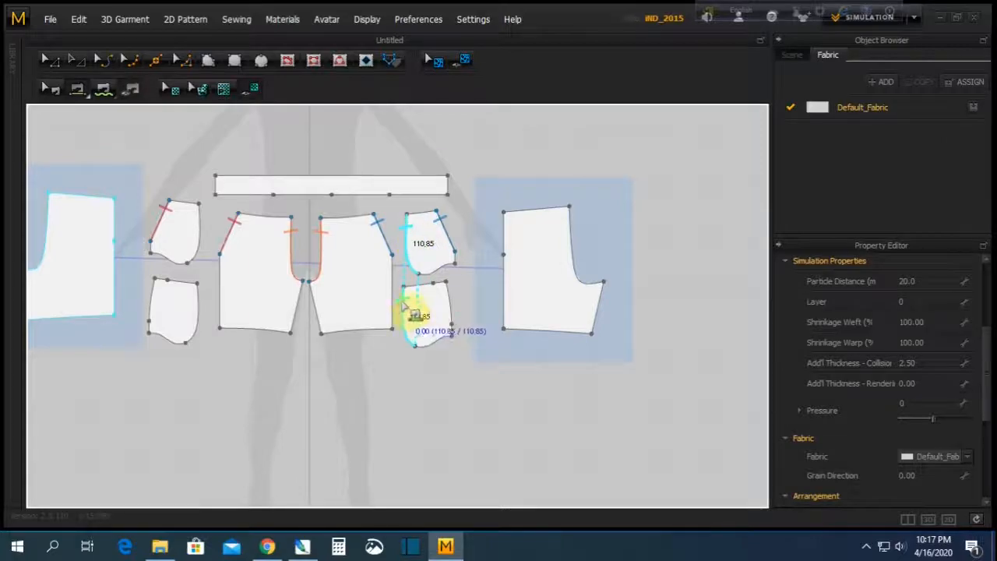
left_click(403, 305)
left_click(428, 276)
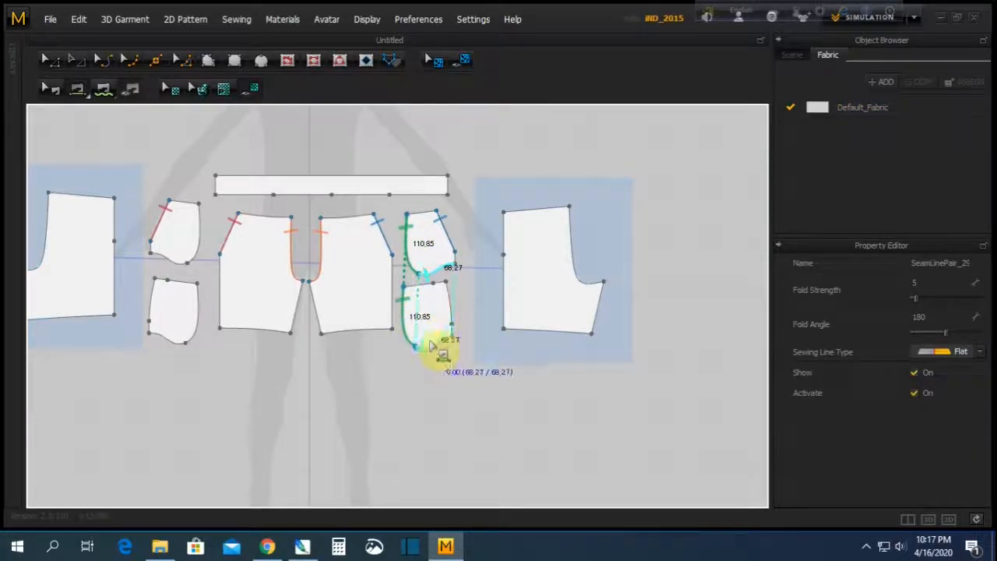
left_click(436, 341)
left_click(167, 264)
left_click(167, 343)
left_click(198, 221)
left_click(198, 300)
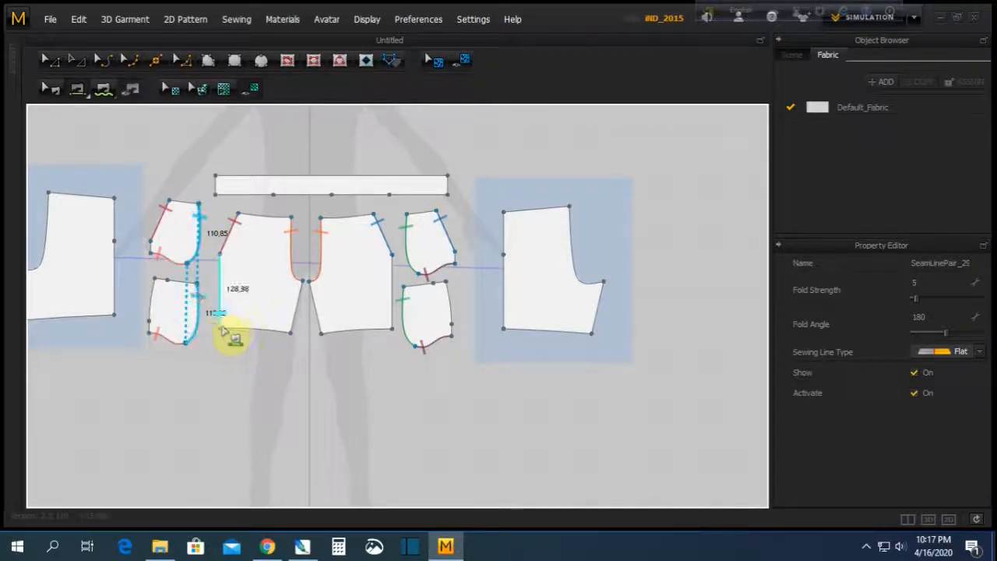
Sew the front panel on the avatar's right to its neighbouring back panel along the side seam and the inseam
left_click(218, 269)
left_click(115, 263)
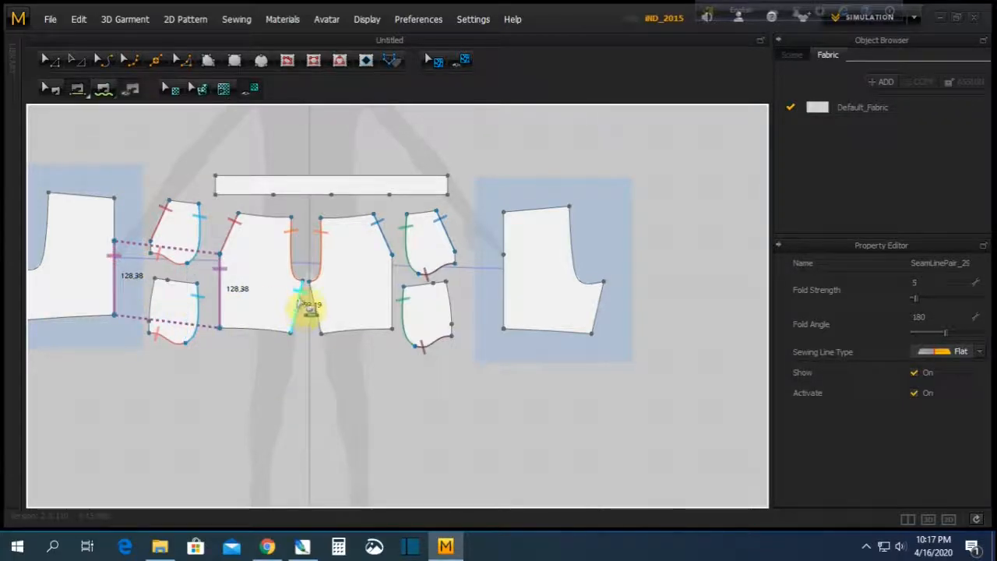
left_click(302, 302)
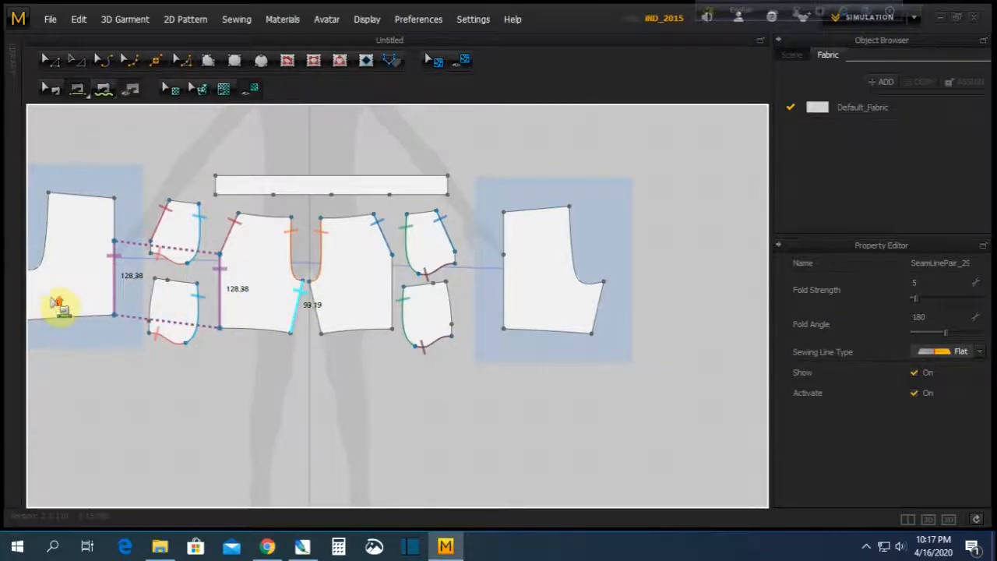
scroll(57, 304, "down", 1)
scroll(46, 308, "down", 1)
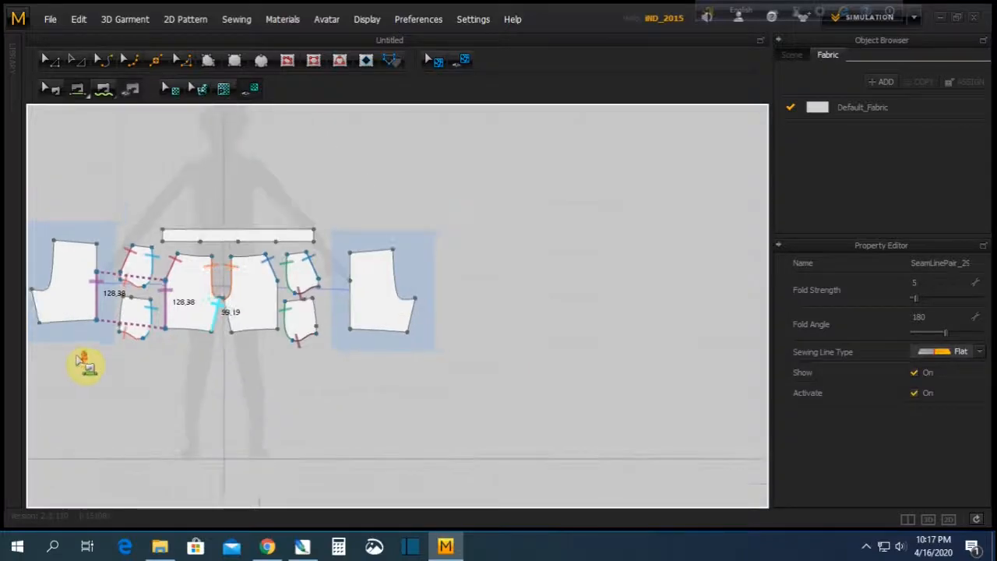
left_click(35, 305)
Sew the front panel on the avatar's left to its back panel along the side seam and the inseam
left_click(278, 294)
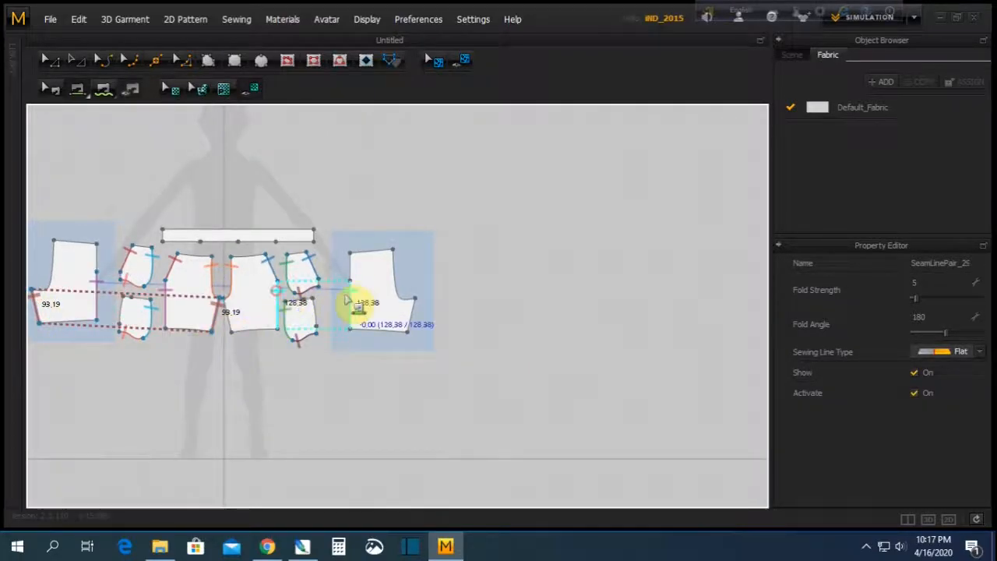
left_click(352, 296)
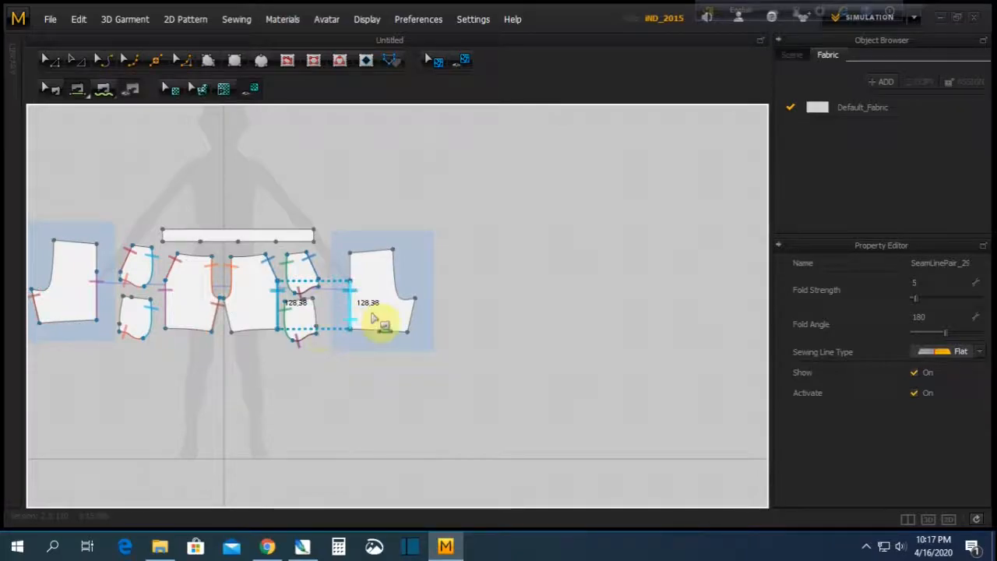
left_click(415, 310)
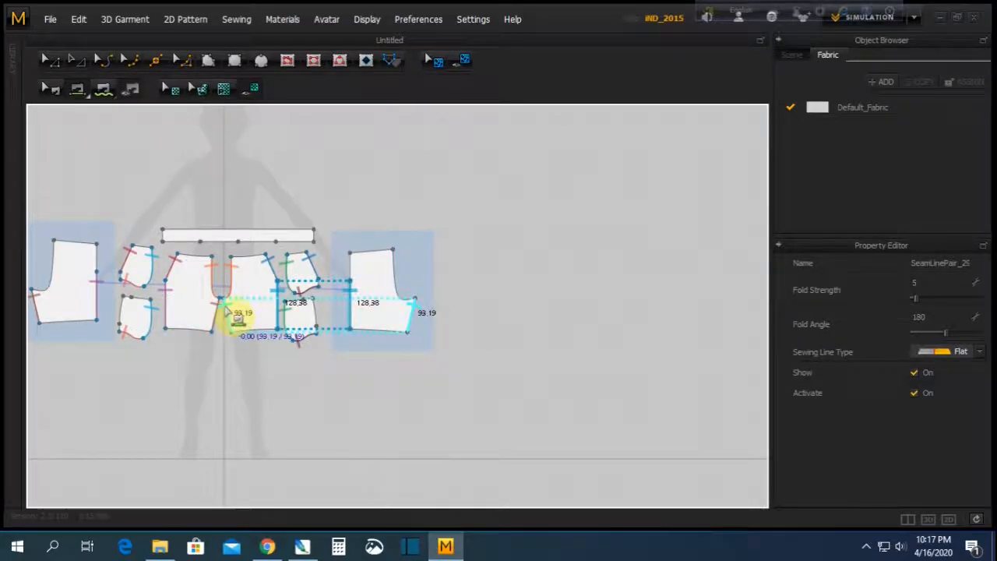
left_click(236, 313)
scroll(238, 311, "up", 2)
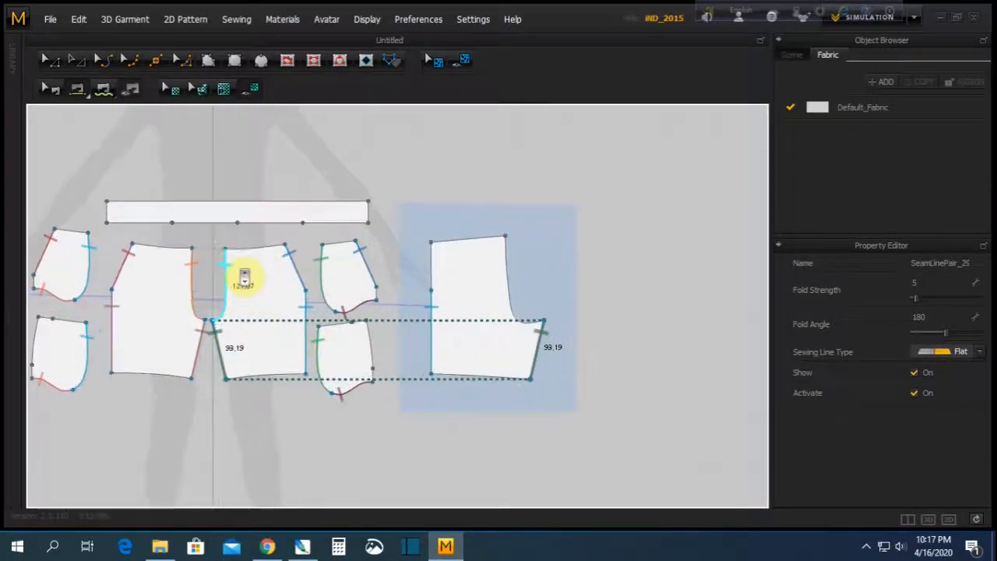
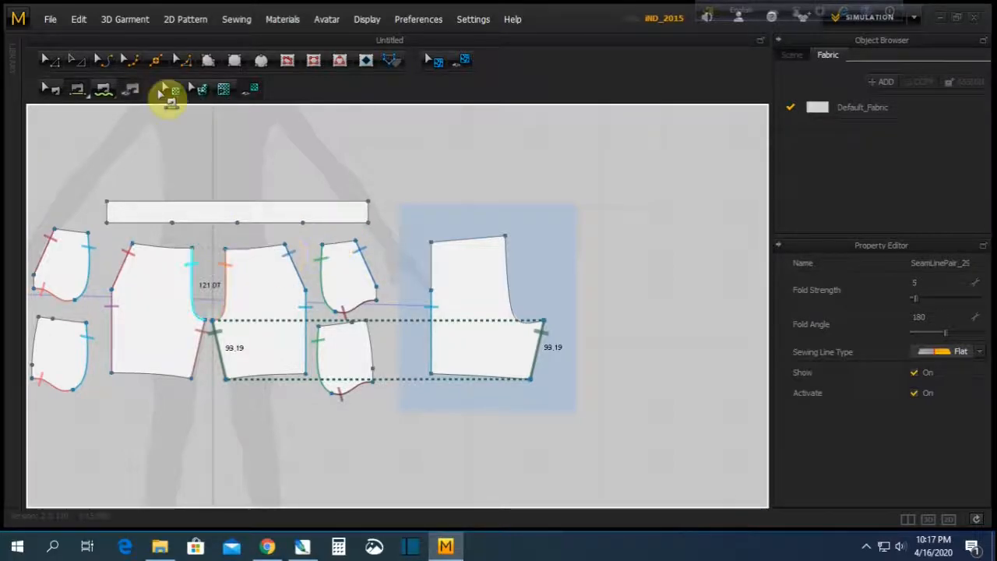
Check the length of the top edge segment on the lower pocket piece on the avatar's left
left_click(155, 60)
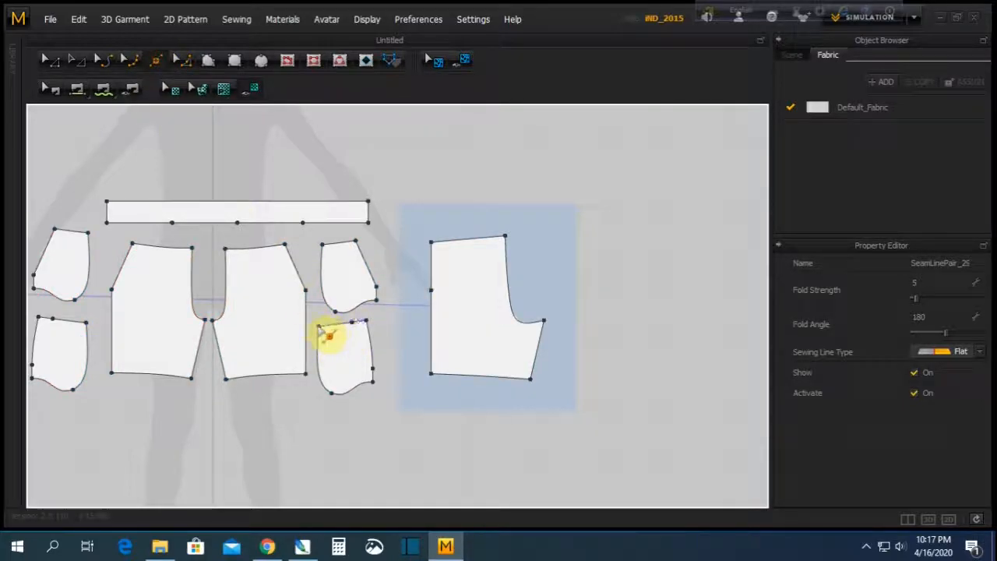
left_click(135, 60)
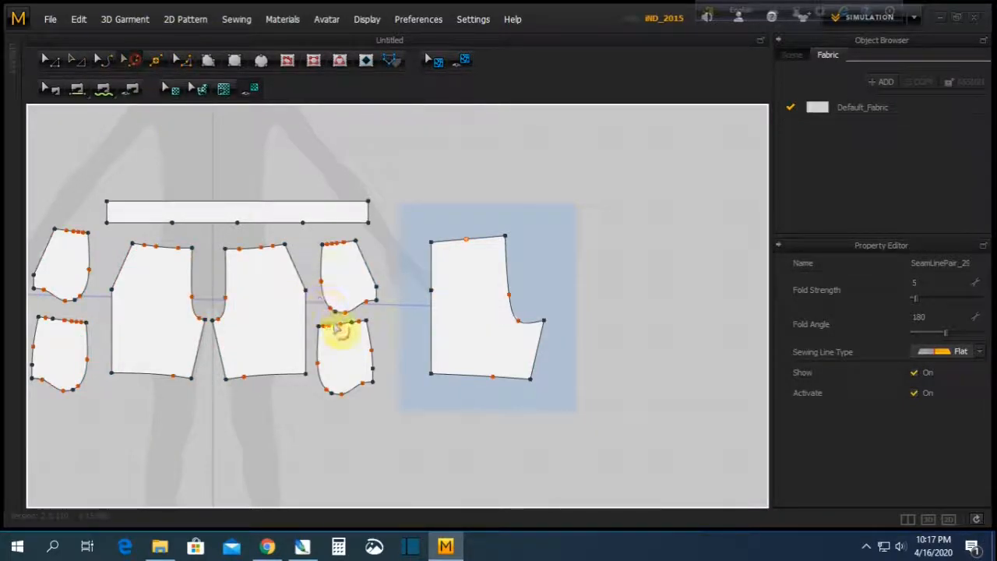
left_click(104, 60)
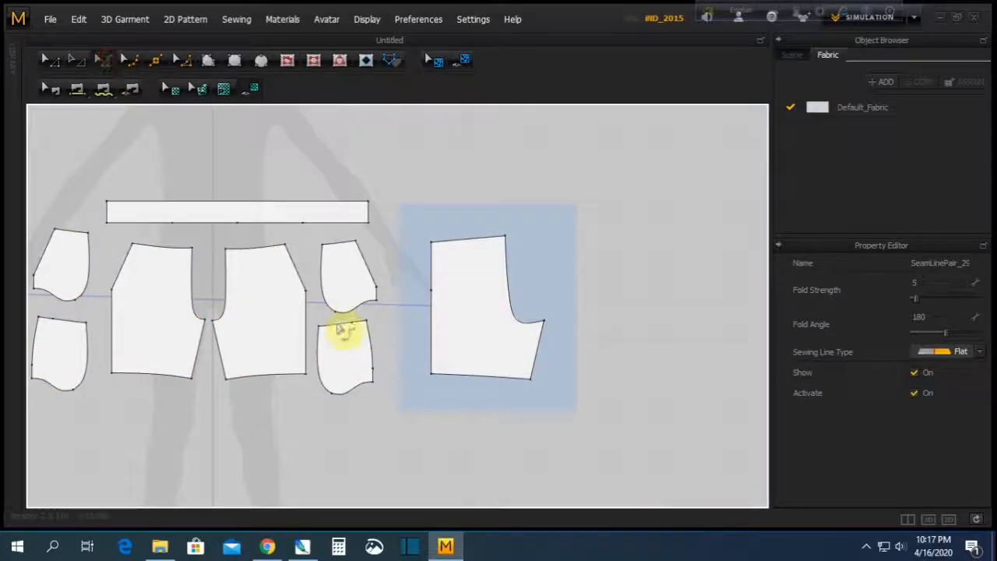
left_click(340, 337)
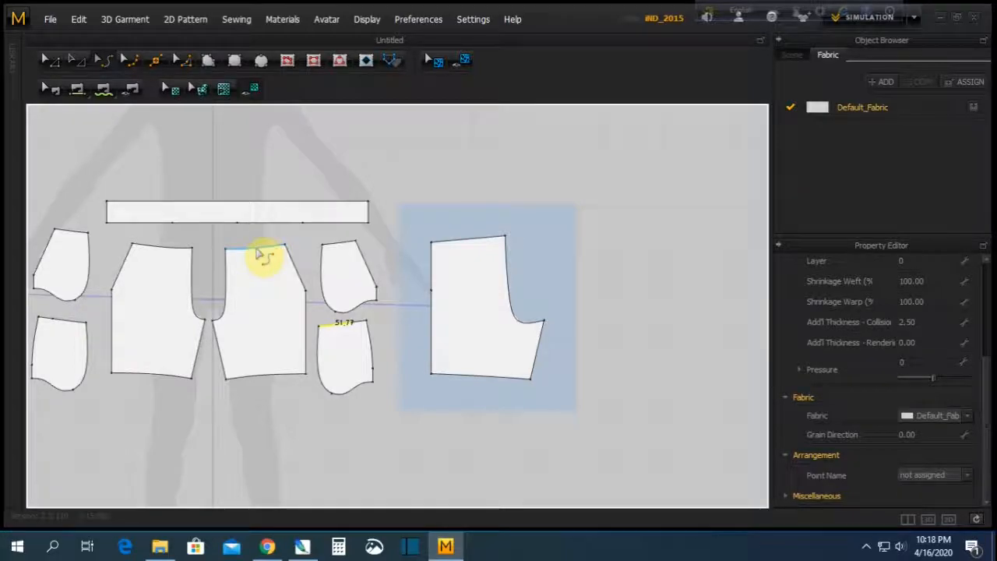
Split both front panels' top edges, leaving outer segments about 54 (avatar's left) and 61 long, and their side seams about 25 and 28 below the slant
left_click(165, 60)
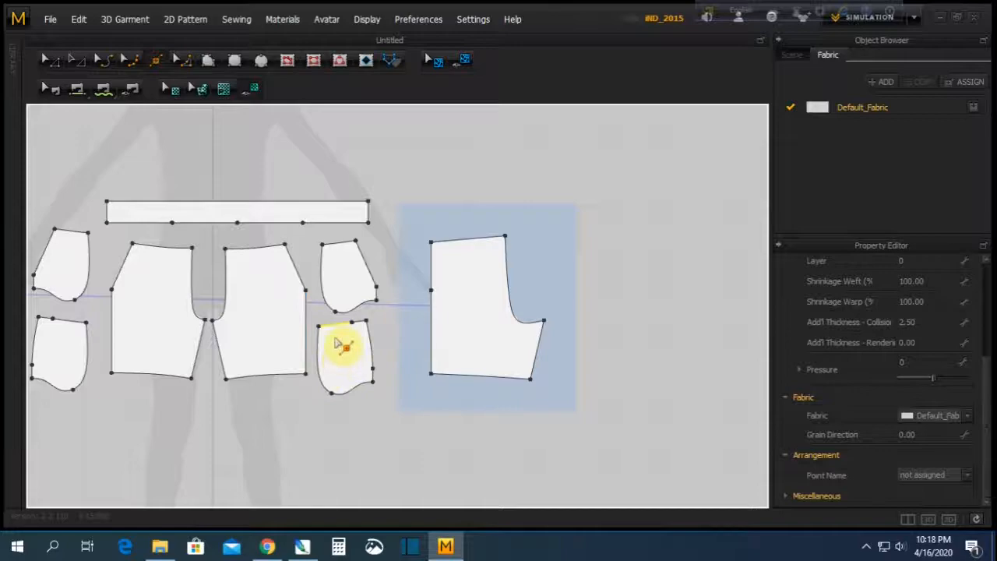
left_click(251, 247)
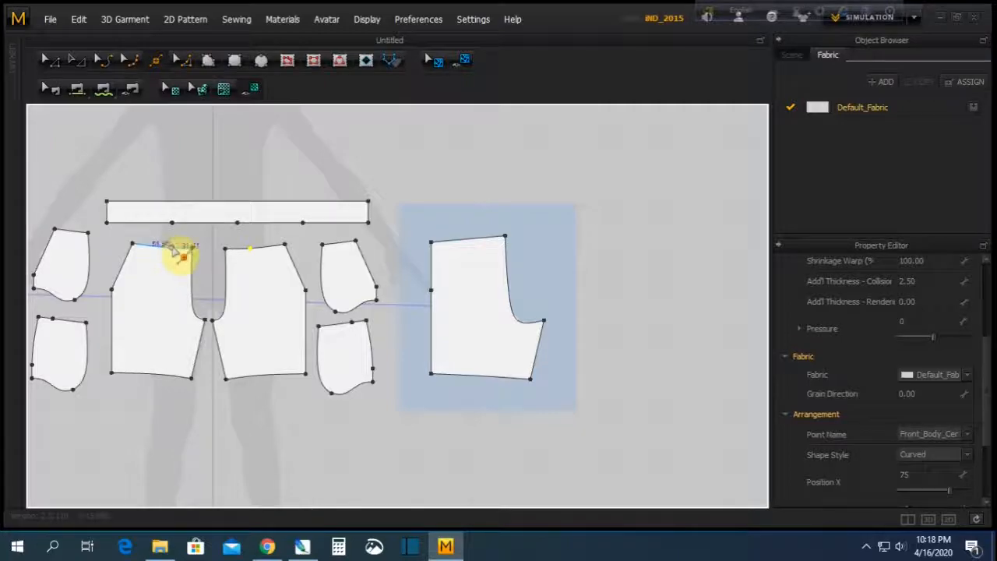
left_click(171, 248)
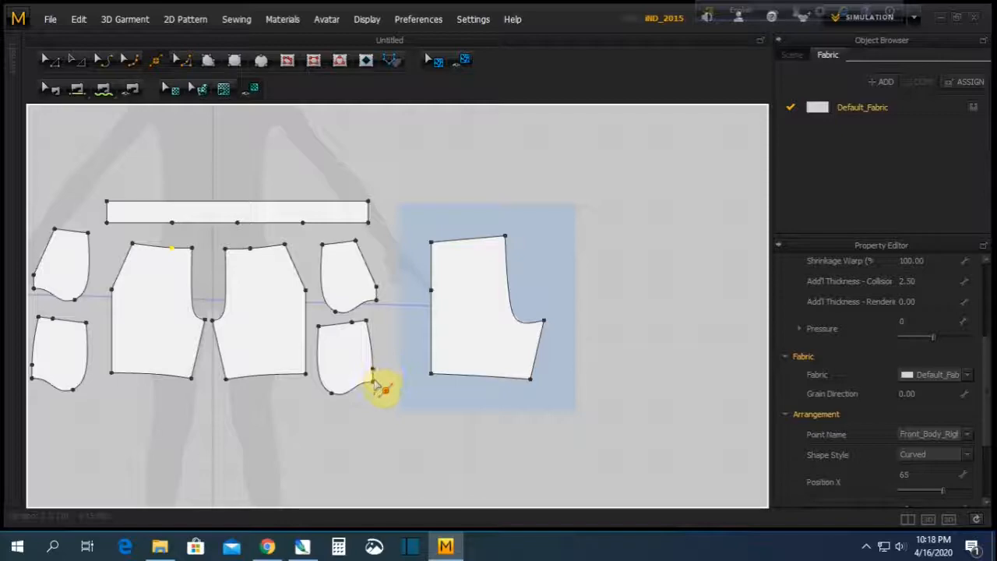
left_click(306, 307)
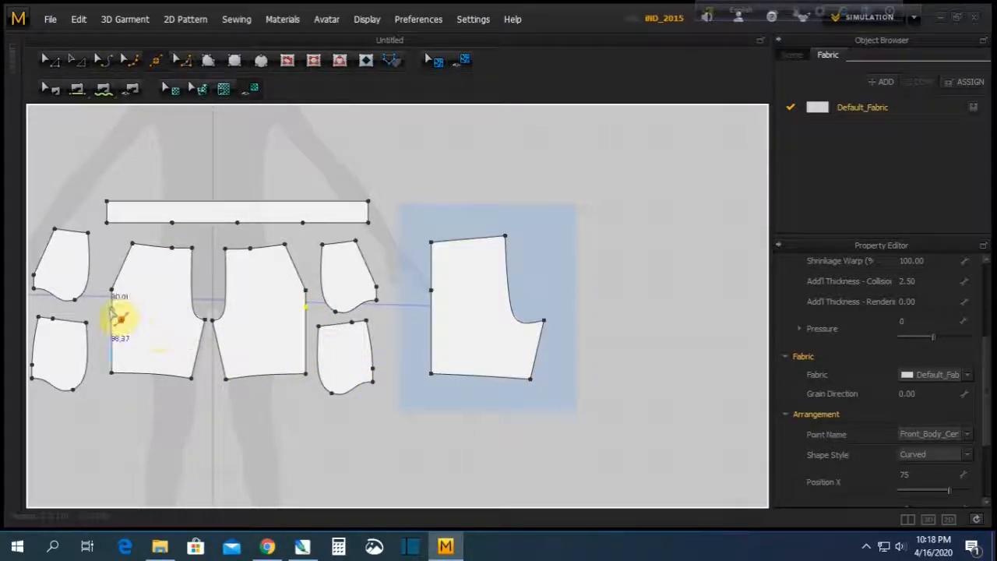
left_click(110, 309)
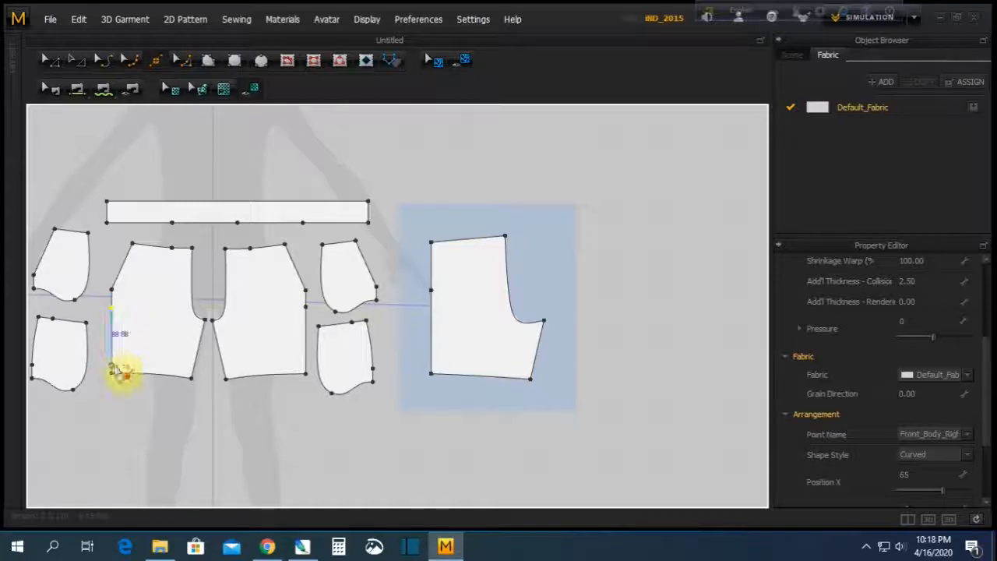
Sew the top edge of each lower pocket piece to the outer top segment of the front panel beside it
left_click(102, 90)
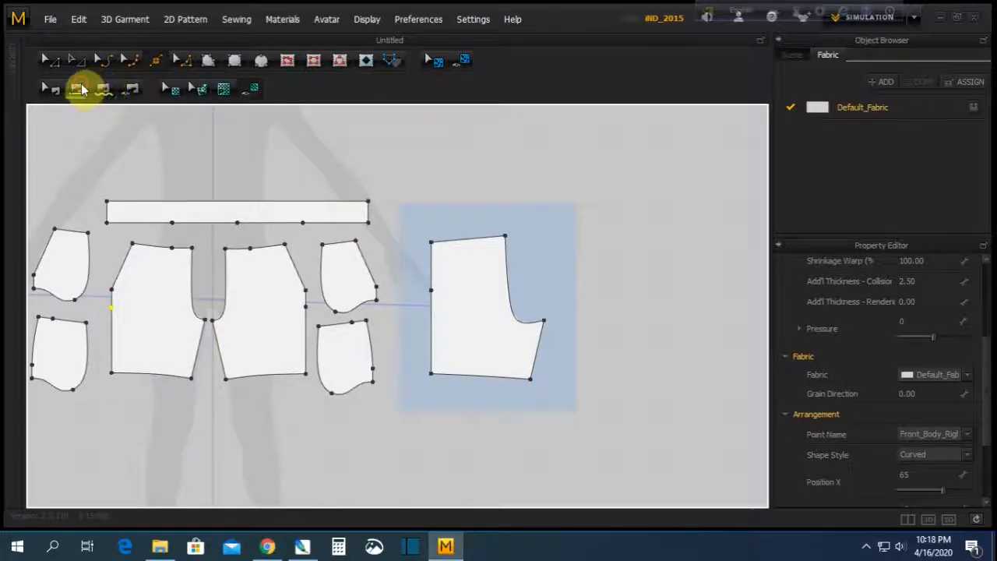
left_click(428, 320)
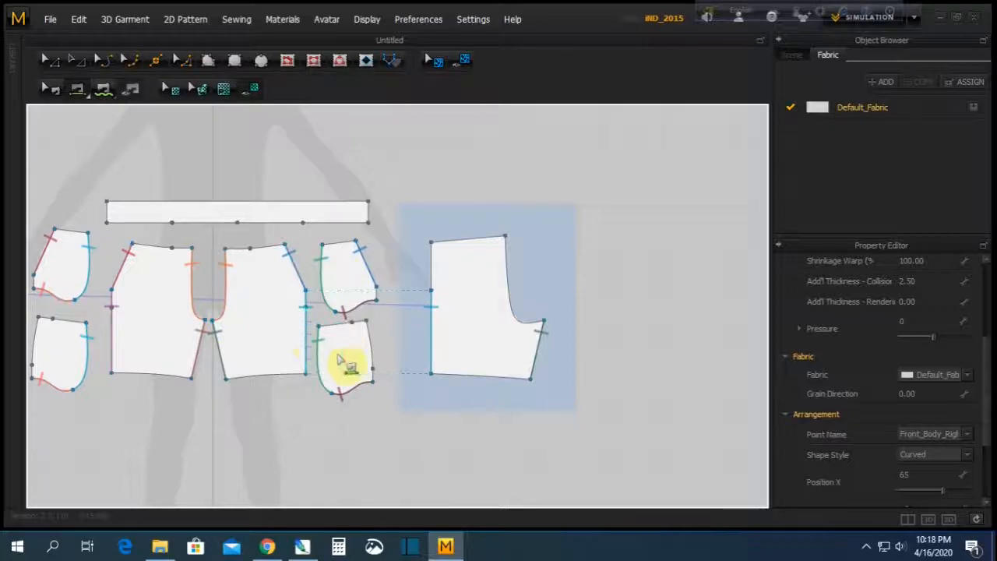
left_click(347, 323)
left_click(282, 248)
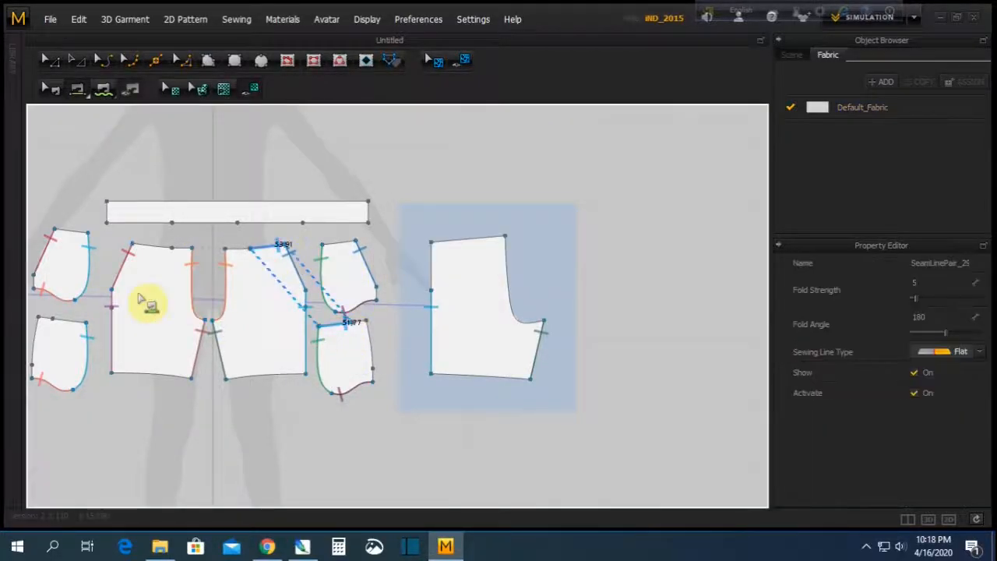
left_click(142, 248)
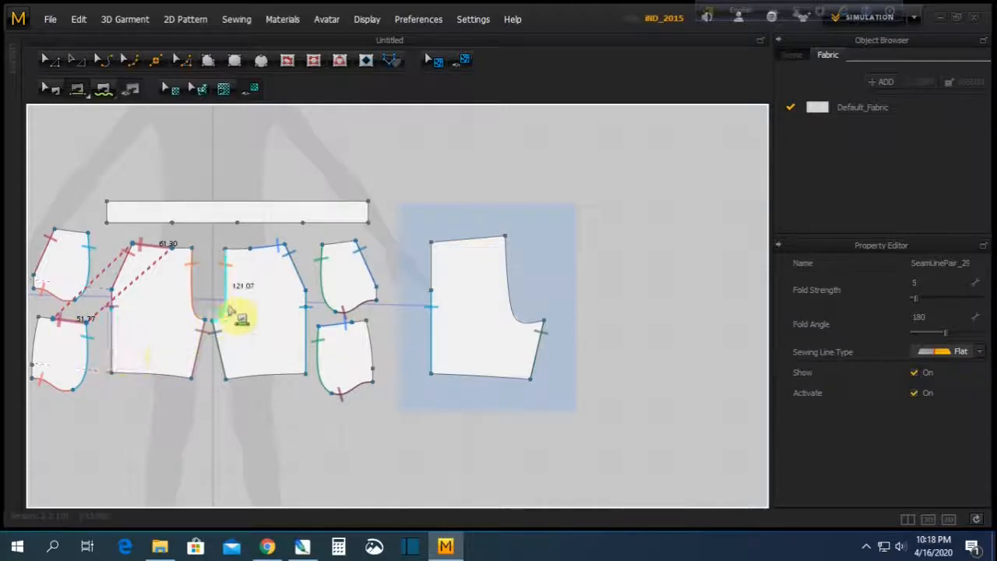
Sew the short outer side edges of both pocket pieces on the avatar's right to the front panel's short side segment below the slant
scroll(156, 327, "down", 1)
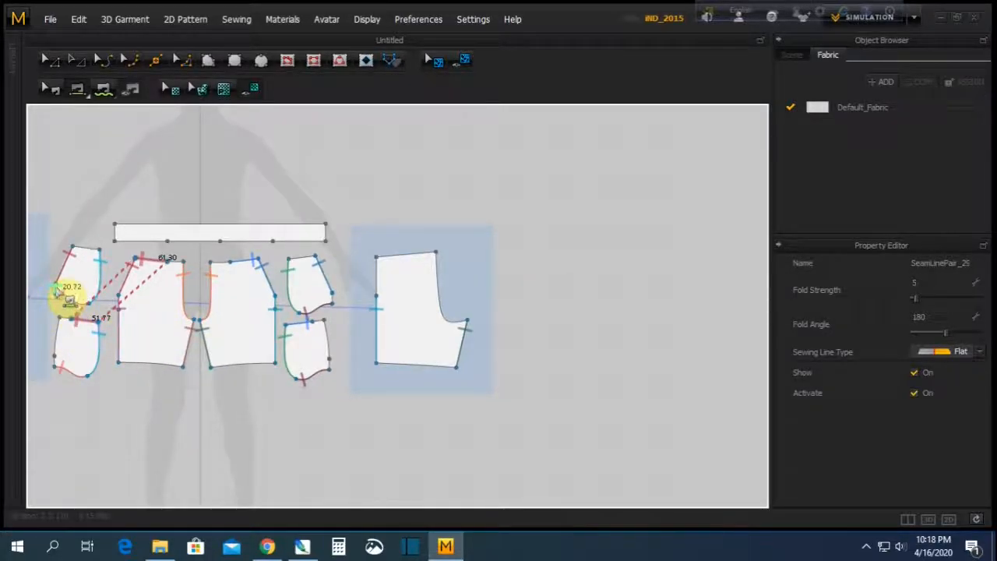
left_click(59, 290)
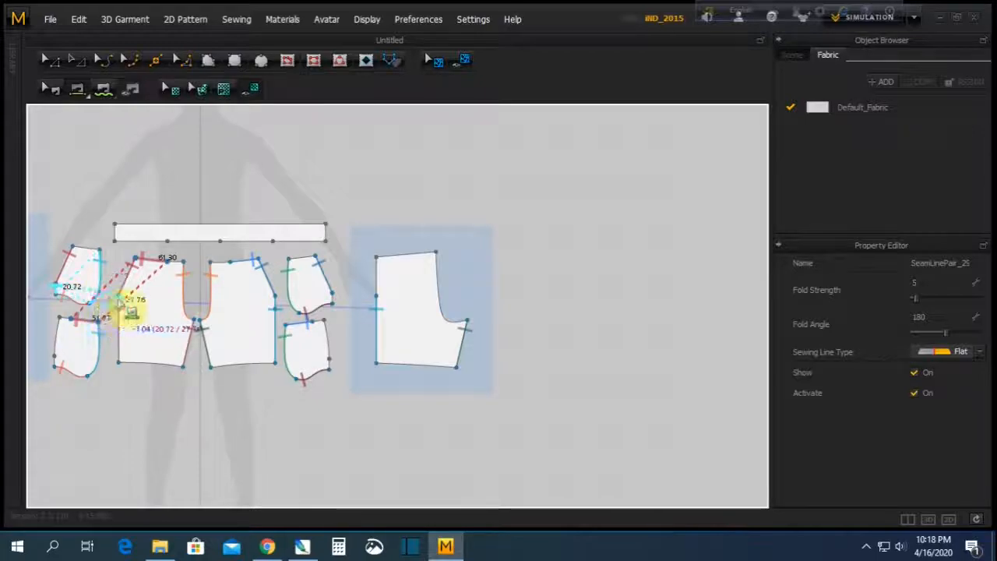
left_click(61, 360)
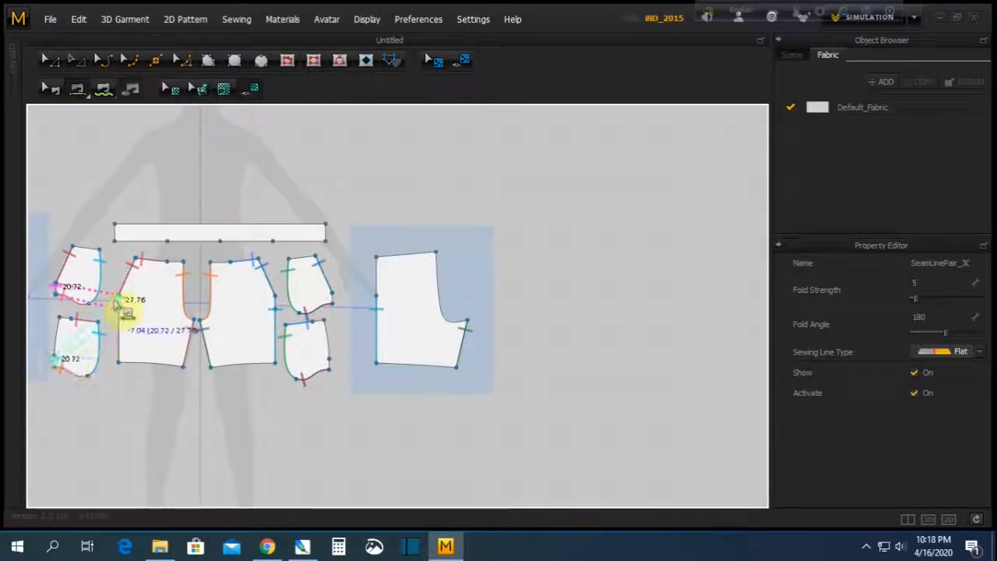
left_click(118, 303)
Sew the short outer side edges of both pocket pieces on the avatar's left to the adjacent front panel's short side segment
left_click(287, 306)
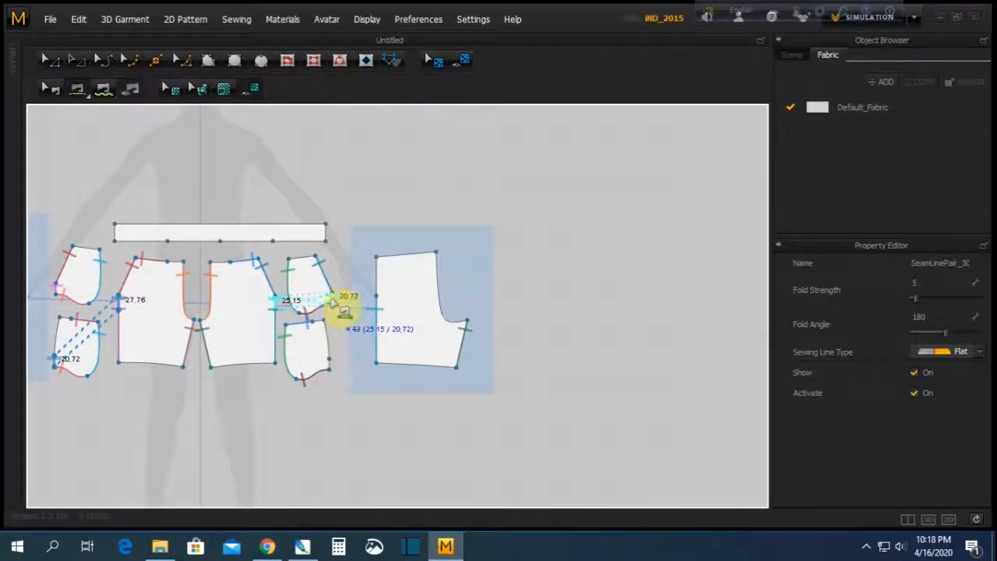
left_click(334, 299)
left_click(329, 364)
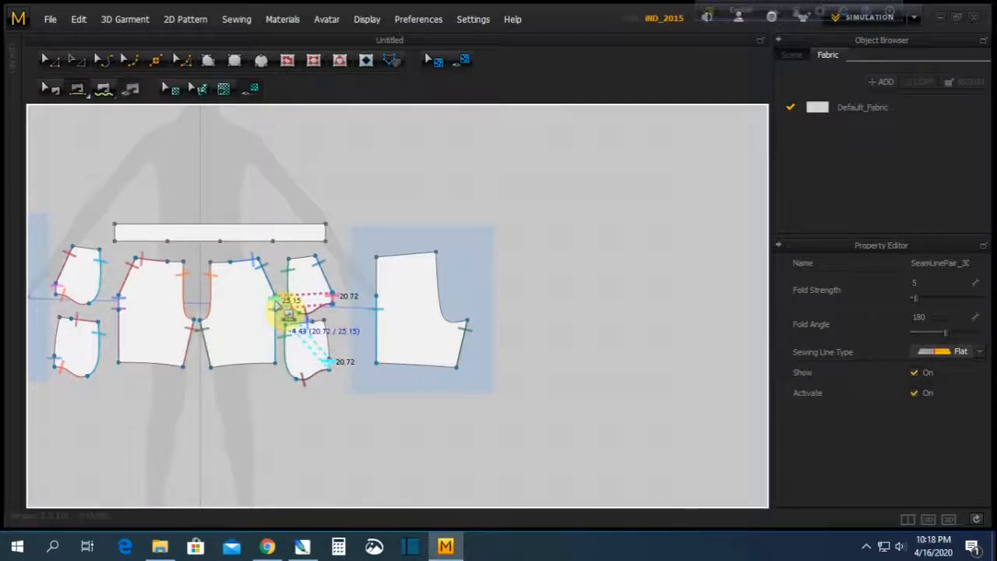
Sew the short side edge of the lower pocket piece to the short side segment of the right-hand front panel
left_click(286, 307)
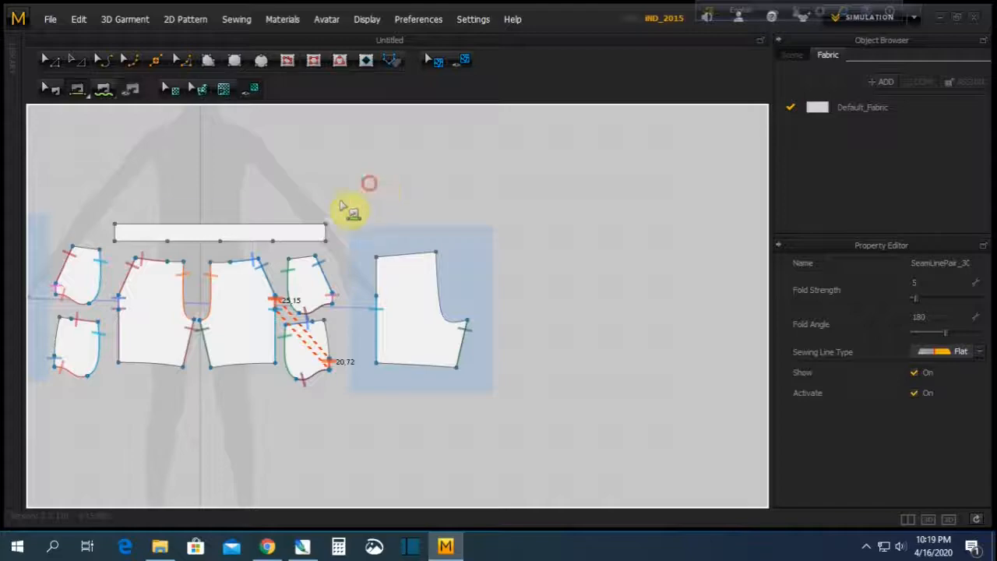
scroll(168, 417, "down", 3)
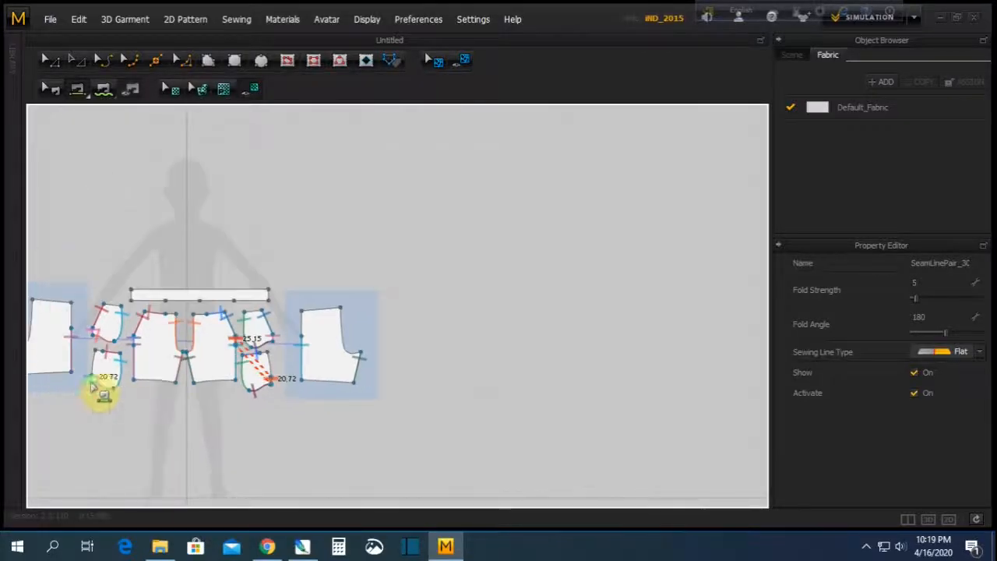
scroll(216, 296, "down", 4)
scroll(230, 352, "up", 3)
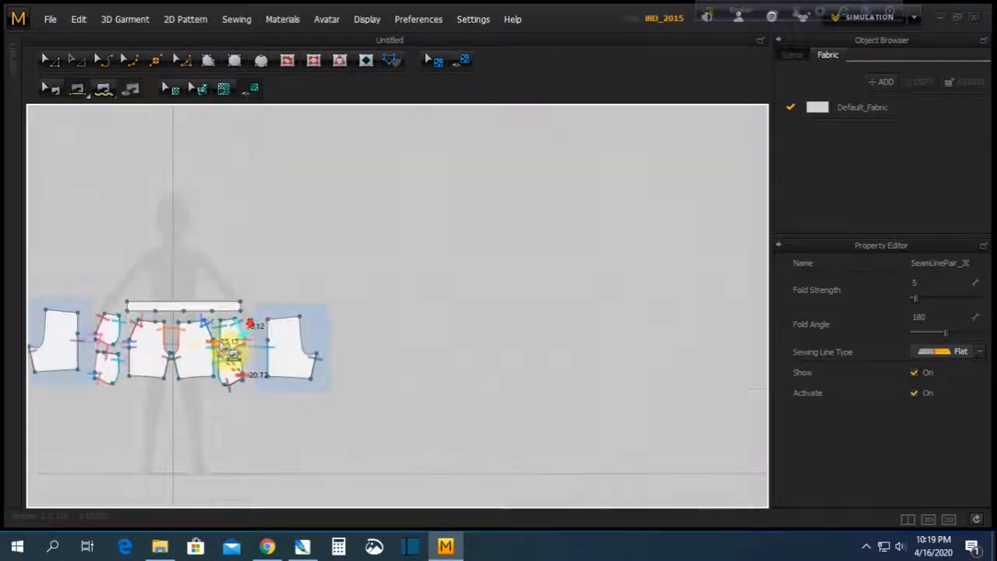
scroll(360, 377, "down", 3)
scroll(279, 374, "up", 5)
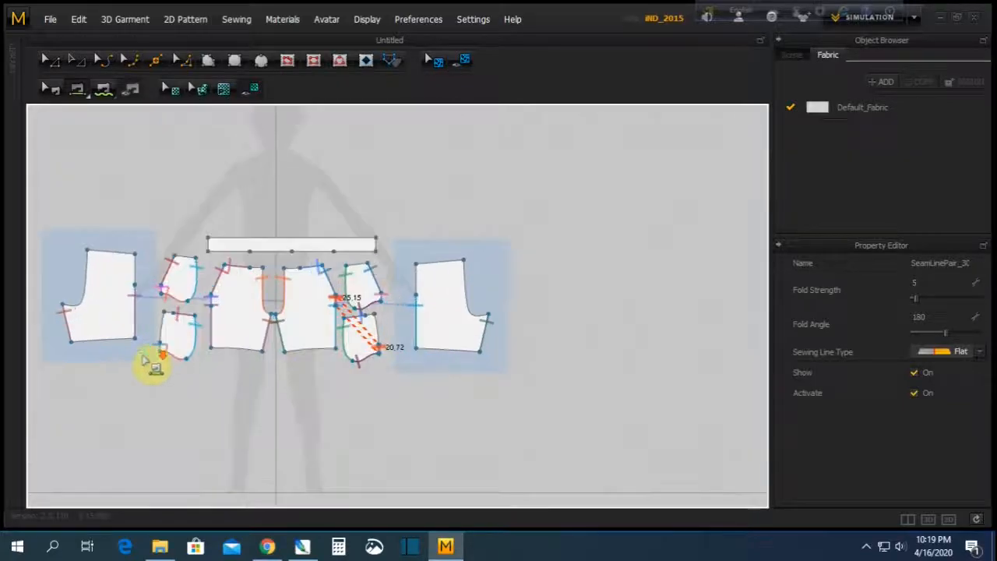
scroll(148, 365, "up", 3)
Try to sew a middle segment of the waistband's lower edge to the top edge of the left-hand front panel
left_click(310, 202)
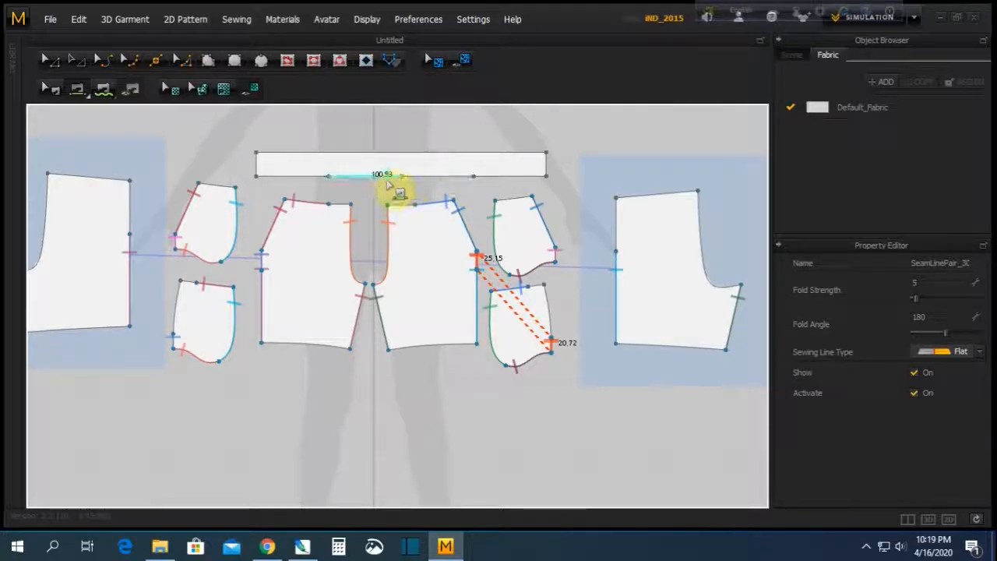
left_click(390, 185)
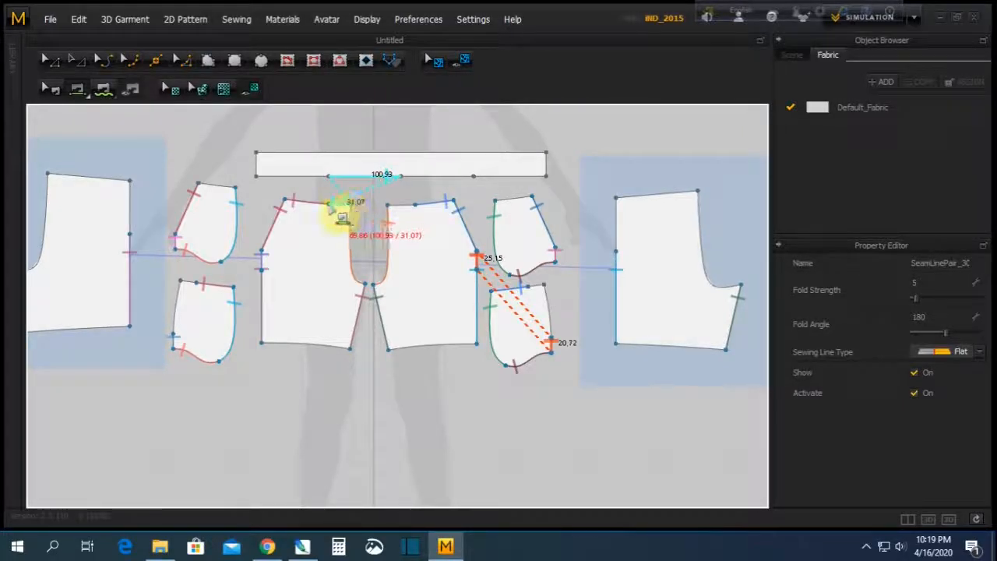
left_click(287, 202)
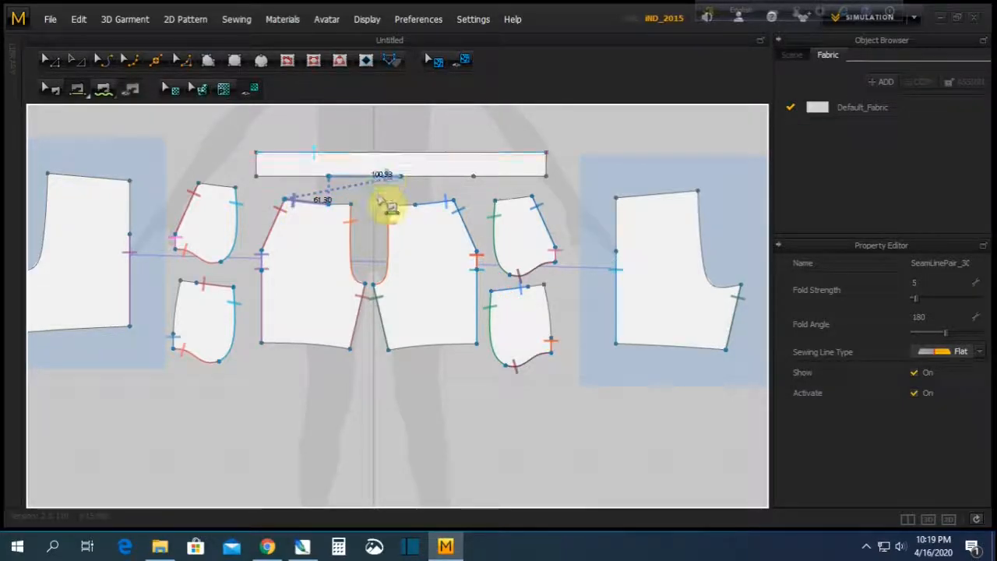
key("ctrl+z")
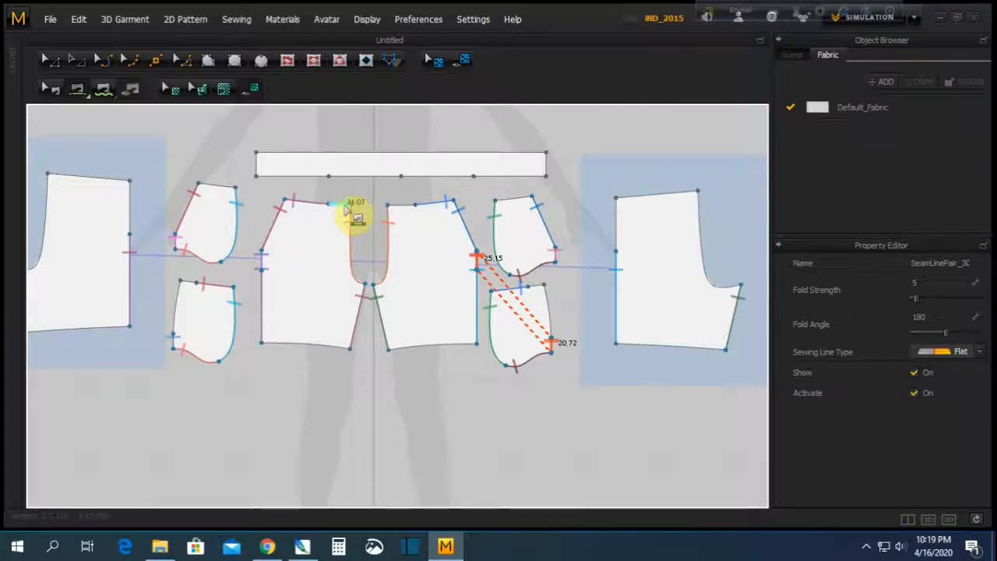
Delete the extra point in the middle of the top edge on both front panels
left_click(155, 60)
right_click(329, 204)
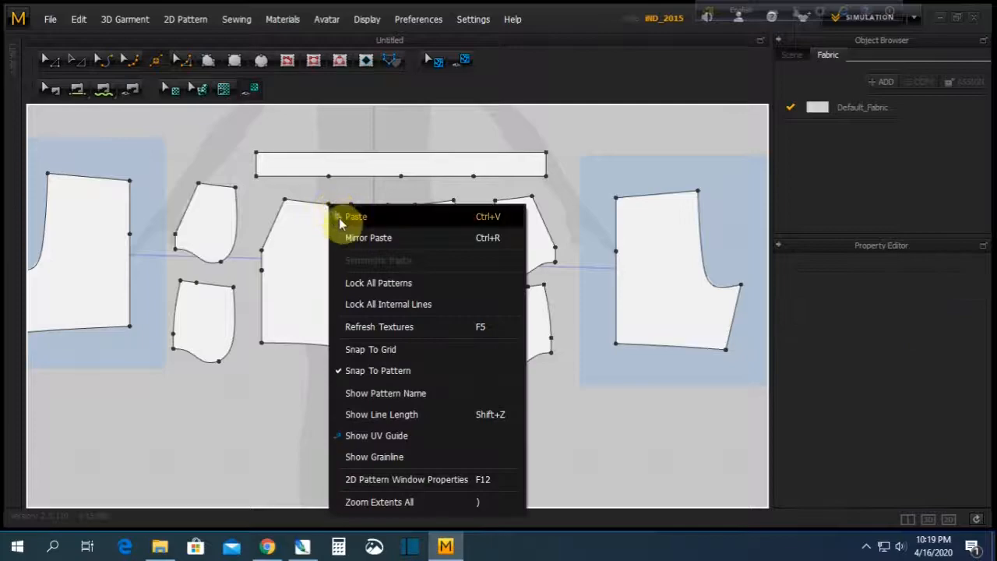
left_click(49, 61)
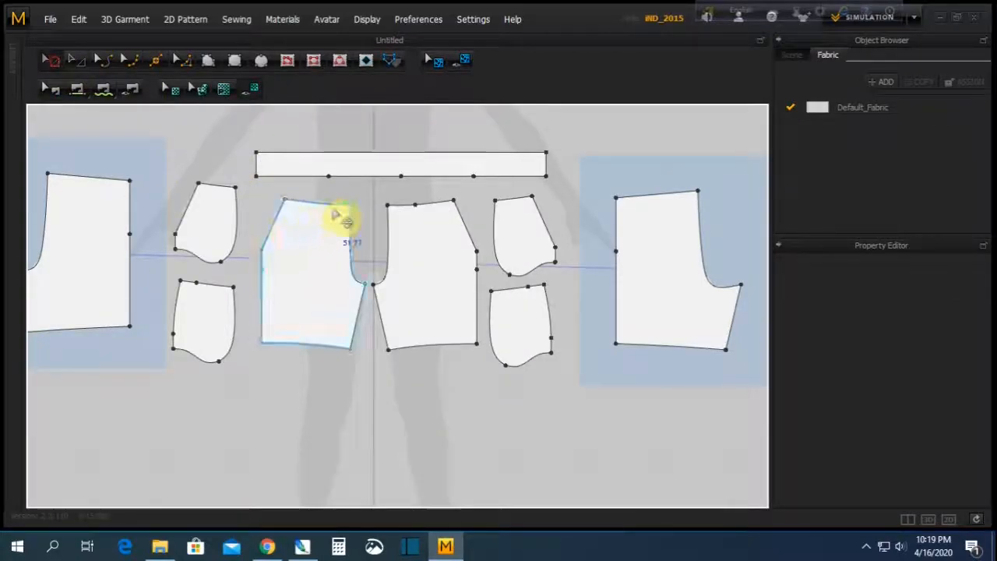
left_click(327, 203)
right_click(328, 204)
left_click(357, 217)
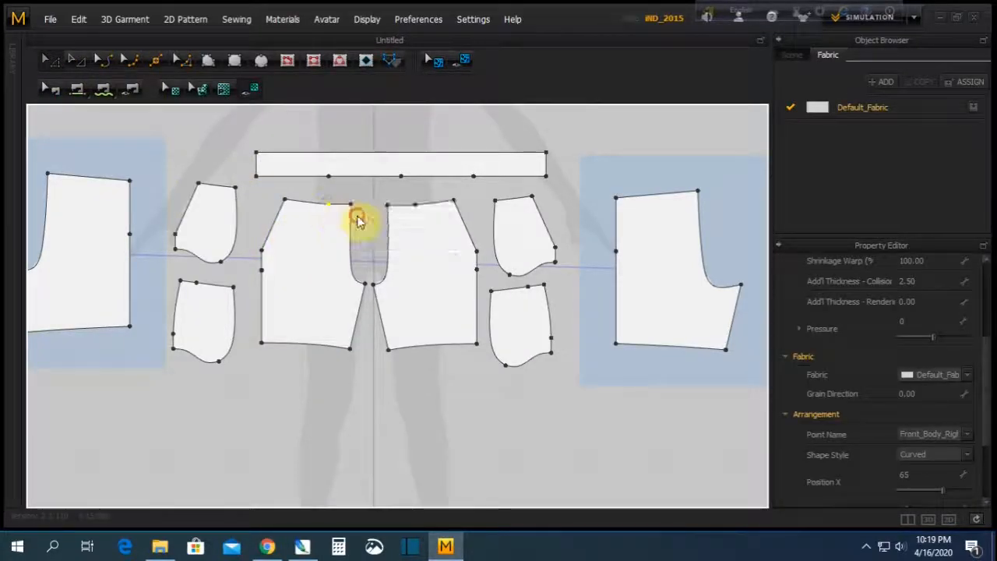
left_click(429, 218)
right_click(432, 218)
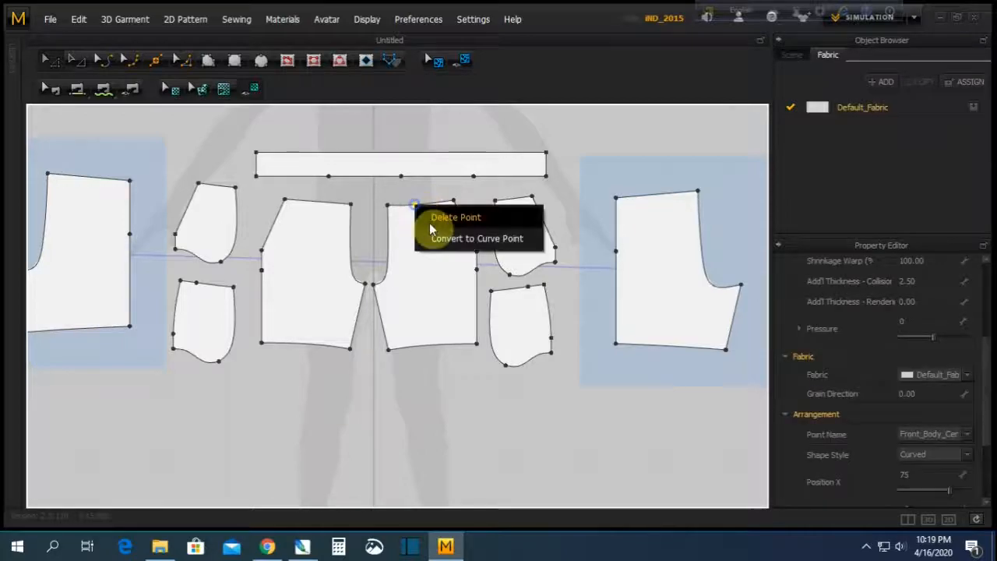
left_click(437, 219)
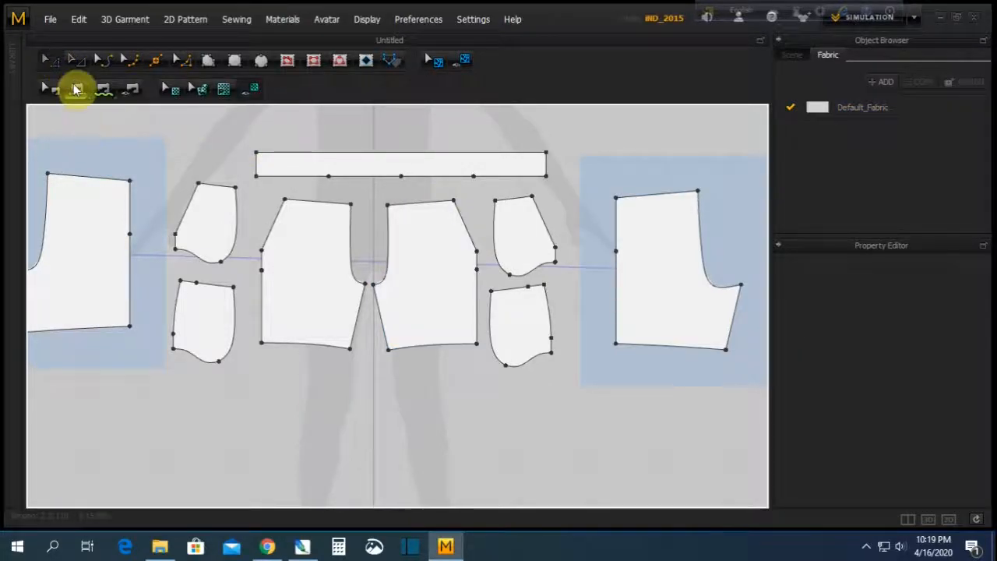
Sew the two middle segments of the waistband's lower edge to the top edges of the two front panels
left_click(103, 88)
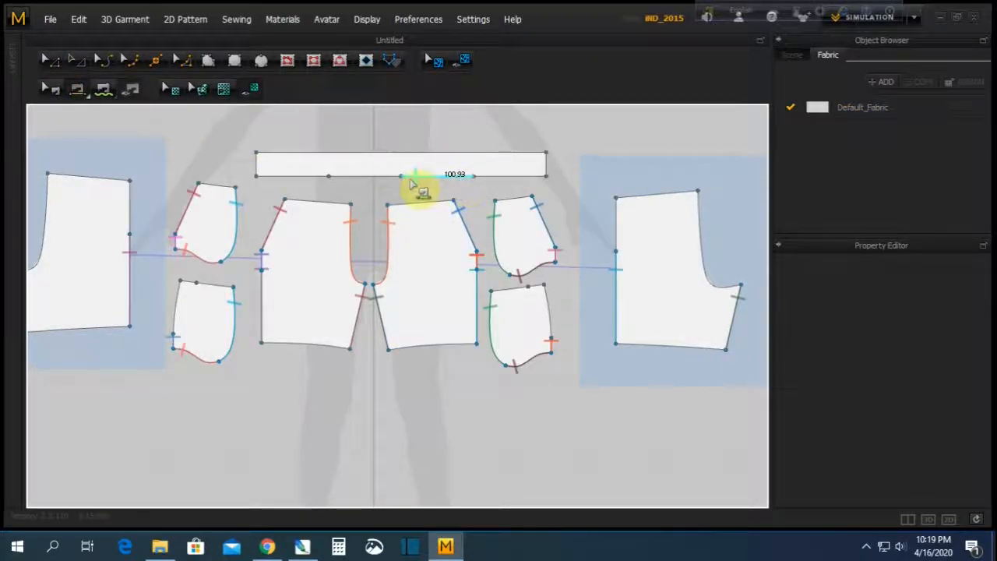
left_click(406, 179)
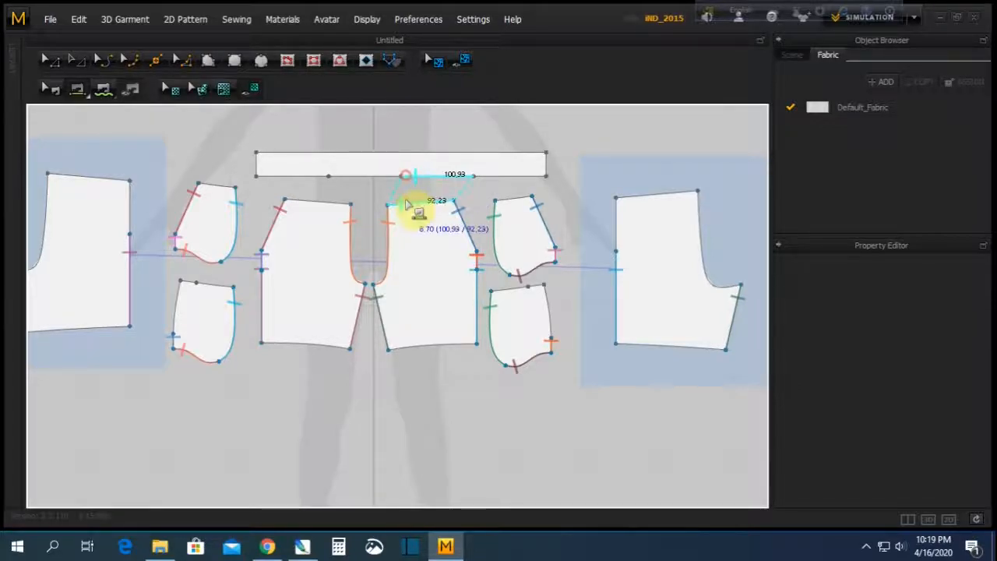
left_click(408, 205)
left_click(345, 204)
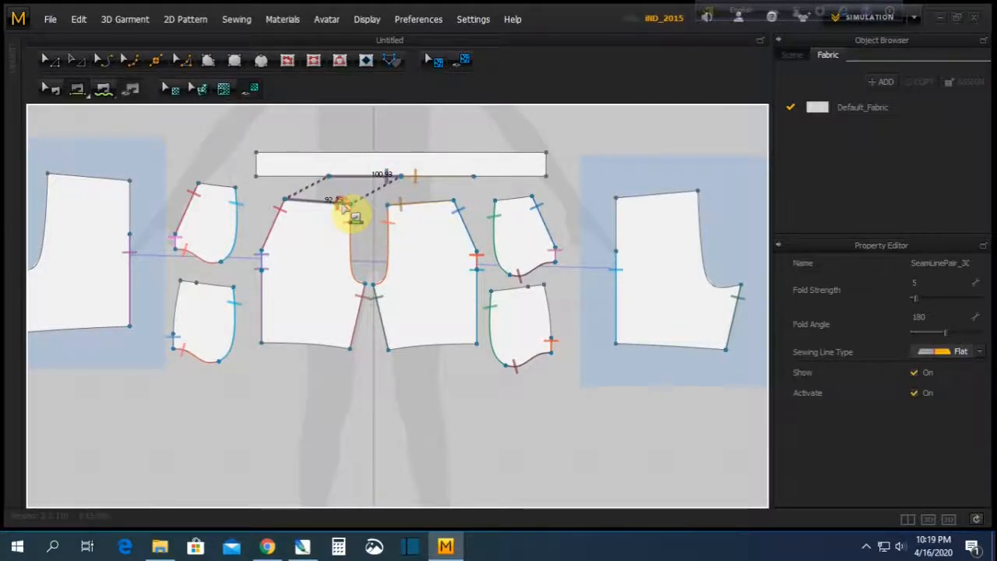
Sew the two outer segments of the waistband's lower edge to the top edges of the two back panels
left_click(485, 179)
left_click(630, 200)
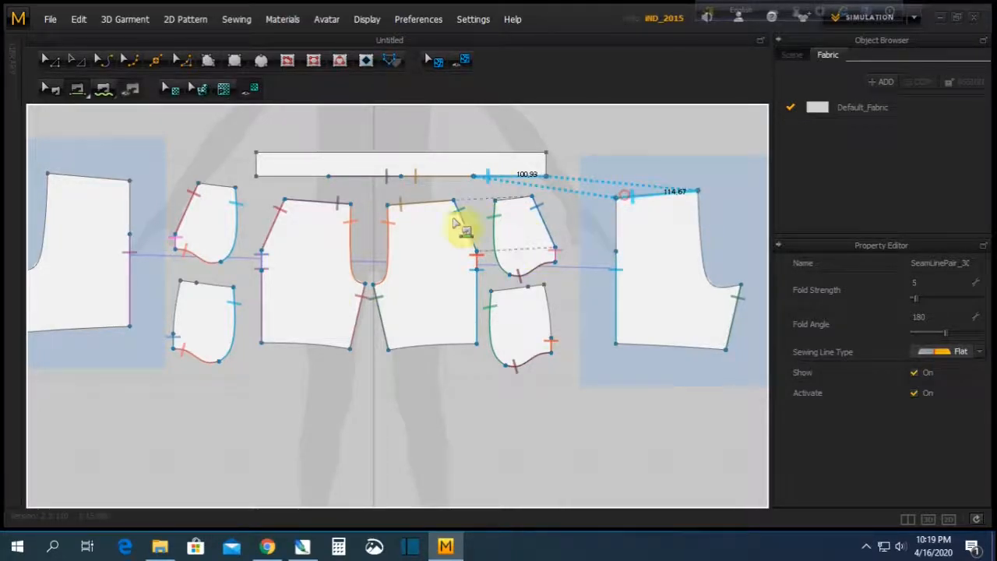
left_click(322, 177)
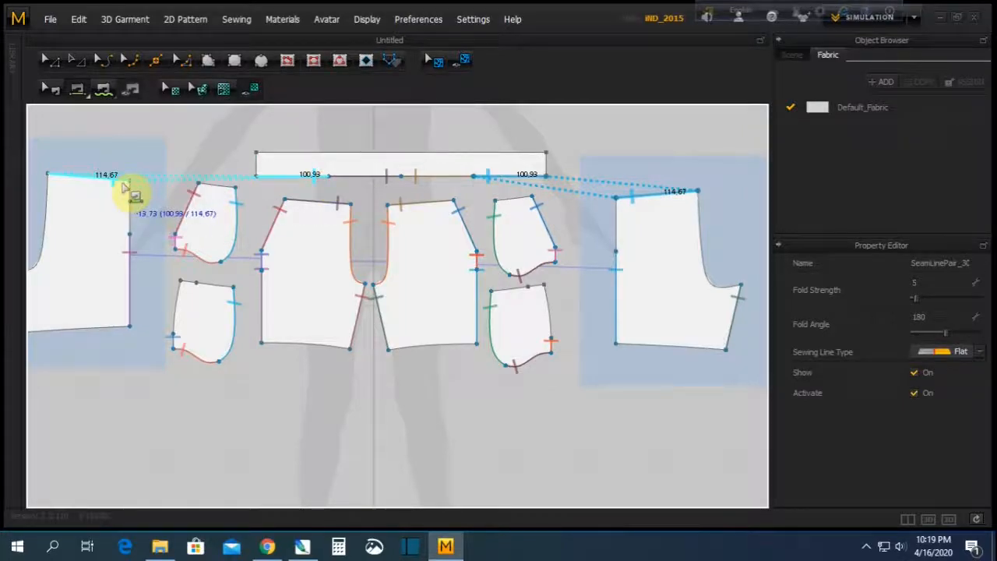
left_click(117, 178)
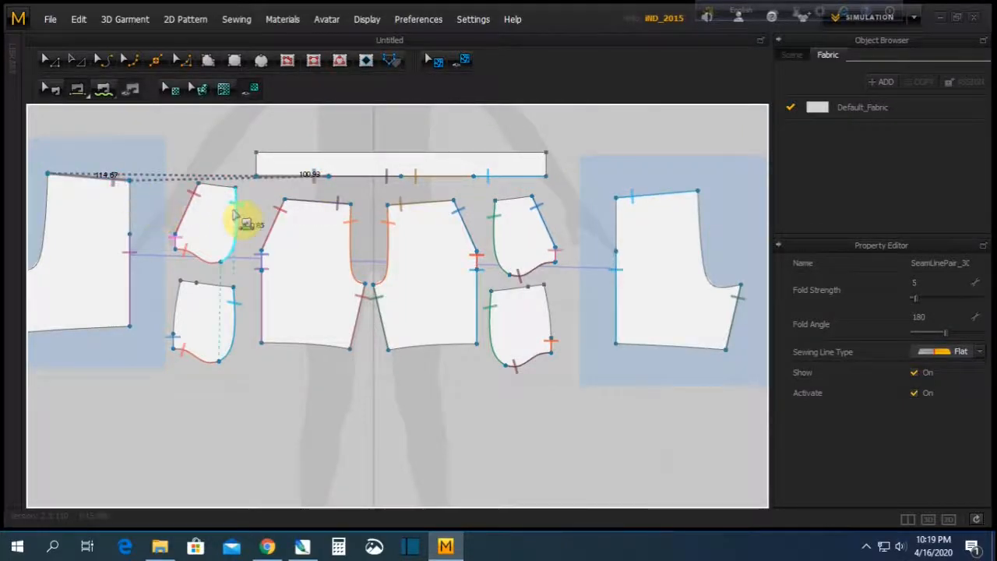
Sew the two short ends of the waistband together
left_click(258, 162)
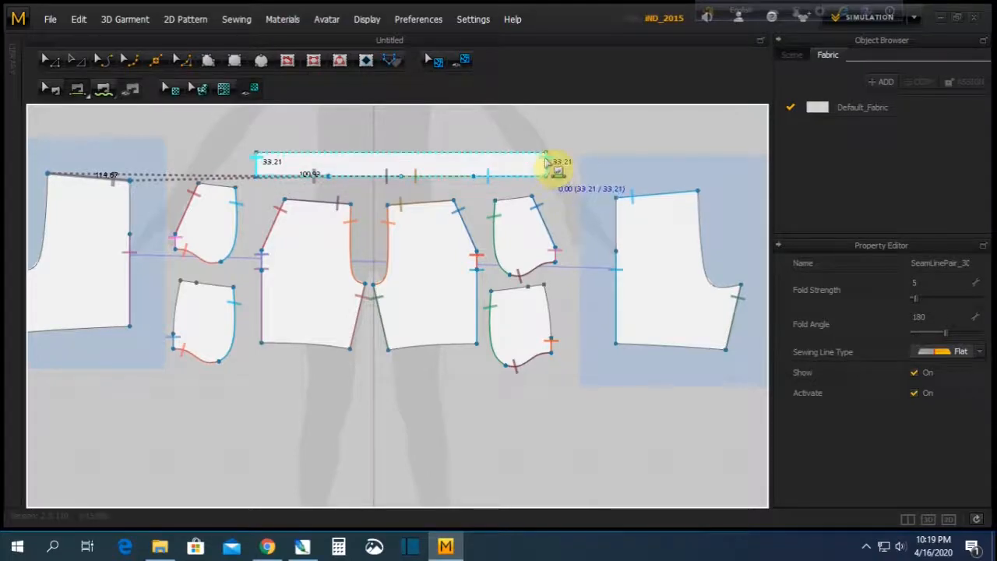
left_click(549, 163)
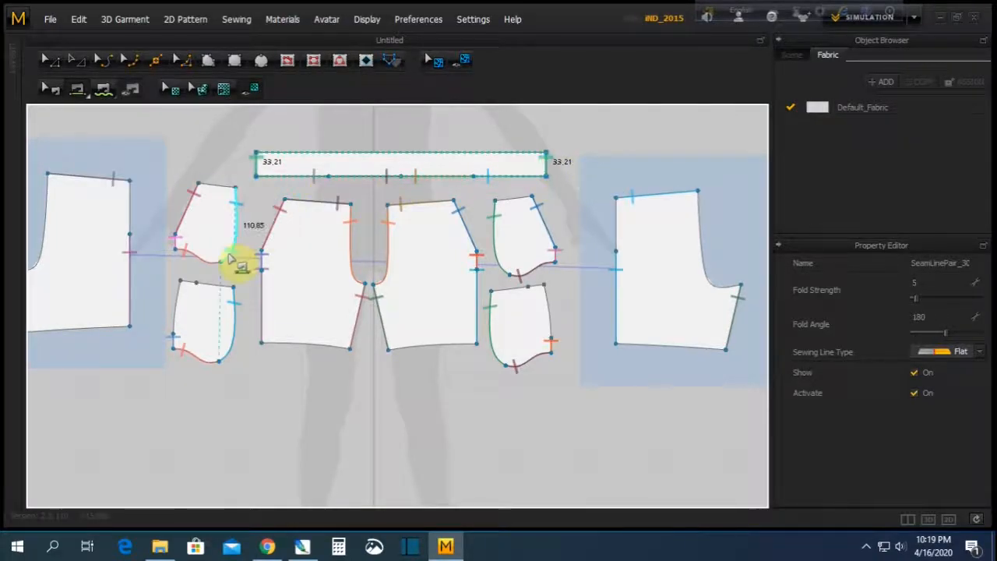
scroll(257, 251, "down", 2)
scroll(305, 267, "down", 2)
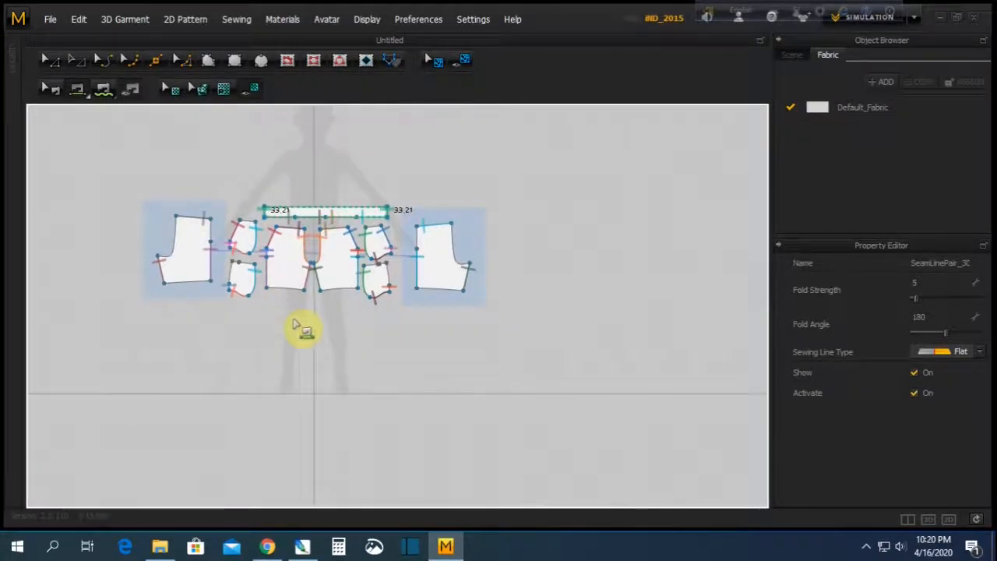
Show the garment in 3D and move a pocket piece on the avatar's right side inward behind the front panel
left_click(928, 520)
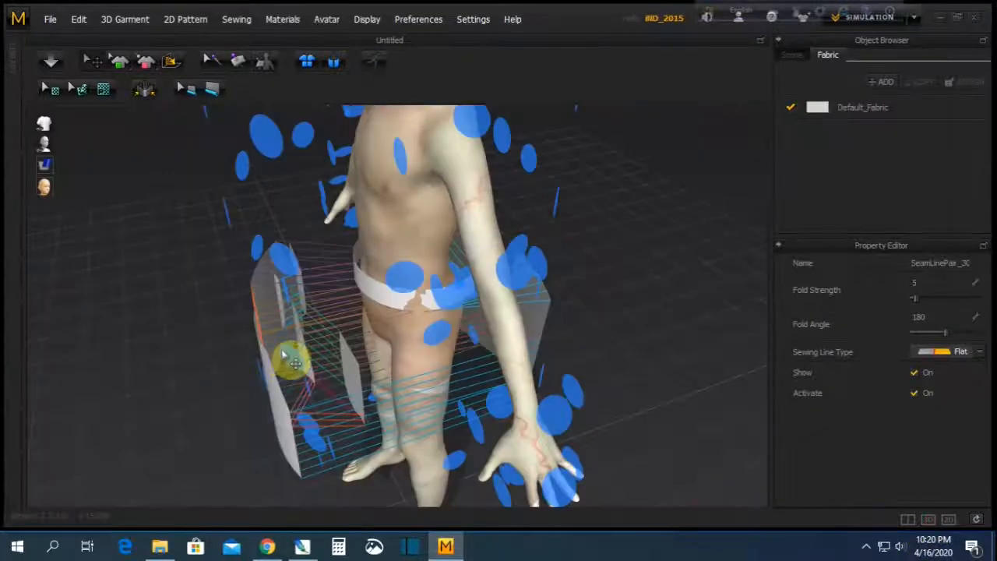
right_click_drag(187, 325, 467, 304)
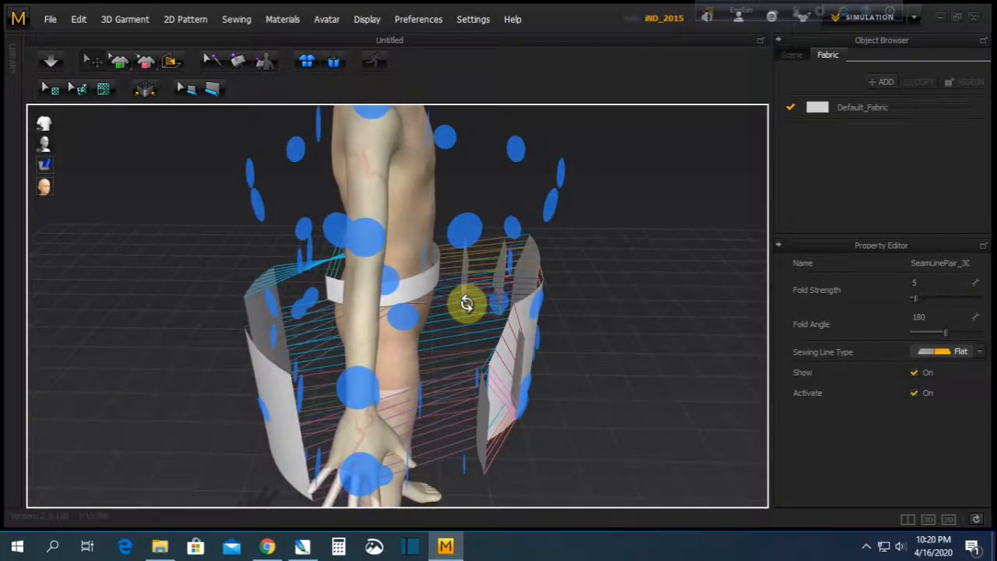
left_click(520, 380)
left_click_drag(532, 370, 473, 337)
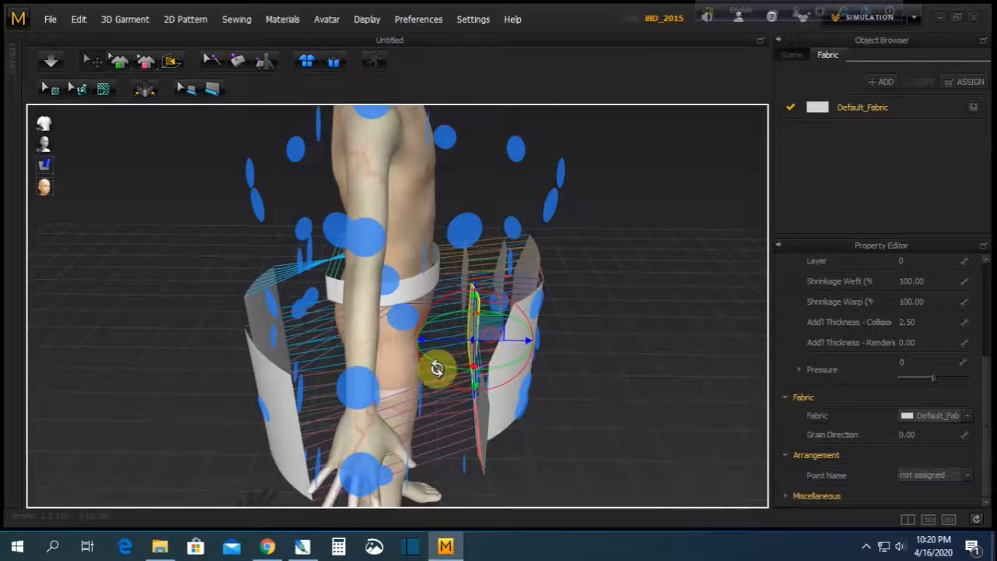
Move the other pocket piece on the avatar's right side inward, between the body and the front panel
right_click_drag(455, 278, 356, 267)
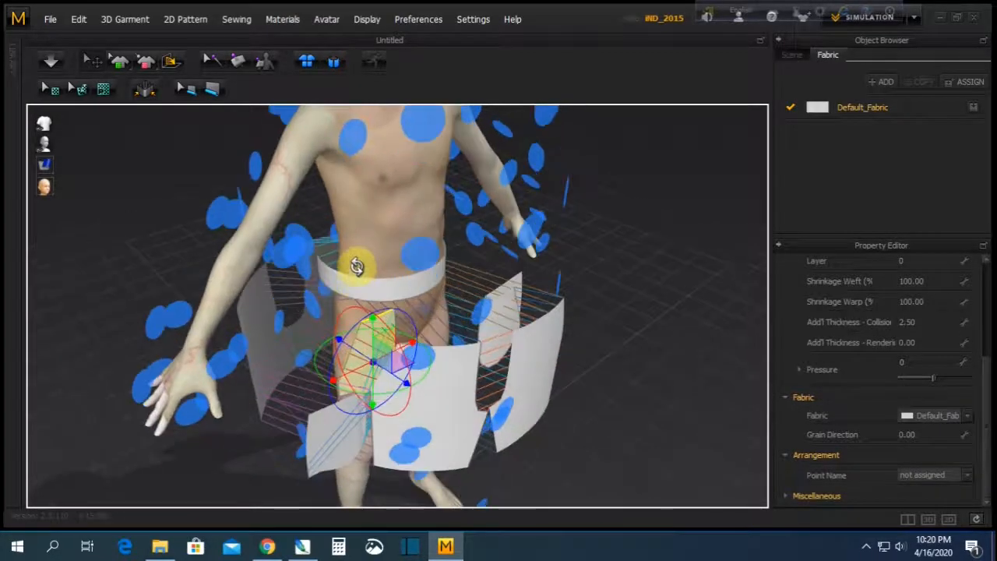
right_click_drag(337, 410, 331, 399)
left_click(325, 415)
left_click_drag(340, 398, 377, 336)
Move a left-side pocket piece closer to the body and bring the piece near the right hand in behind the right front panel
right_click_drag(228, 257, 527, 383)
left_click_drag(574, 366, 461, 327)
right_click_drag(584, 357, 242, 277)
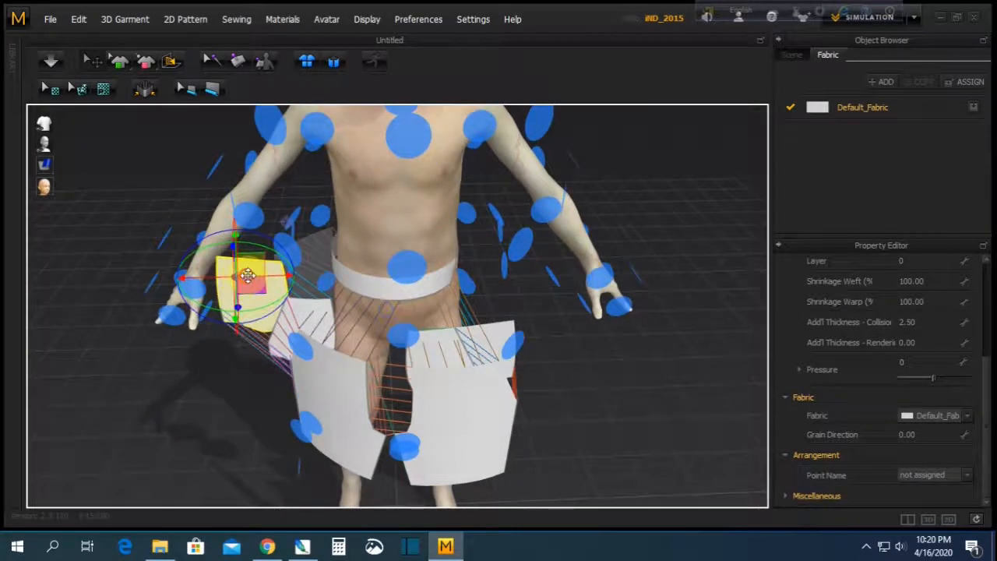
left_click_drag(248, 274, 323, 300)
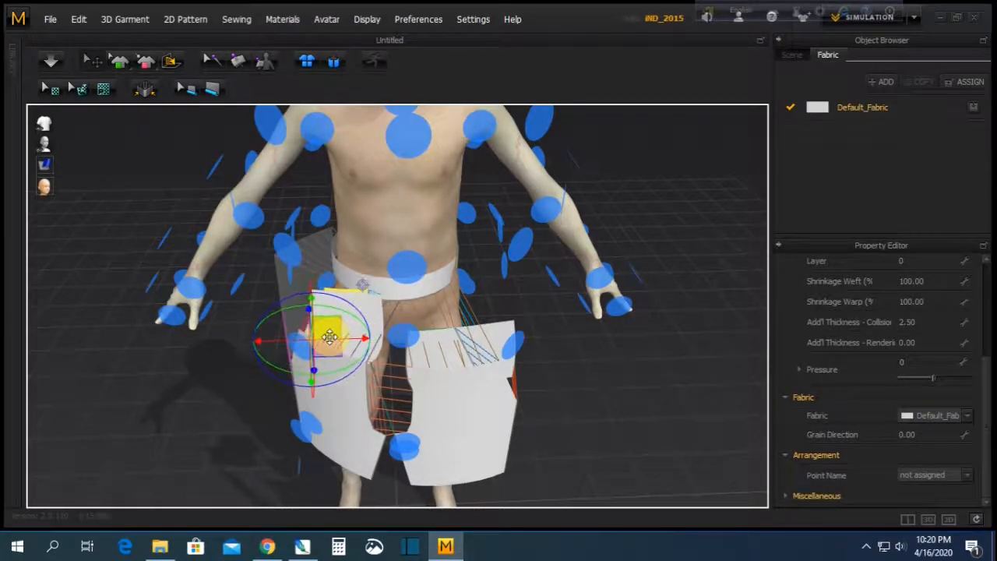
Reposition the remaining pocket piece on the avatar's left side behind the left front panel
right_click_drag(243, 348, 557, 335)
right_click_drag(613, 318, 644, 285)
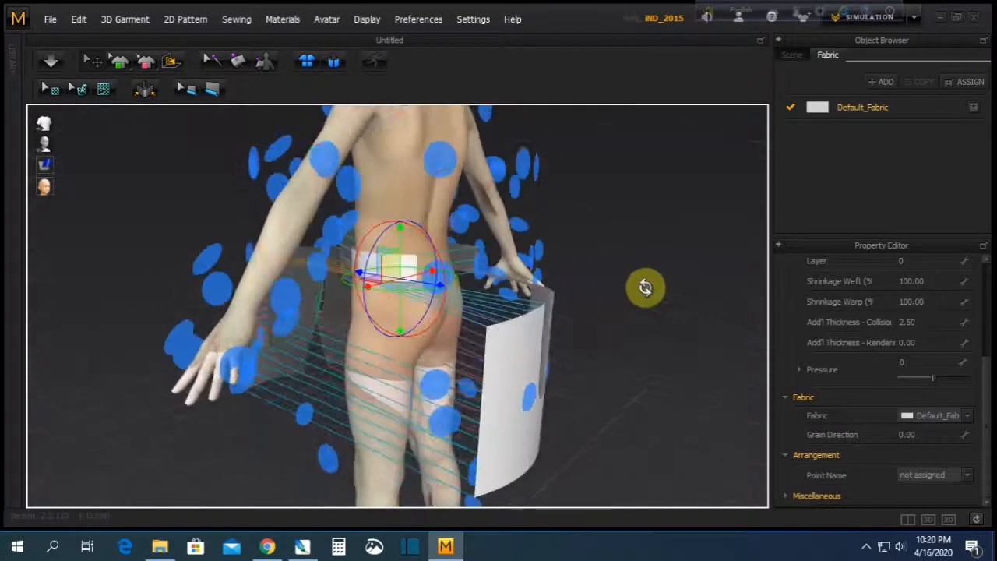
right_click_drag(400, 338, 408, 385)
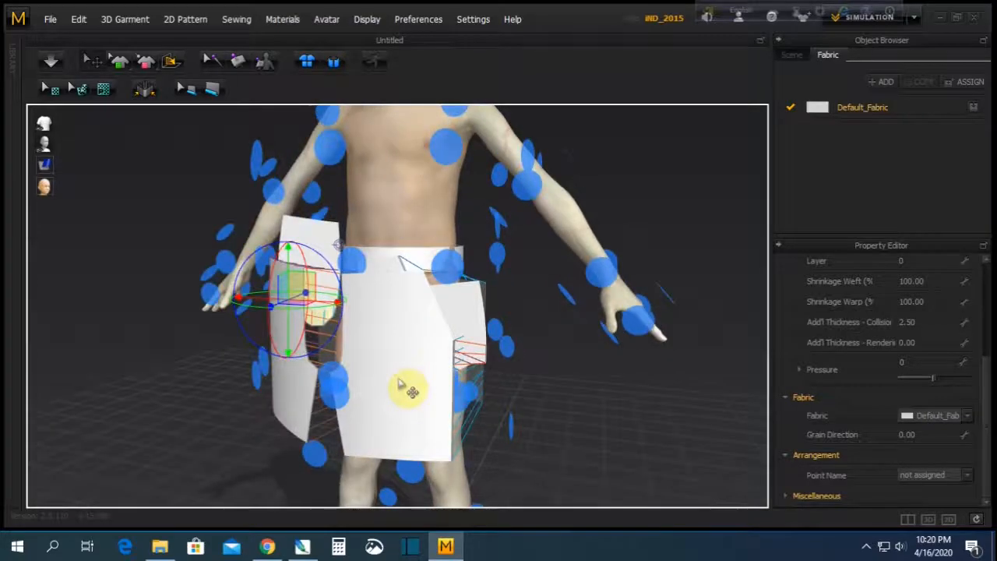
left_click(462, 304)
left_click_drag(453, 301, 455, 270)
right_click_drag(382, 379, 418, 436)
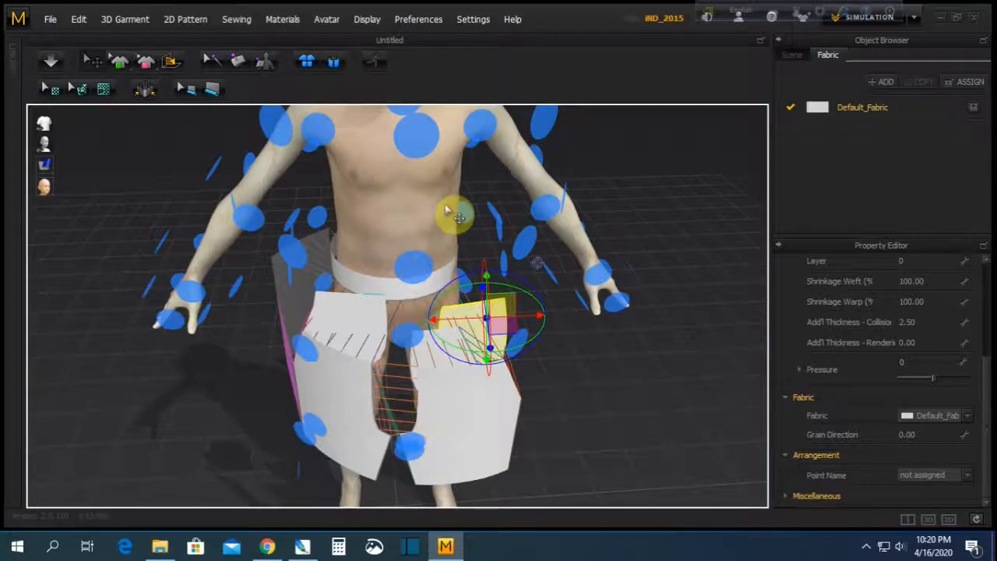
Hide the avatar's arrangement points and clear the selection
left_click(379, 186)
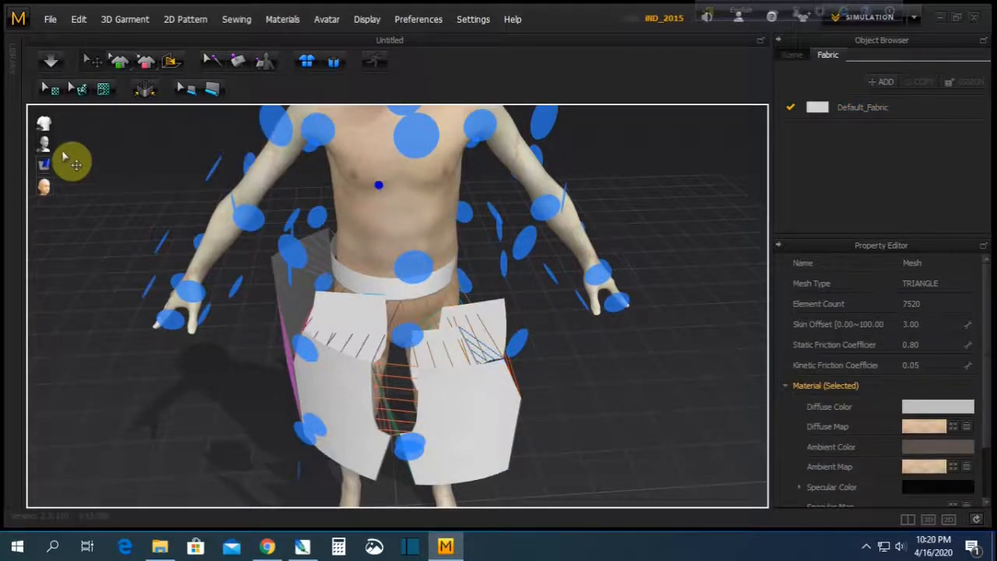
mouse_move(44, 143)
left_click(86, 143)
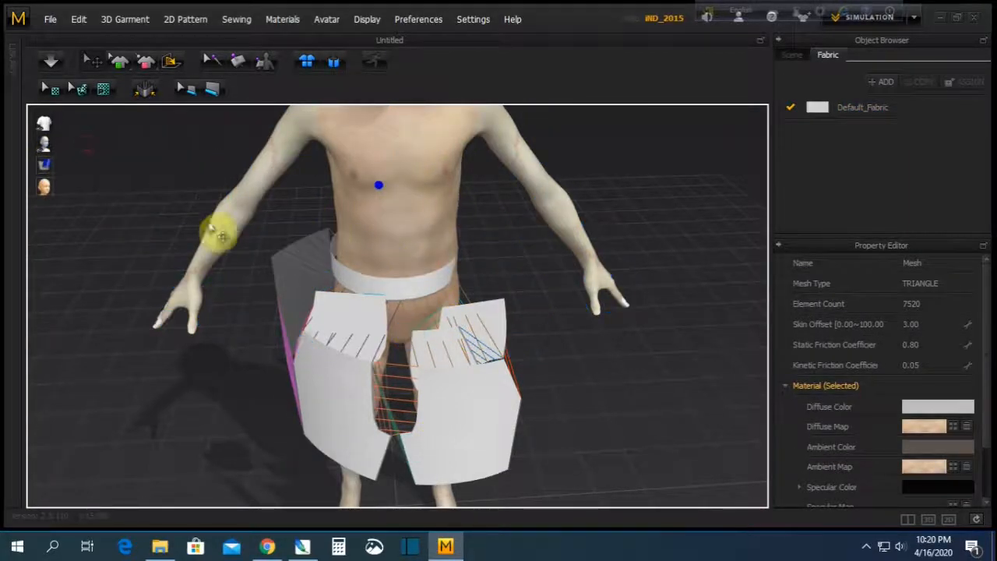
right_click(150, 208)
left_click(187, 221)
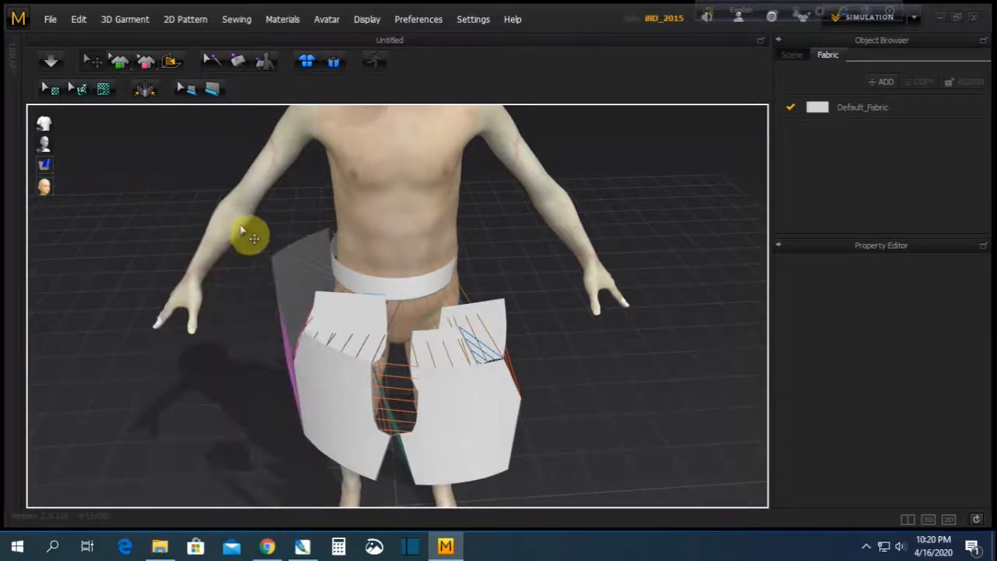
scroll(418, 313, "down", 3)
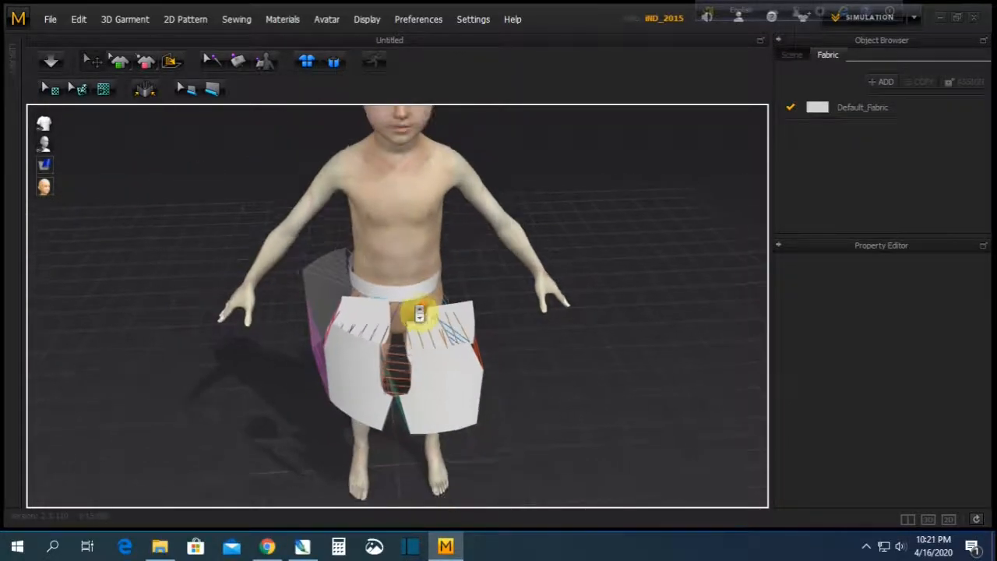
Simulate the sewn pieces to drape the shorts on the avatar
left_click(50, 66)
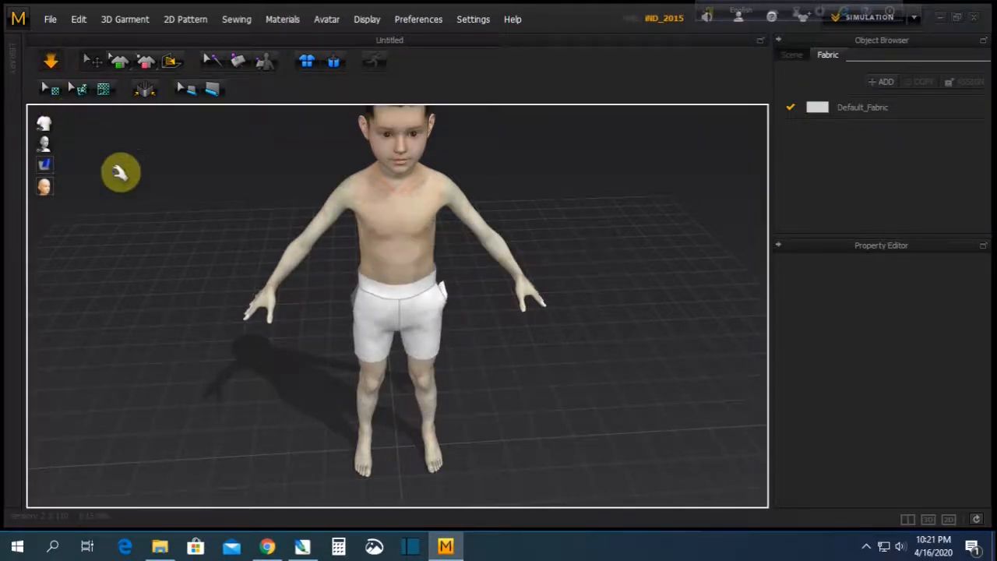
right_click_drag(395, 263, 407, 220)
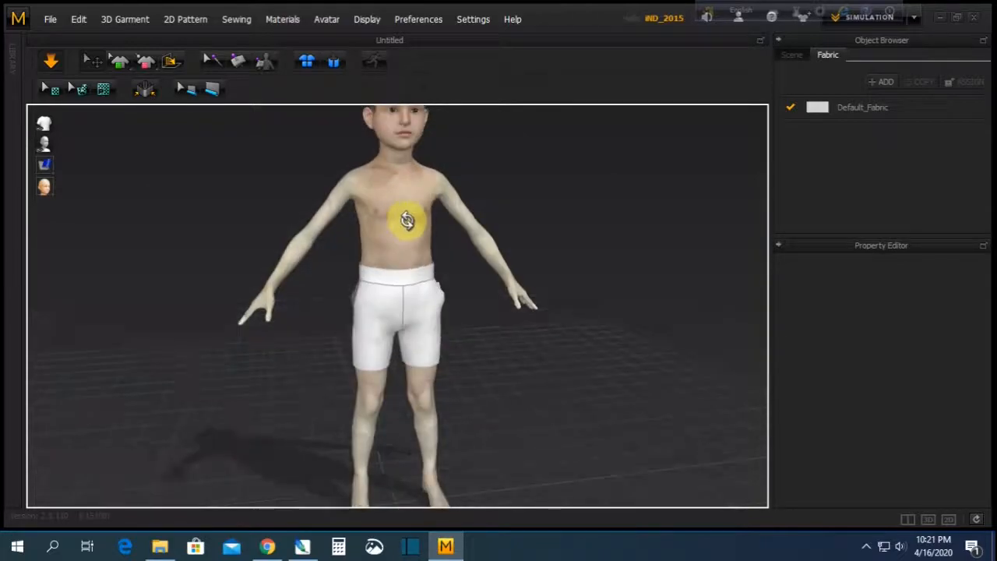
Show the 3D and 2D windows side by side and sew the curved crotch edges of the two back panels together
left_click(908, 519)
scroll(621, 310, "up", 3)
scroll(601, 301, "down", 2)
left_click(520, 90)
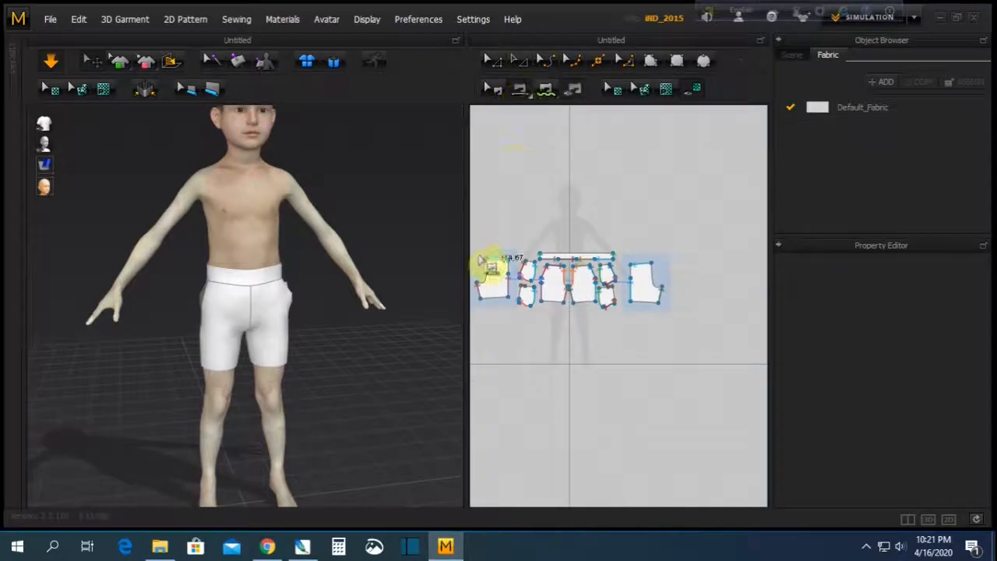
left_click(488, 270)
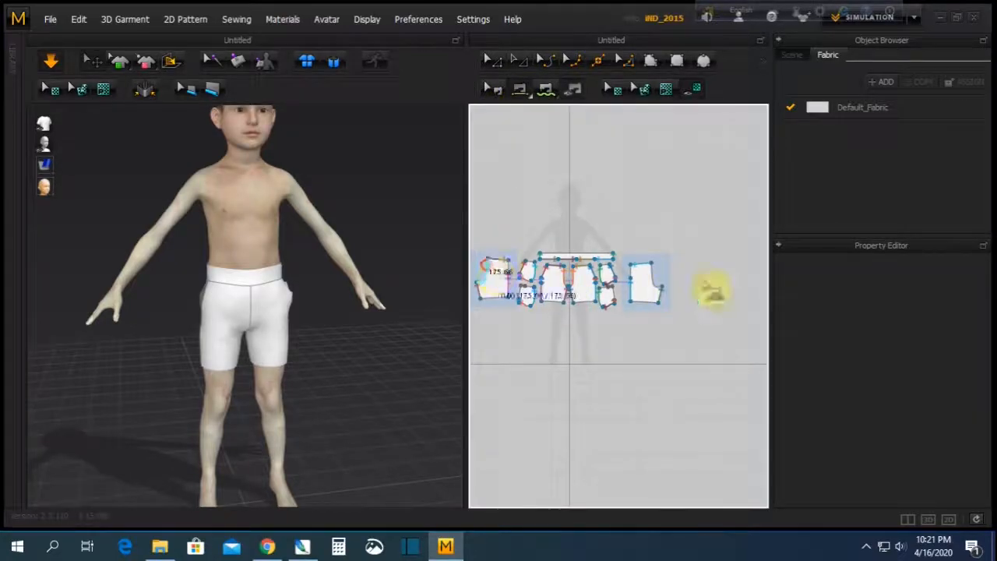
left_click(661, 281)
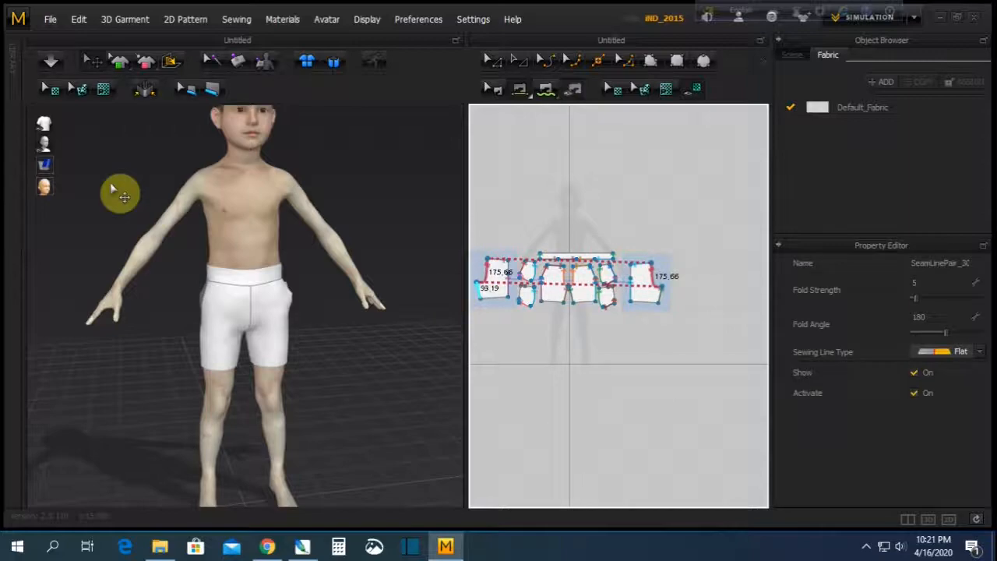
Simulate the shorts with the centre-back seam joined and check them from the side and back
left_click(50, 62)
right_click_drag(223, 312, 372, 321)
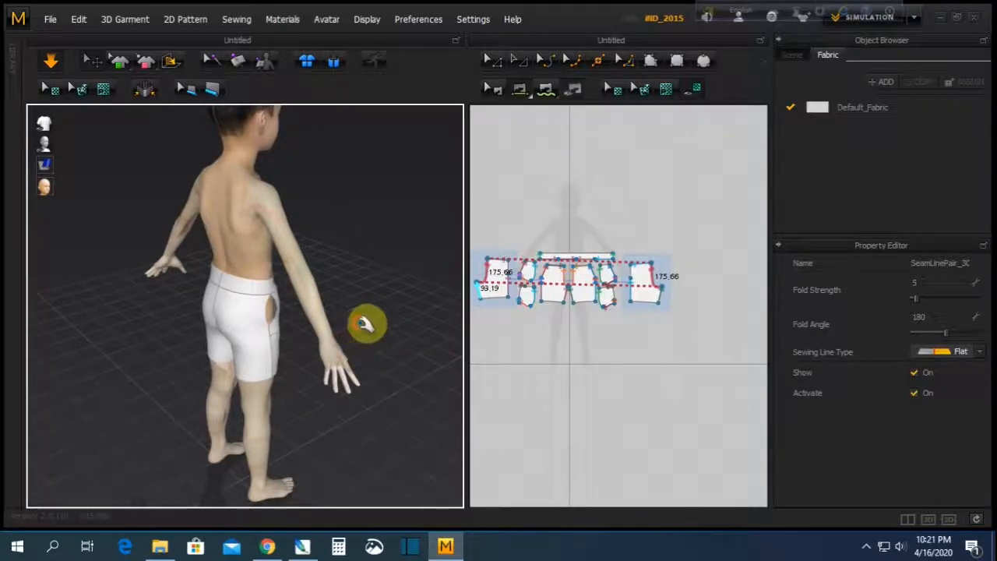
left_click(367, 323)
right_click_drag(227, 329, 275, 337)
Sew the upper side edge of each back panel to the outer side edge of its adjacent lower pocket piece
scroll(527, 278, "up", 5)
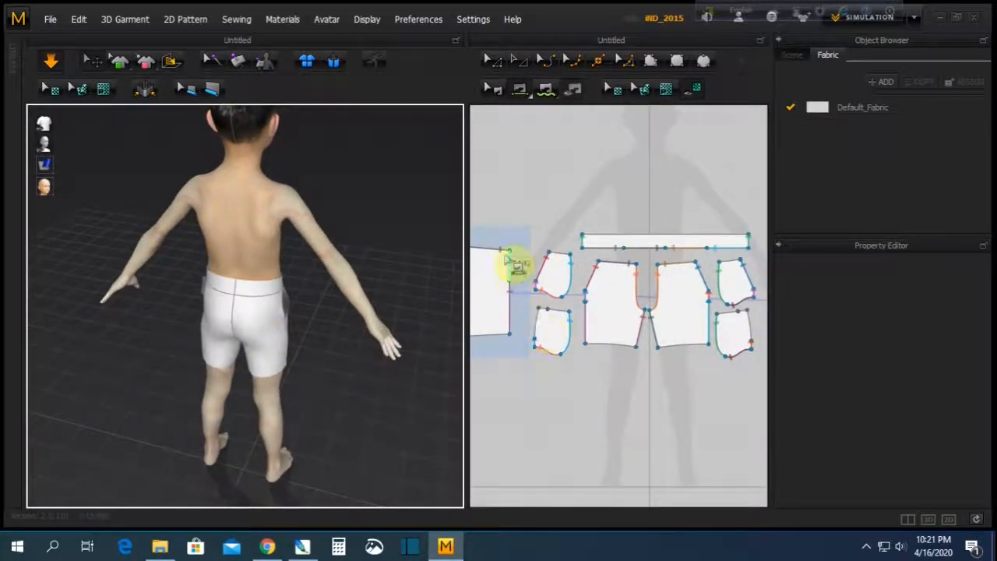
left_click_drag(514, 261, 546, 323)
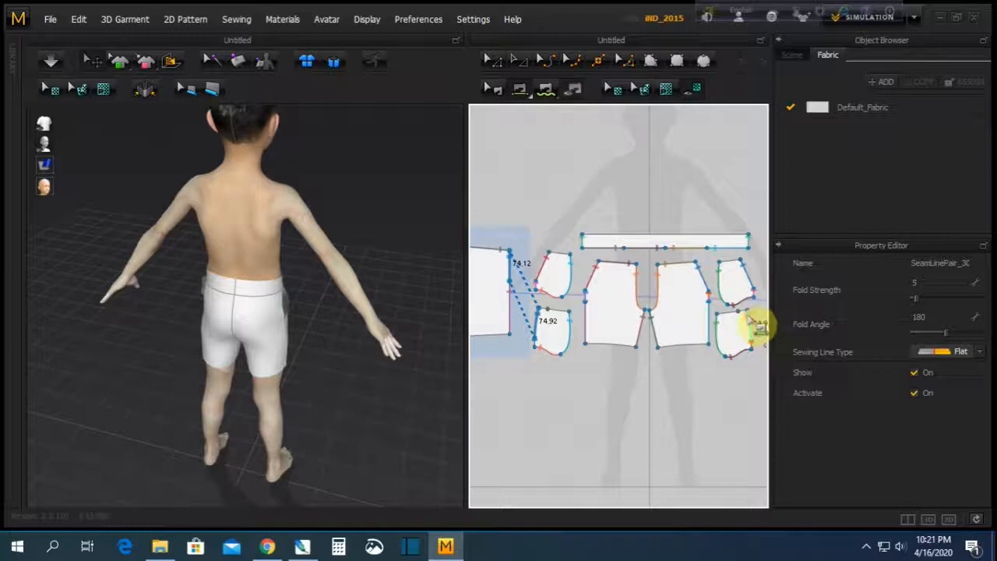
scroll(752, 321, "down", 5)
scroll(728, 304, "up", 2)
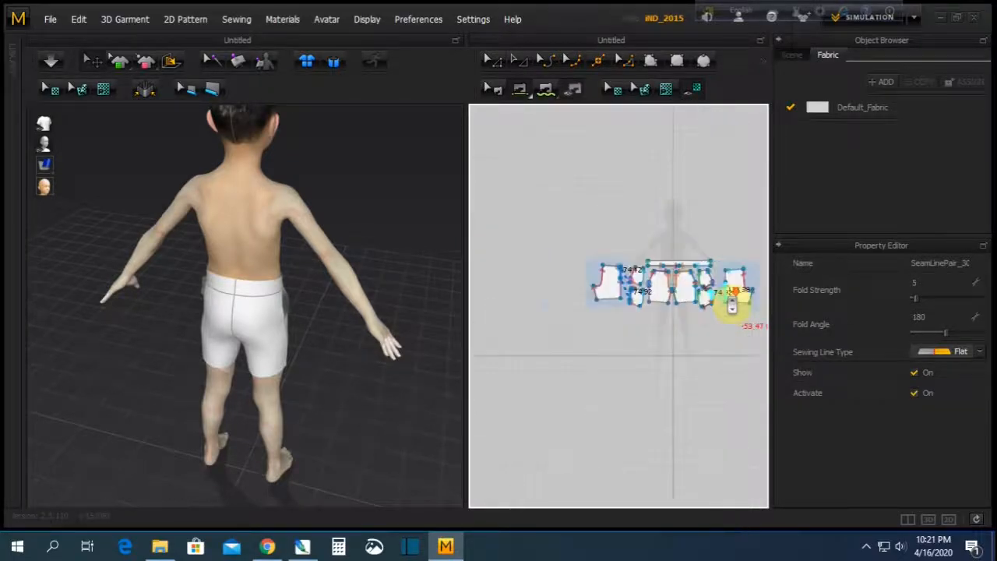
scroll(732, 306, "up", 5)
left_click(734, 240)
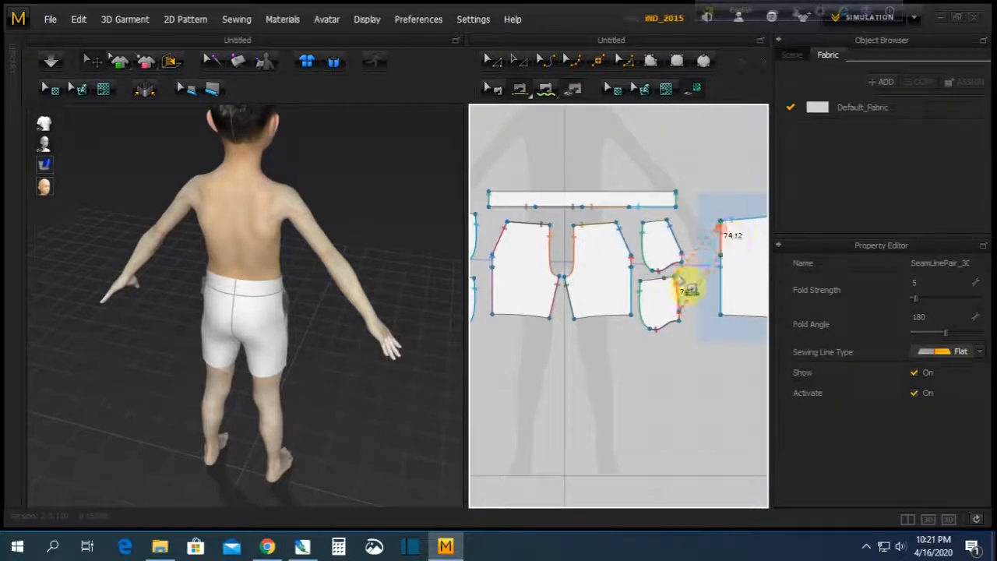
Simulate the shorts with the pocket side seams and examine the pocket openings on both sides of the avatar
left_click(51, 64)
right_click_drag(238, 353, 206, 327)
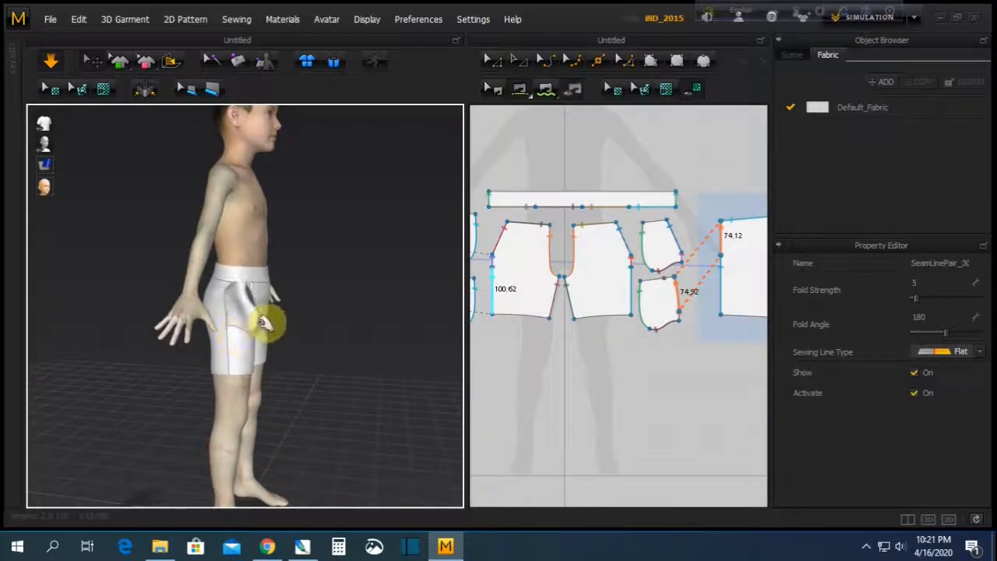
left_click(221, 324)
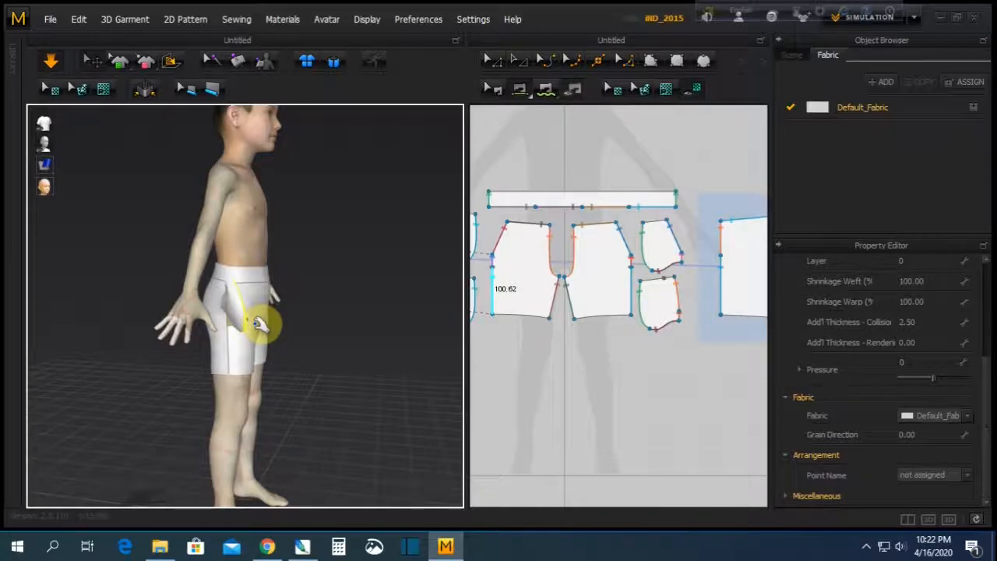
right_click_drag(207, 294, 270, 315)
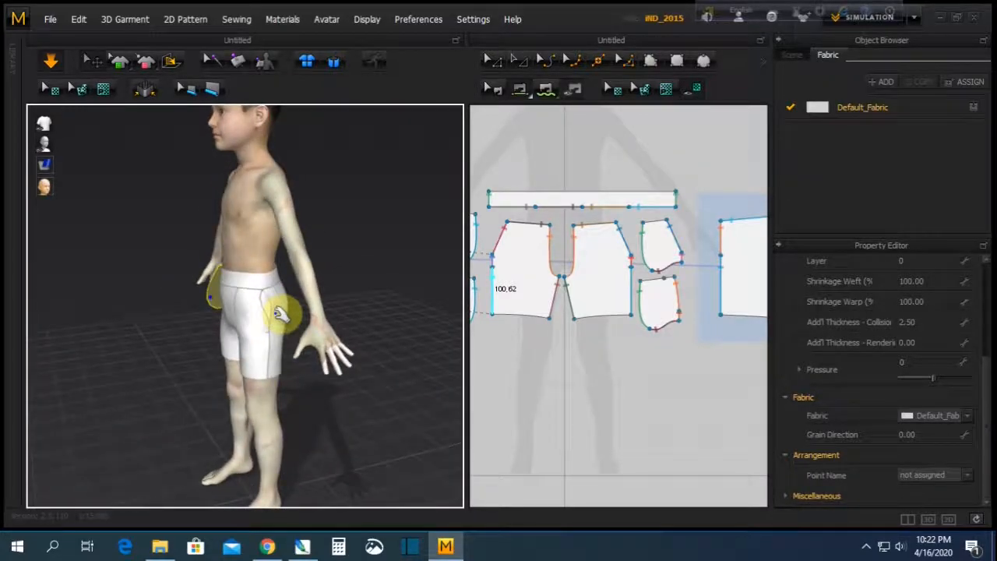
right_click_drag(282, 314, 226, 320)
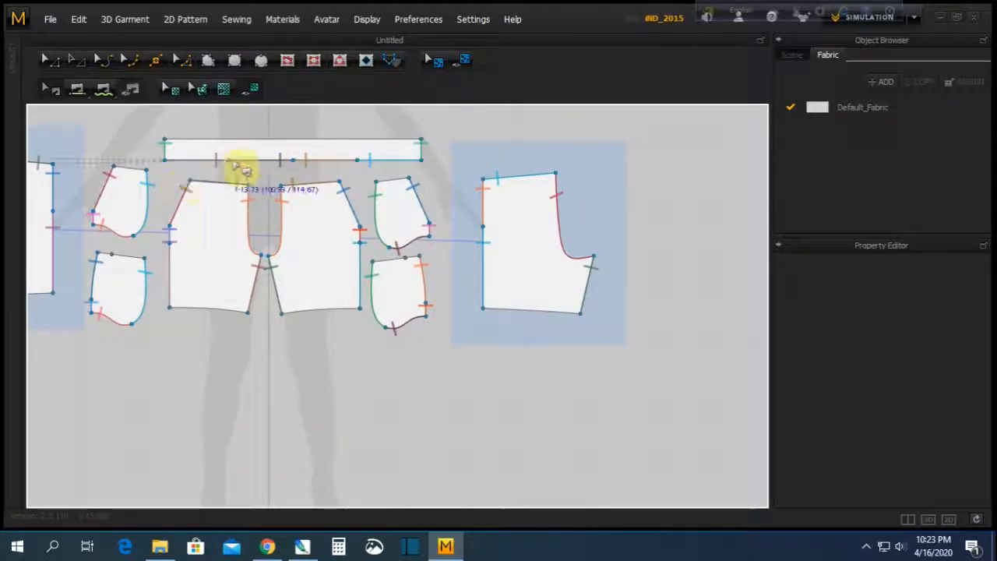
Delete the seams joining the waist edges of both front panels to the waistband
scroll(254, 172, "up", 2)
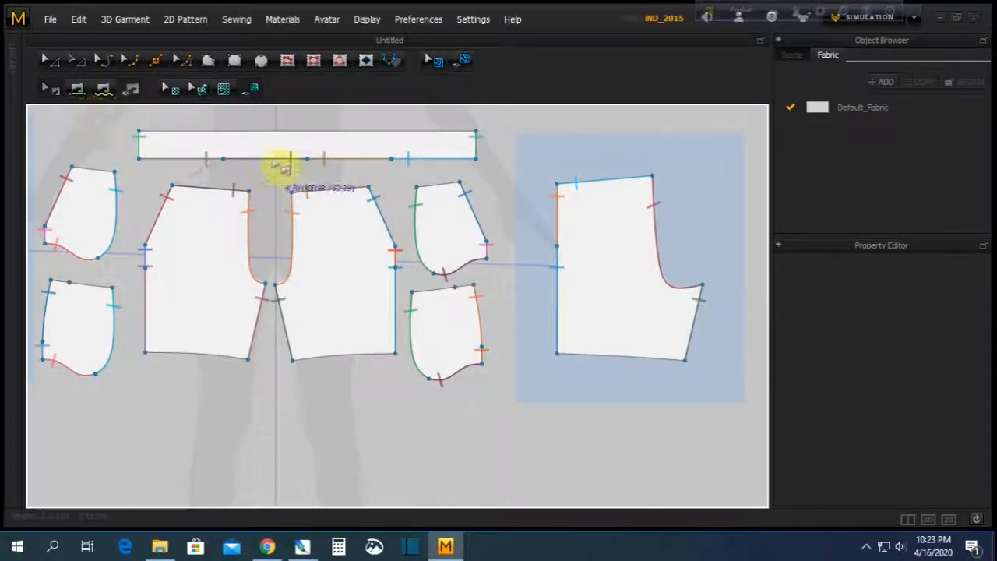
left_click(272, 162)
right_click(273, 161)
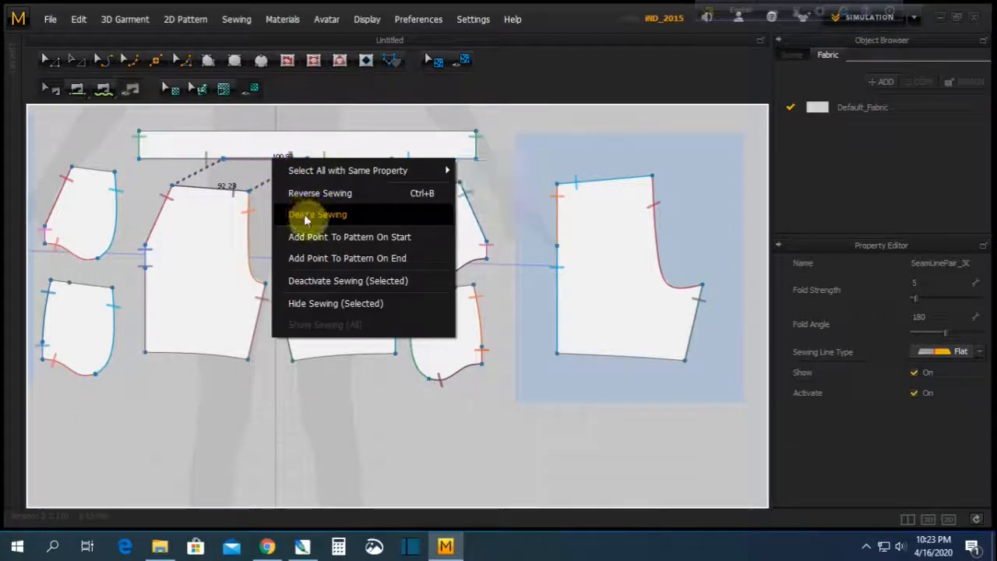
left_click(311, 193)
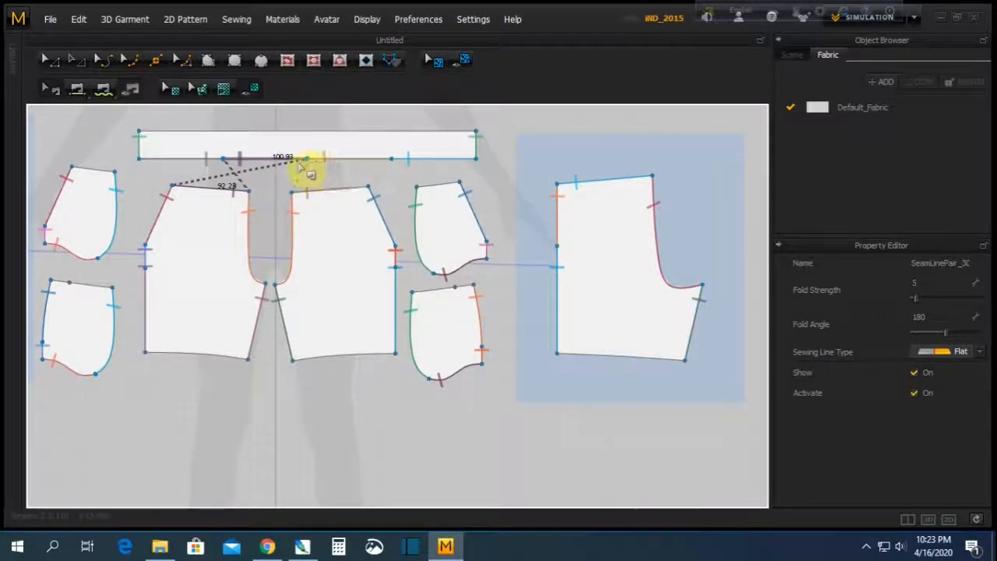
right_click(290, 163)
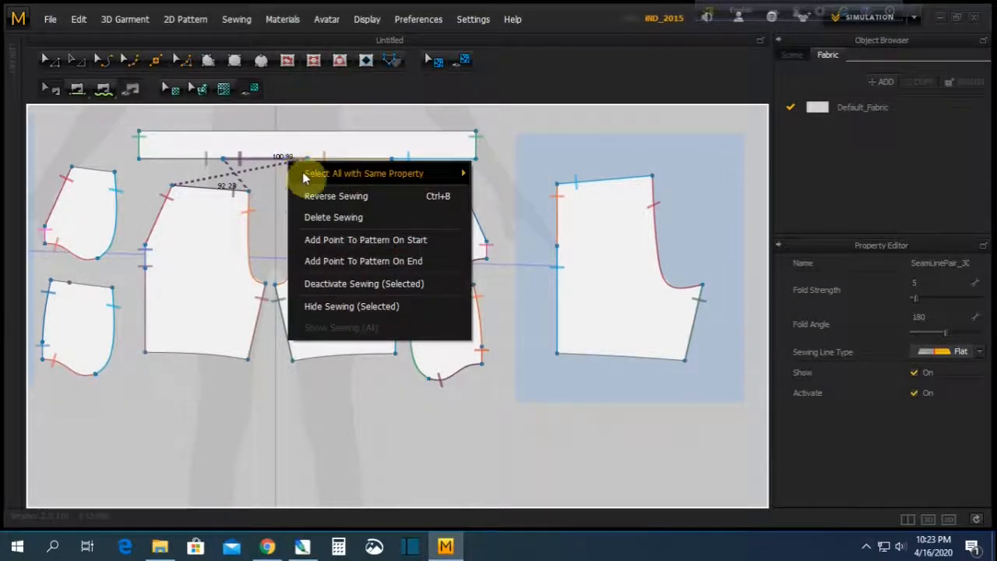
left_click(316, 218)
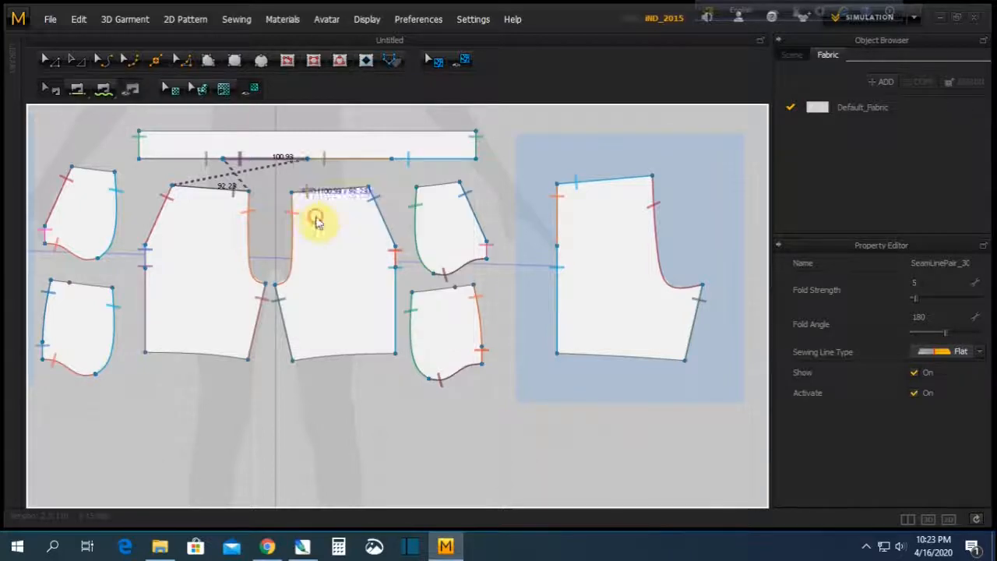
right_click(331, 162)
left_click(361, 214)
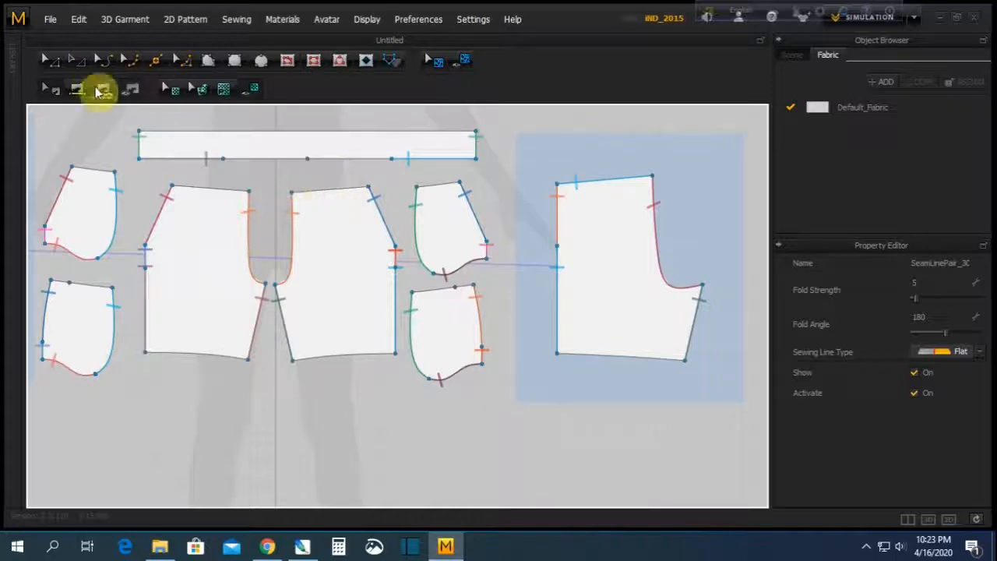
Add waistband points about 26 mm inside the two side points and sew the front panels' waist edges to the segments between them and the centre
left_click(156, 60)
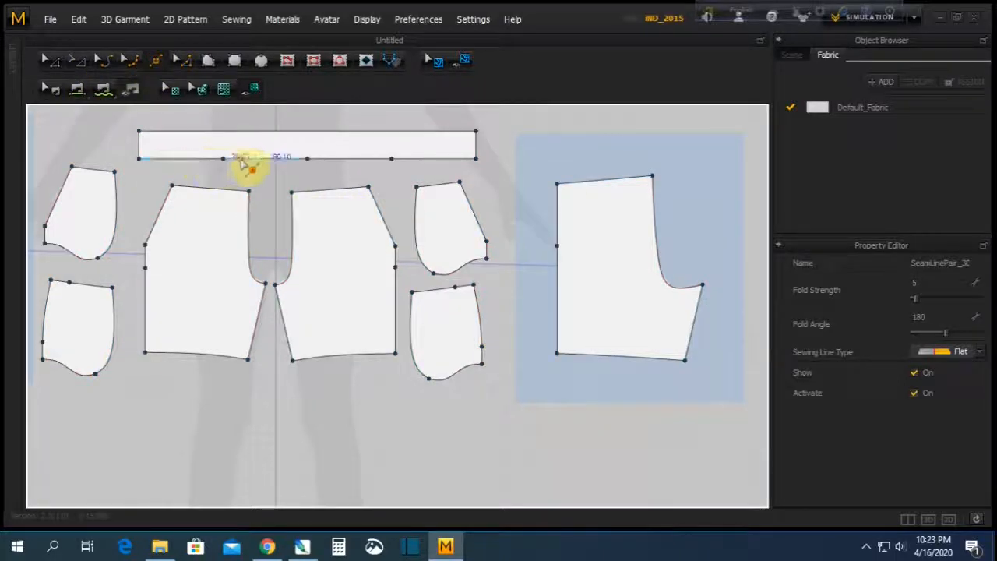
left_click(244, 158)
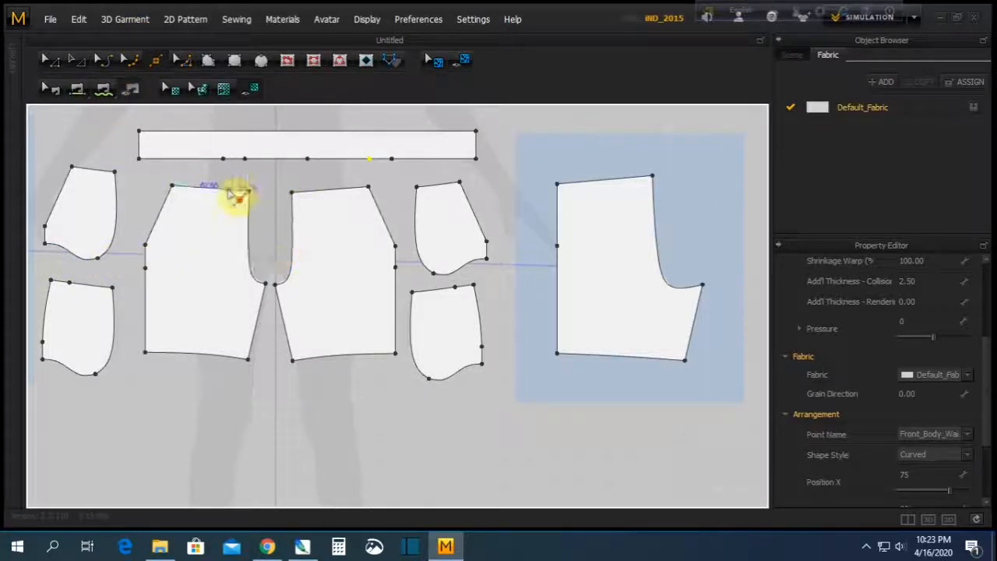
left_click(102, 88)
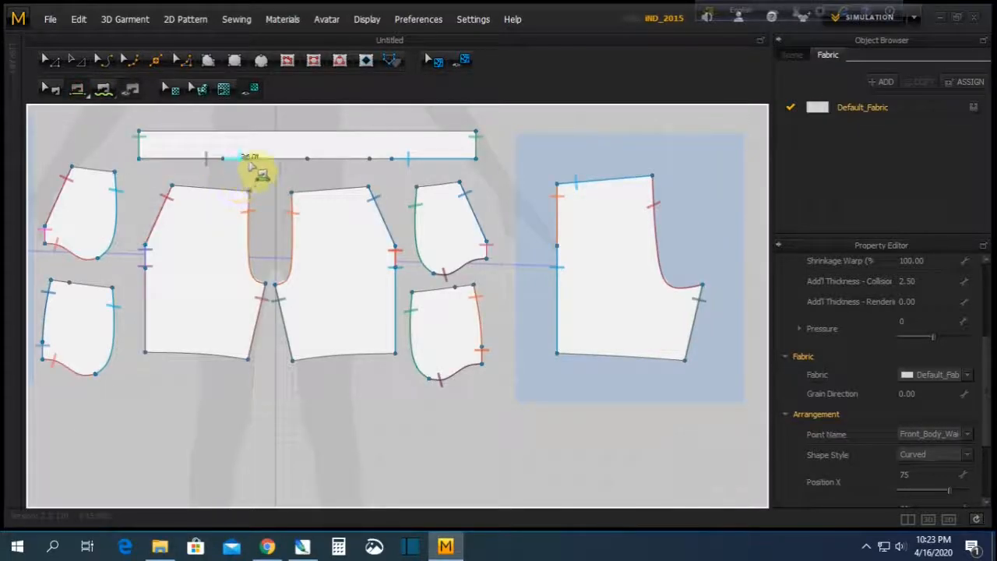
left_click(298, 158)
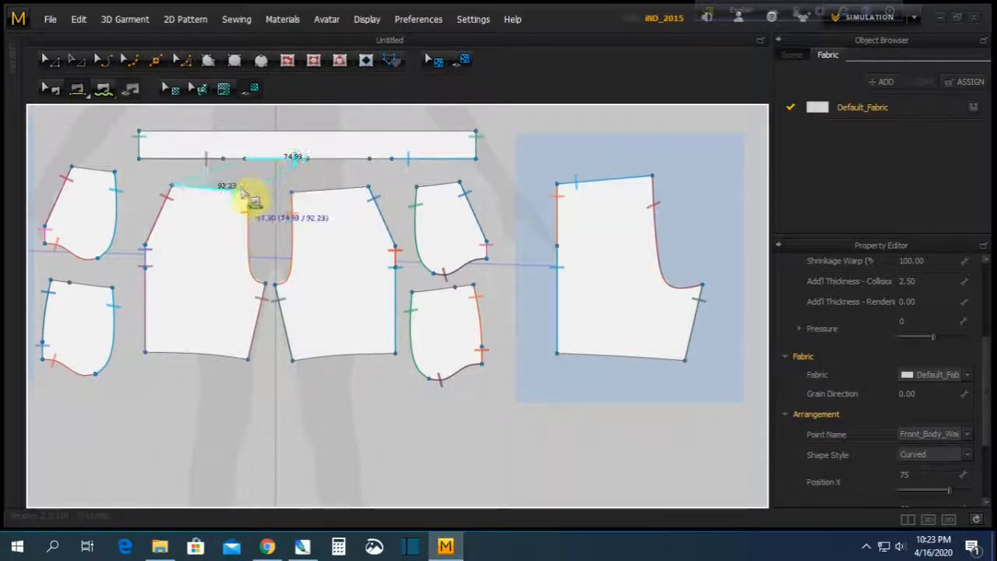
left_click(241, 189)
left_click(310, 159)
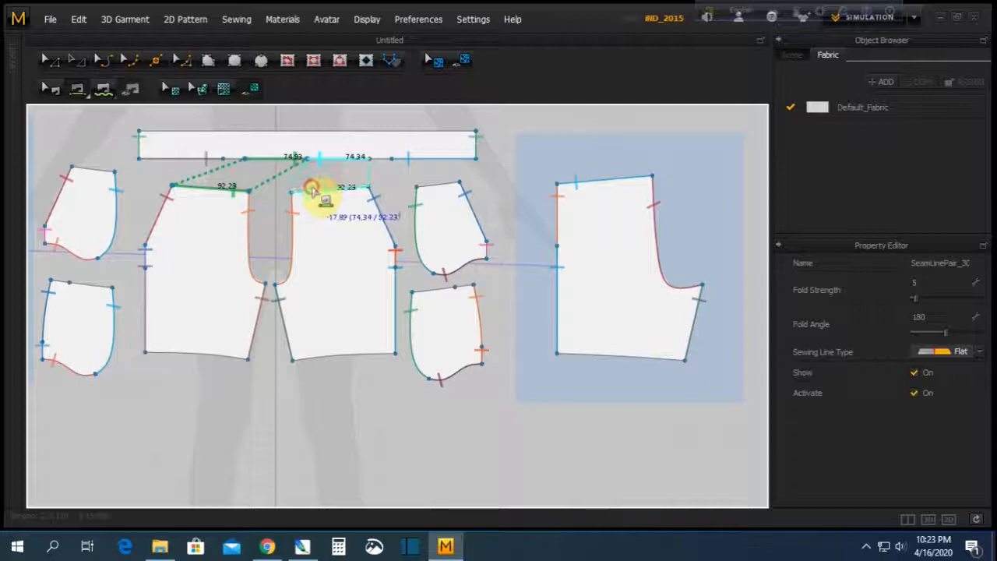
left_click(311, 189)
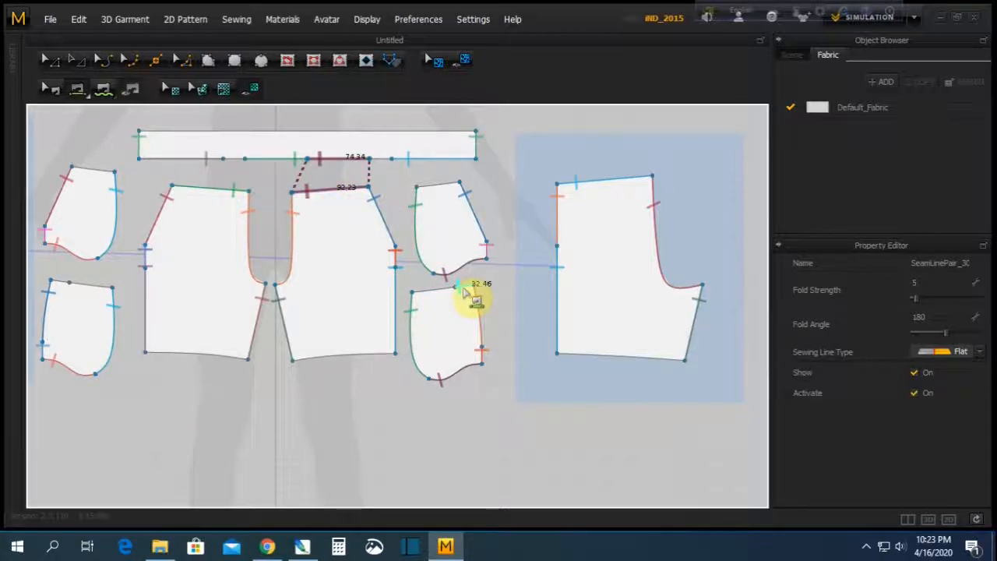
Sew the short outer top segment of each lower pocket piece to the matching 26 mm segment of the waistband
left_click(460, 288)
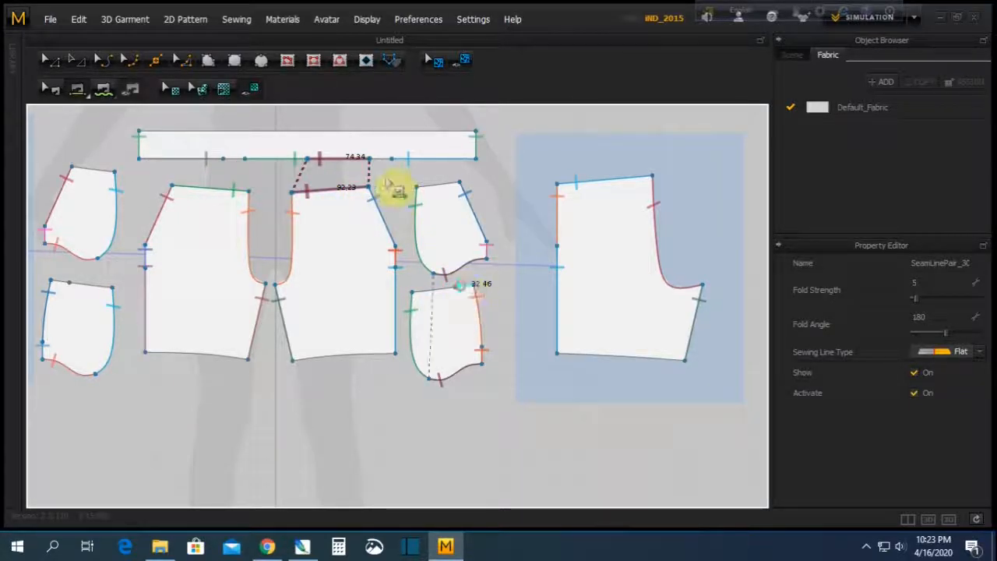
left_click(375, 161)
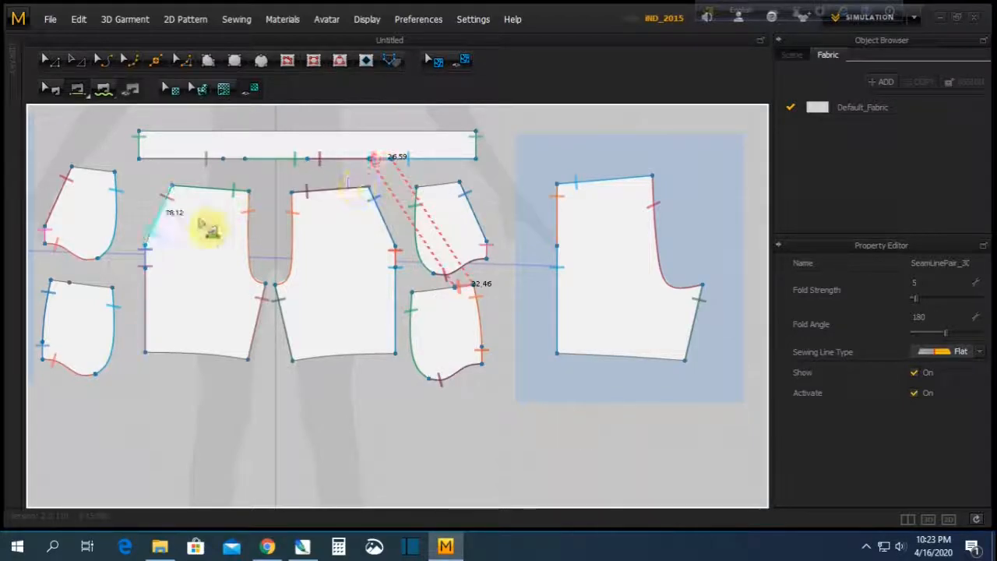
left_click(57, 281)
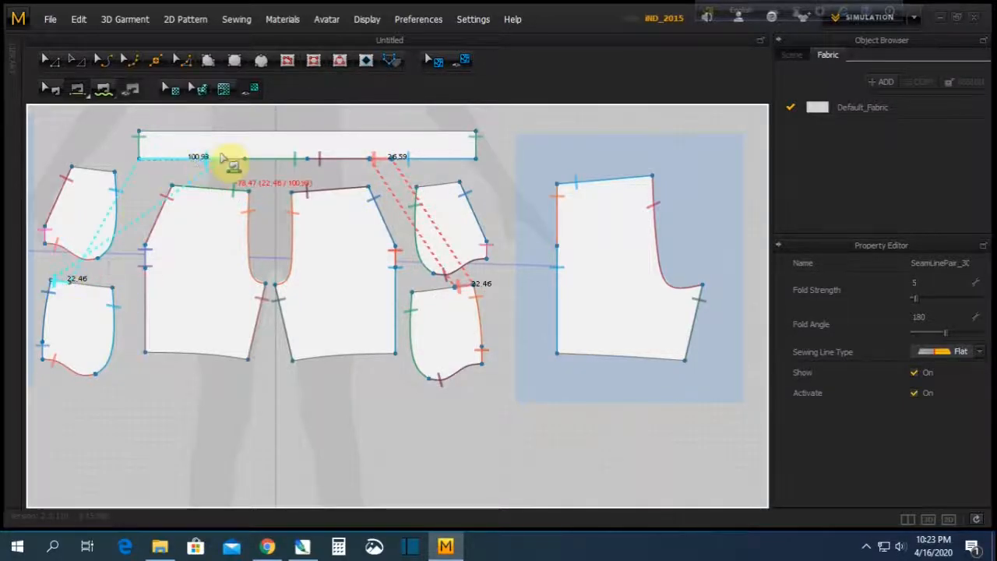
left_click(230, 161)
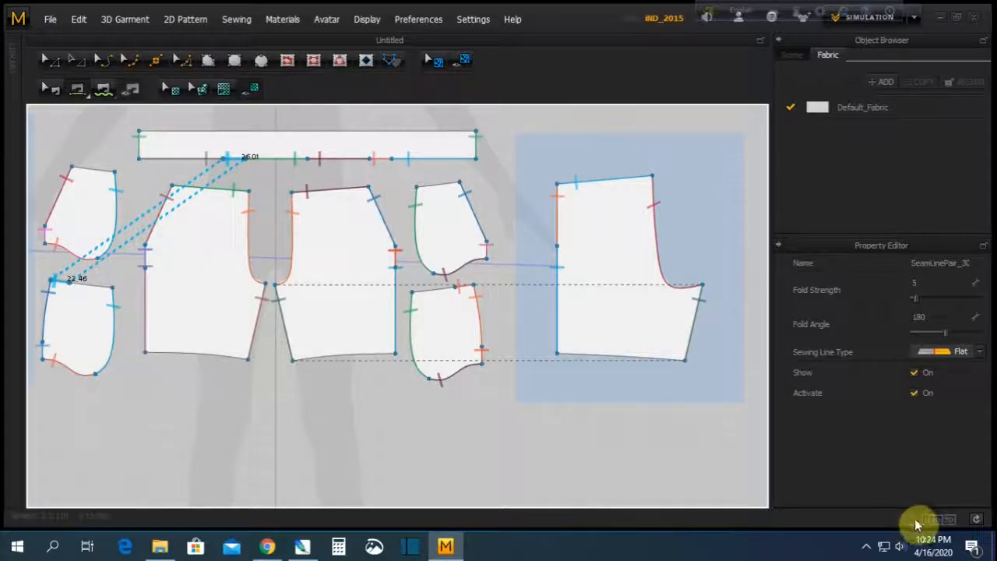
Show the 3D and 2D windows together, simulate the shorts with the new waistband seams and inspect the side pocket
left_click(908, 519)
left_click(51, 62)
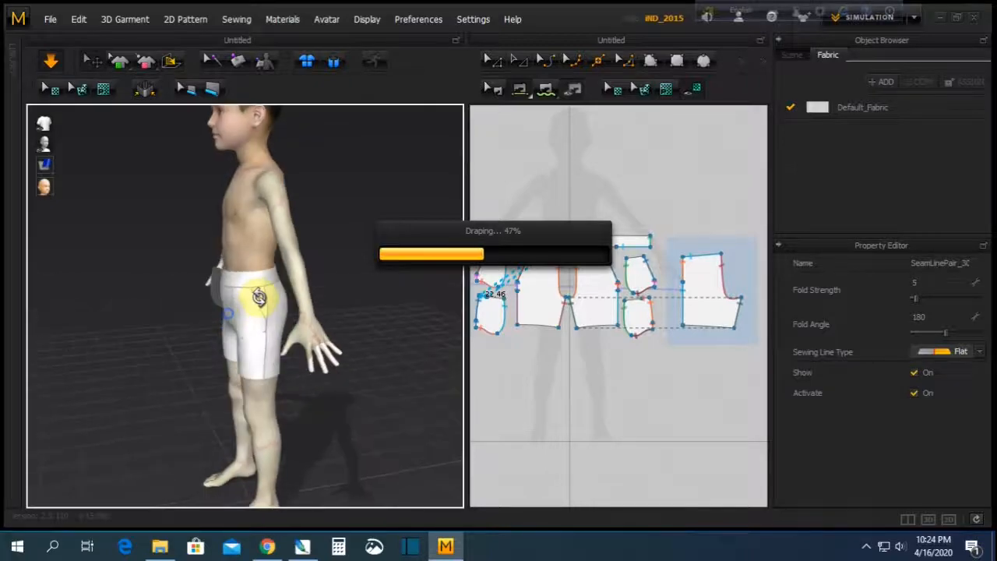
mouse_move(252, 323)
right_mouse_down()
mouse_move(314, 309)
mouse_move(216, 312)
mouse_move(250, 316)
right_mouse_up()
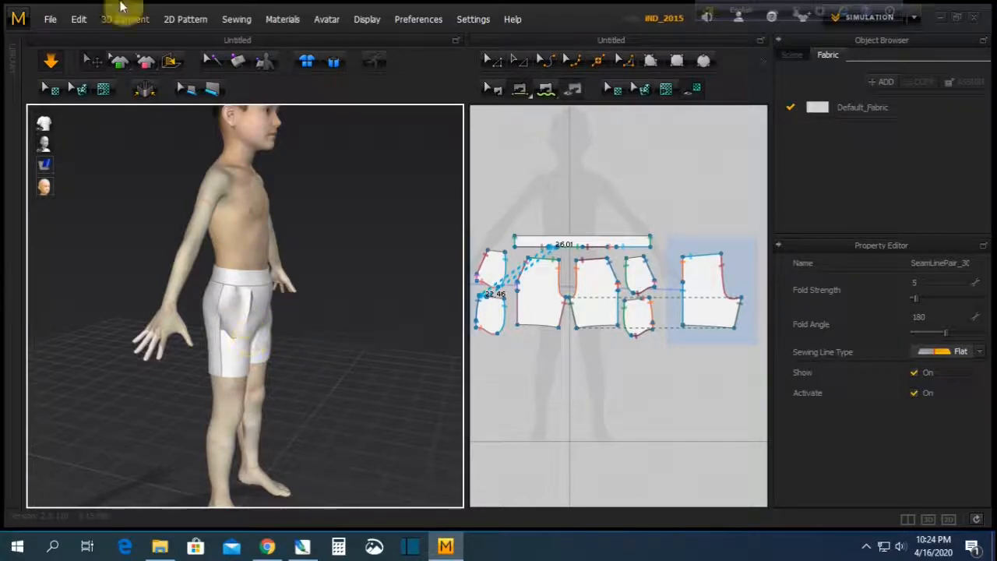
right_click_drag(193, 213, 178, 247)
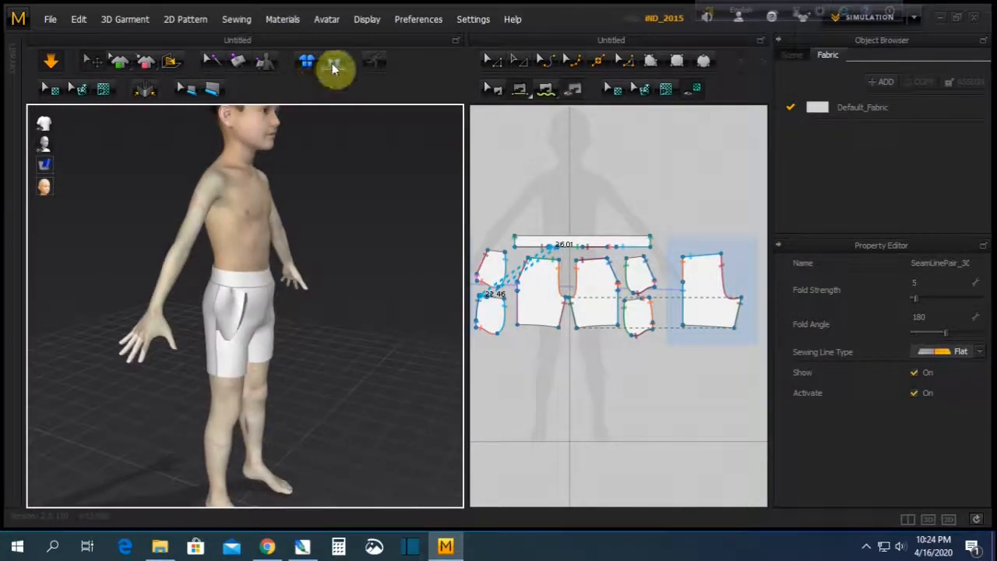
Reset the 3D arrangement of all pattern pieces around the avatar
left_click(333, 65)
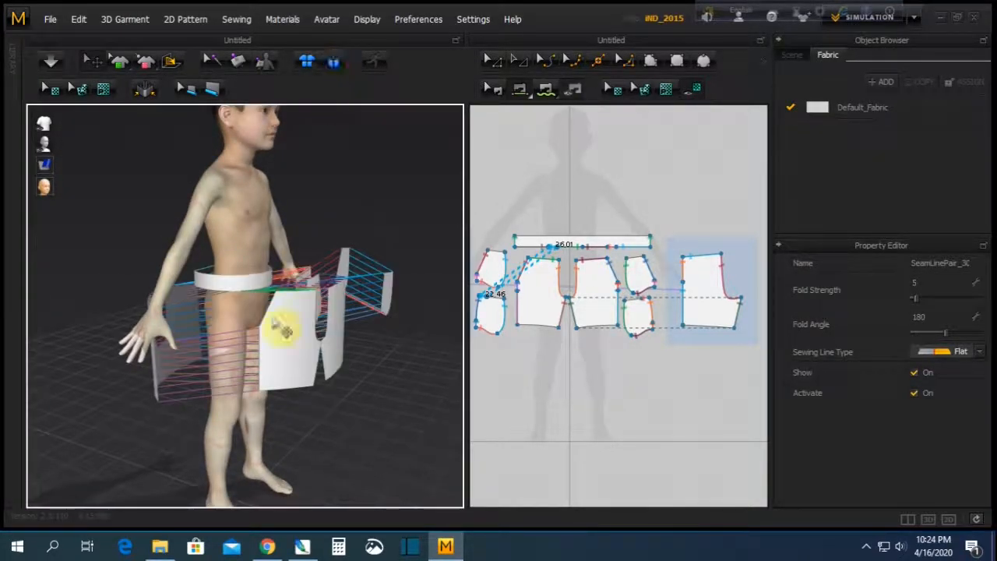
right_click_drag(250, 266, 180, 310)
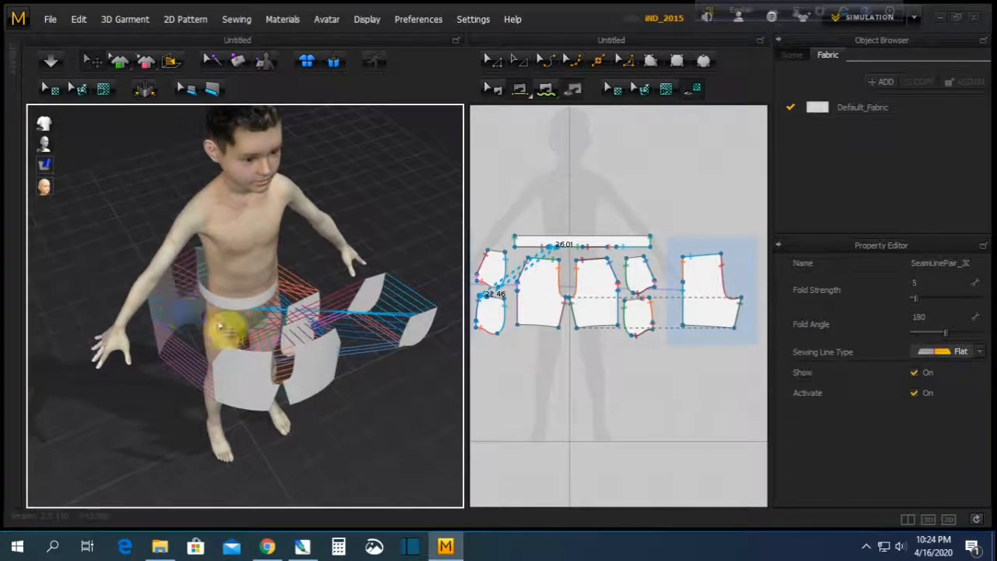
Move the stray lower pocket piece to the avatar's right hip, between the body and the front panel beside the upper pocket piece
left_click(384, 320)
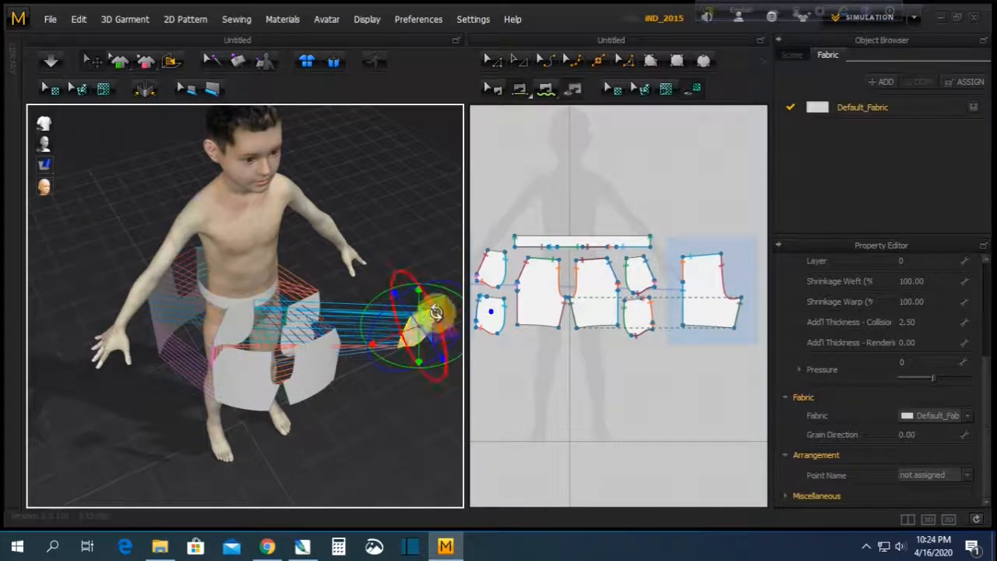
left_click_drag(436, 313, 277, 318)
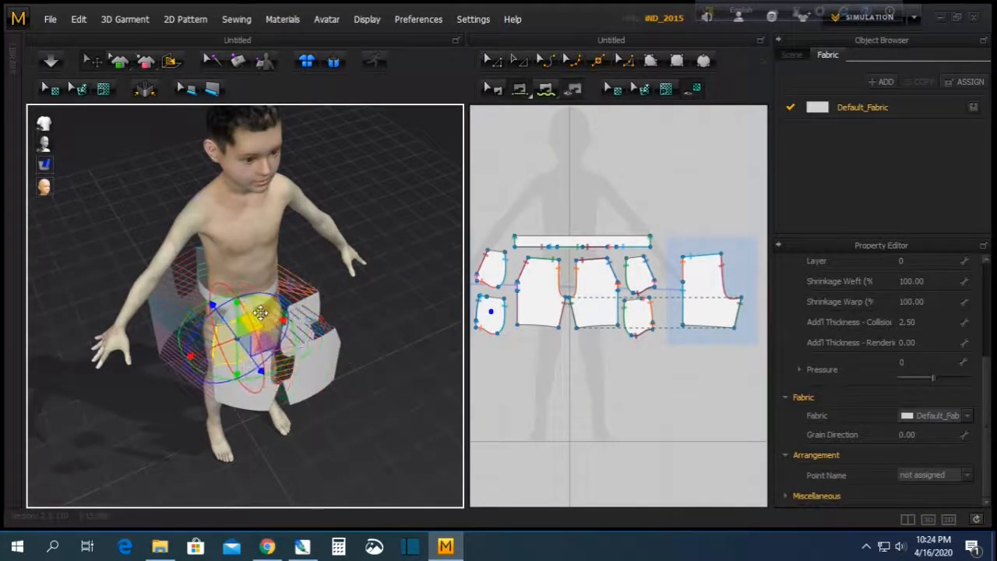
right_click_drag(179, 374, 326, 394)
left_click_drag(402, 267, 310, 293)
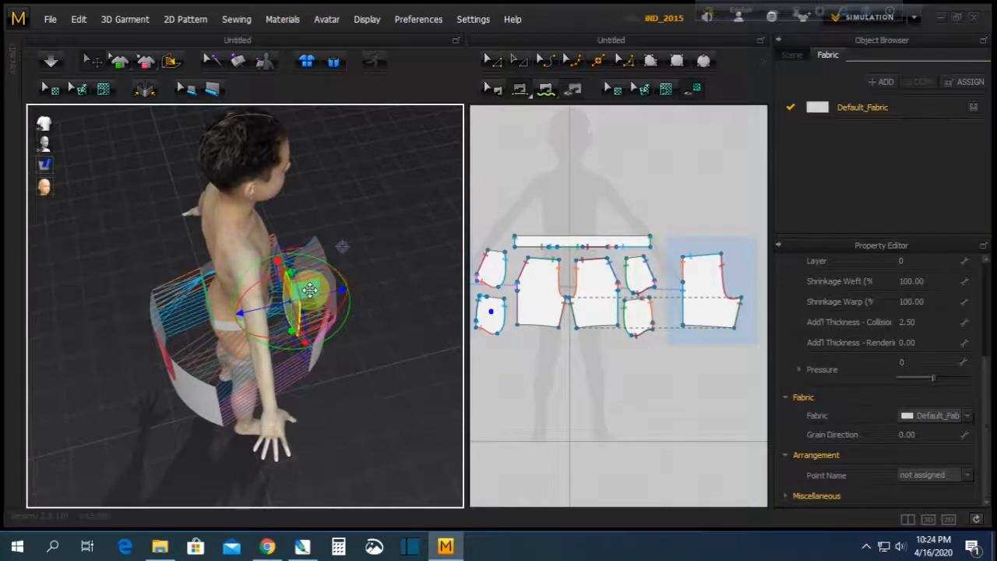
right_click_drag(367, 327, 307, 273)
left_click(310, 276)
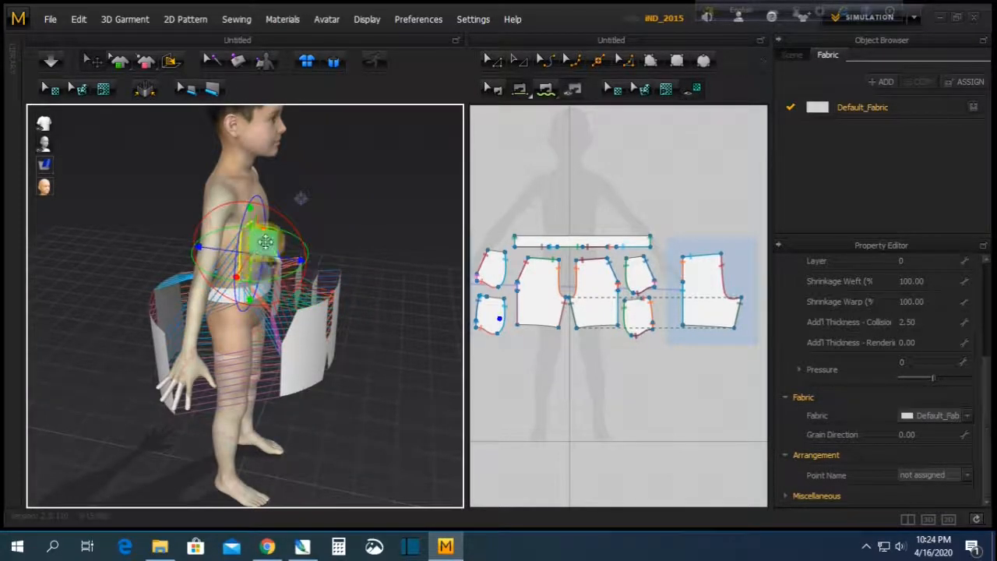
right_click_drag(325, 324, 173, 285)
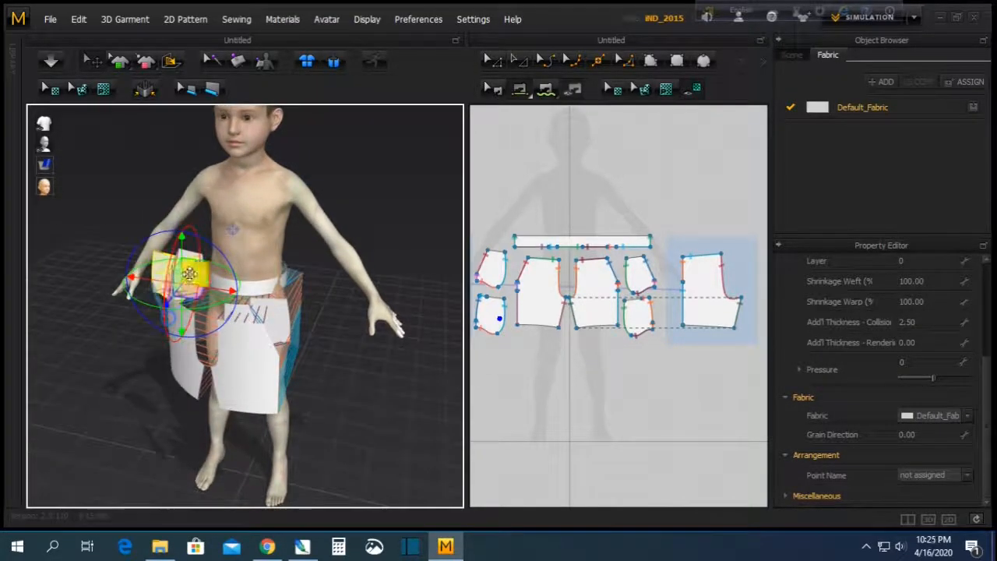
left_click_drag(193, 273, 206, 279)
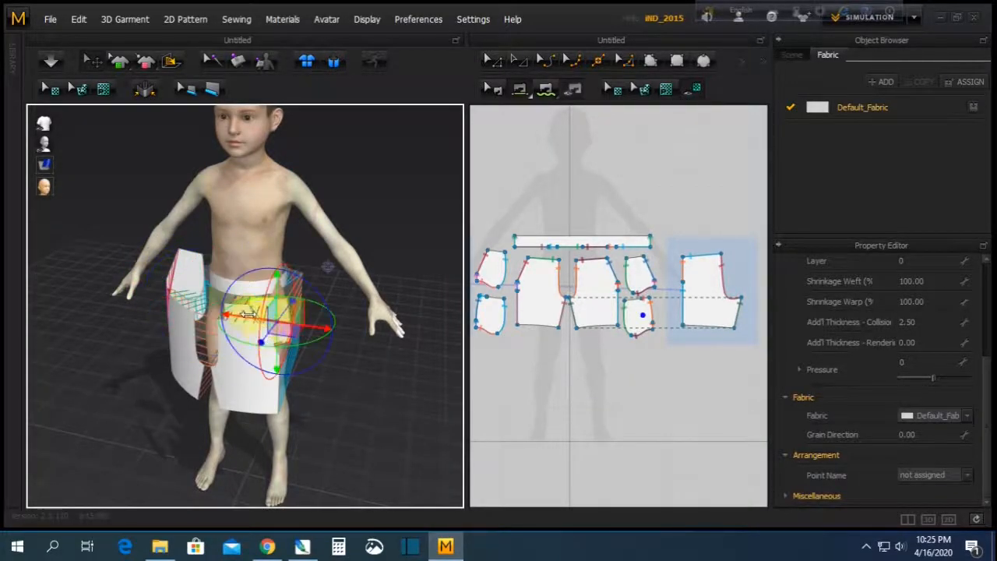
Adjust the pocket pieces at the avatar's left hip behind the front panel and simulate the shorts
left_click(241, 314)
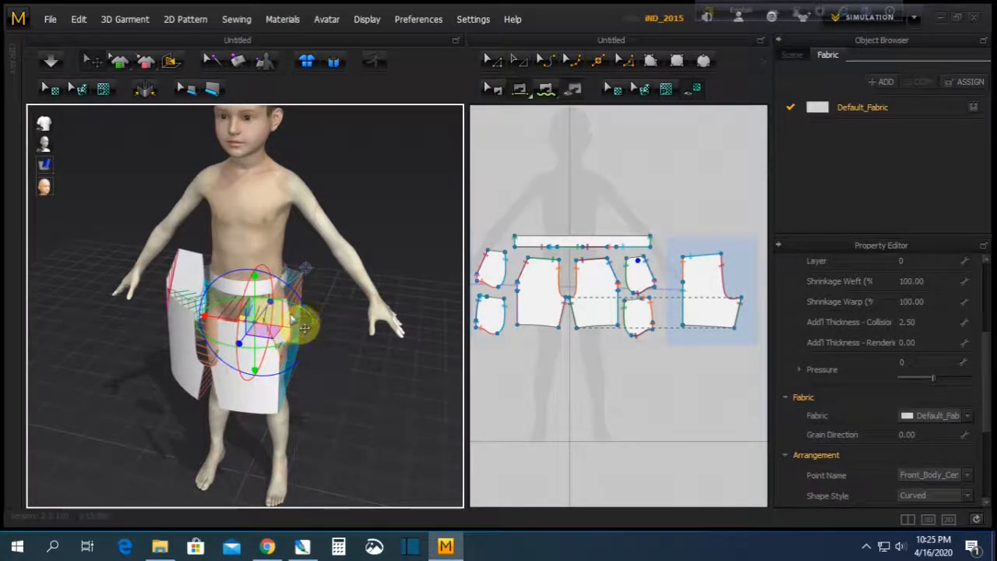
left_click(319, 376)
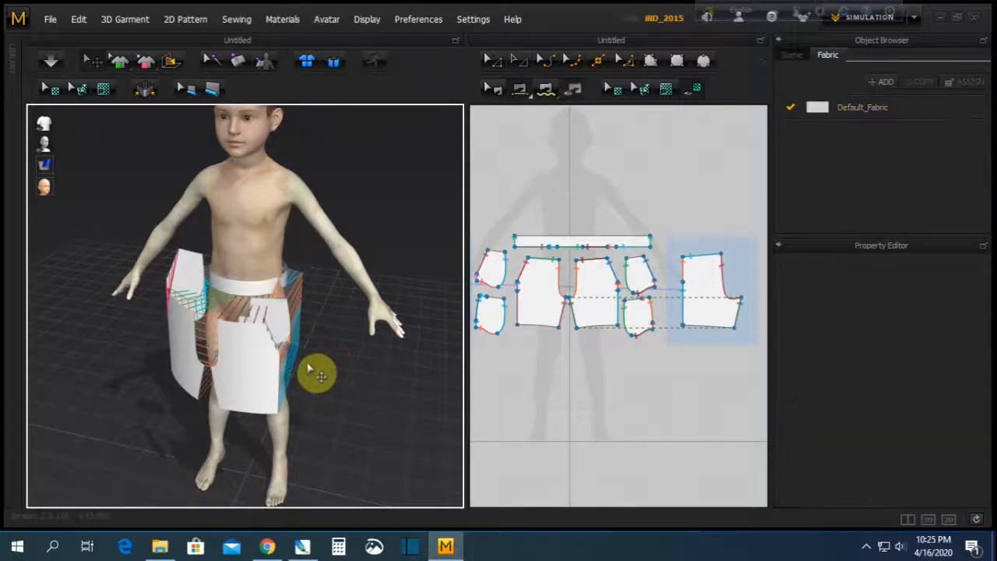
left_click(50, 62)
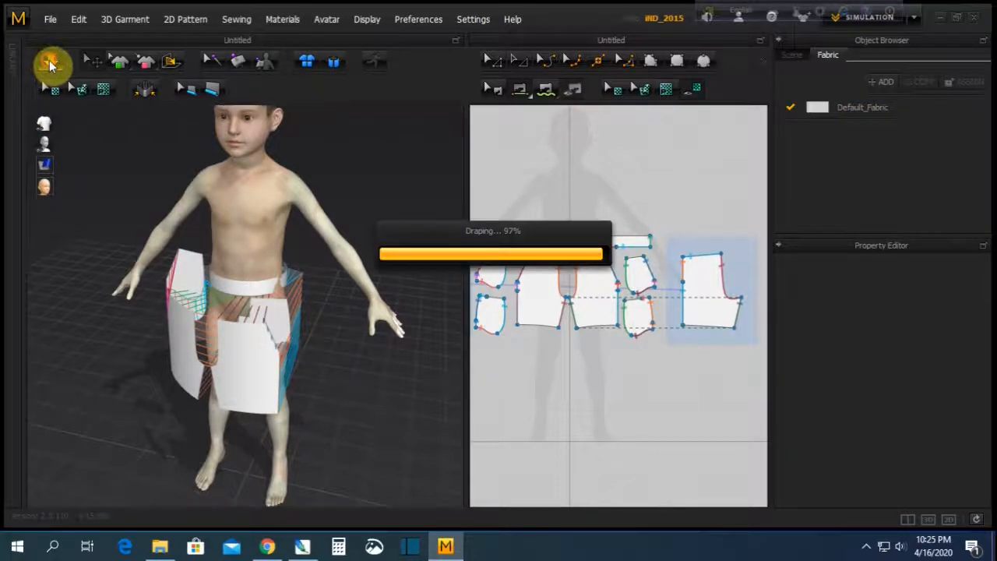
right_click_drag(272, 329, 325, 350)
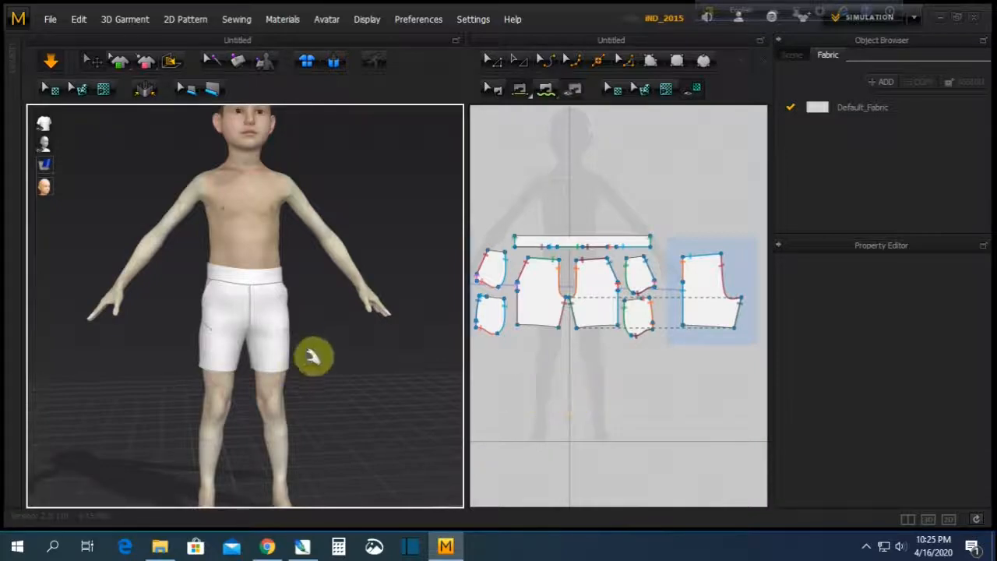
Show the 2D pattern window alone with all the shorts pieces in view, ready for editing pattern edges
left_click(592, 382)
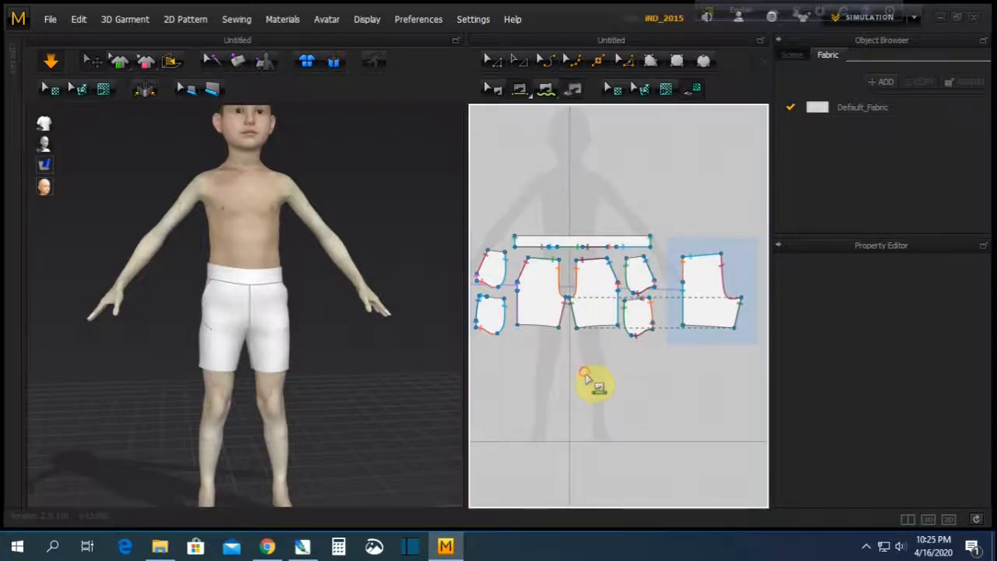
left_click(492, 66)
scroll(537, 357, "down", 4)
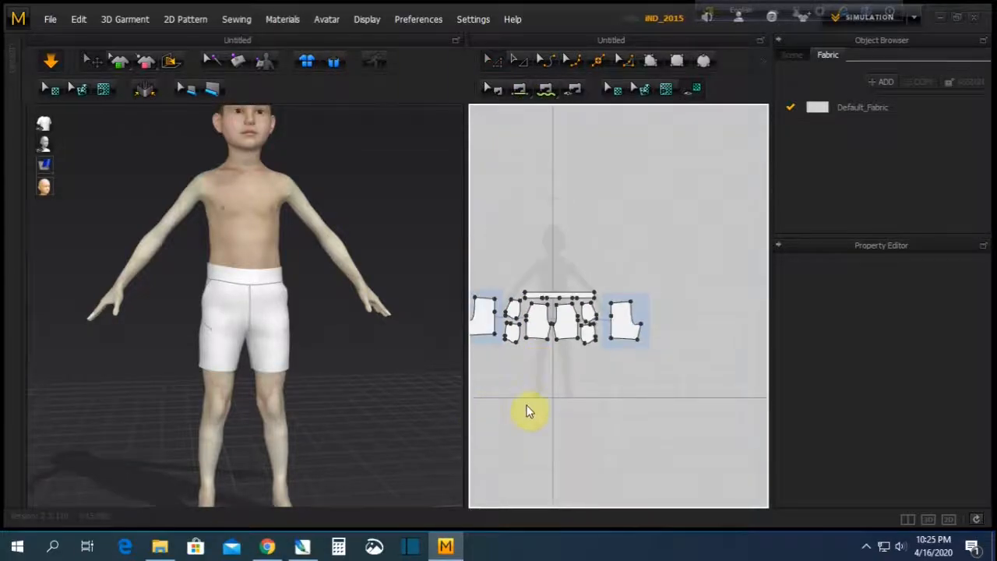
left_click(948, 519)
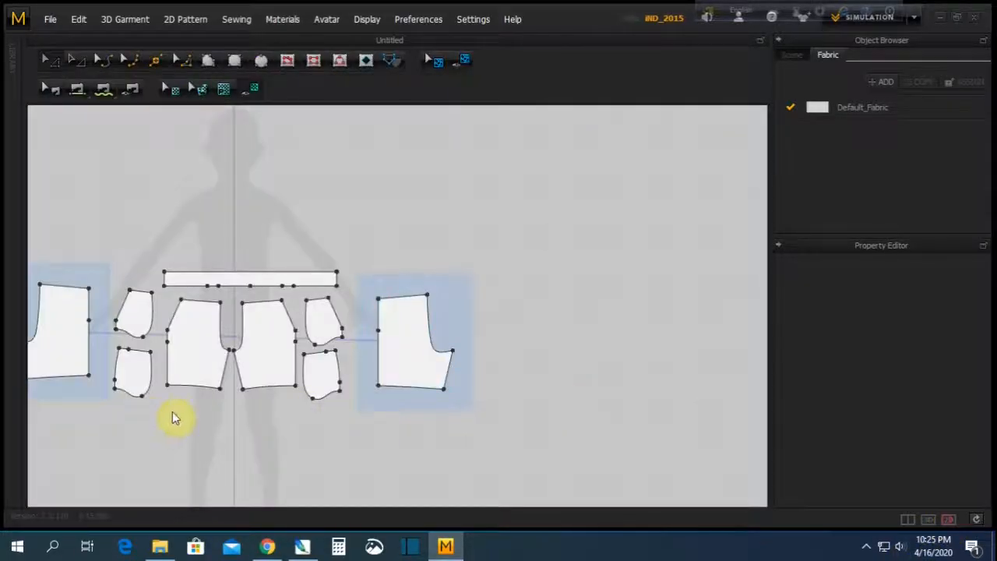
scroll(534, 291, "down", 1)
scroll(156, 396, "up", 2)
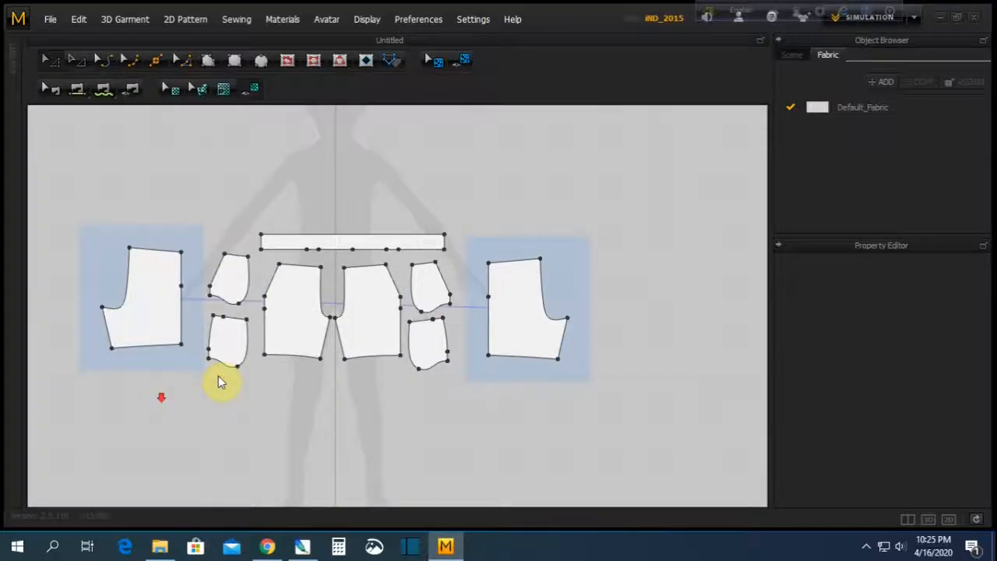
Offset the hem edge of the symmetric back panels inward by 20 mm as an internal line
left_click(529, 356)
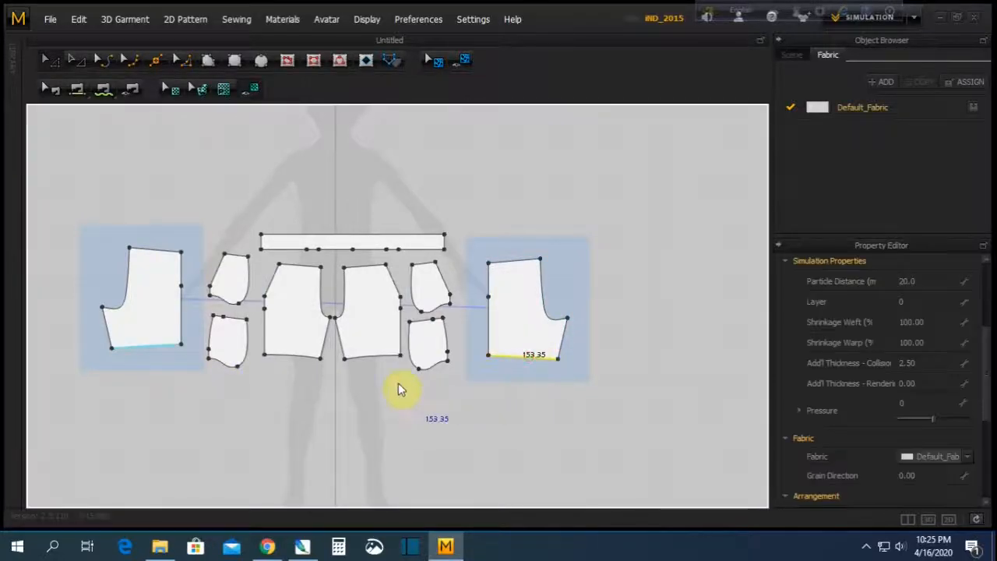
left_click(372, 357)
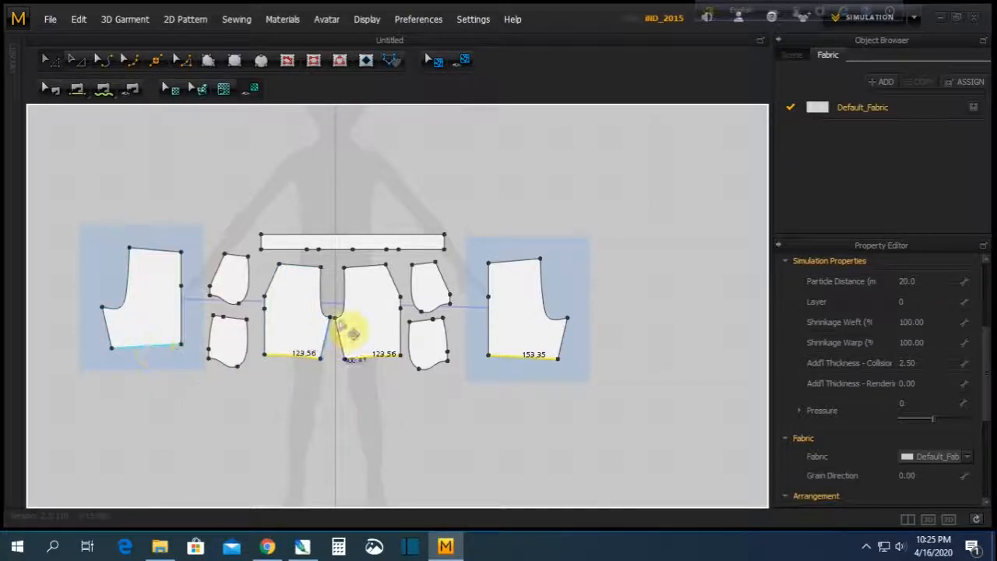
left_click(176, 360)
right_click(161, 345)
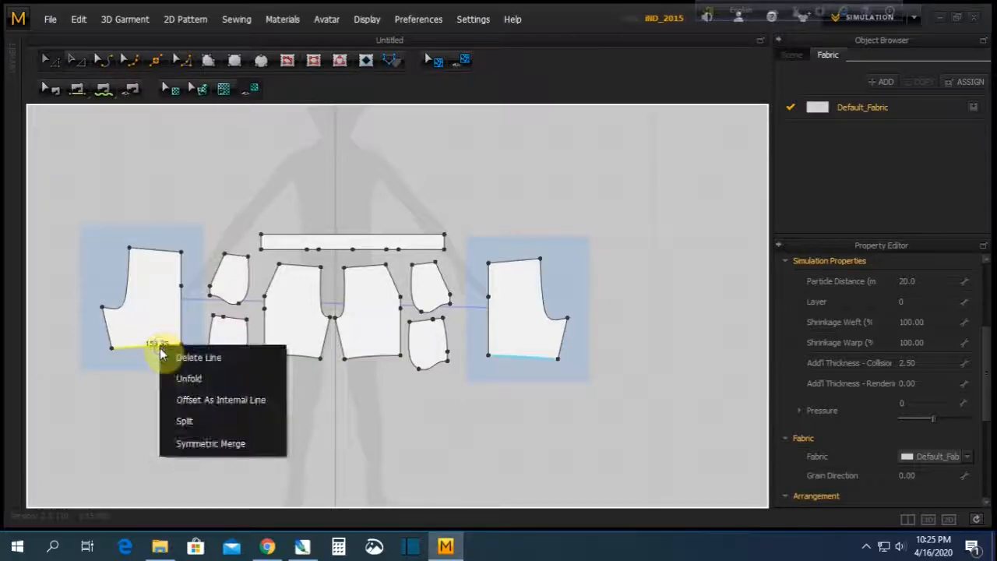
left_click(195, 400)
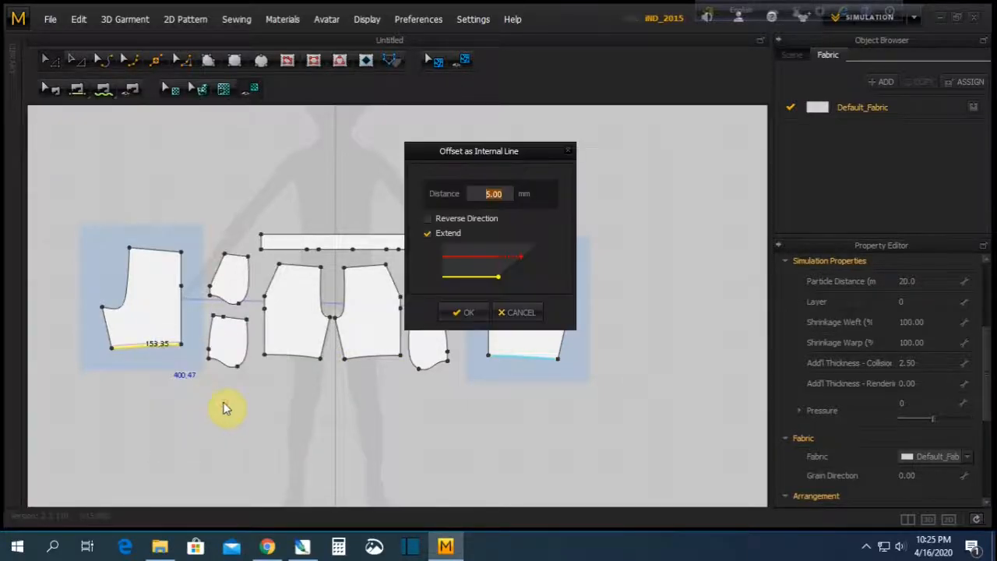
type("2")
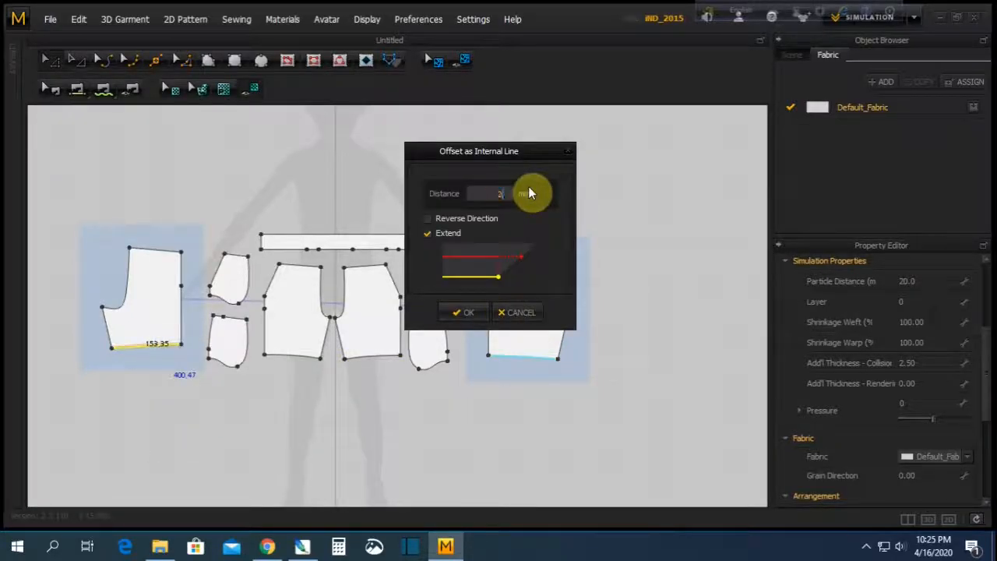
type("0")
key("Return")
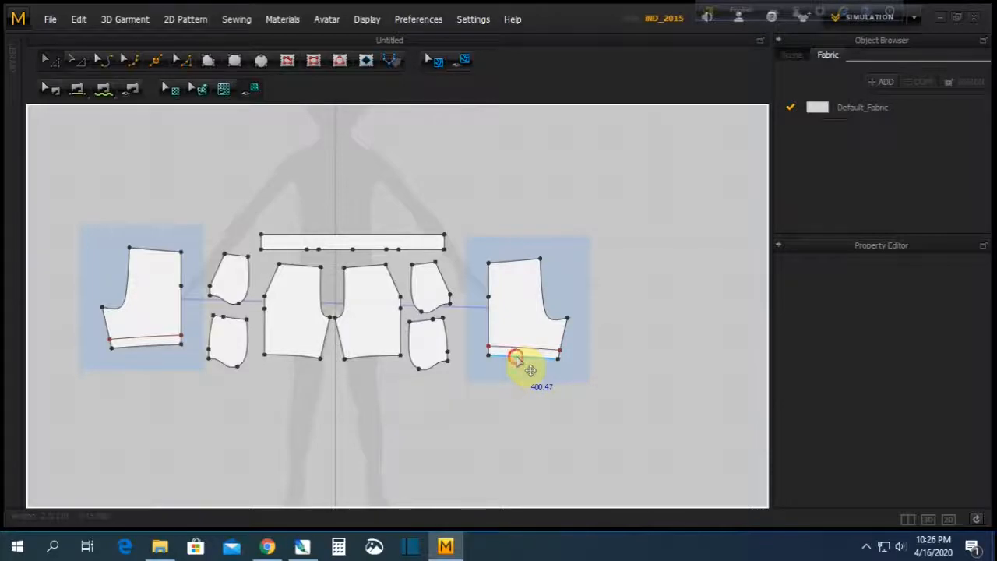
Offset the hem edges of both front panels inward by 20 mm as internal lines
left_click(518, 360)
left_click(382, 357, "shift")
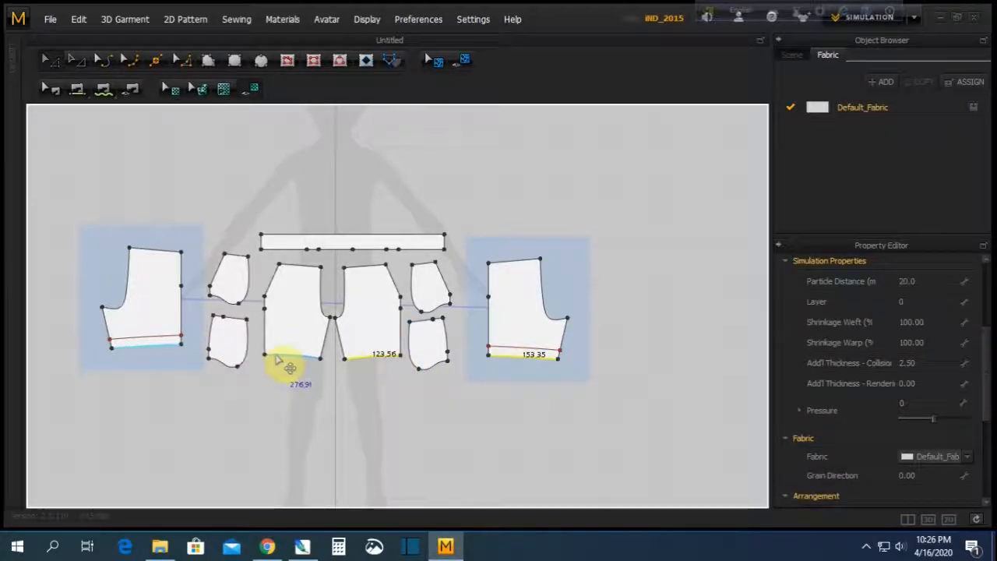
left_click(363, 379)
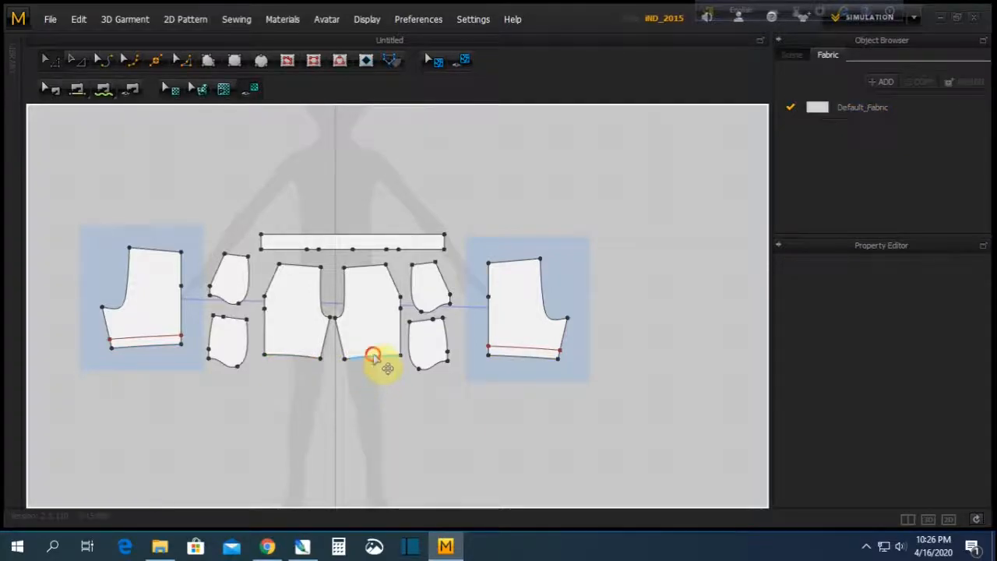
left_click(373, 357)
right_click(312, 360)
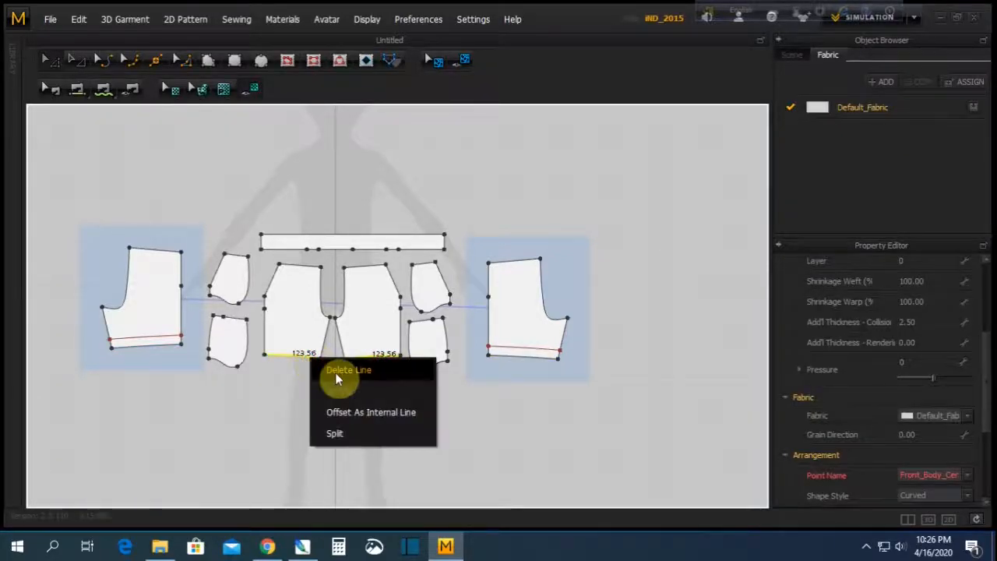
left_click(347, 412)
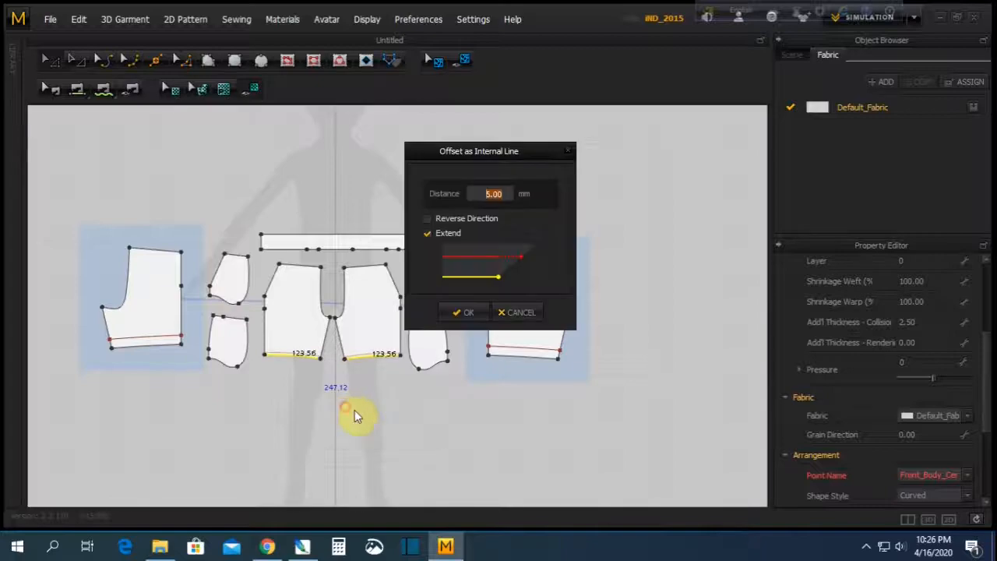
type("20")
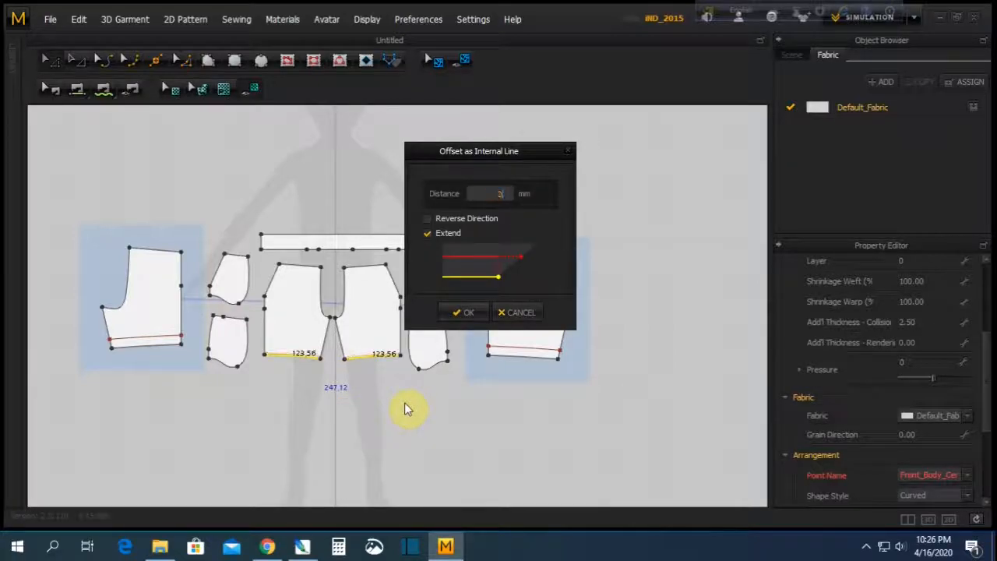
key("Return")
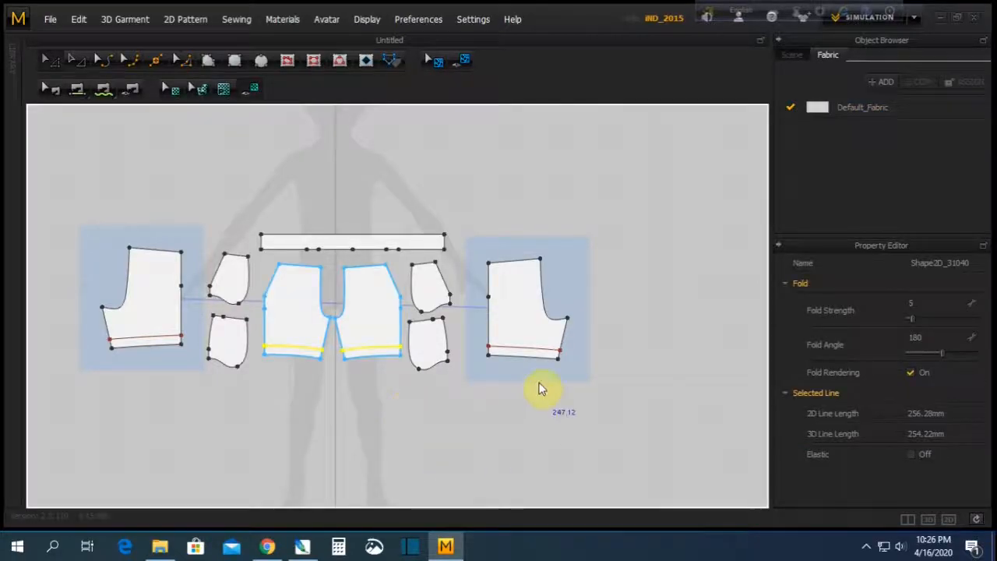
left_click(511, 404)
Add a second internal line offset 15 mm from the hem edges of the back and front panels
left_click(532, 355)
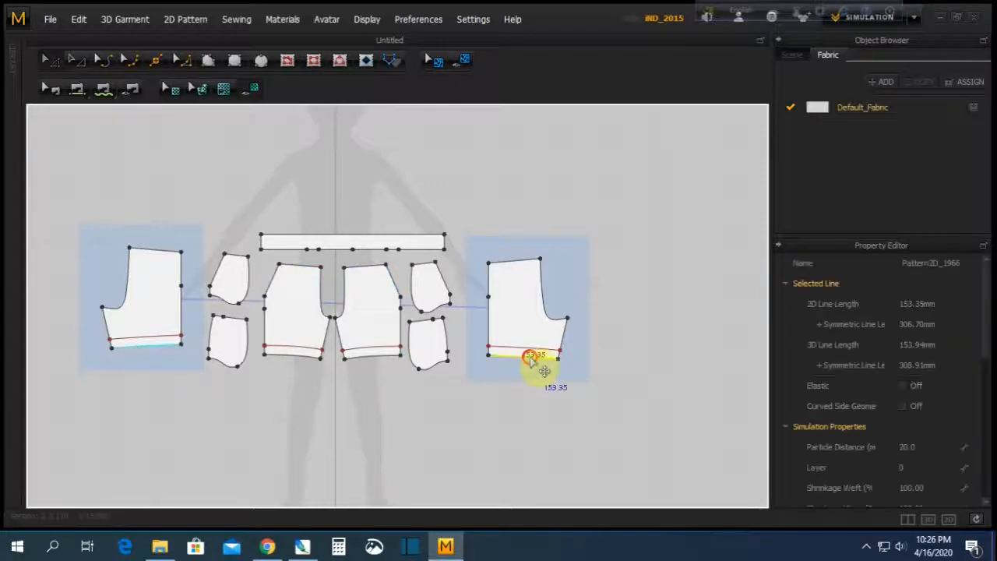
left_click(365, 352, "shift")
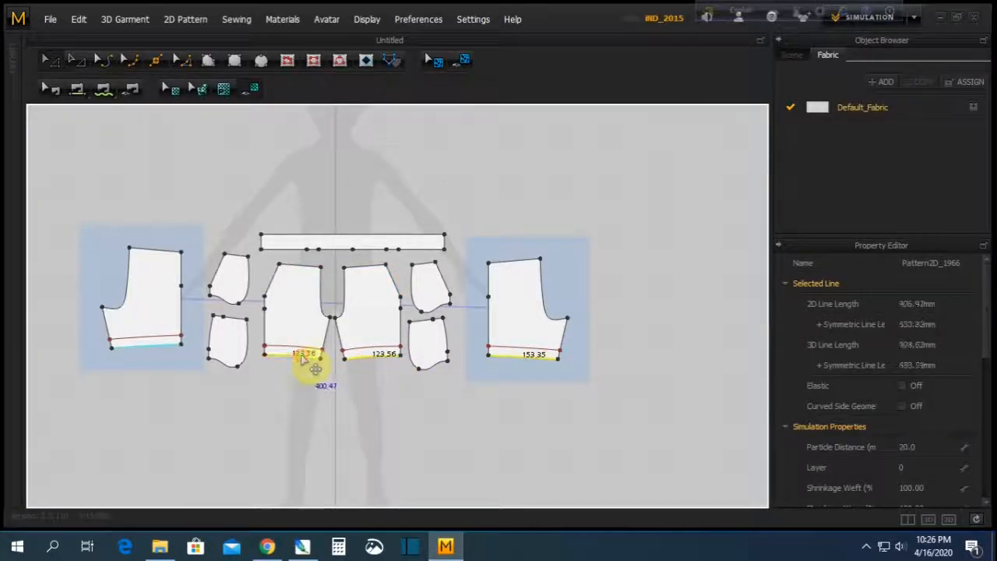
right_click(304, 360)
left_click(335, 410)
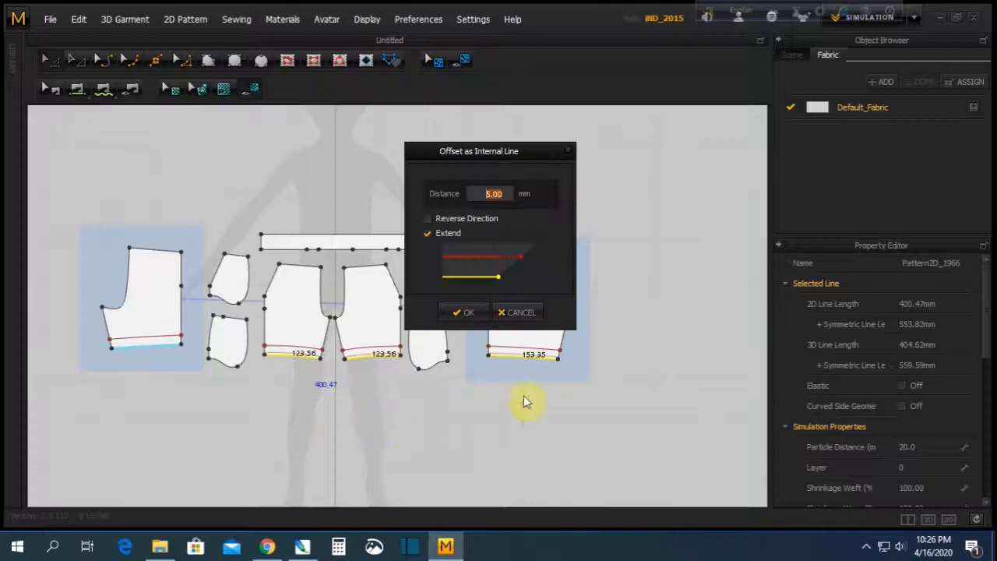
type("15")
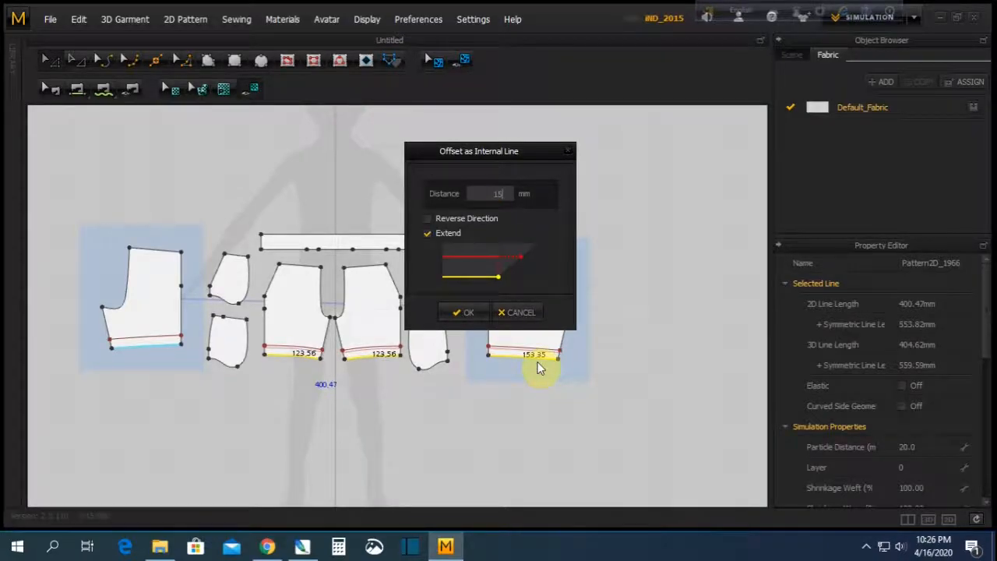
key("Return")
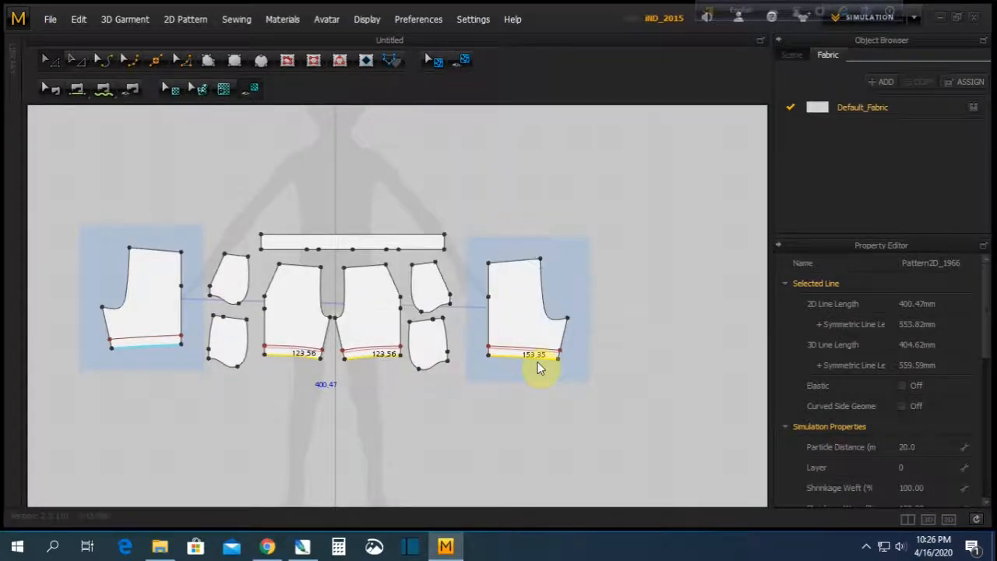
left_click(527, 458)
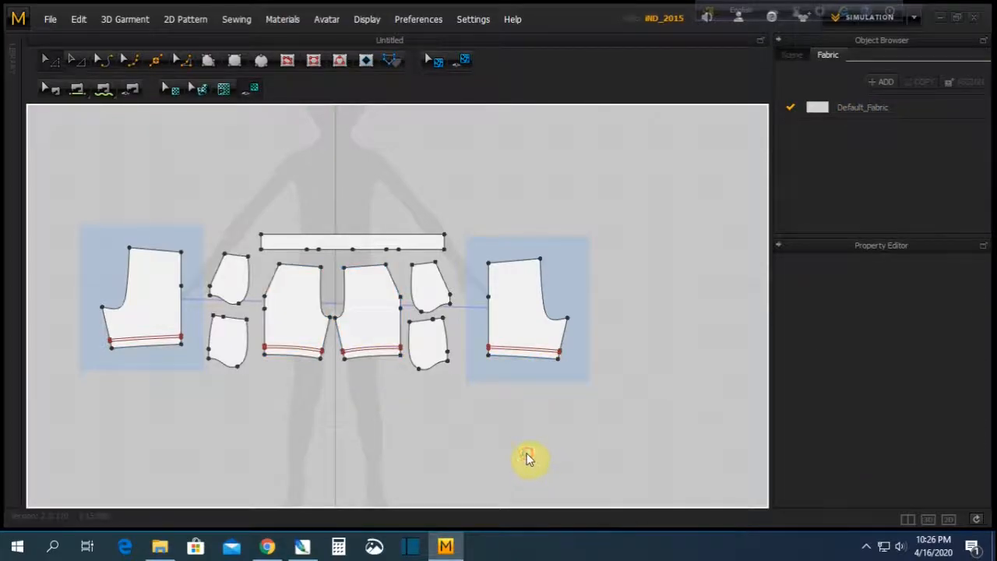
Show the 3D window alone and examine the hem lines on the draped shorts
scroll(374, 368, "down", 5)
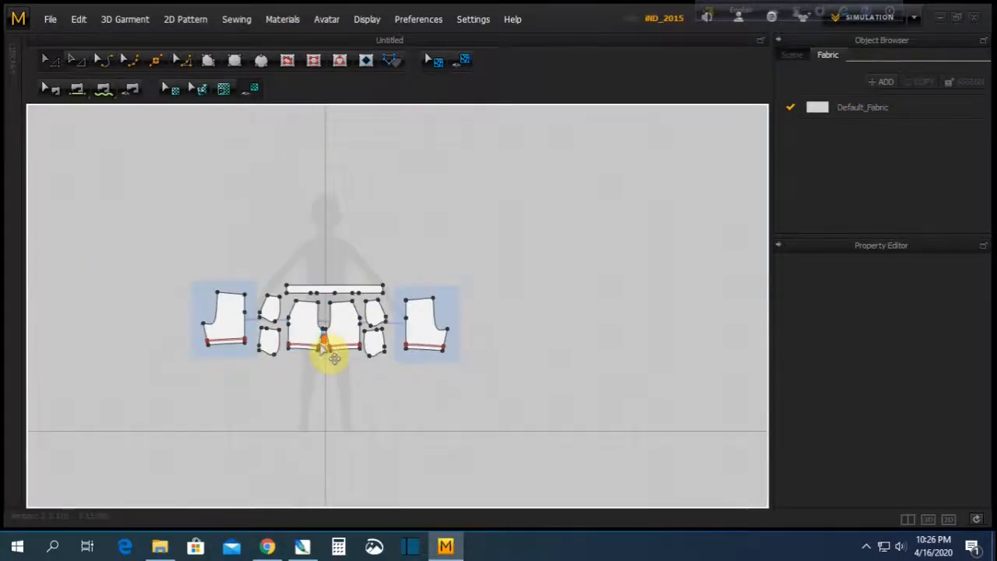
scroll(350, 350, "up", 2)
scroll(260, 358, "up", 1)
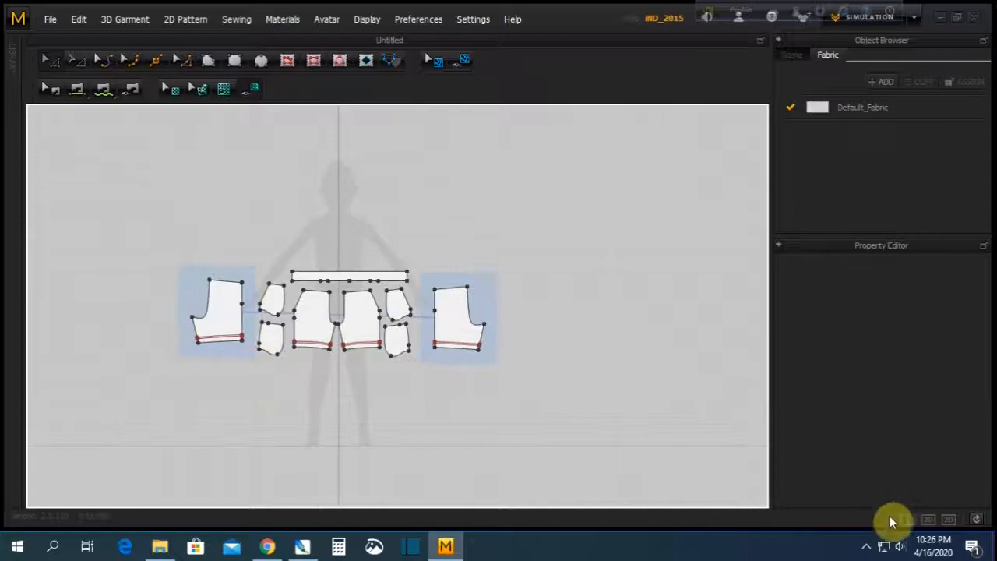
left_click(933, 523)
scroll(405, 384, "up", 3)
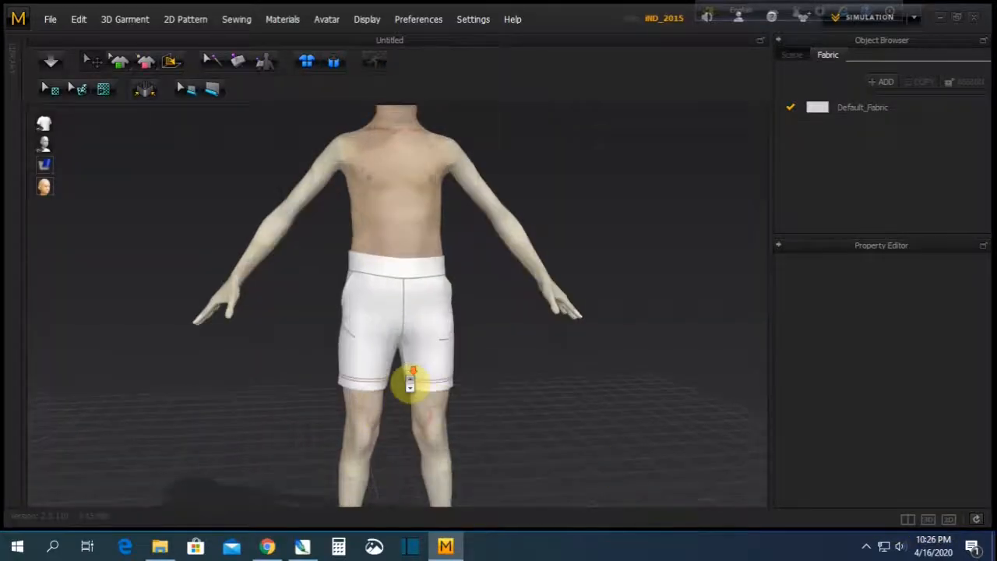
right_click_drag(526, 367, 427, 390)
right_click_drag(452, 298, 375, 328)
right_click_drag(415, 292, 397, 367)
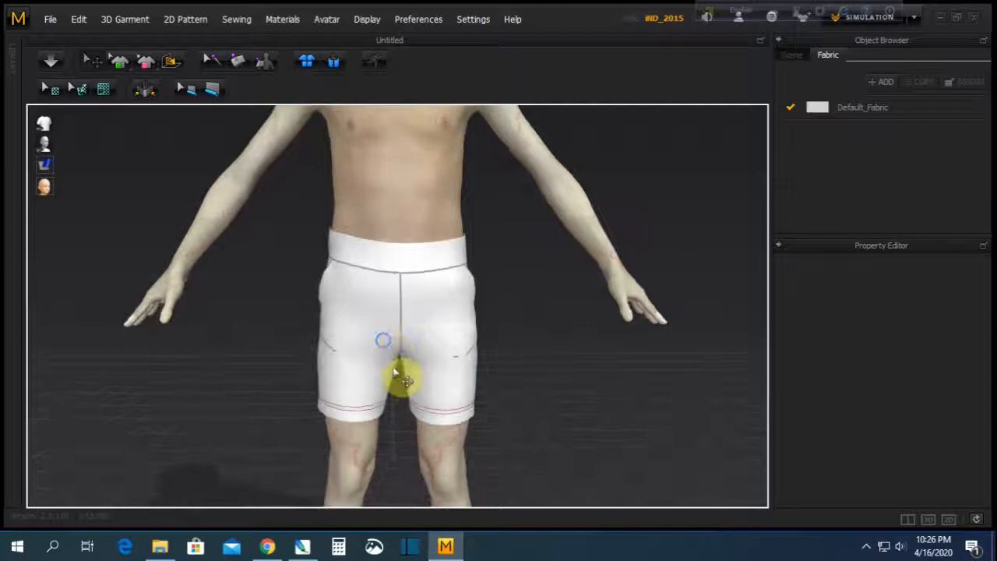
scroll(374, 348, "down", 1)
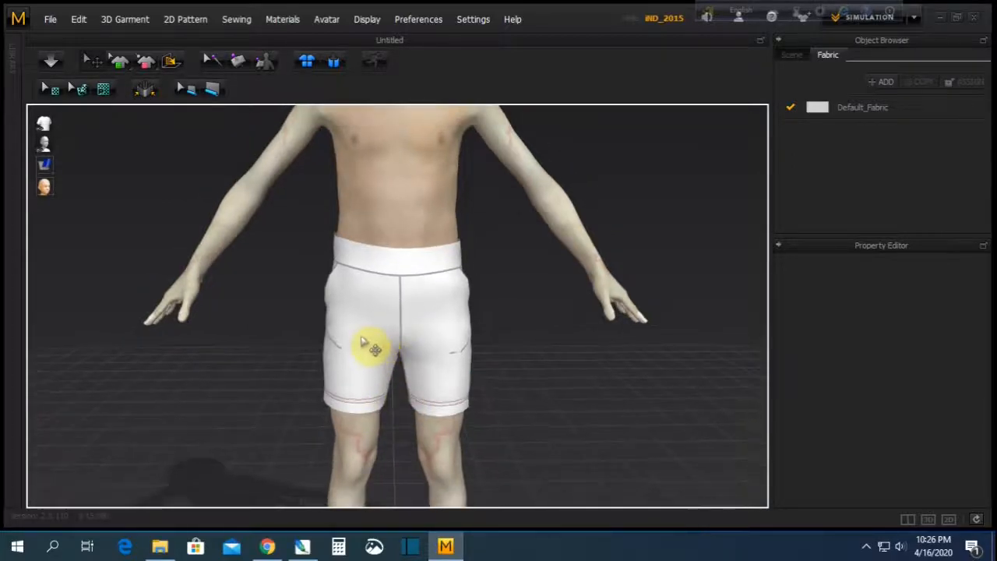
Show the 2D pattern window alone and move the waistband piece higher, clear of the front panels
left_click(949, 521)
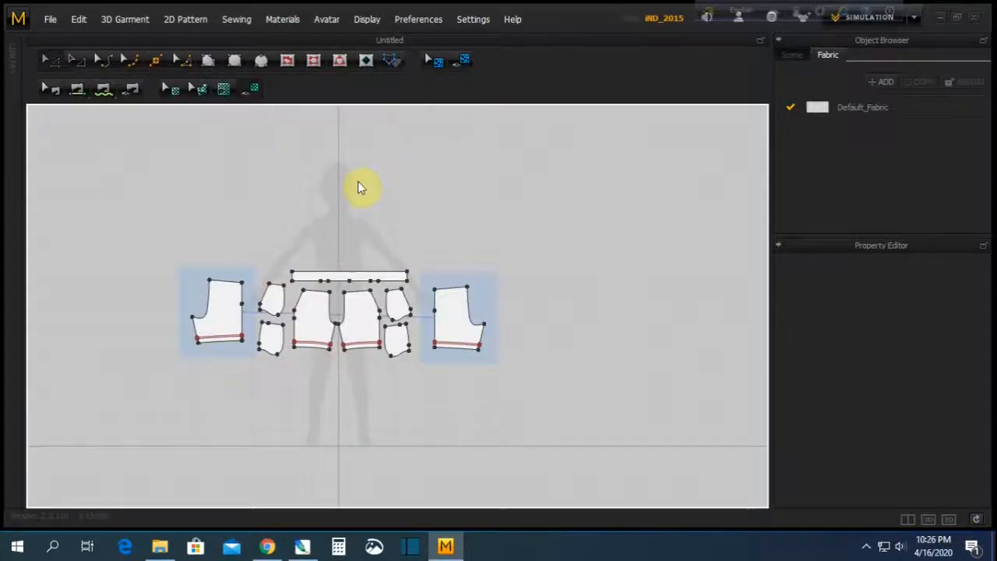
left_click_drag(114, 212, 552, 434)
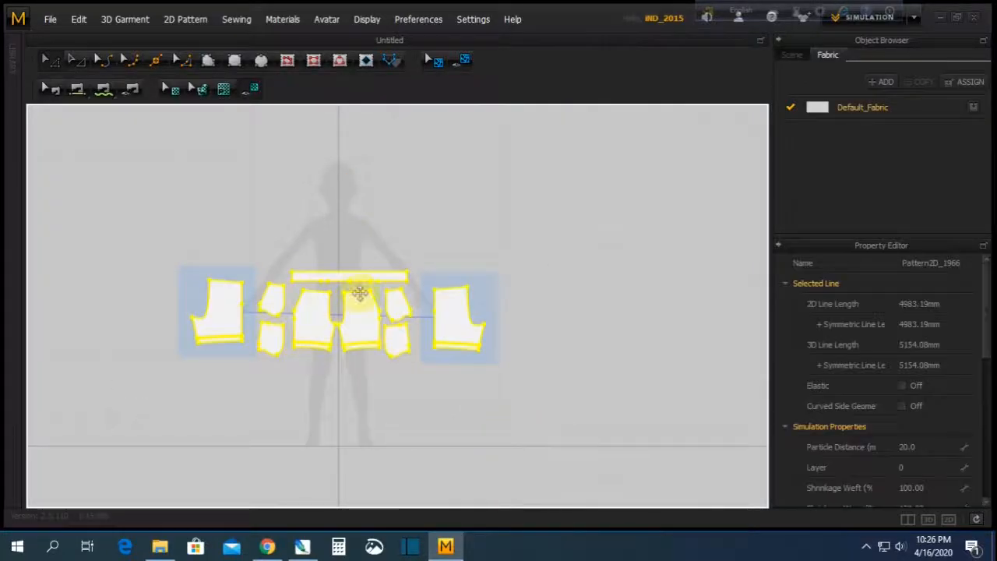
left_click(394, 219)
scroll(324, 319, "up", 3)
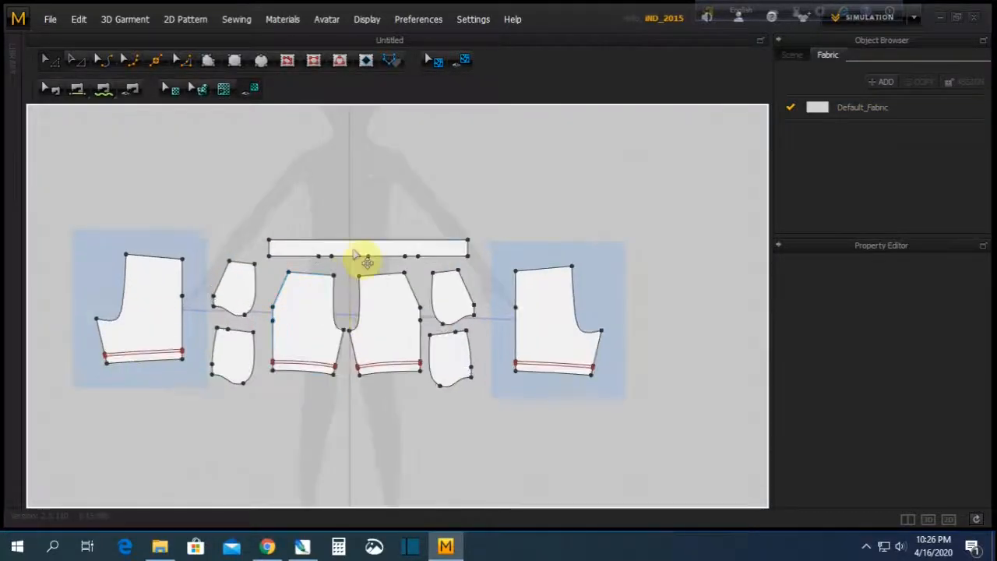
left_click_drag(365, 248, 350, 165)
left_click(409, 195)
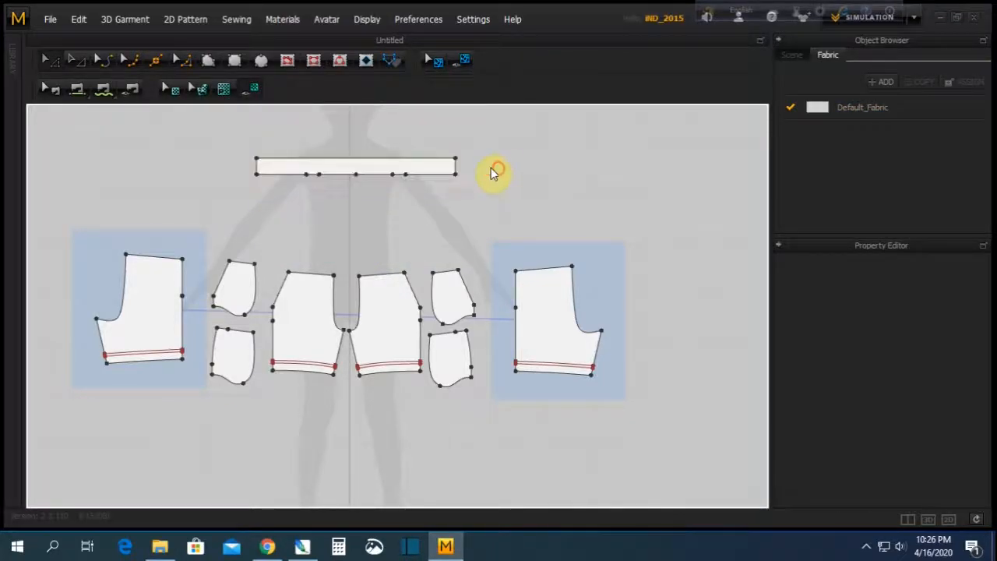
Add the desktop image tary as a graphic on the right-hand back panel, enlarged and positioned to cover the whole piece
left_click(222, 91)
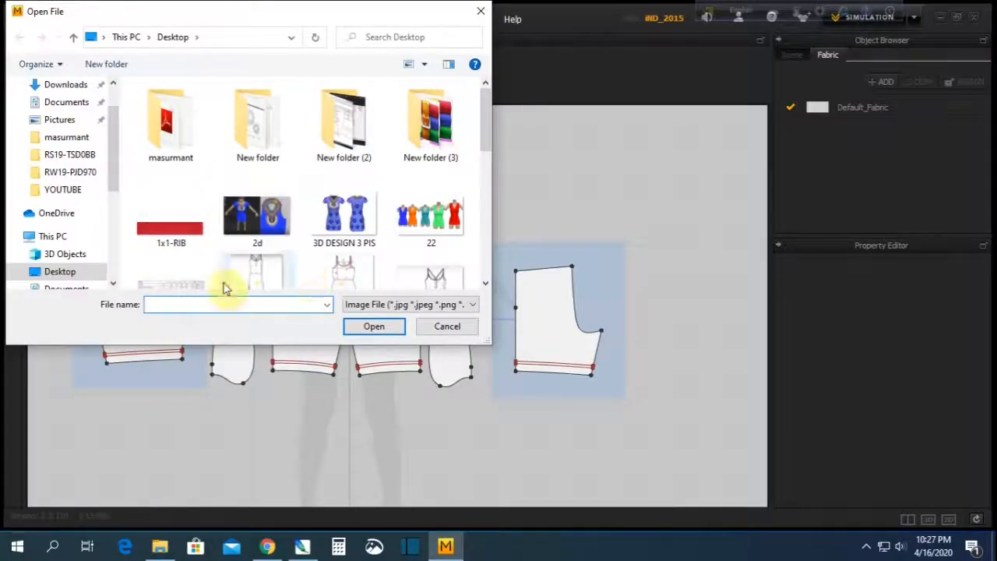
scroll(312, 234, "down", 3)
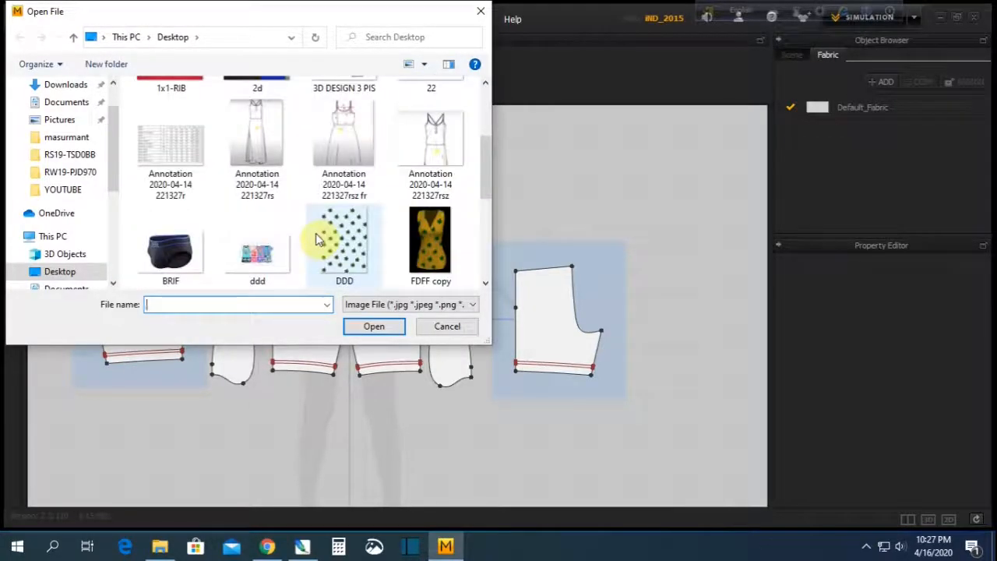
scroll(318, 240, "down", 2)
scroll(317, 239, "down", 3)
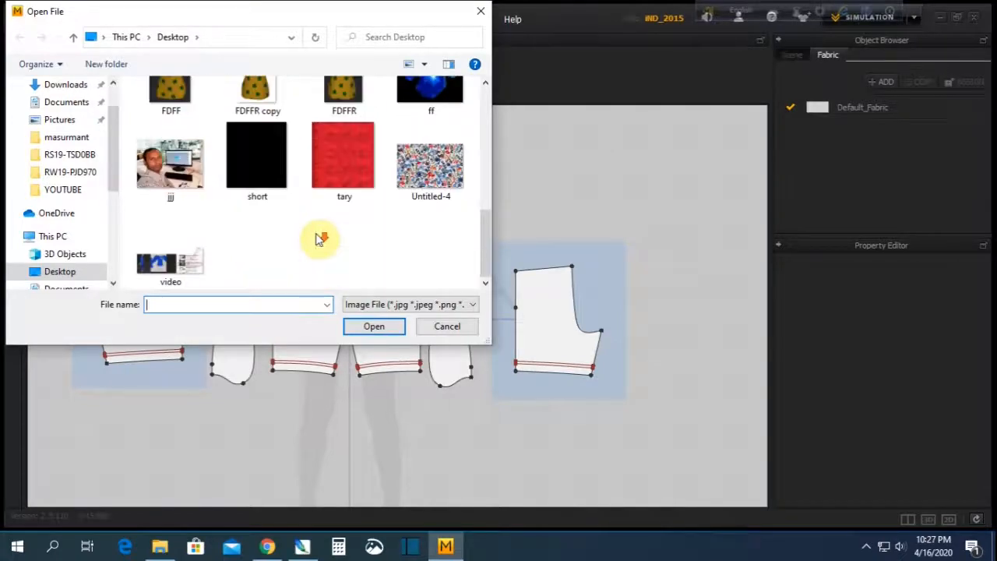
left_click(340, 150)
left_click(376, 327)
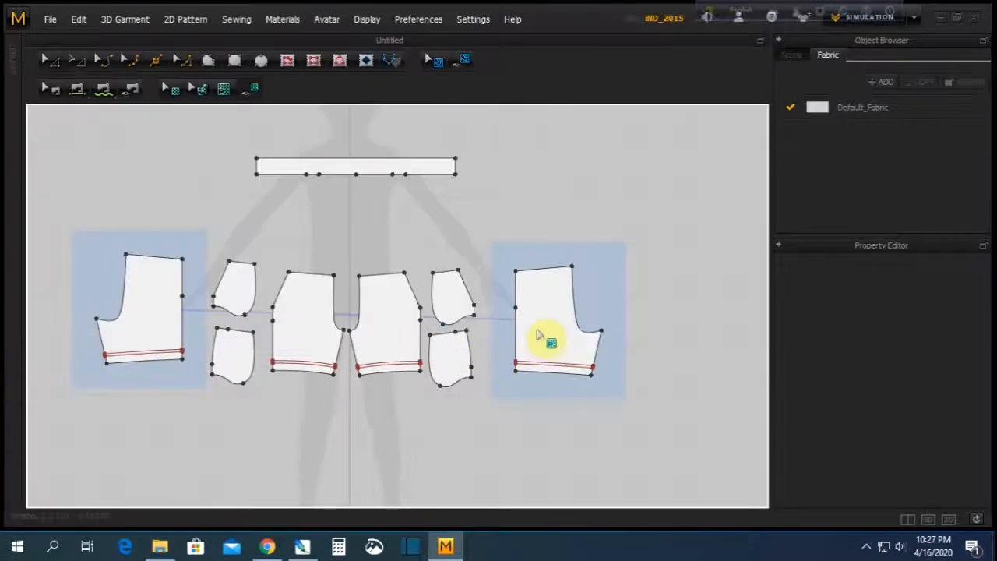
left_click(542, 328)
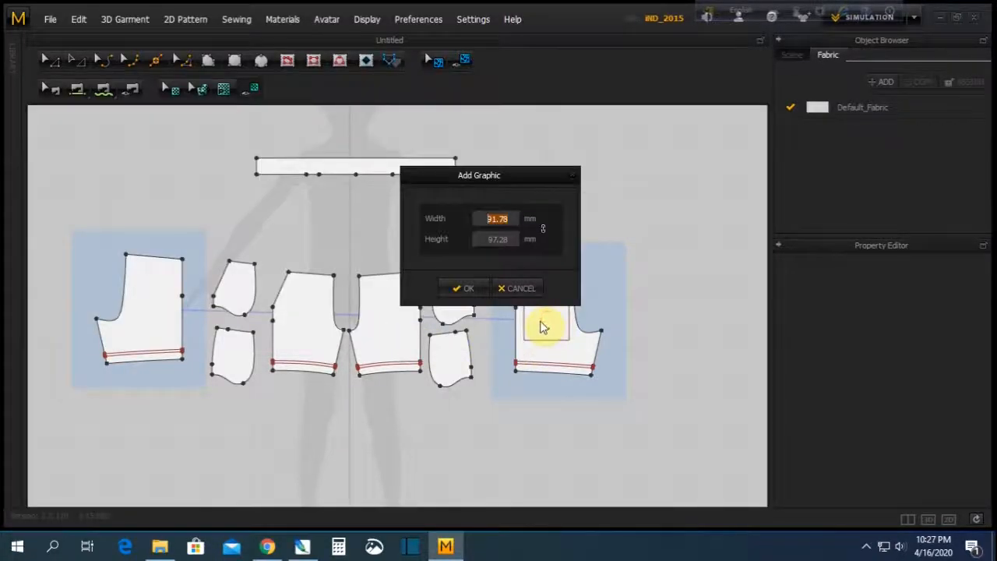
left_click(463, 288)
left_click_drag(583, 355, 586, 335)
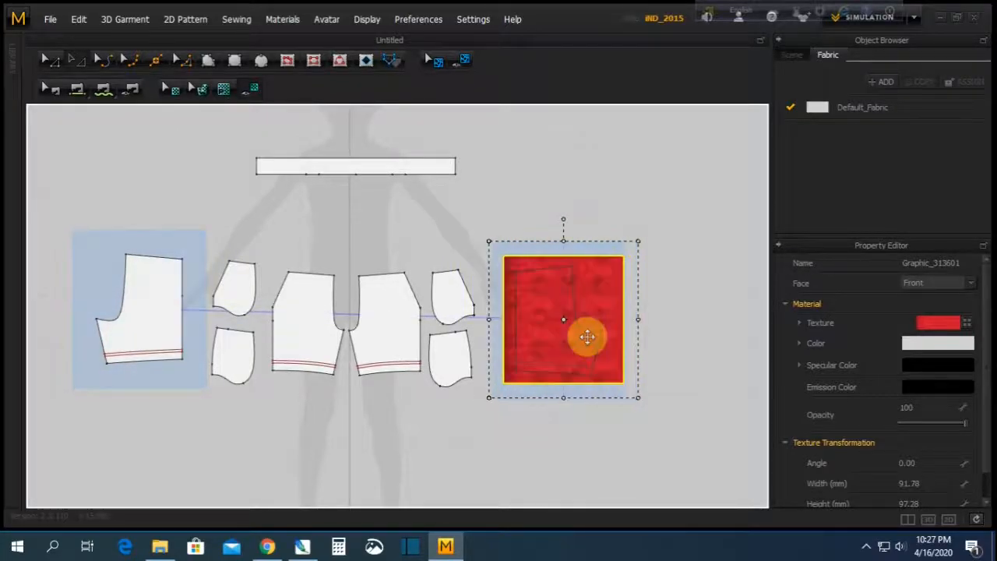
Copy the red graphic and paste it over the opposite symmetric back panel so it covers the whole piece
right_click(572, 340)
left_click(599, 375)
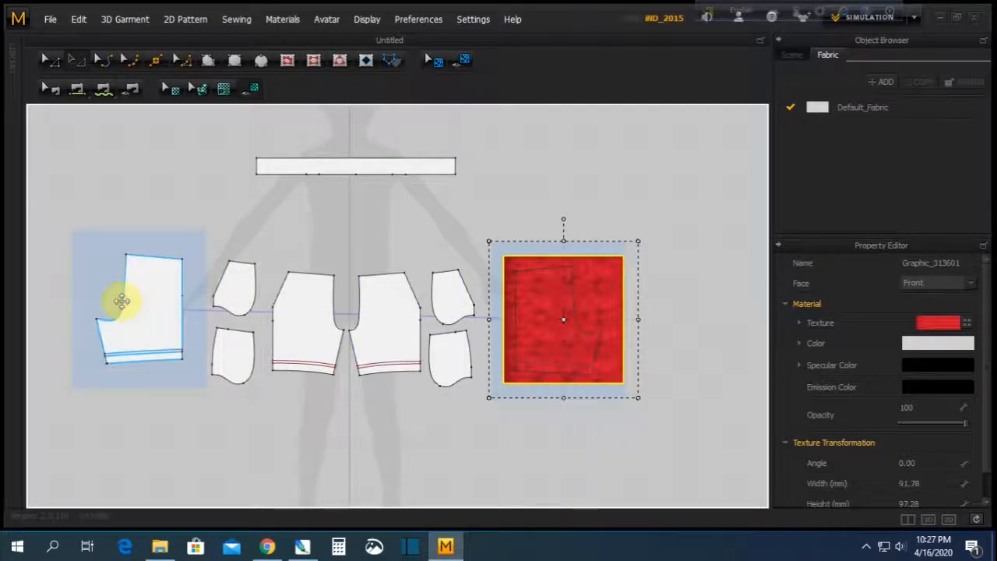
left_click(151, 298)
right_click(152, 300)
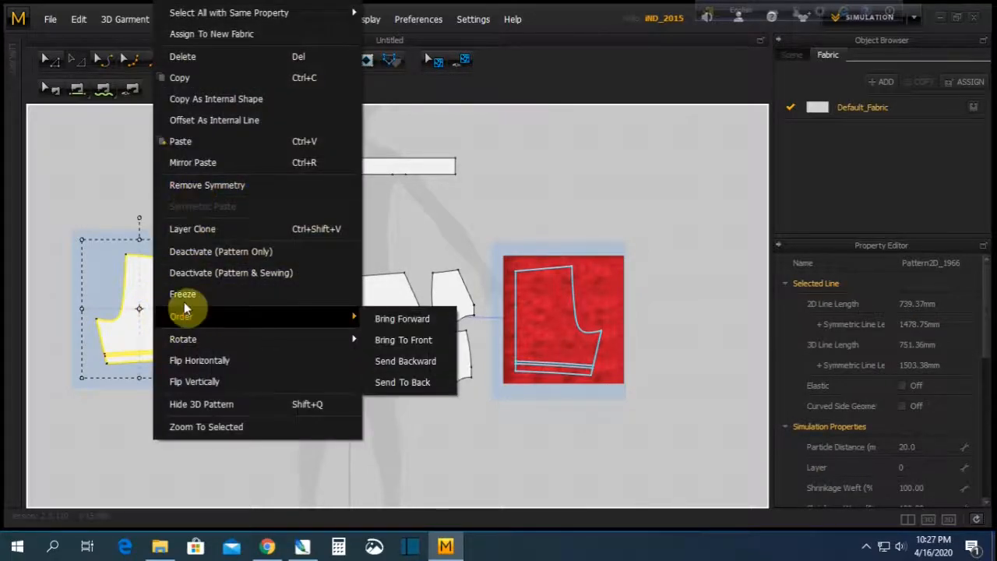
left_click(185, 141)
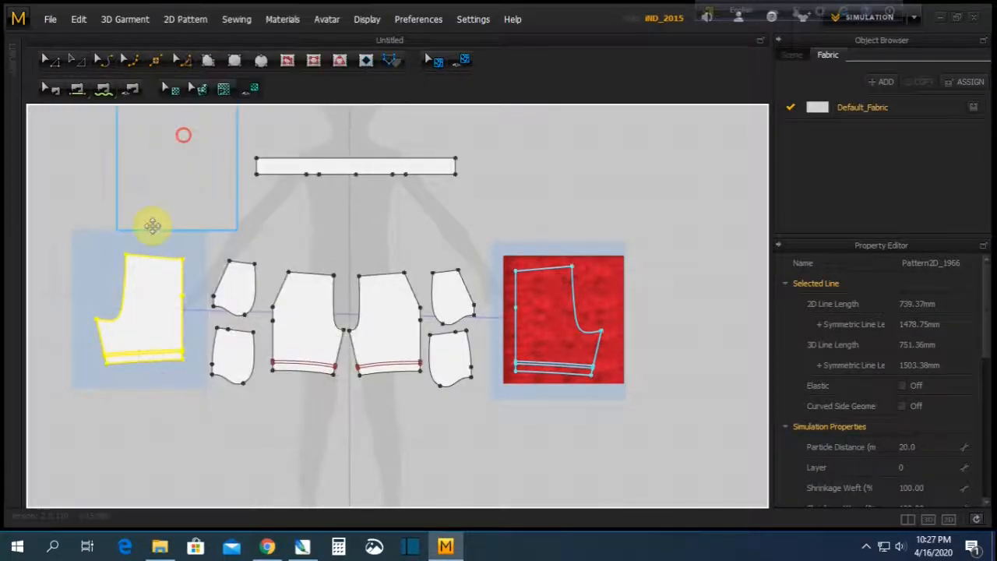
left_click(132, 314)
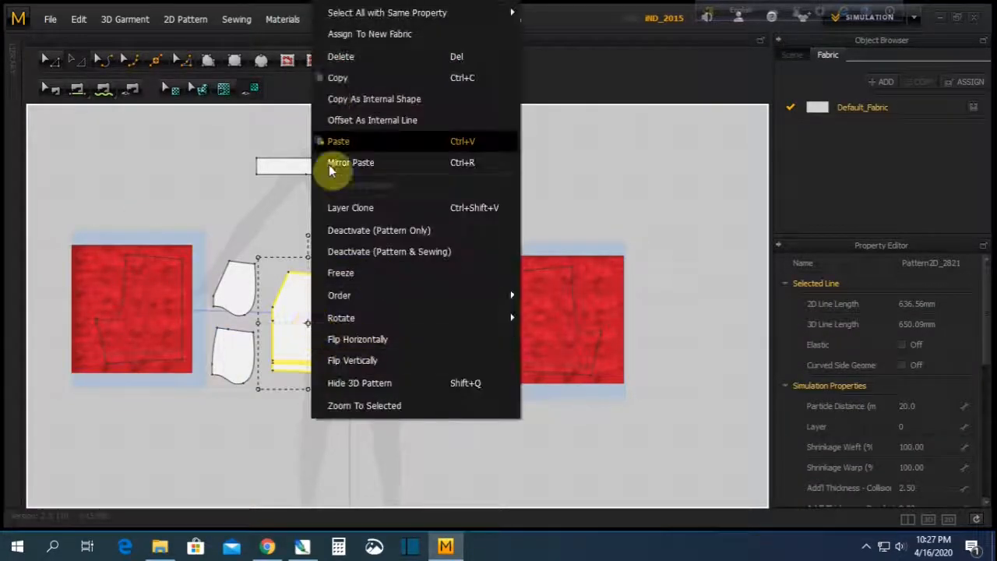
Paste the red graphic onto both front panels, shifting the second one to cover its panel fully
left_click(347, 146)
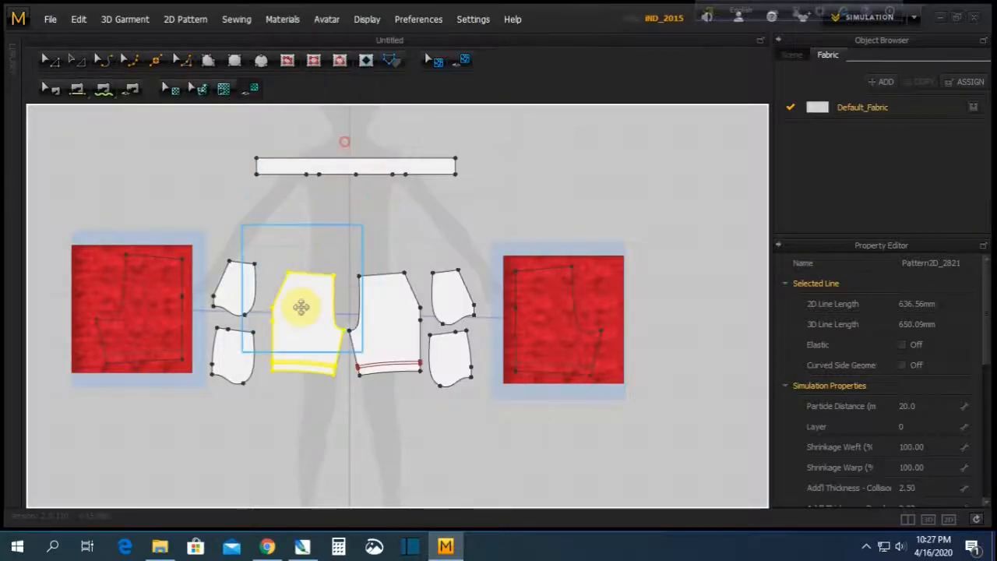
left_click(319, 323)
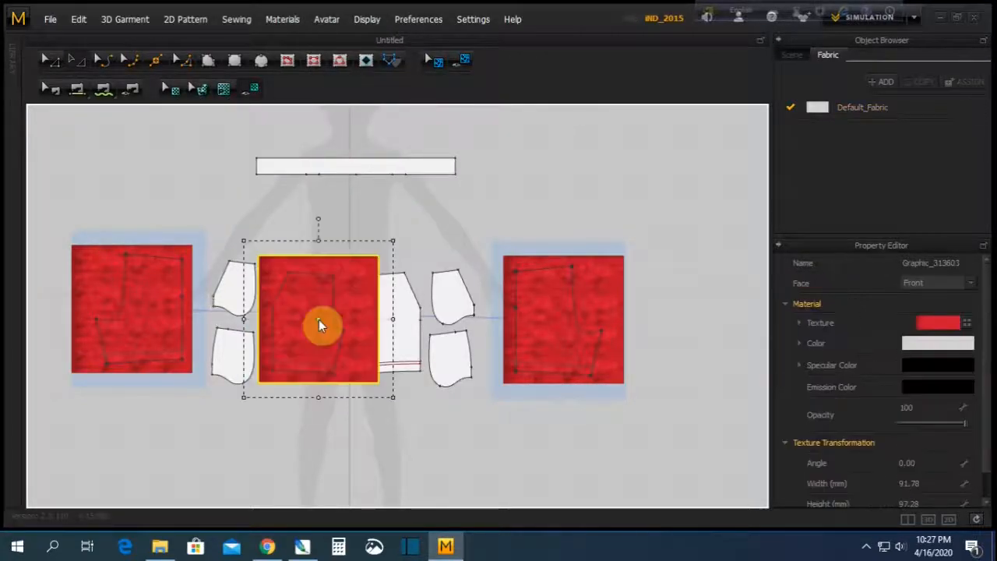
left_click(408, 332)
right_click(410, 333)
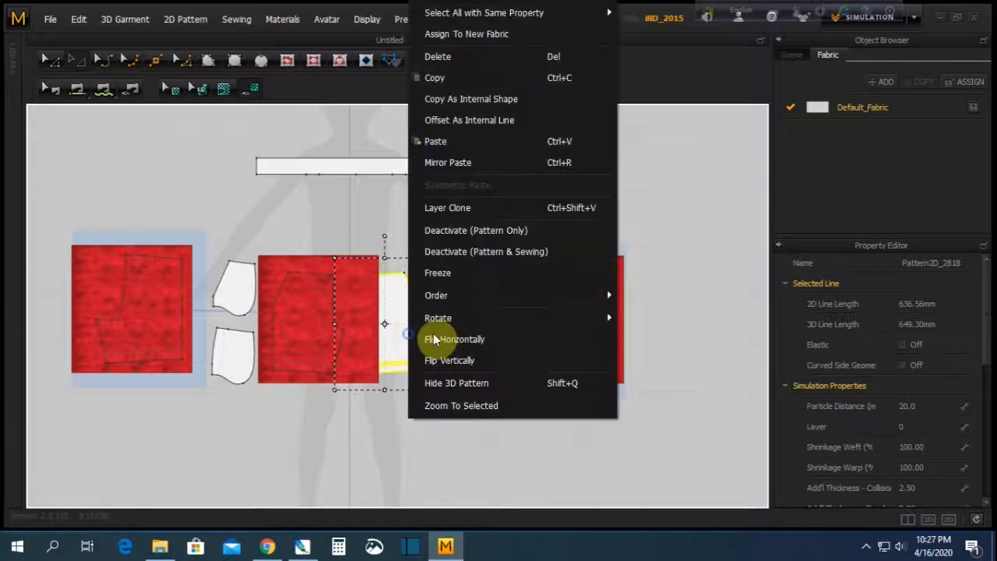
left_click(437, 141)
left_click(390, 322)
mouse_move(393, 320)
left_mouse_down()
mouse_move(375, 324)
mouse_move(390, 277)
mouse_move(425, 327)
left_mouse_up()
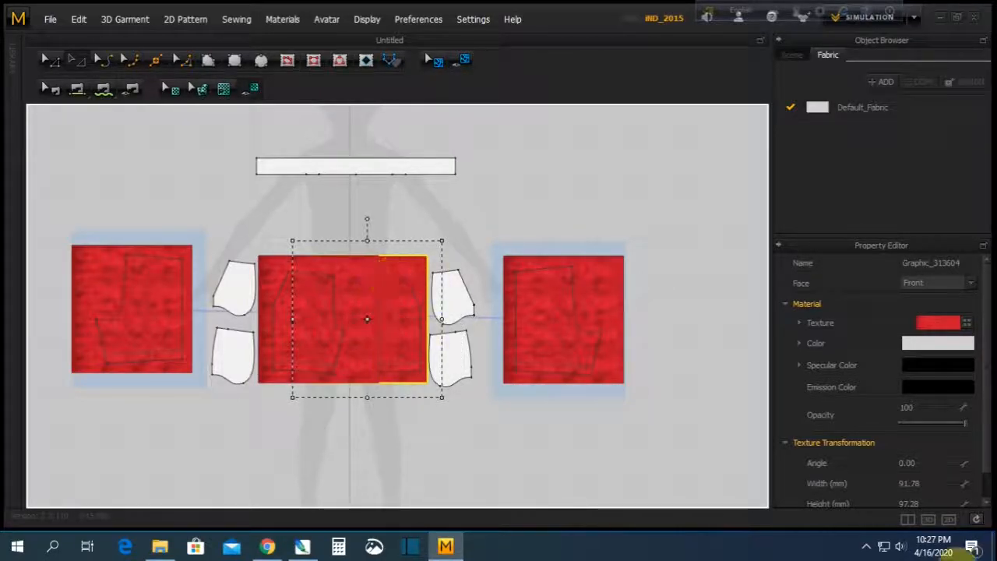
Show the 3D and 2D windows side by side and check the red texture on the draped shorts
left_click(906, 519)
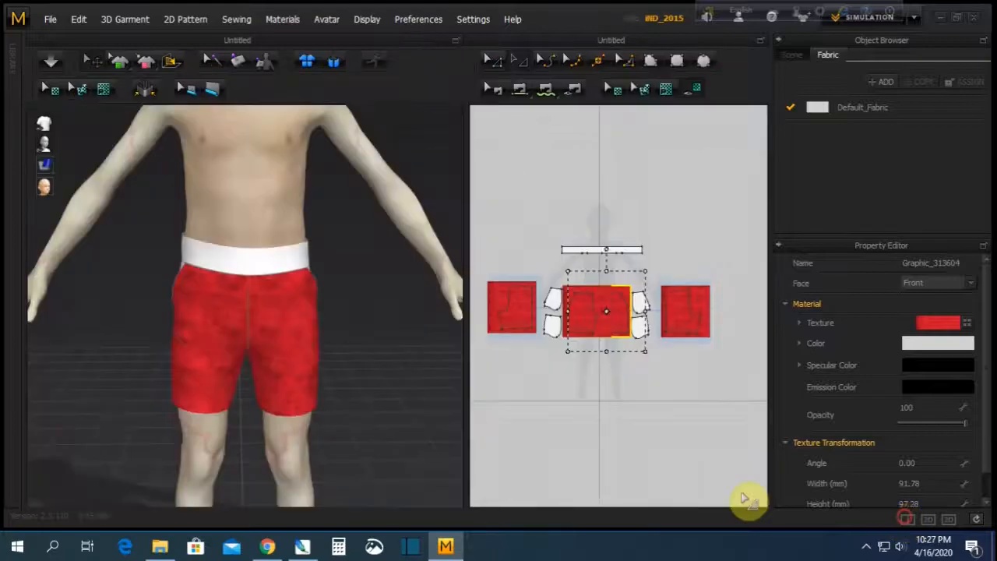
right_click_drag(312, 335, 292, 361)
left_click(376, 374)
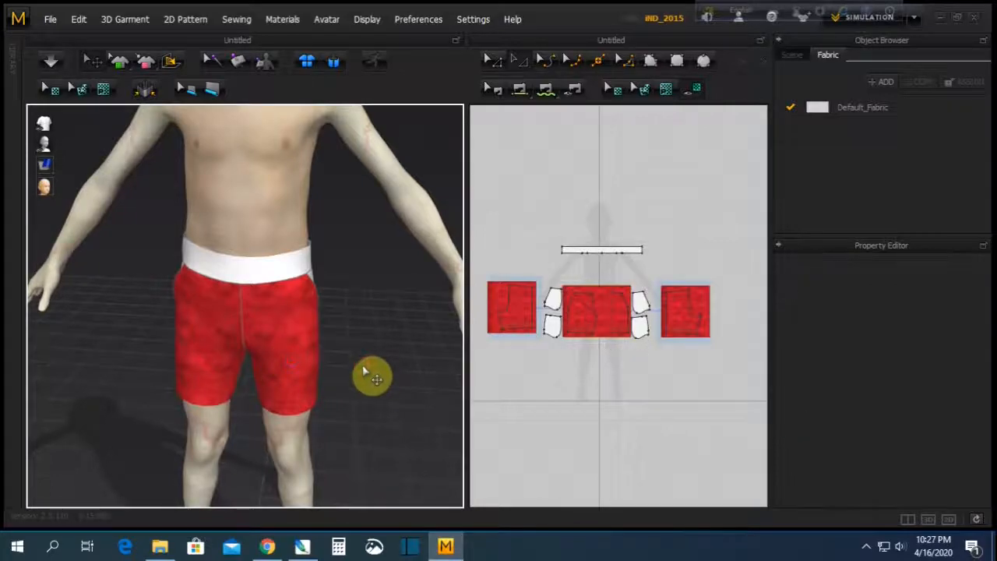
Paste the red graphic over the lower pocket piece on each side of the front panels
scroll(604, 323, "up", 3)
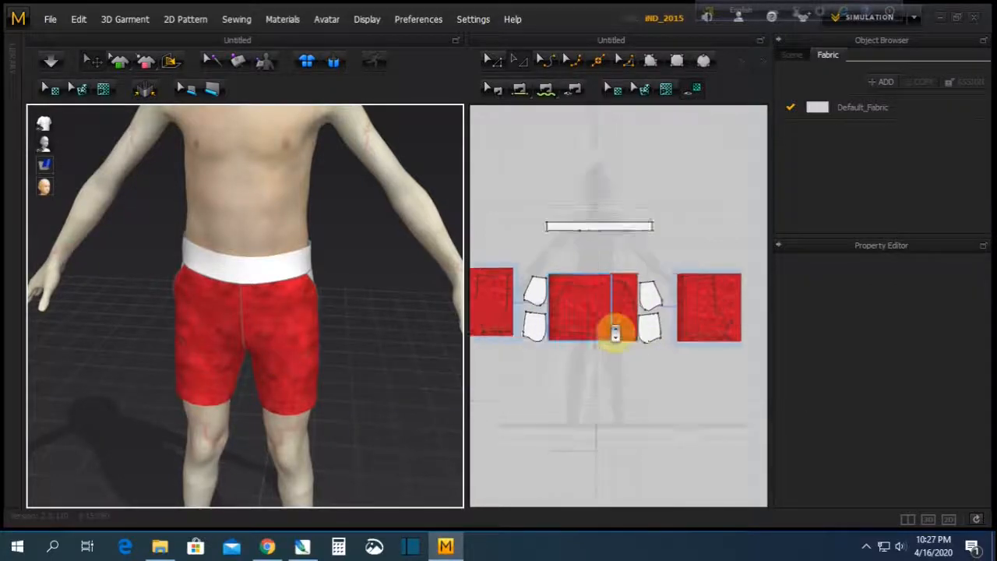
left_click(667, 329)
right_click(662, 334)
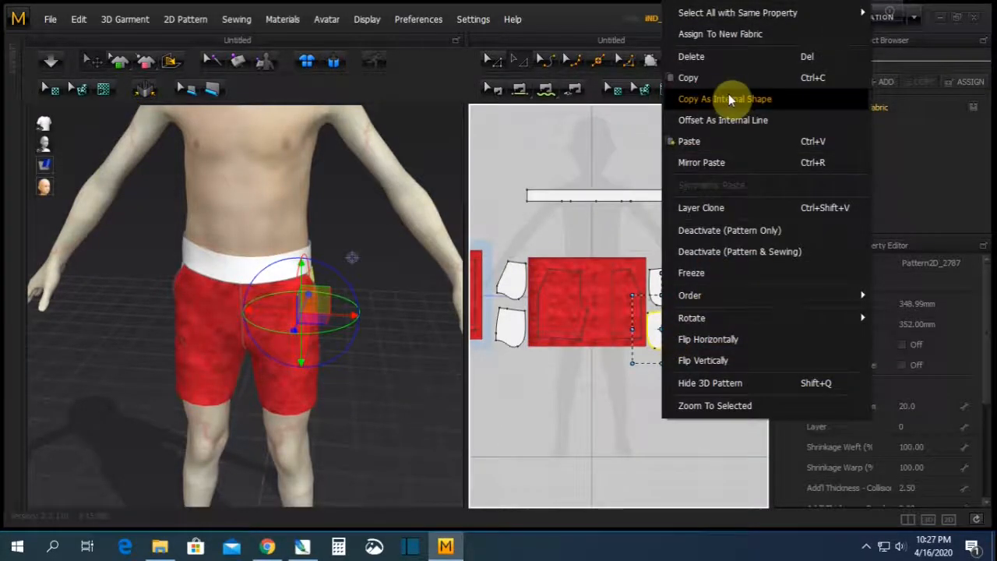
left_click(700, 141)
left_click(659, 343)
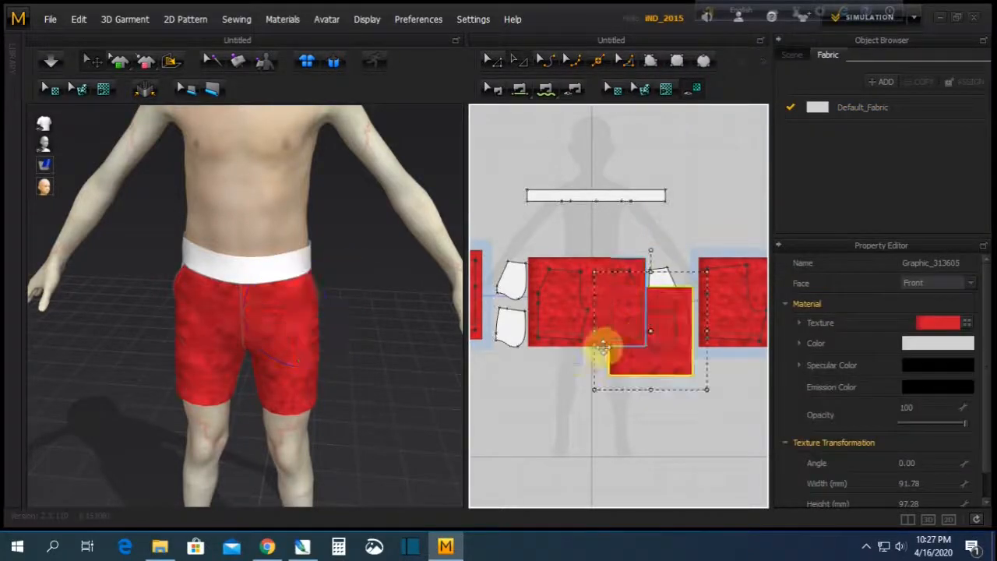
right_click(513, 327)
left_click(550, 143)
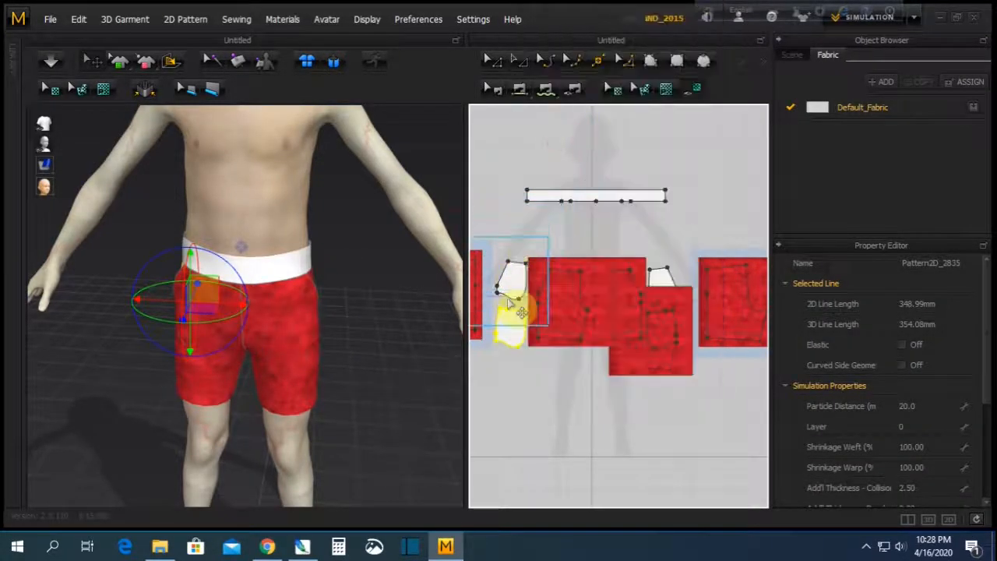
left_click(510, 331)
right_click_drag(289, 378, 317, 294)
Add the desktop image 1x1-RIB as a 282.29 × 52.93 mm graphic on the waistband, aligned with its left end
left_click(584, 196)
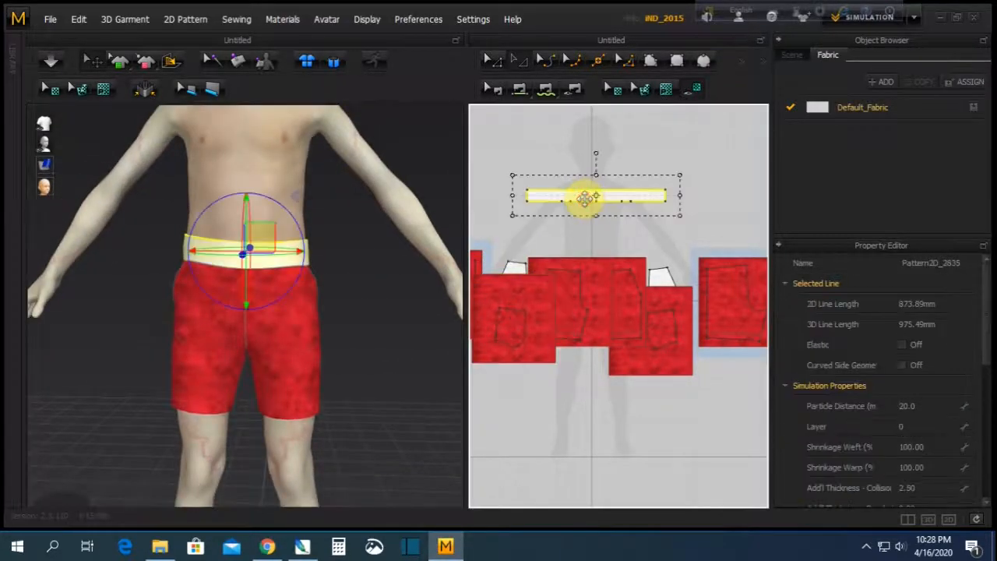
left_click(664, 88)
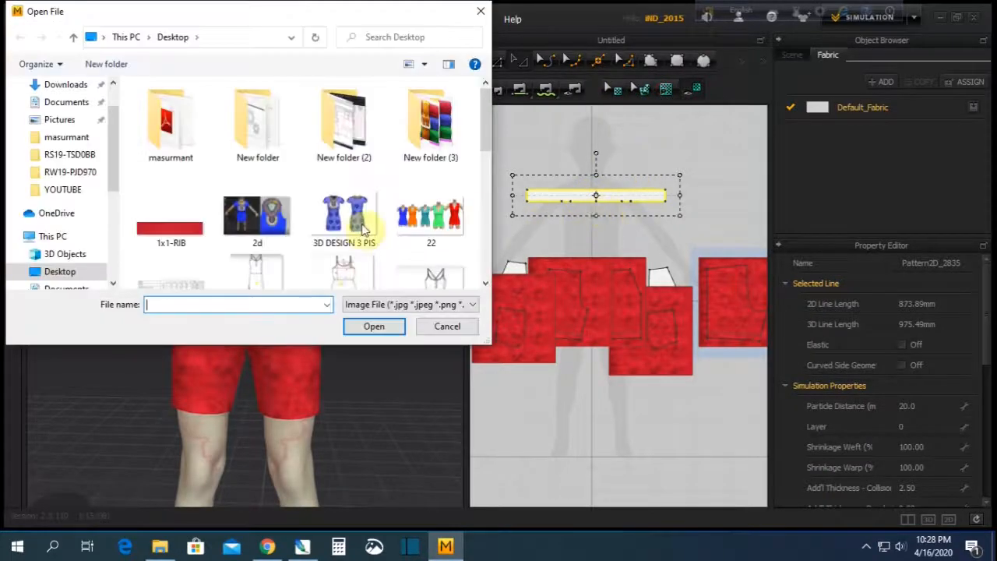
left_click(170, 230)
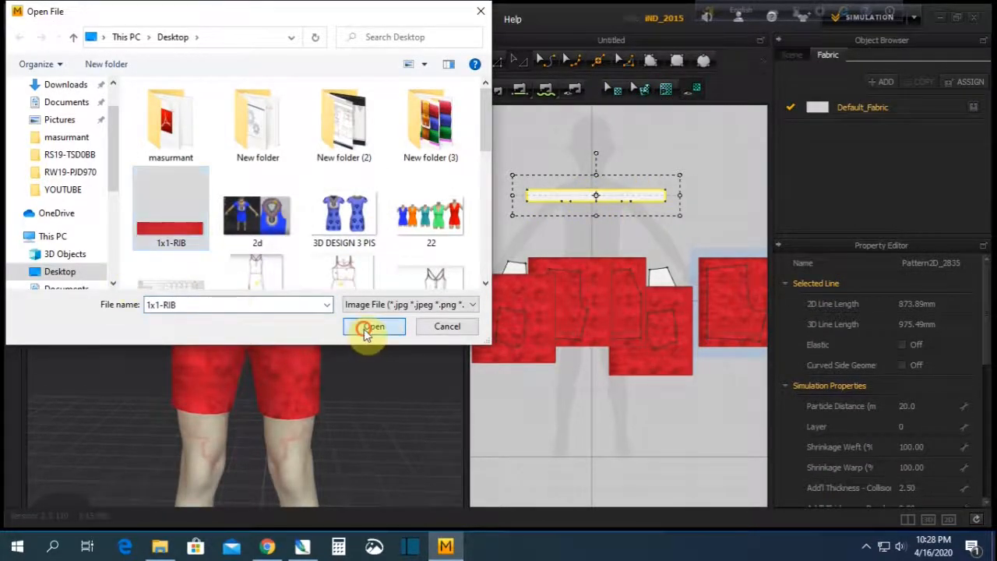
left_click(374, 326)
left_click(578, 199)
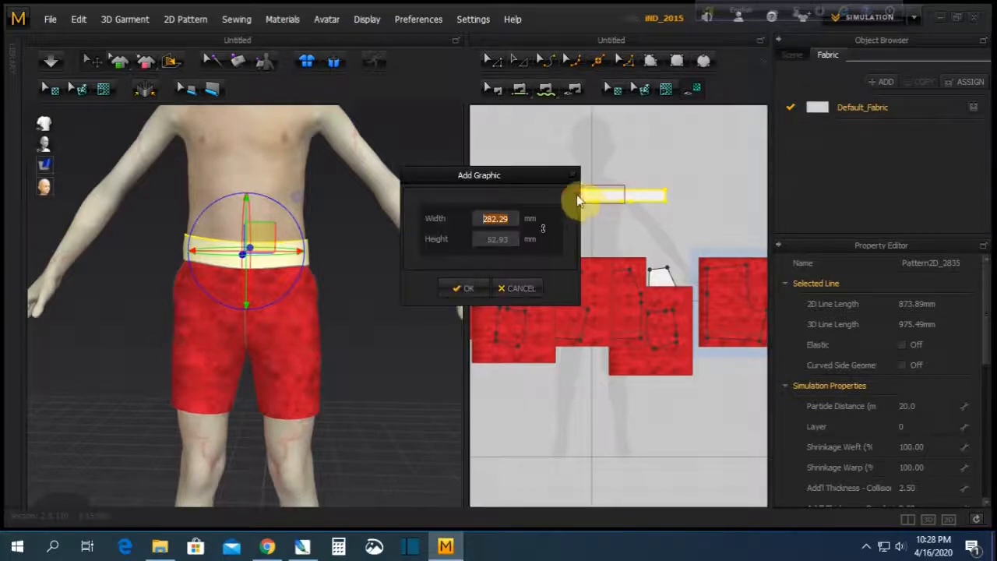
left_click(472, 286)
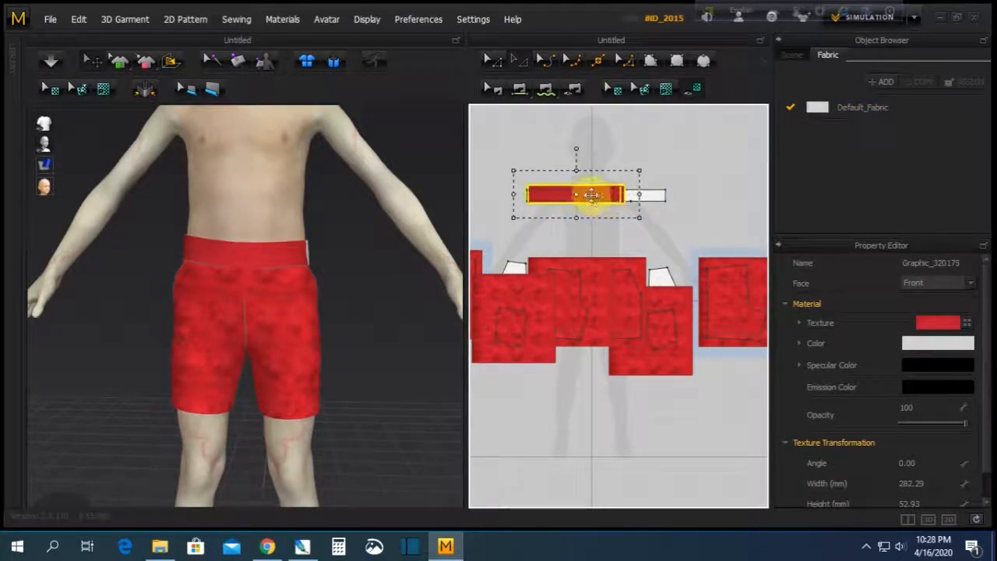
left_click_drag(593, 194, 588, 194)
Copy the rib graphic and paste it over the uncovered right end of the waistband
right_click(589, 194)
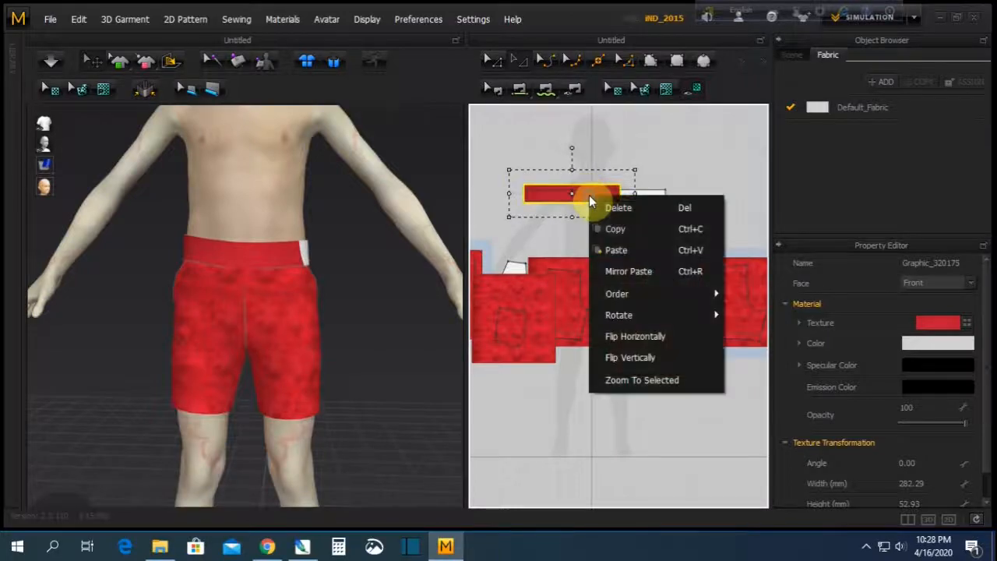
left_click(621, 236)
right_click(634, 194)
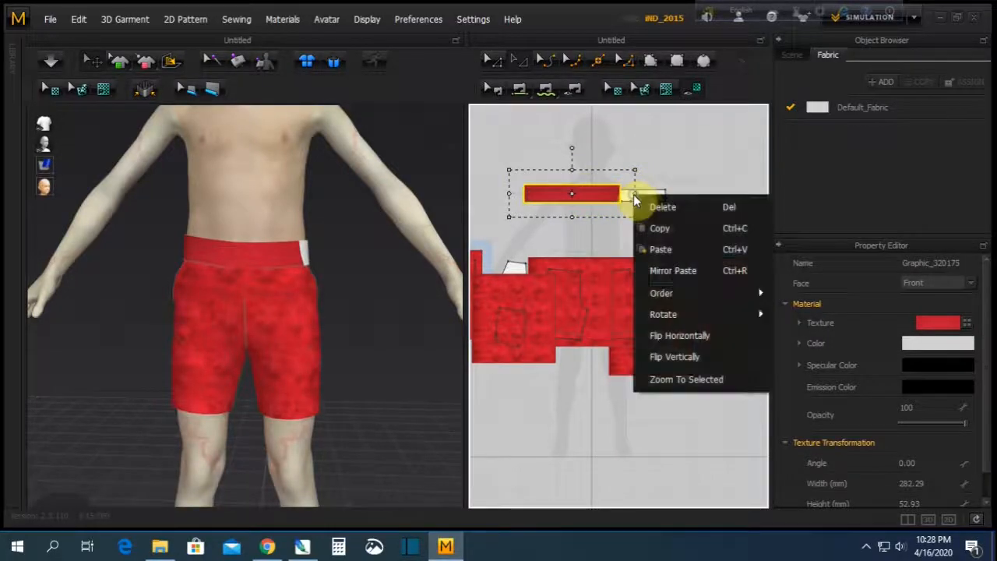
left_click(663, 250)
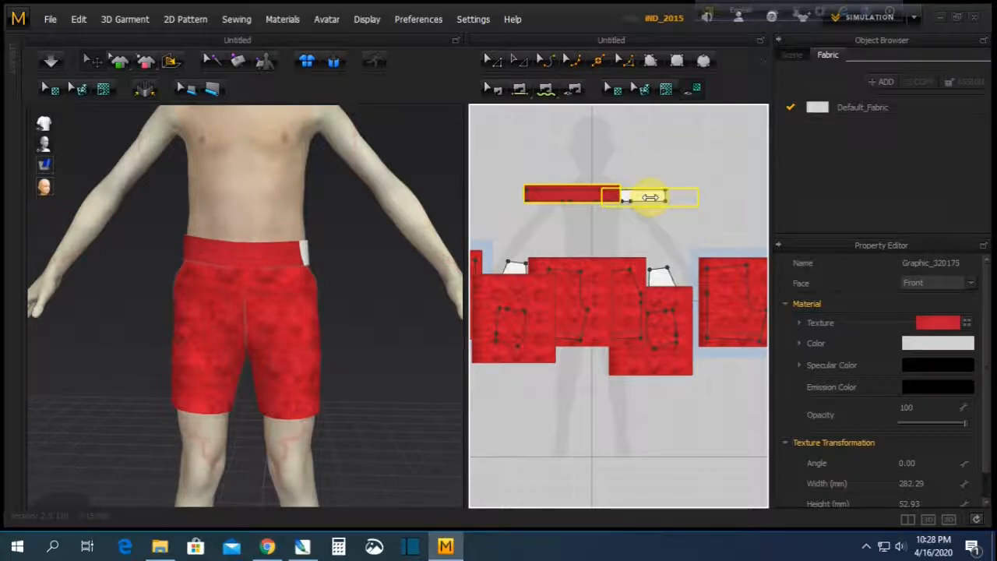
left_click(652, 199)
right_click_drag(367, 289, 352, 342)
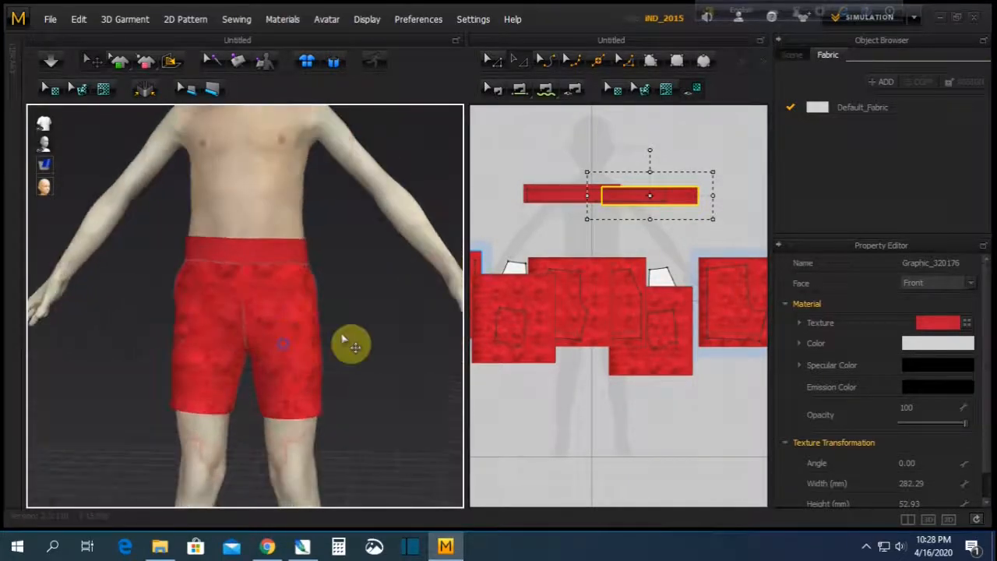
Deselect the waistband graphic and hide the avatar so only the draped shorts remain in the 3D window
left_click(355, 341)
left_click(302, 311)
left_click(425, 324)
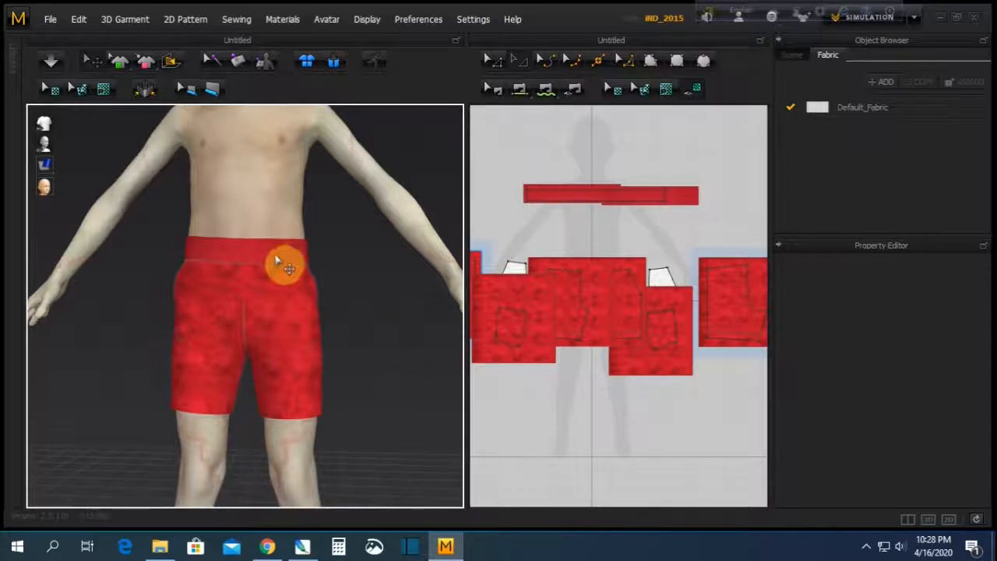
left_click(218, 183)
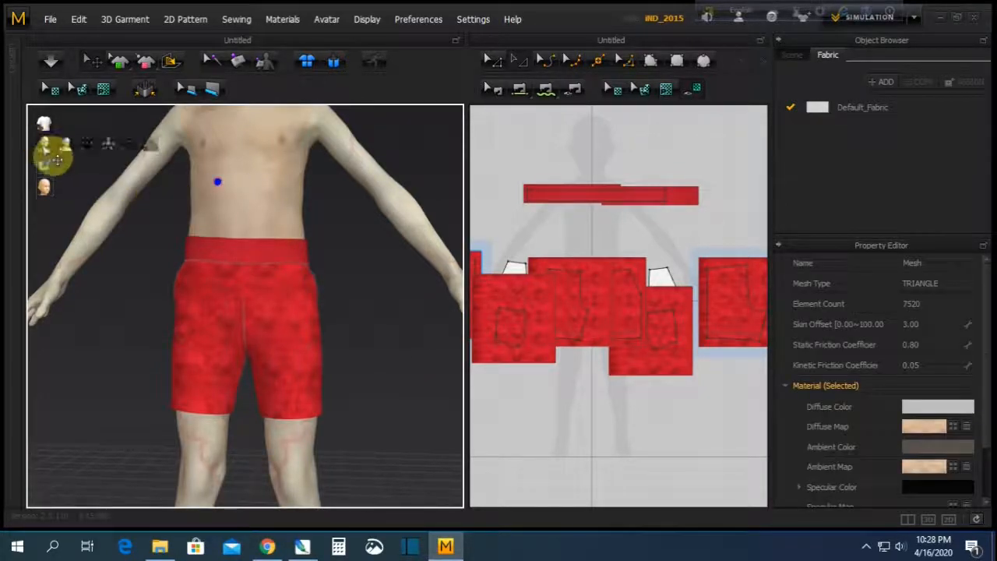
left_click(67, 144)
mouse_move(236, 272)
right_mouse_down()
mouse_move(211, 341)
mouse_move(338, 338)
mouse_move(254, 247)
mouse_move(287, 303)
mouse_move(257, 329)
mouse_move(200, 341)
mouse_move(211, 356)
mouse_move(338, 341)
mouse_move(315, 304)
mouse_move(286, 299)
mouse_move(285, 332)
mouse_move(249, 329)
mouse_move(258, 319)
mouse_move(196, 317)
mouse_move(198, 296)
mouse_move(264, 303)
mouse_move(298, 280)
mouse_move(294, 333)
mouse_move(269, 265)
mouse_move(245, 285)
mouse_move(256, 298)
mouse_move(204, 305)
mouse_move(236, 320)
mouse_move(303, 309)
mouse_move(332, 317)
mouse_move(263, 333)
mouse_move(286, 334)
mouse_move(258, 325)
mouse_move(272, 314)
mouse_move(248, 314)
mouse_move(244, 285)
right_mouse_up()
scroll(593, 296, "down", 5)
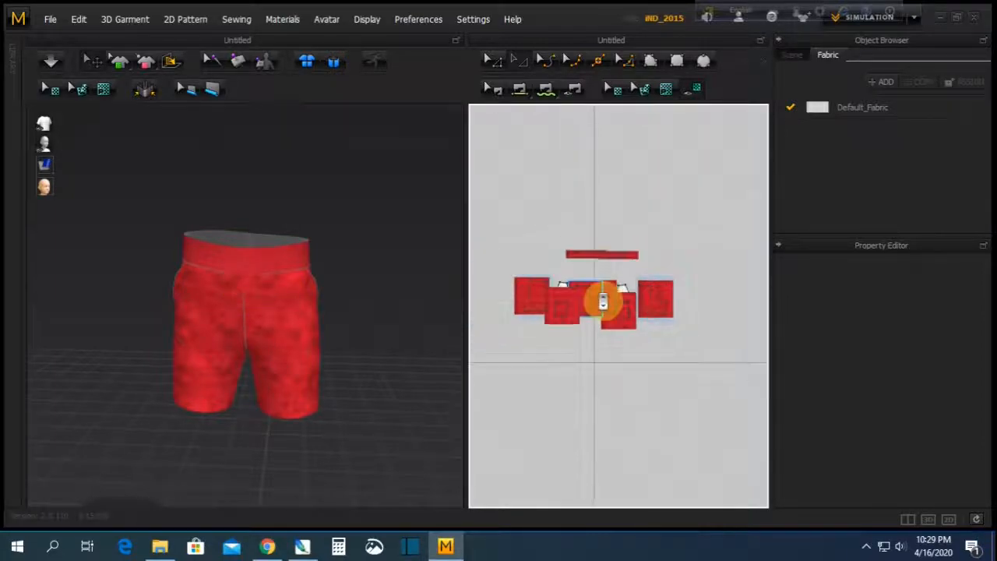
scroll(603, 302, "down", 2)
left_click(486, 203)
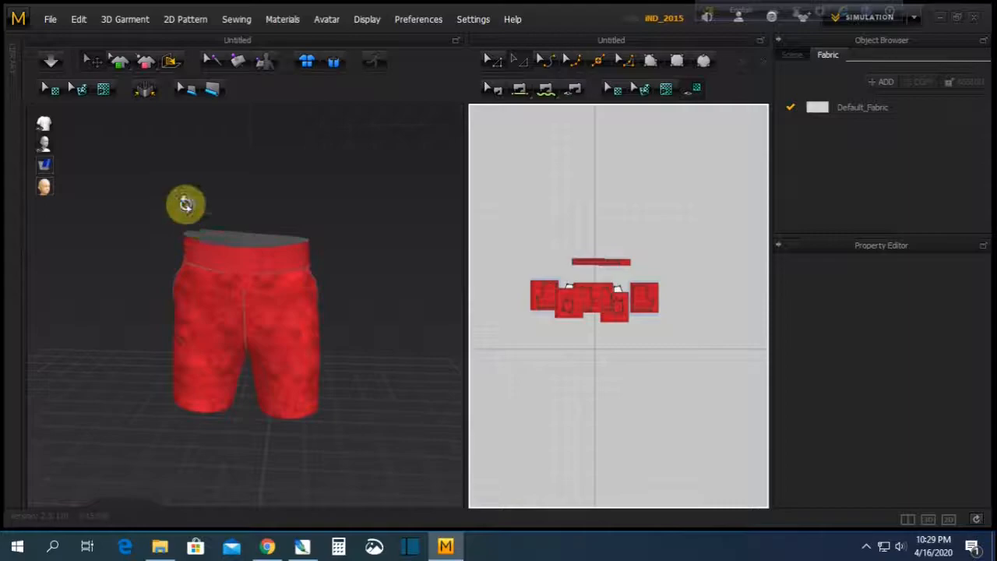
Switch the 3D window background to a solid fill and choose teal (#2C9A9A) as its colour
right_click(189, 207)
left_click(248, 394)
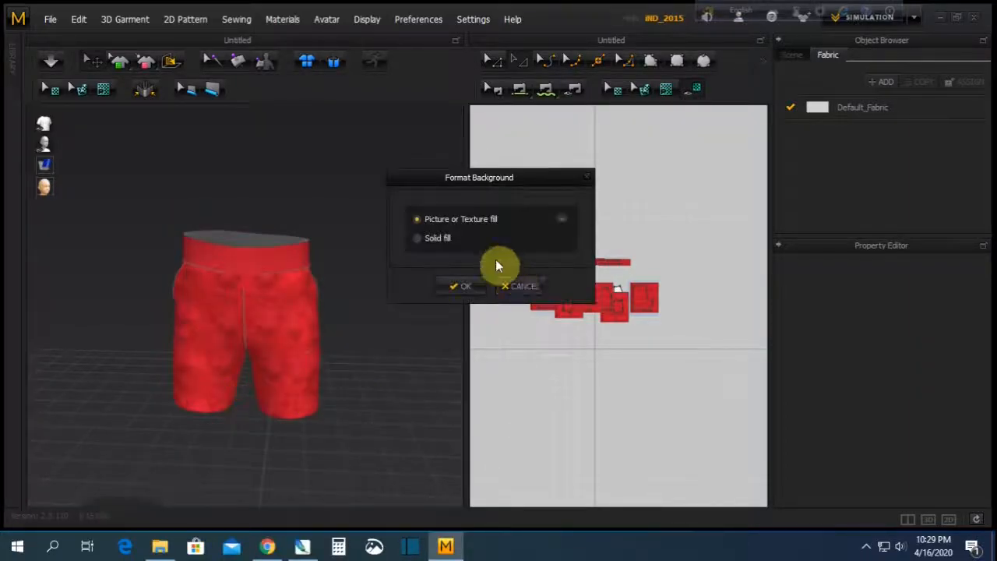
left_click(420, 238)
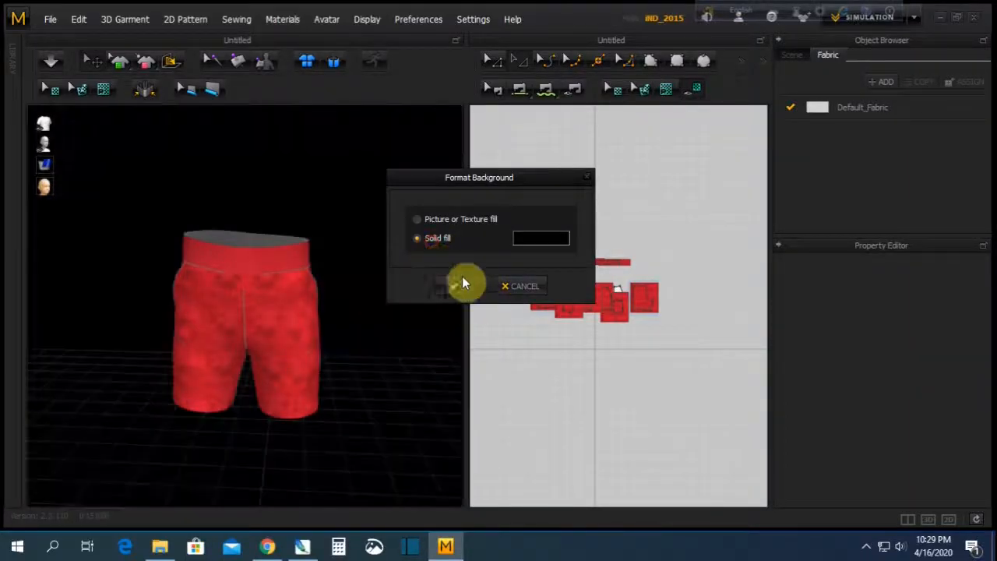
left_click(542, 241)
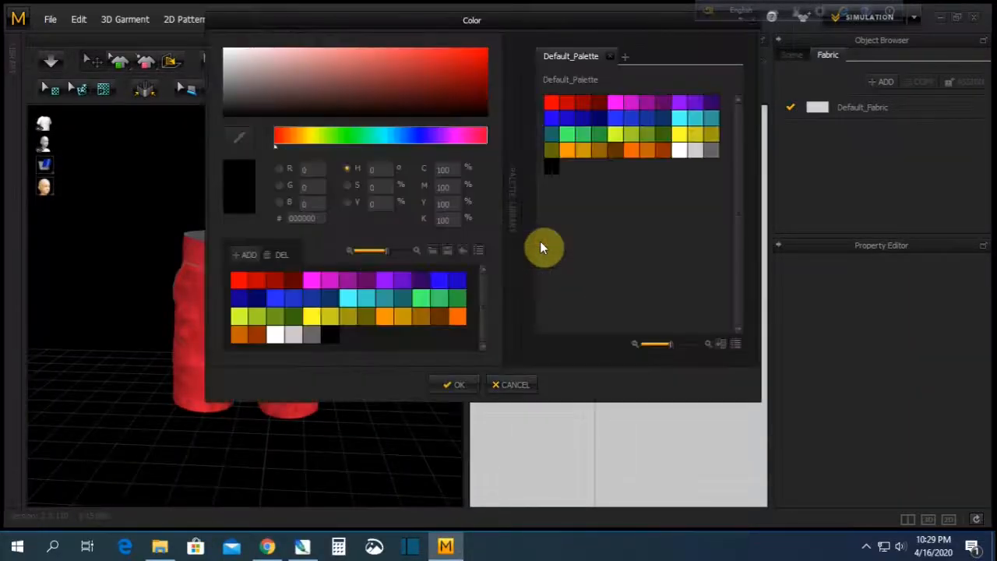
left_click(385, 306)
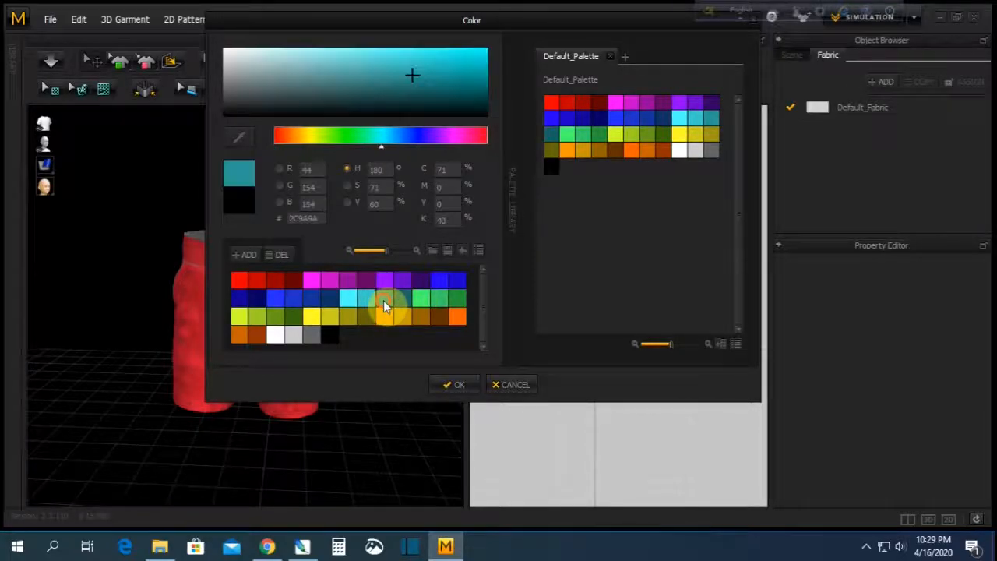
left_click(455, 385)
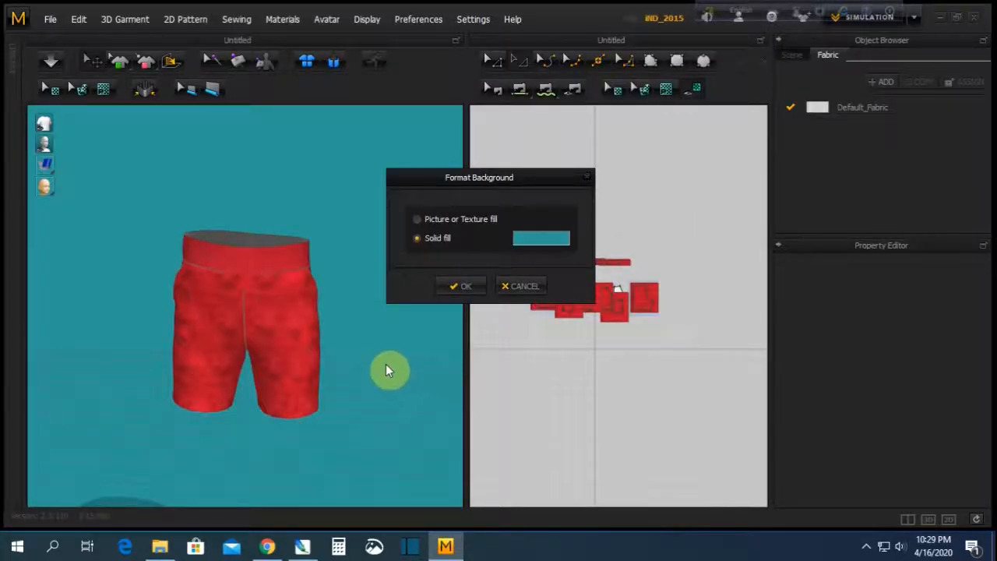
Change the 3D window's solid background colour to light grey (#CCCCCC) and apply it
left_click(537, 240)
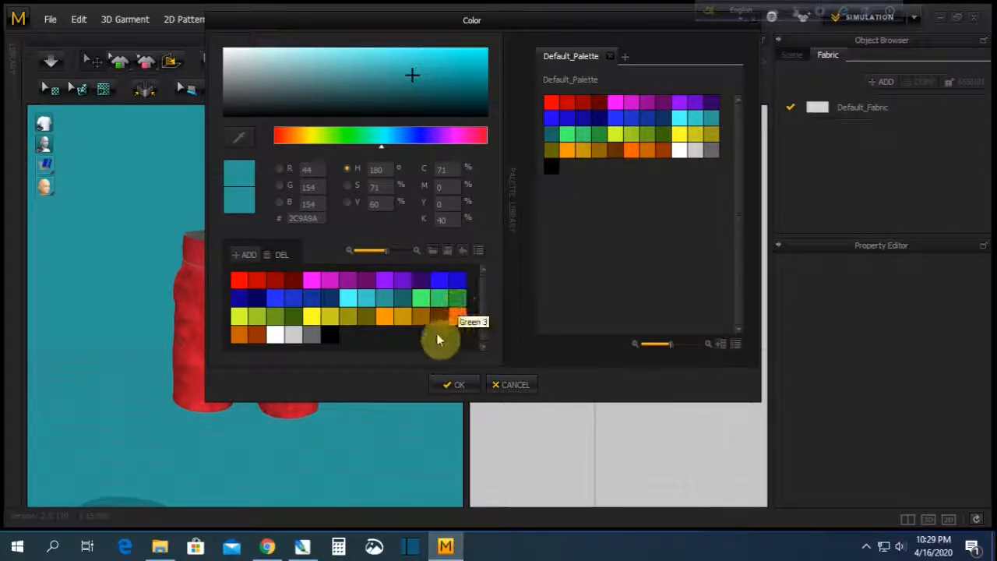
left_click(292, 341)
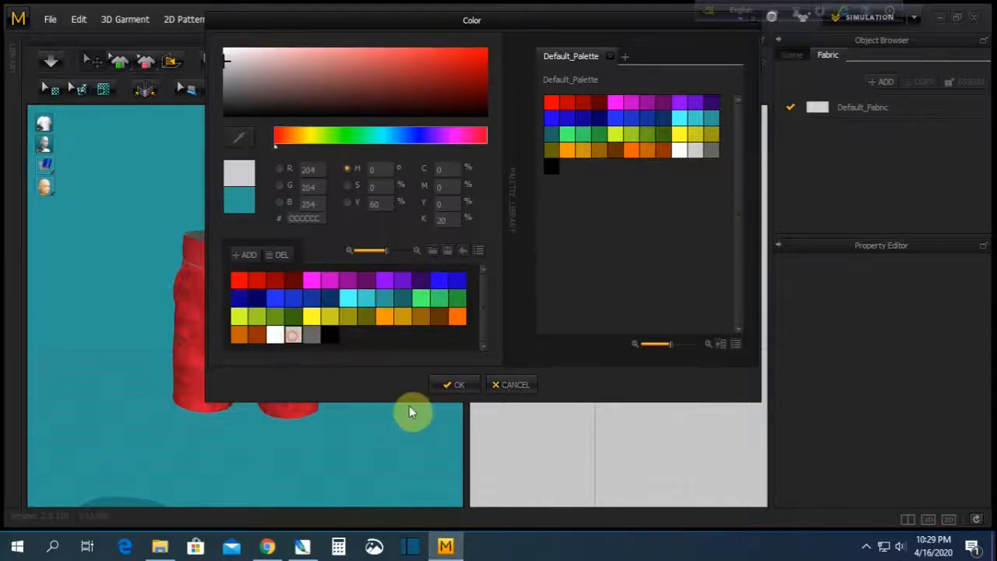
left_click(456, 385)
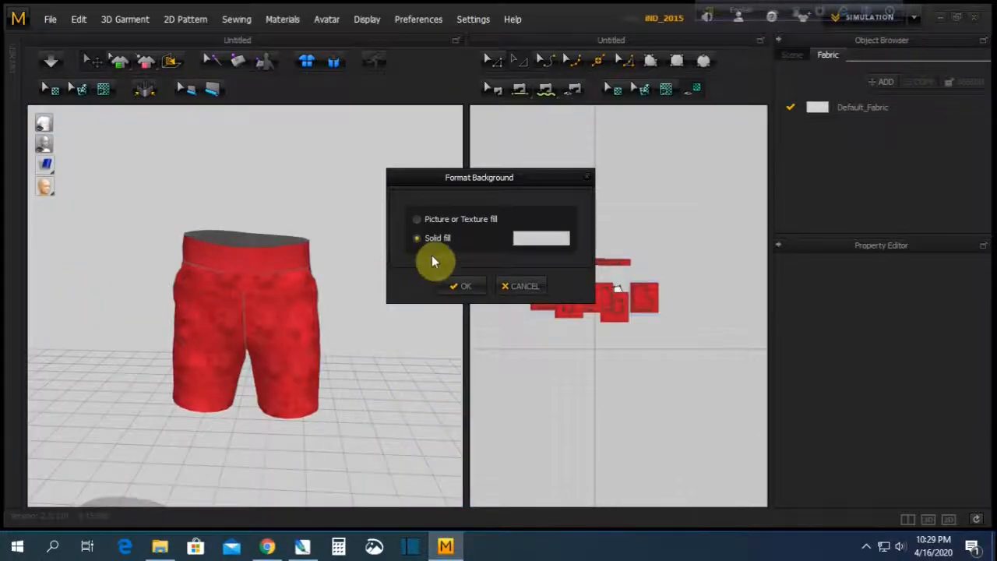
left_click(460, 288)
Save a PNG snapshot of the shorts without the avatar to the desktop as shortd
right_click_drag(241, 292, 284, 317)
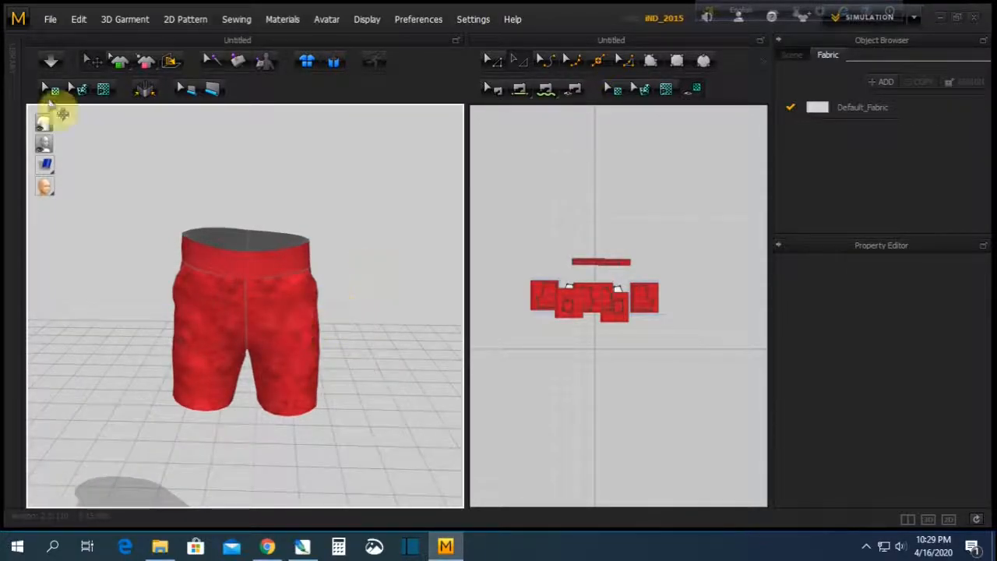
left_click(50, 20)
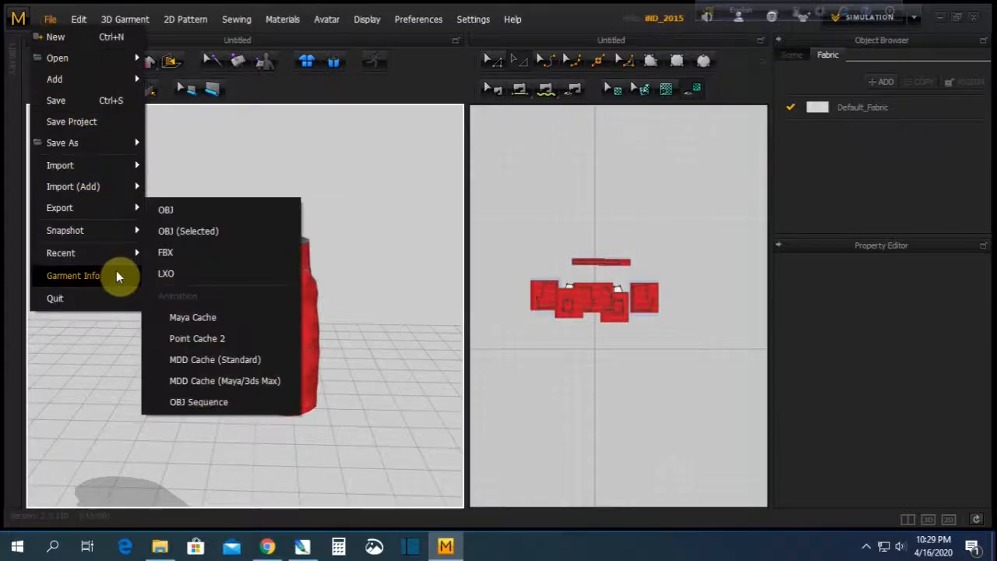
mouse_move(97, 231)
left_click(187, 232)
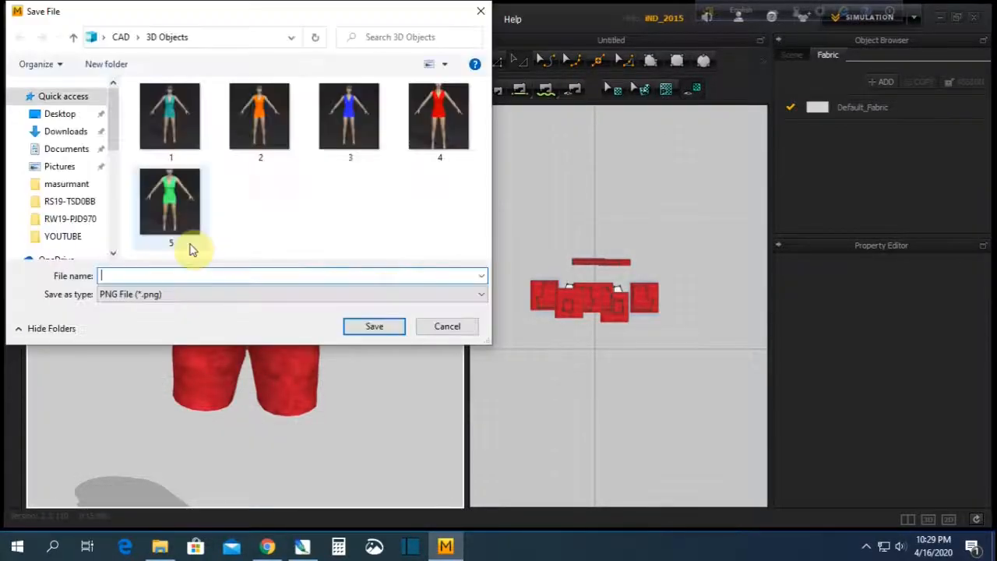
left_click(74, 115)
left_click(172, 277)
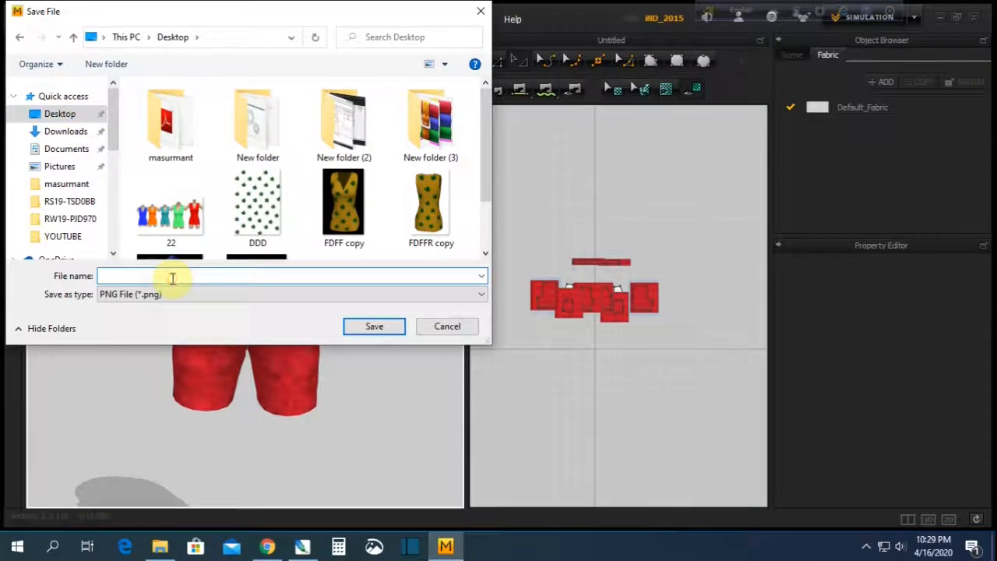
type("short")
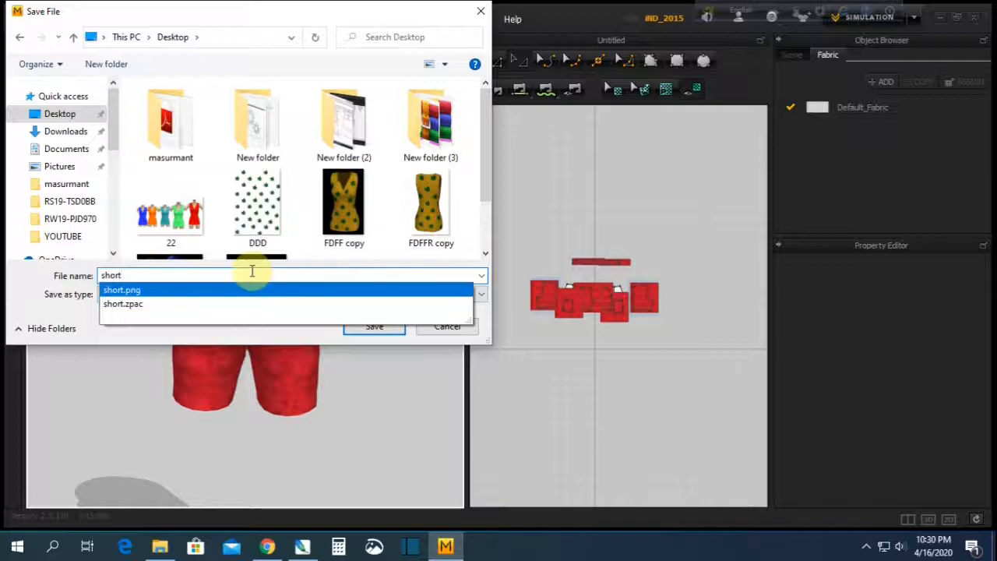
type("d")
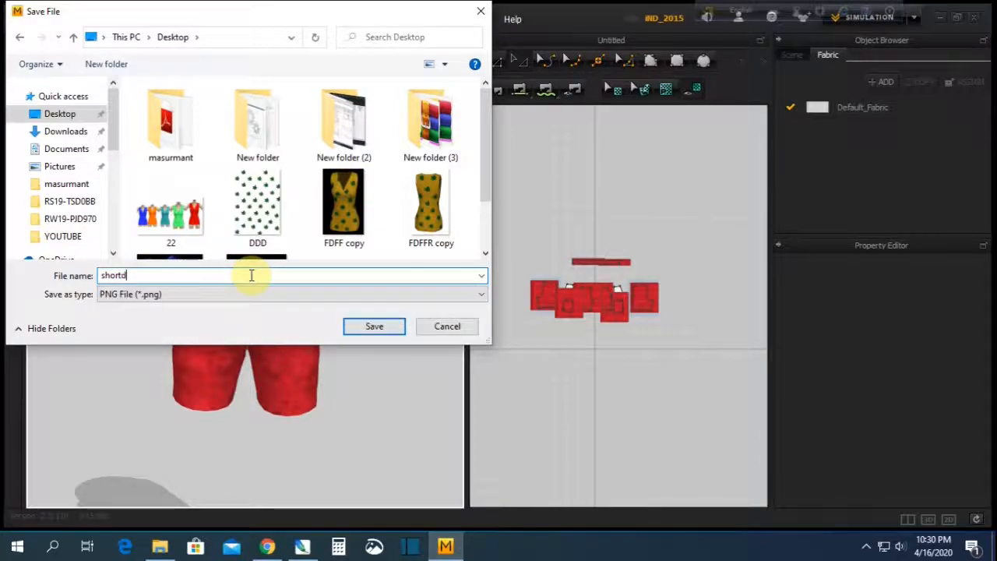
left_click(379, 327)
left_click(469, 340)
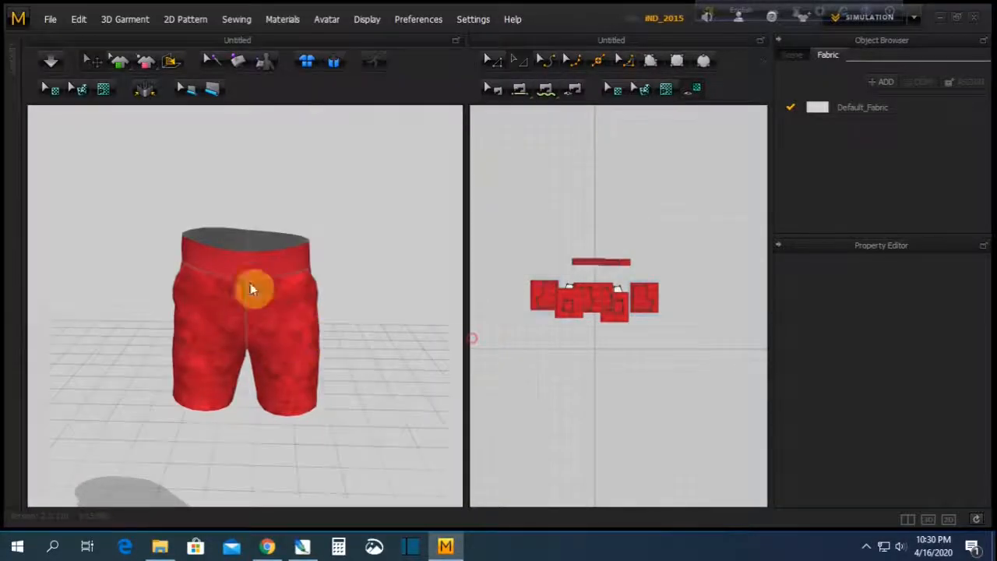
Show the avatar again with its whole body in view and leave nothing selected
mouse_move(45, 145)
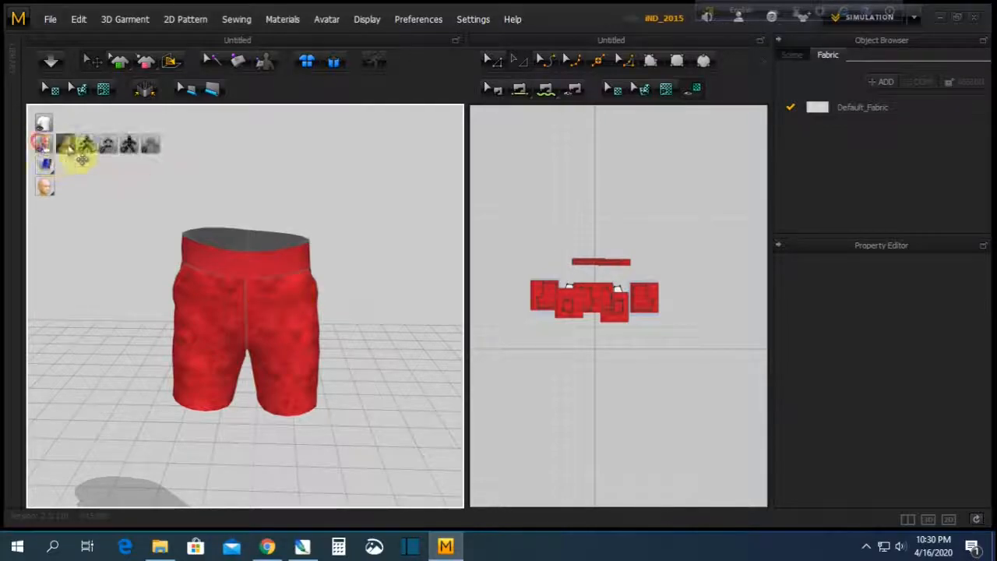
left_click(78, 148)
scroll(212, 251, "down", 3)
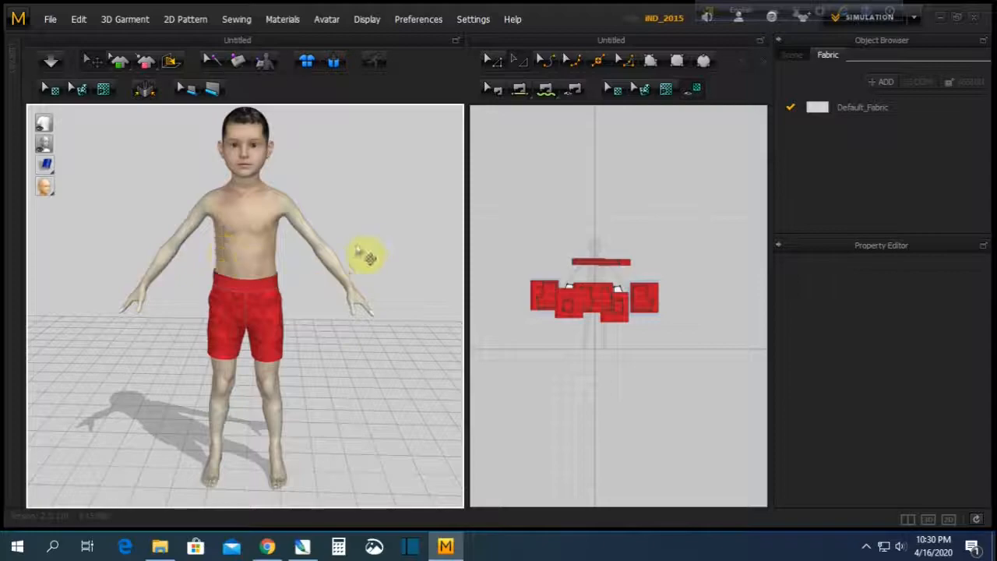
right_click(351, 229)
left_click(291, 195)
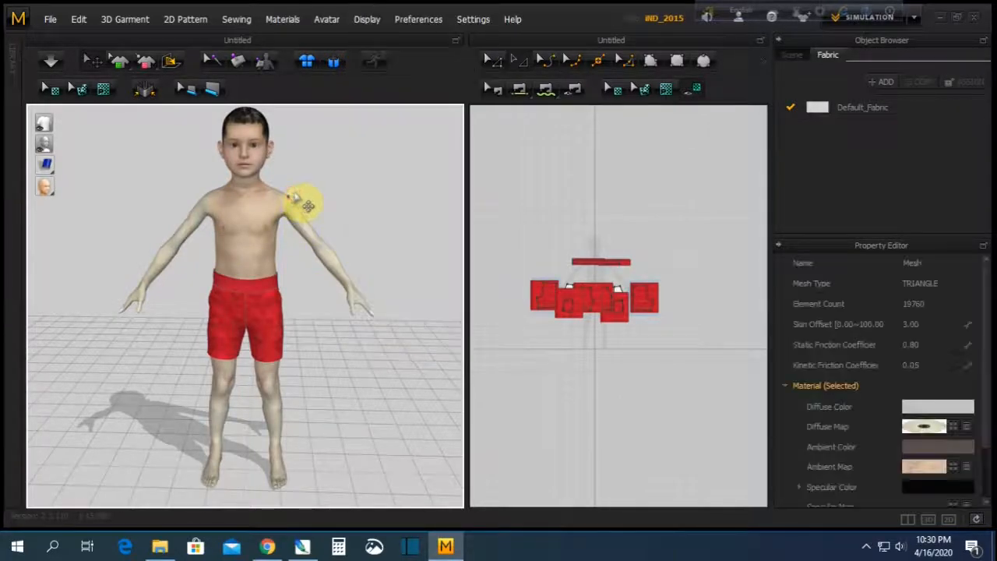
left_click(506, 220)
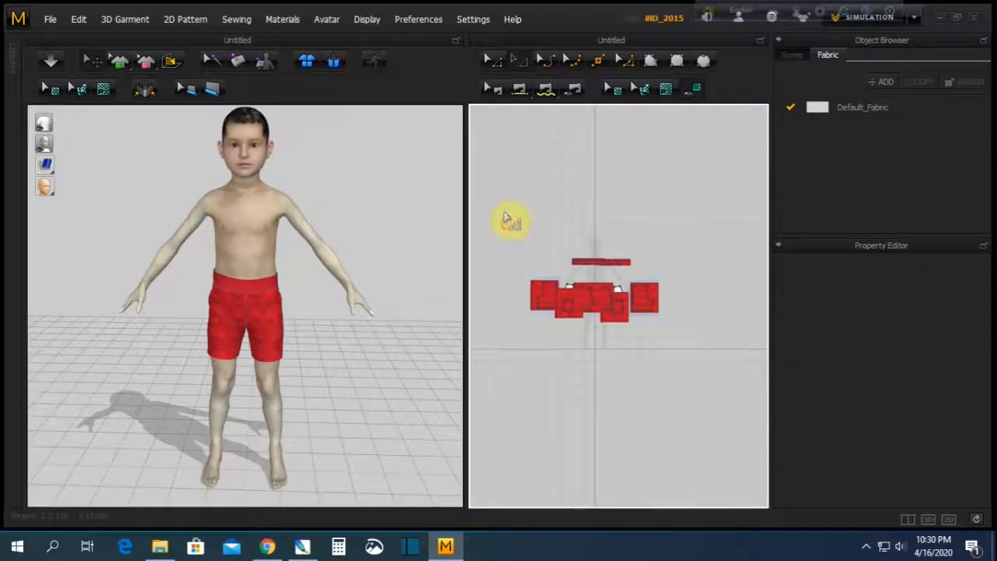
Try to move all the pattern pieces together down and away from the avatar silhouette, then undo the move
left_click(494, 64)
left_click_drag(643, 350, 697, 377)
left_click_drag(616, 303, 682, 431)
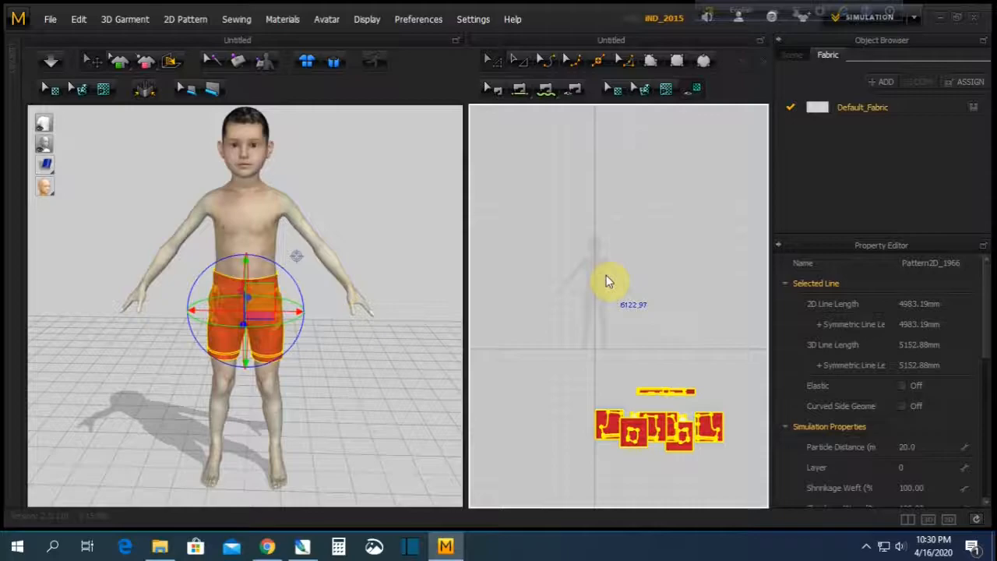
key("ctrl+z")
left_click(623, 341)
Try to move the red graphics on the outermost panels at both ends off their pattern pieces
scroll(614, 302, "up", 2)
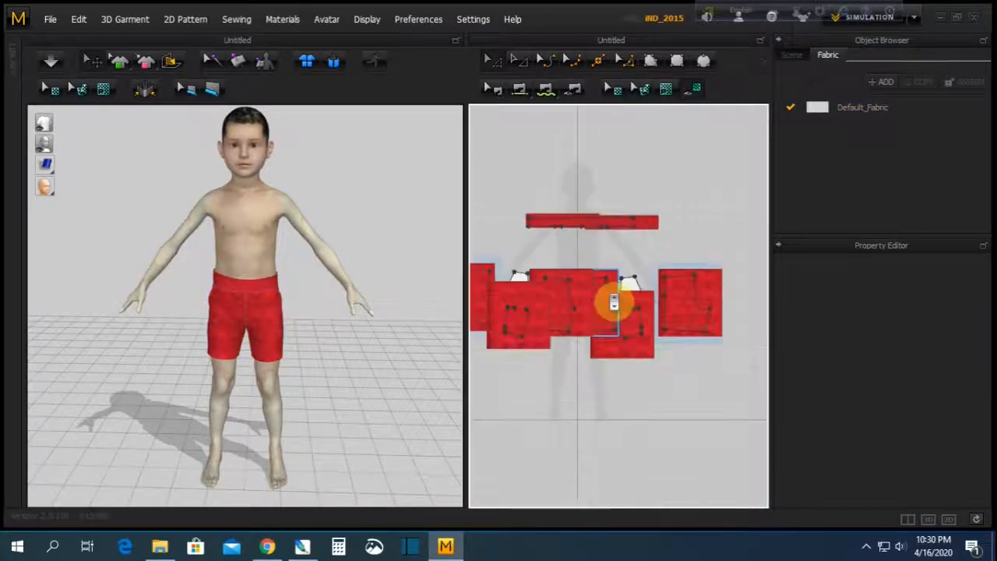
scroll(660, 301, "down", 1)
left_click_drag(694, 293, 745, 414)
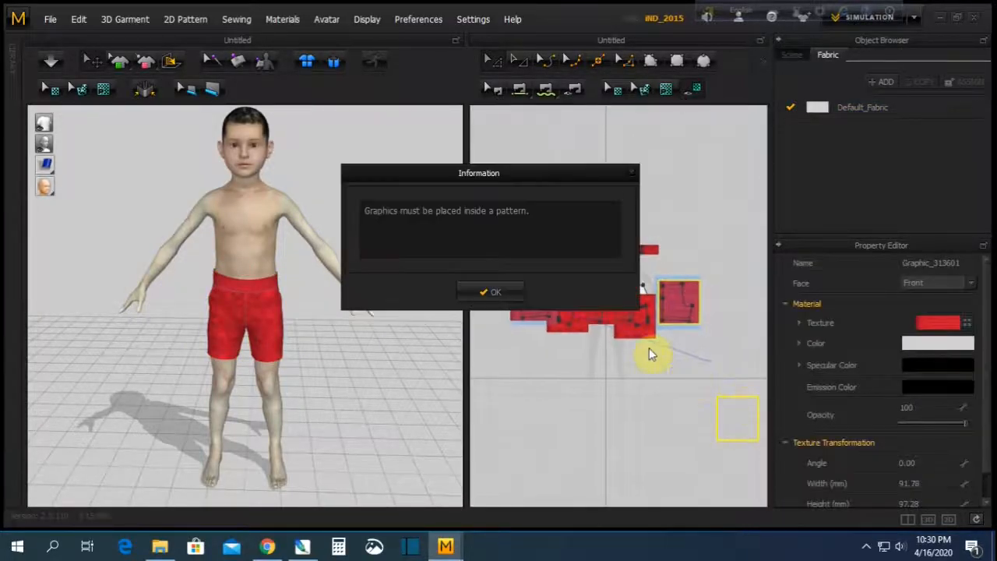
left_click(487, 287)
left_click_drag(684, 319, 683, 348)
left_click(511, 291)
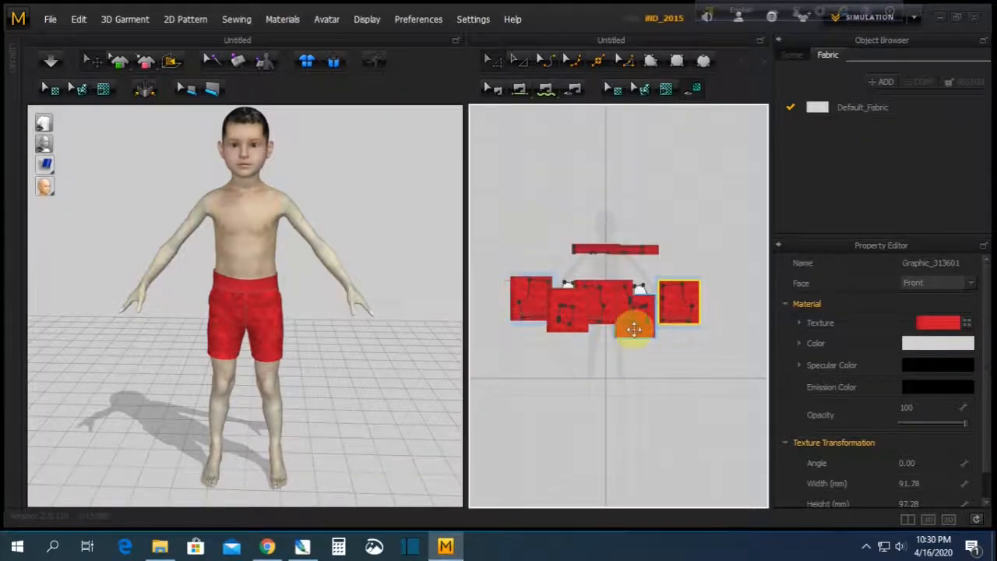
left_click_drag(624, 289, 526, 356)
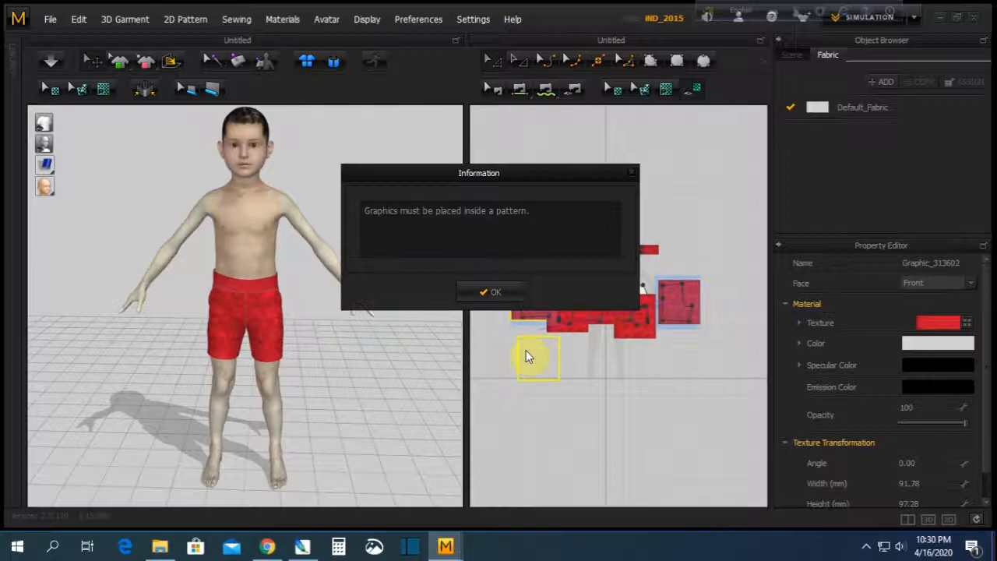
left_click(502, 294)
left_click(520, 212)
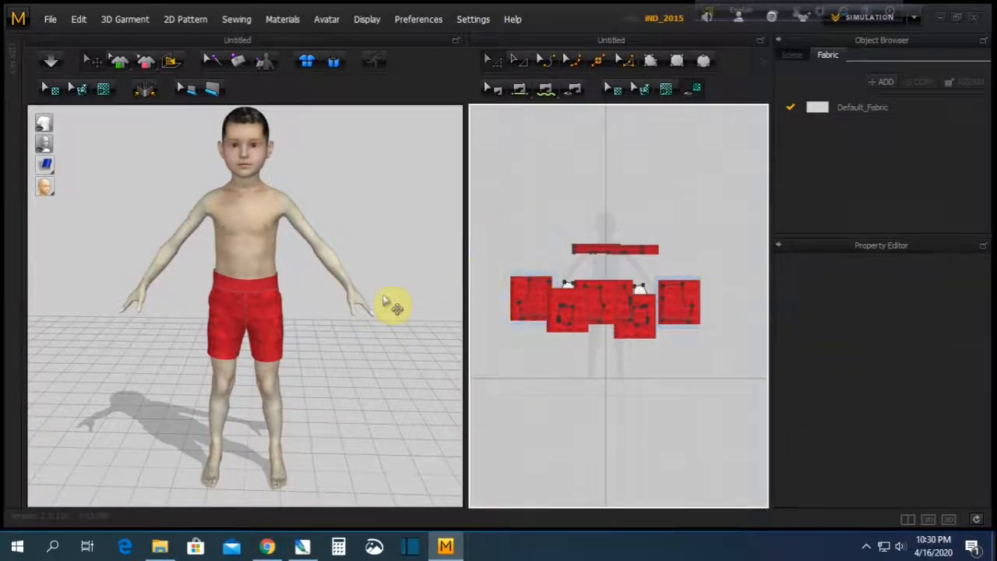
Change the Default_Fabric colour to orange and check the shorts on the avatar from several angles
right_click_drag(305, 305, 279, 336)
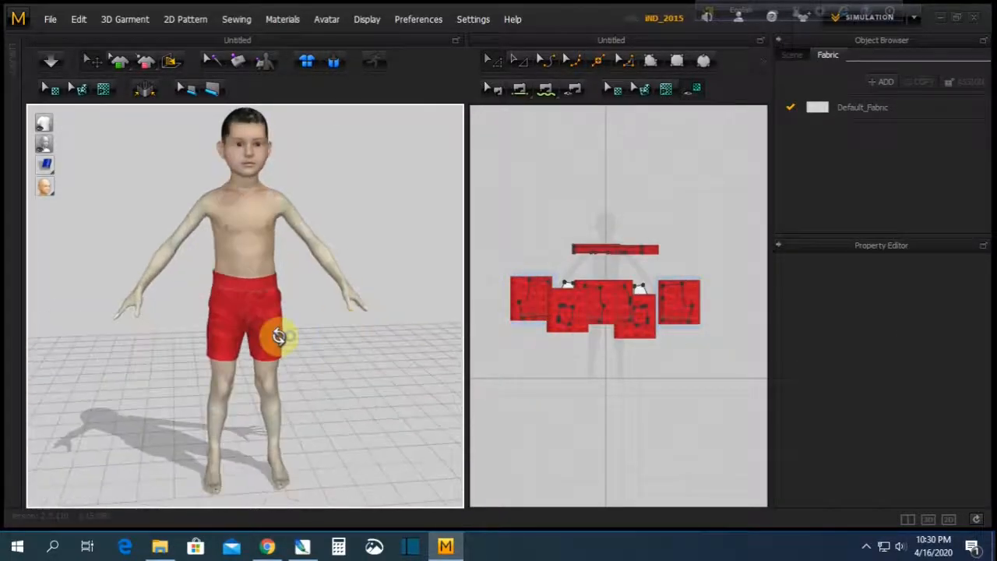
left_click_drag(500, 190, 717, 388)
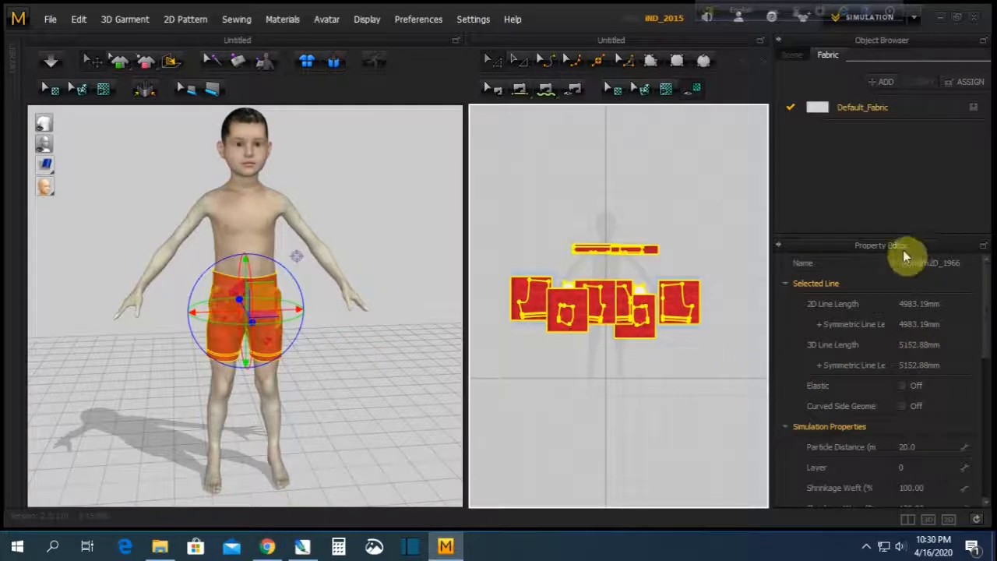
left_click(826, 113)
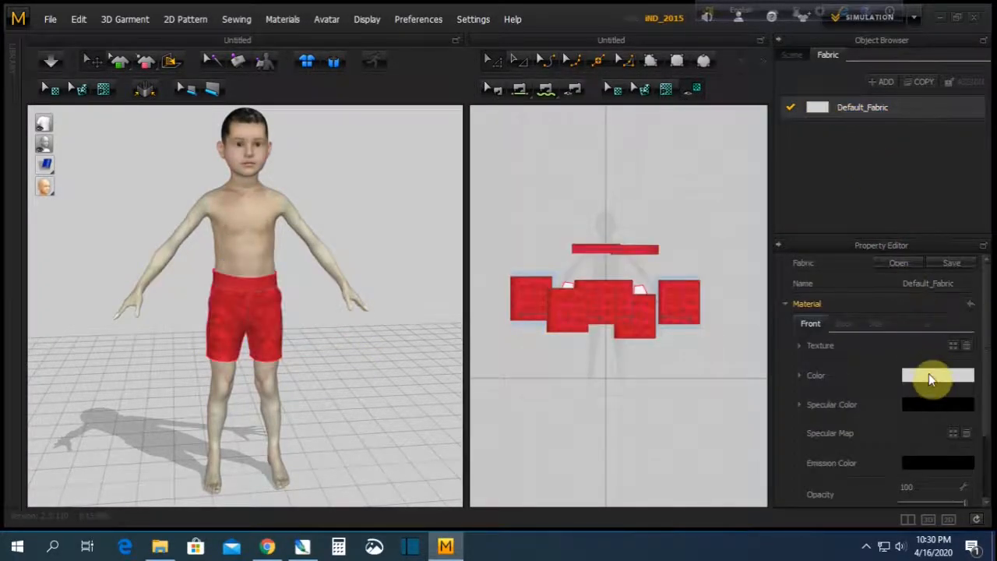
left_click(929, 376)
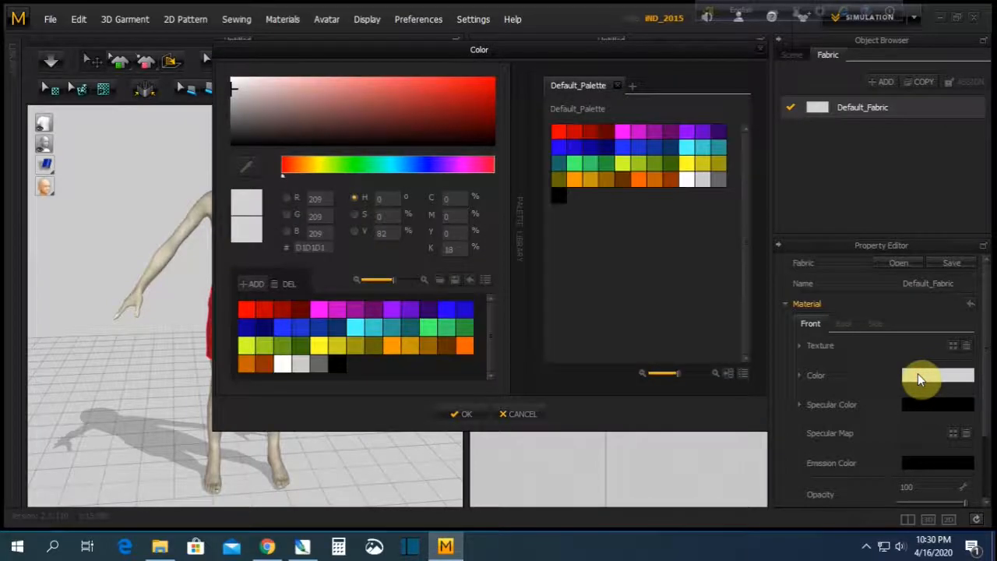
left_click(644, 149)
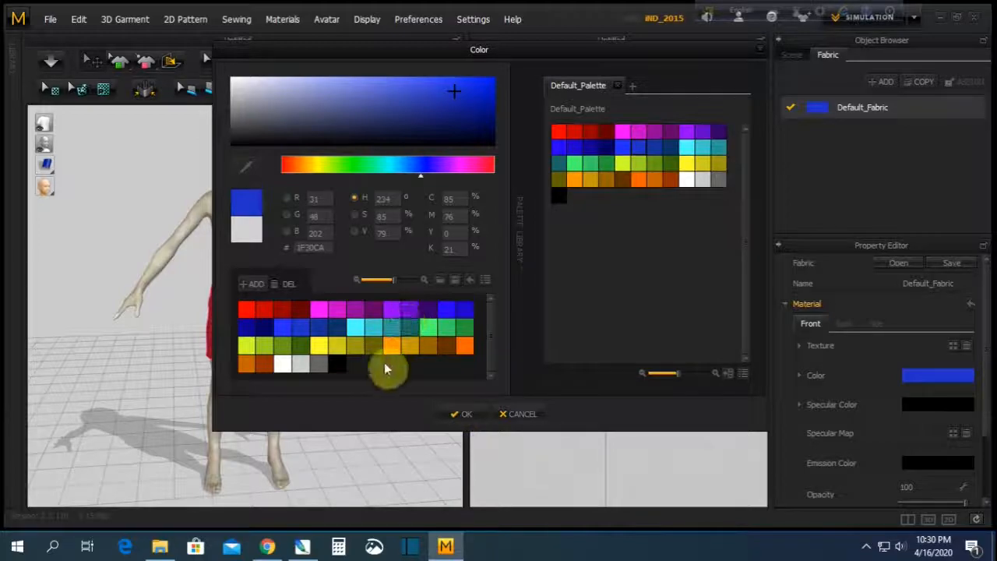
left_click(464, 348)
left_click(459, 414)
left_click(301, 340)
right_click_drag(296, 339, 53, 335)
right_click_drag(134, 356, 314, 350)
Try to move the red graphic on the middle front panels up and away from its pattern piece
left_click(596, 313)
left_click_drag(596, 313, 586, 246)
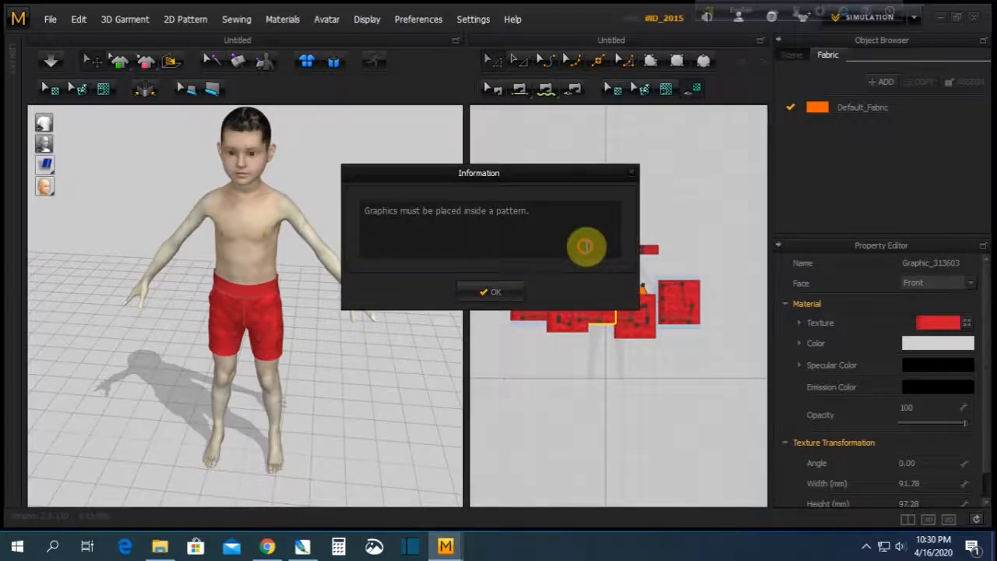
left_click(521, 294)
left_click(571, 363)
Delete the red graphics covering the two middle front panels and the pocket pieces beside them
left_click(584, 322)
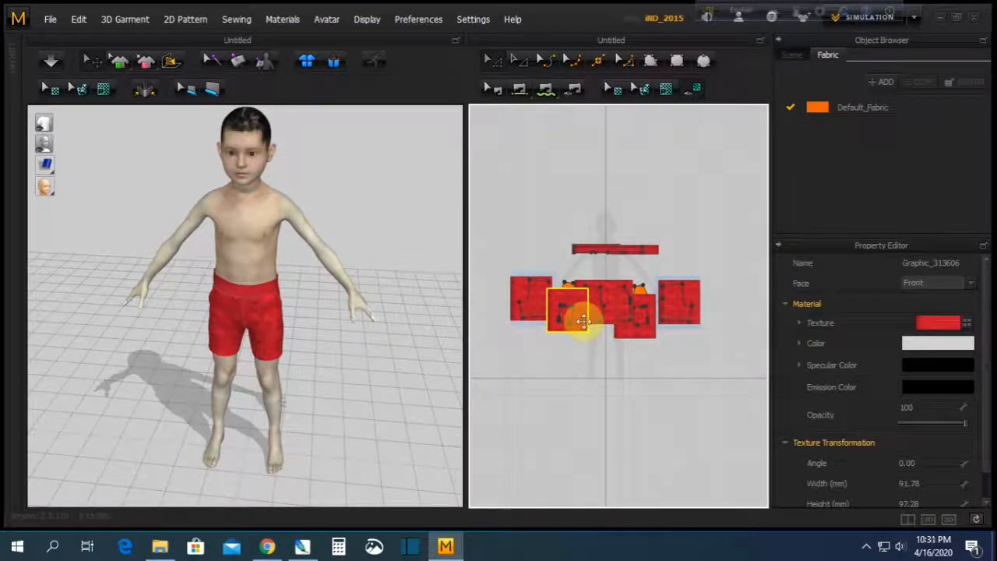
key("Delete")
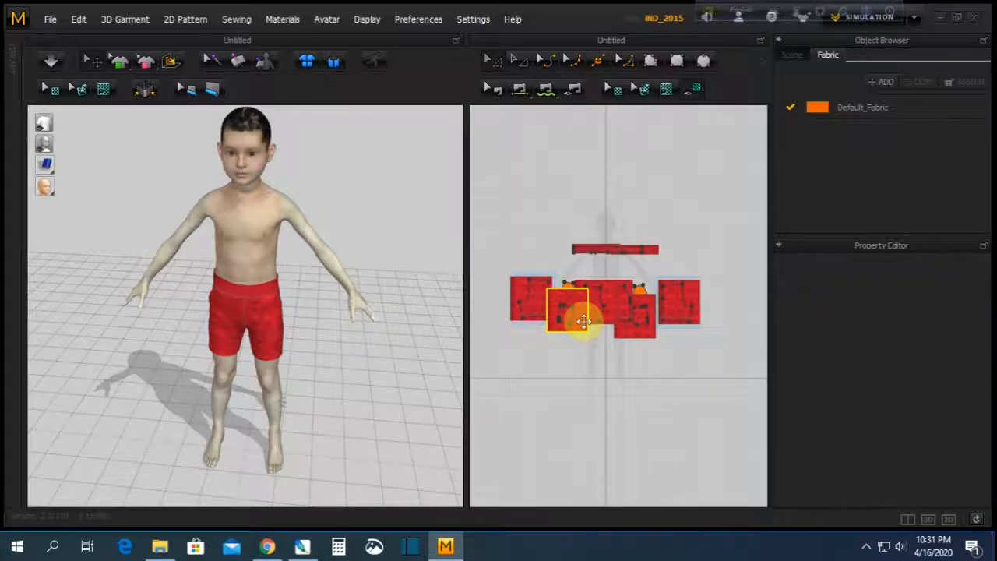
left_click(594, 307)
key("Delete")
left_click(604, 300)
key("Delete")
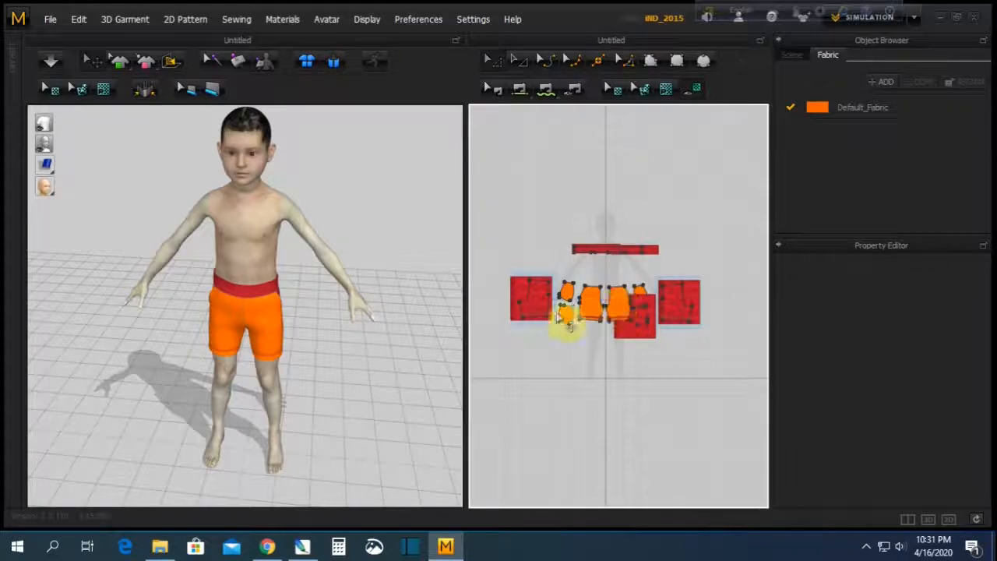
Delete the remaining red graphics from both outer back panels, the other pocket pieces and the waistband
left_click(533, 300)
key("Delete")
left_click(632, 326)
key("Delete")
left_click(677, 302)
key("Delete")
left_click(613, 249)
key("Delete")
left_click(600, 249)
key("Delete")
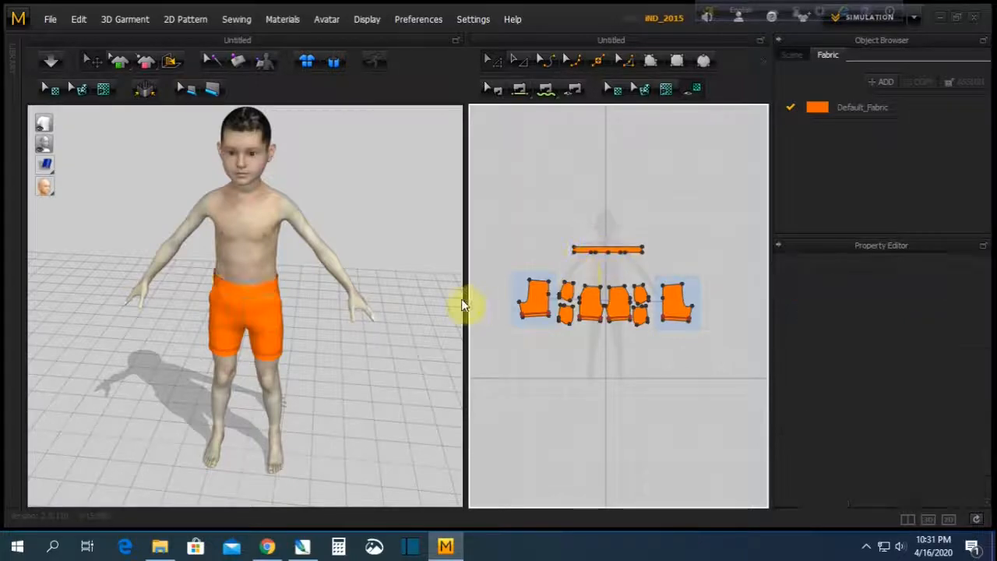
Examine the shorts on the avatar up close from several angles, using the 3D-only layout for a larger view
right_click_drag(267, 361, 334, 361)
scroll(288, 340, "up", 5)
scroll(286, 339, "up", 2)
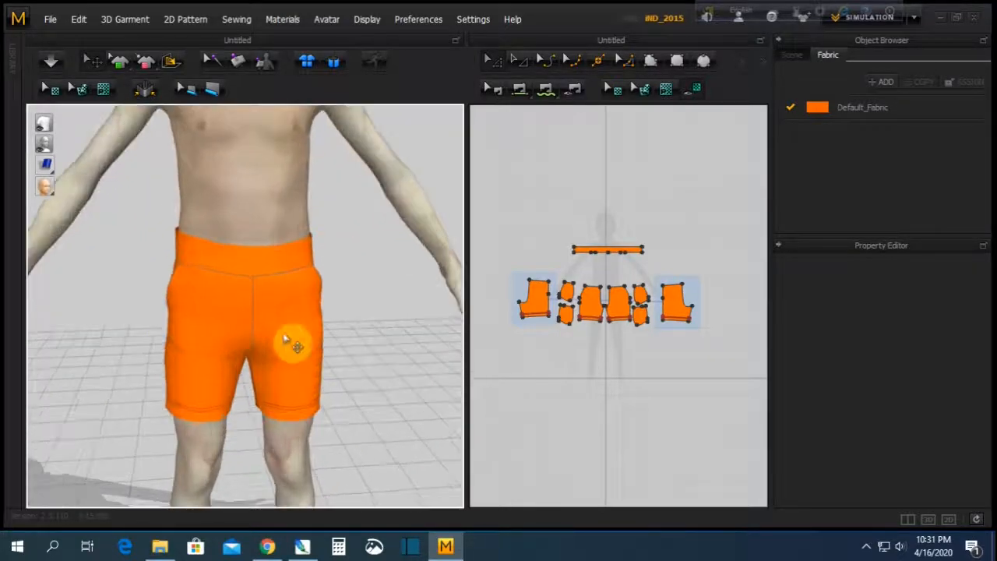
right_click_drag(279, 341, 285, 309)
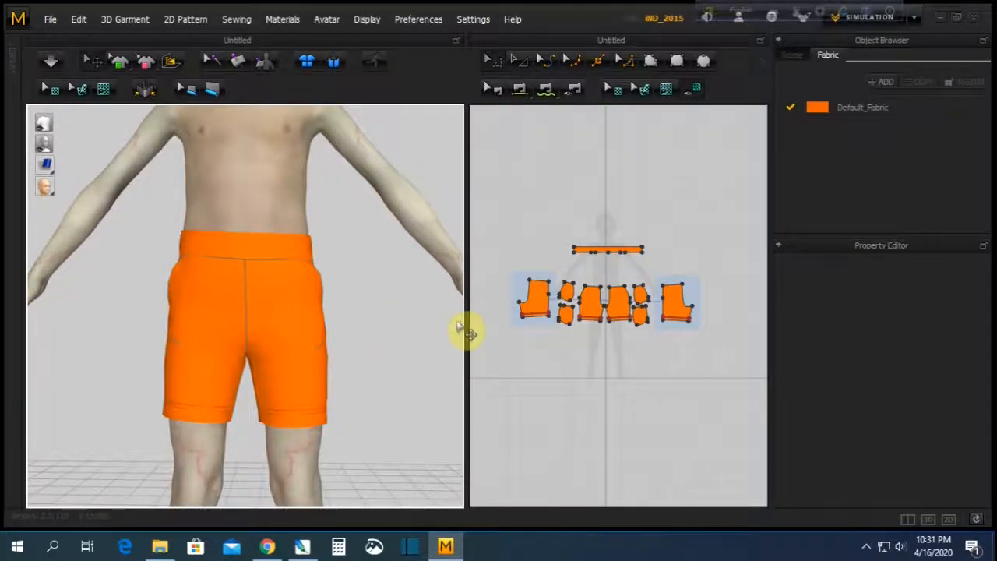
left_click(929, 521)
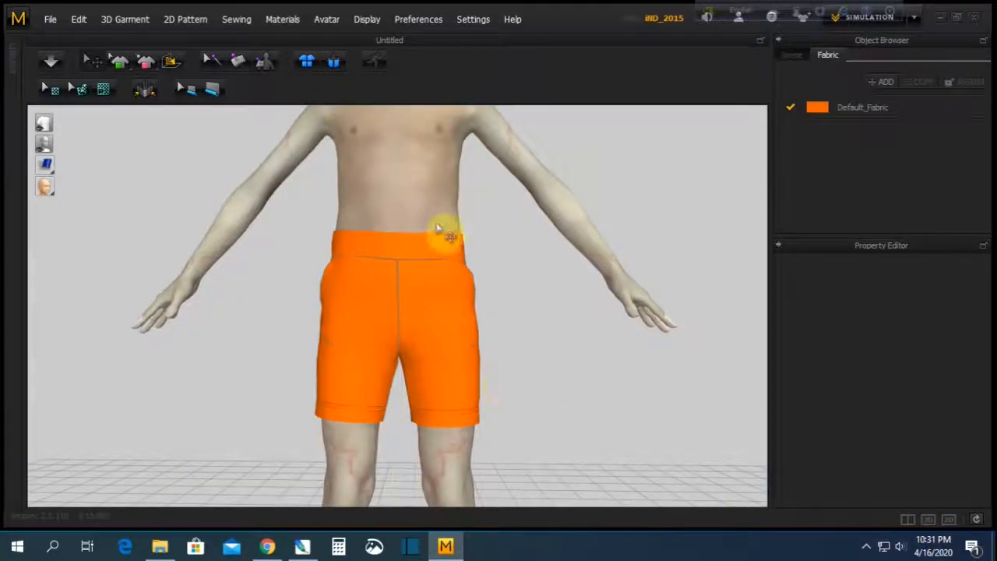
right_click_drag(356, 276, 519, 303)
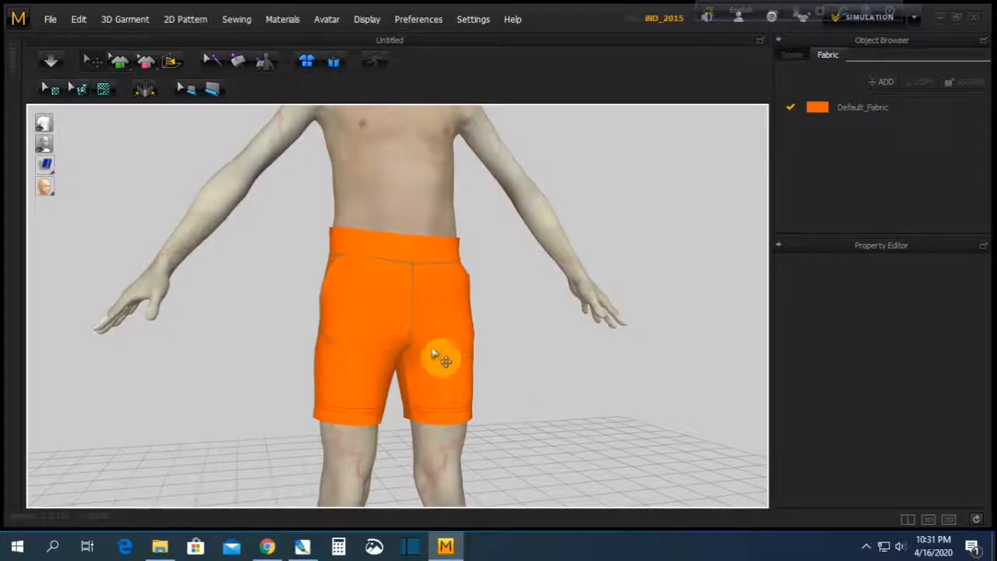
Show only the 2D pattern window, and open the pant workbook in Excel from the desktop
left_click(949, 520)
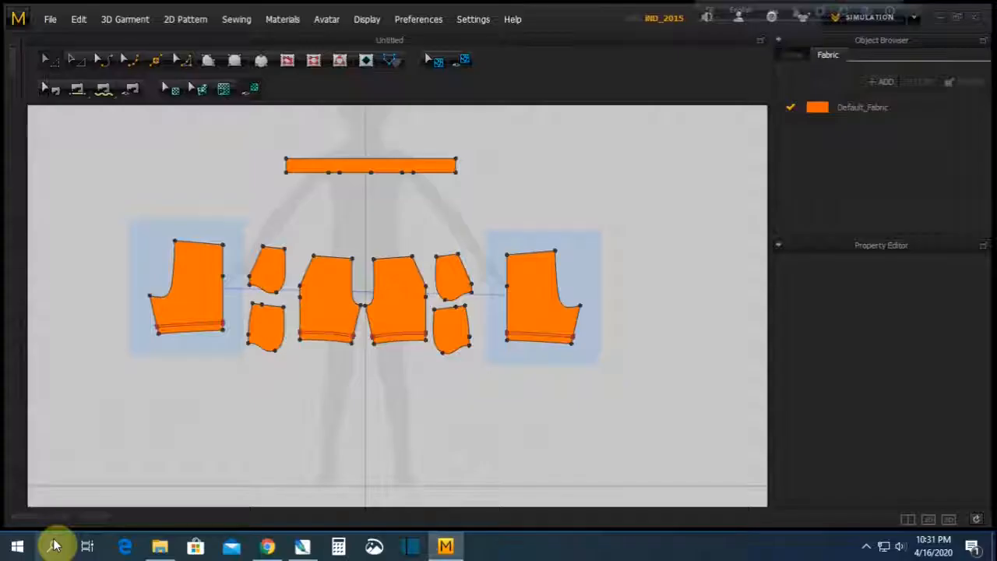
left_click(22, 545)
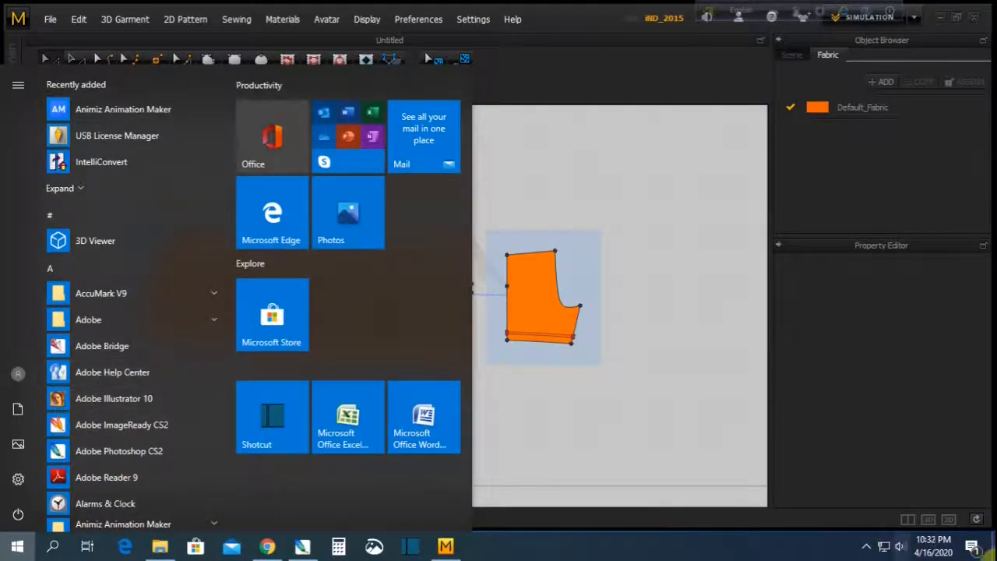
key("Escape")
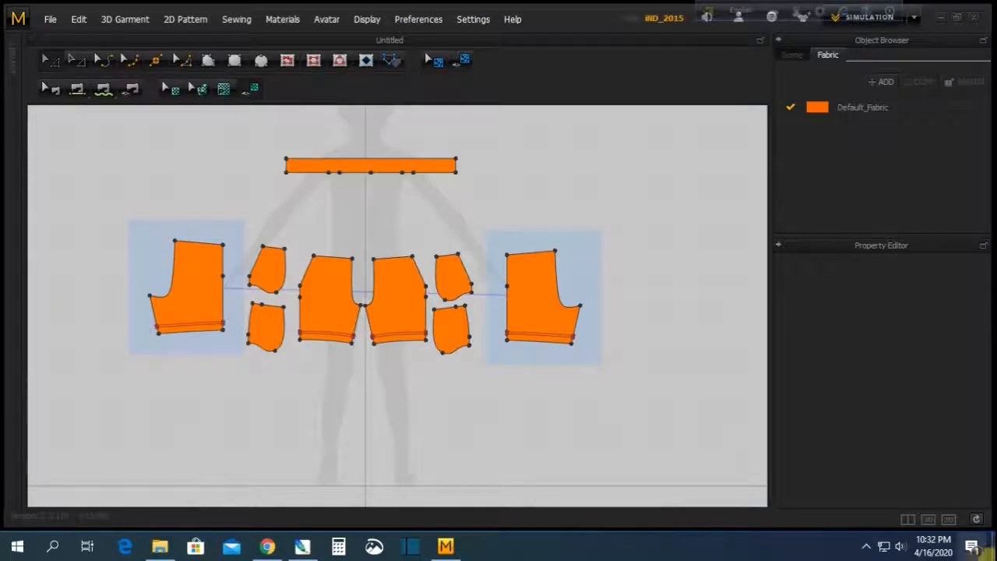
left_click(993, 550)
double_click(355, 396)
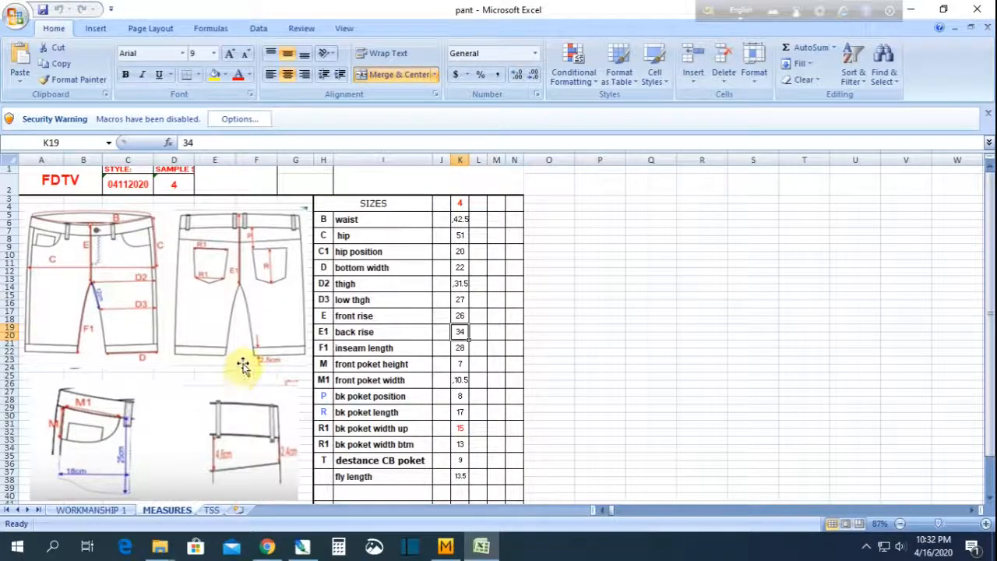
Delete the shorts and pocket sketch pictures beside the size table on the MEASURES sheet
scroll(244, 363, "down", 1)
left_click(213, 306)
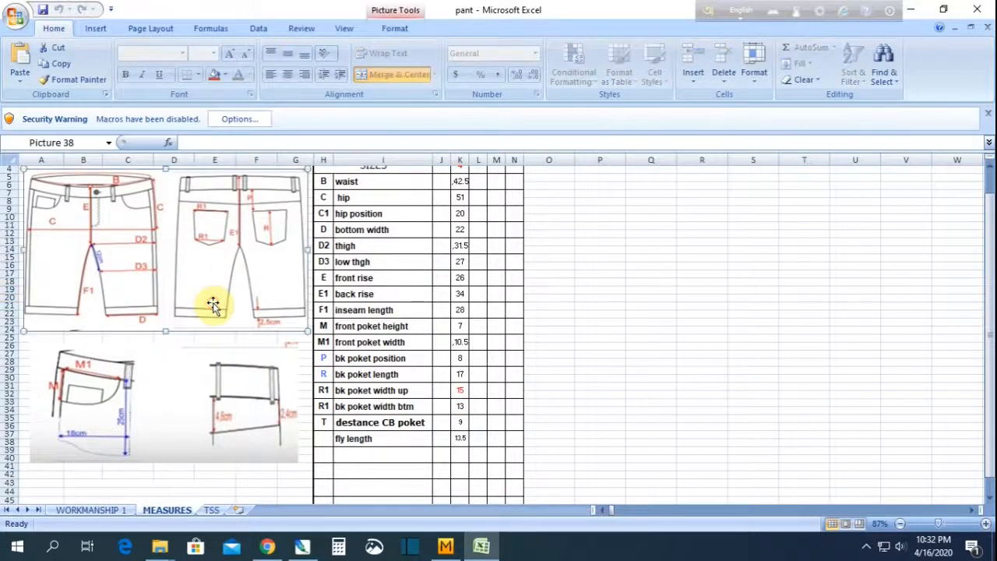
key("Delete")
left_click(240, 407)
key("Delete")
left_click(187, 356)
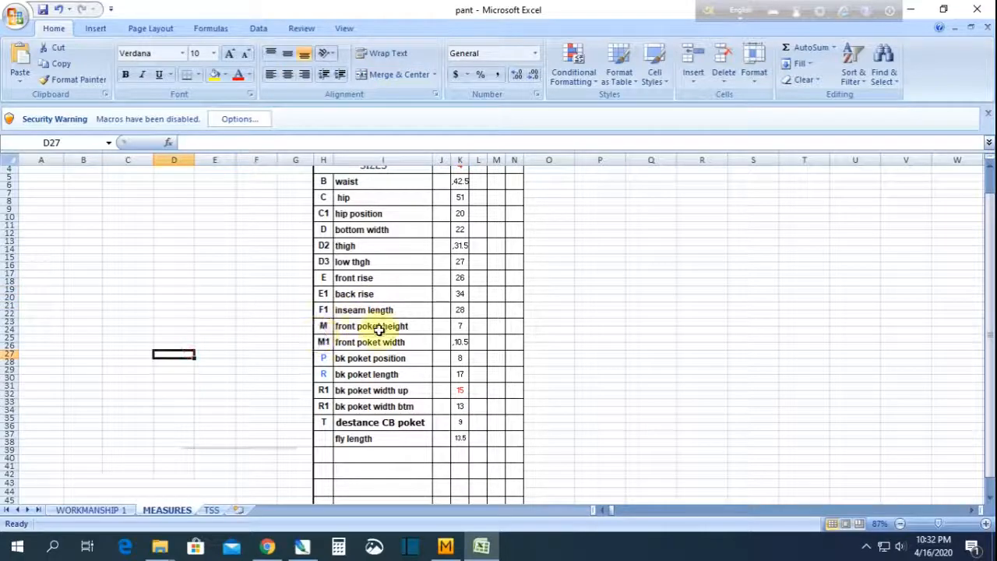
Clear the size heading and all measurement values from column K of the SIZES table
scroll(394, 318, "up", 1)
left_click_drag(460, 220, 476, 463)
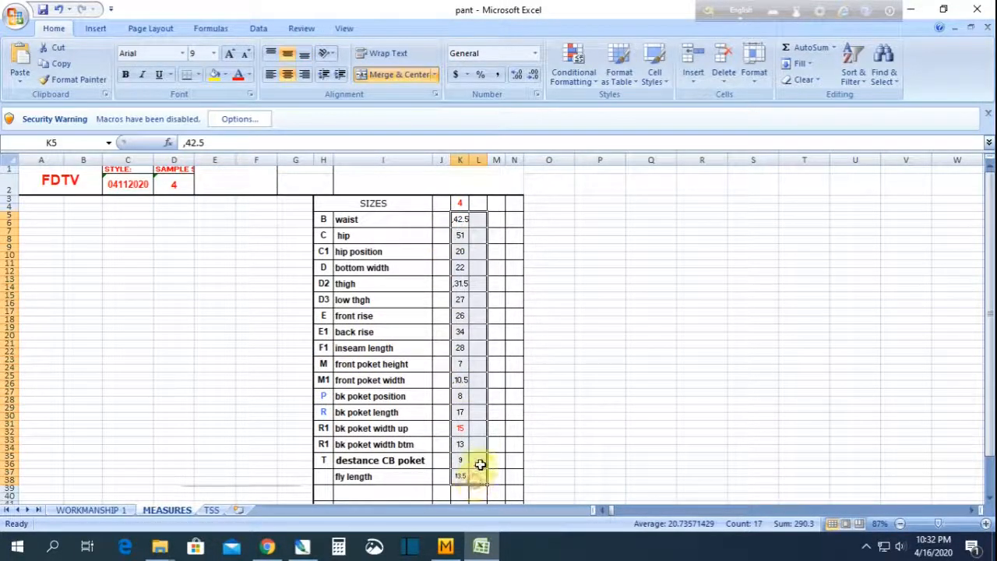
left_click(462, 204)
left_click(461, 235)
scroll(461, 257, "down", 1)
scroll(462, 302, "down", 1)
scroll(460, 303, "up", 1)
scroll(439, 289, "up", 1)
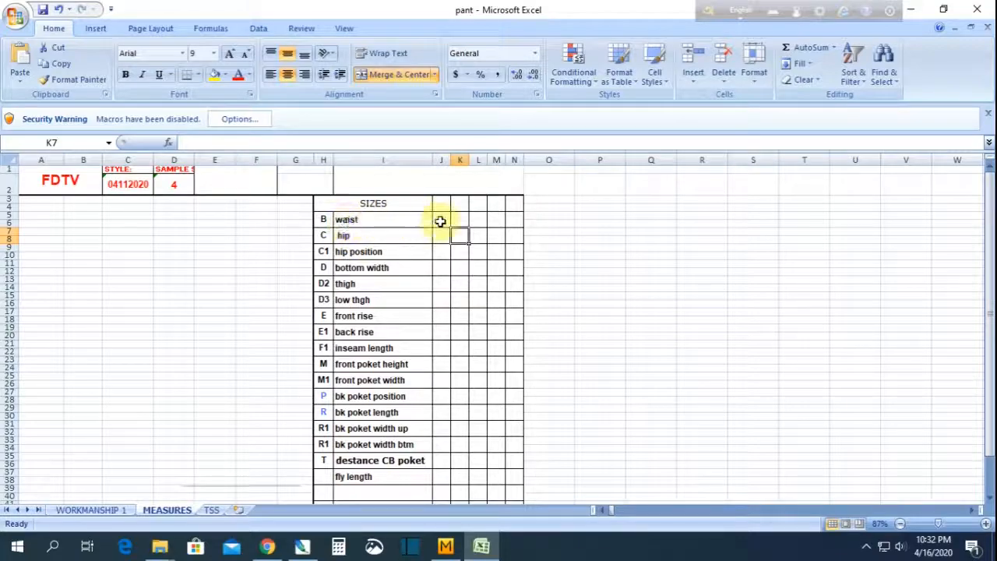
Switch to Marvelous Designer and move one outer back panel next to the opposite one so their side edges meet
left_click(445, 547)
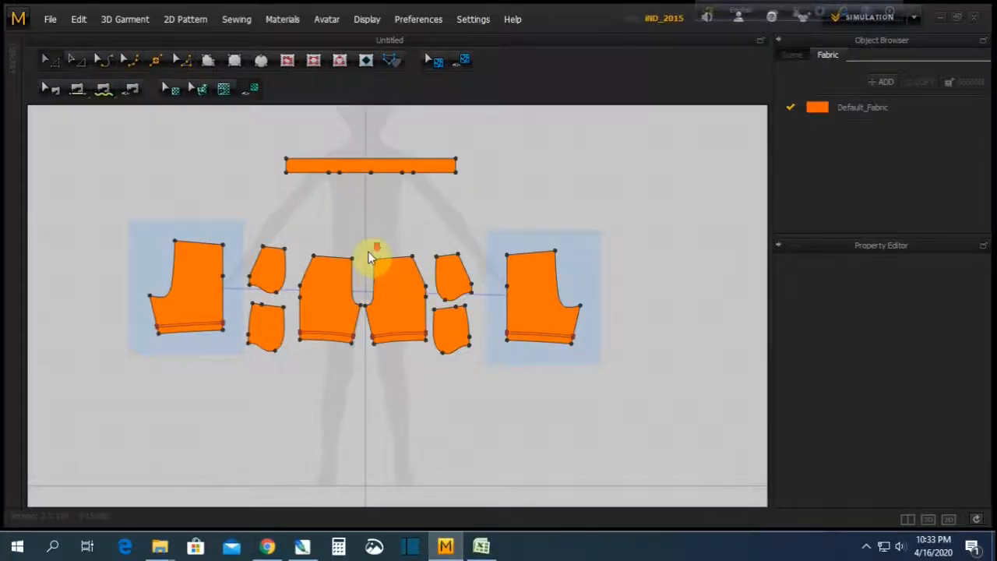
scroll(371, 258, "up", 1)
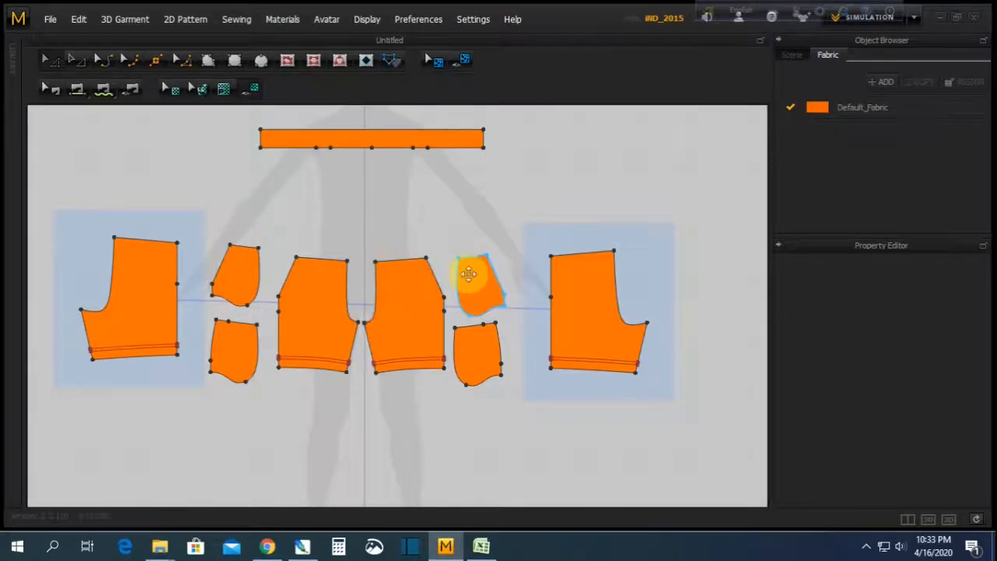
left_click(149, 274)
left_click_drag(157, 274, 530, 290)
scroll(581, 273, "up", 4)
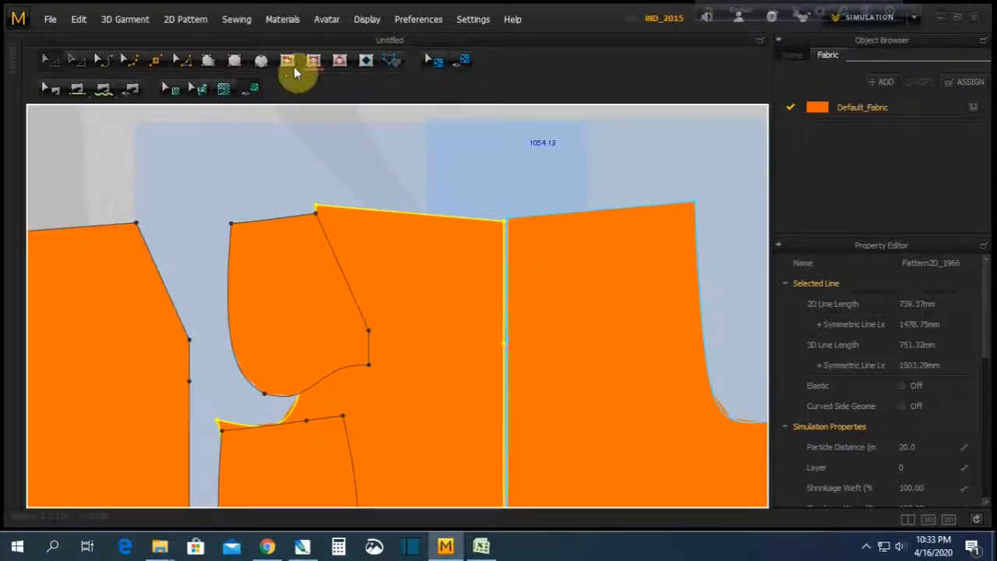
Draw an internal line along the top edges of the joined back panels and select it to measure the waist
left_click(288, 61)
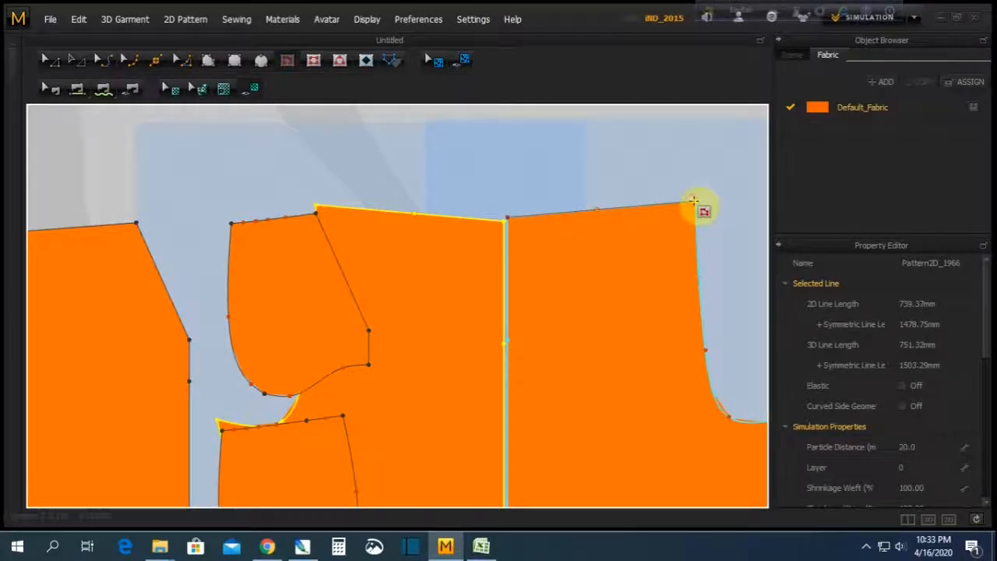
left_click(695, 201)
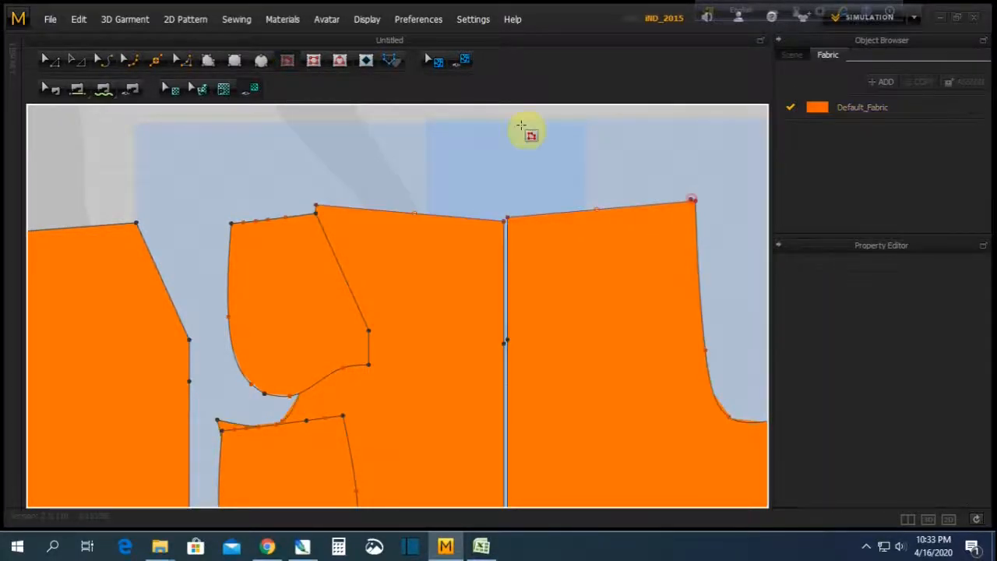
left_click(56, 62)
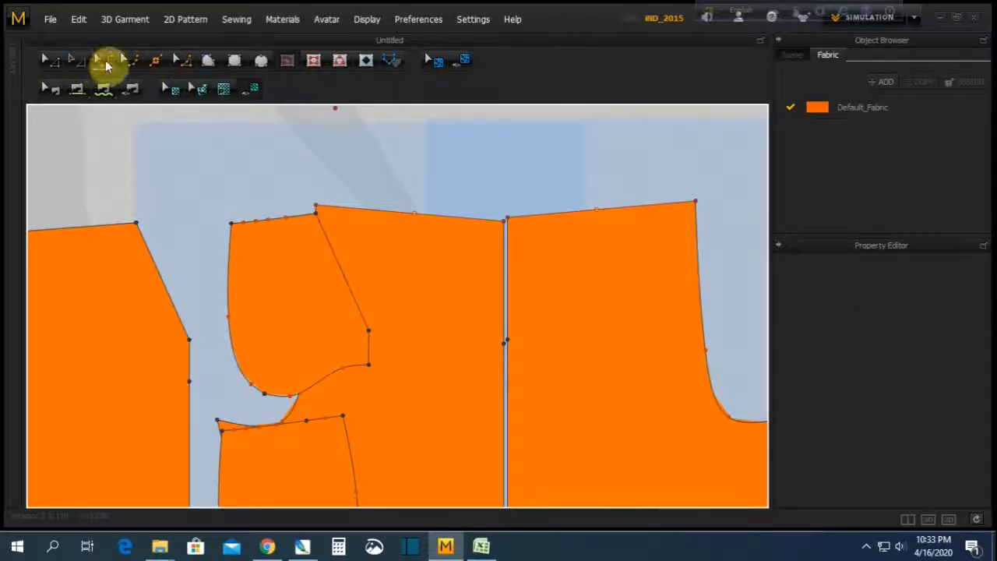
left_click(582, 218)
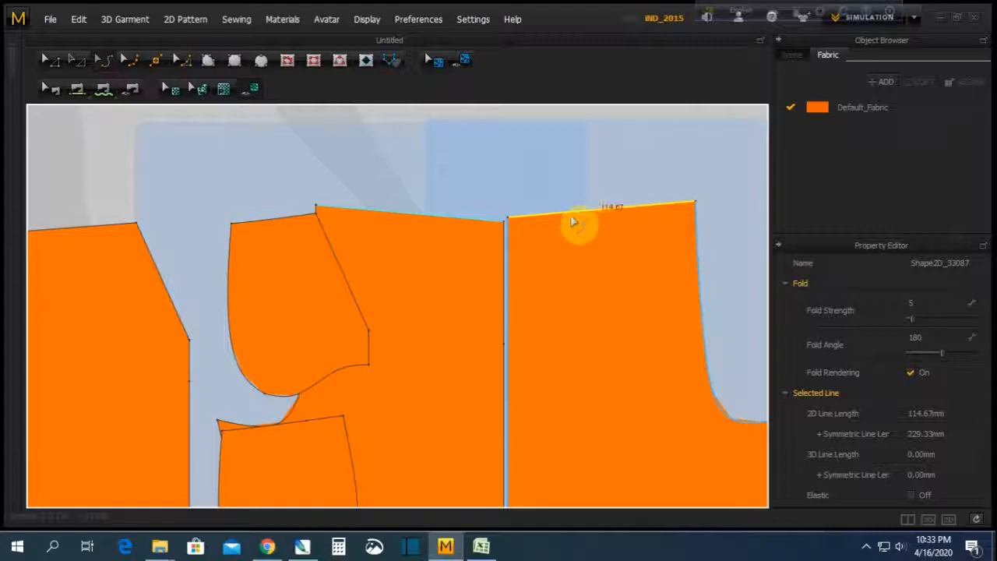
Enter 45 as the waist in column K of the Excel size table, and return to Marvelous Designer
left_click(482, 548)
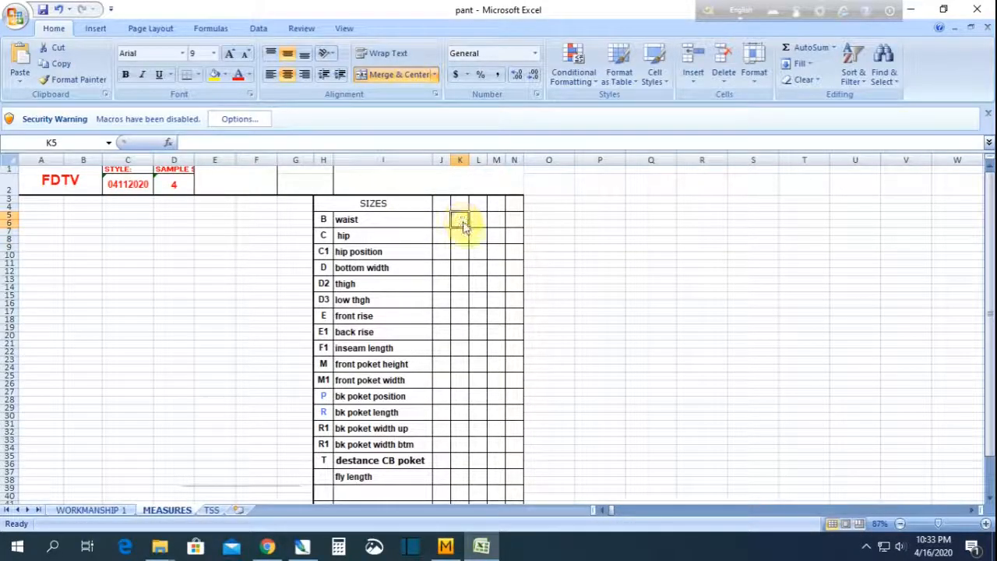
type("45")
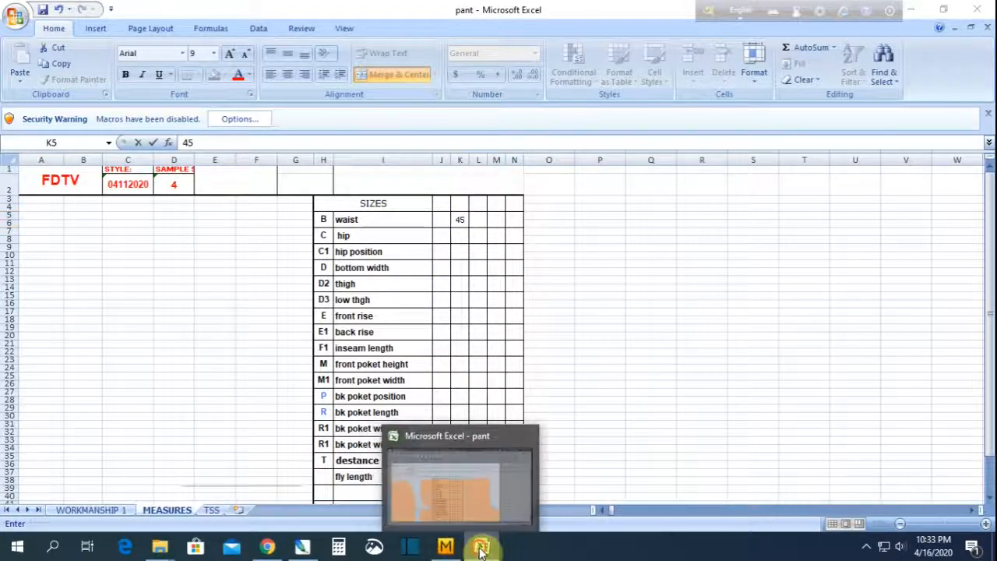
left_click(445, 548)
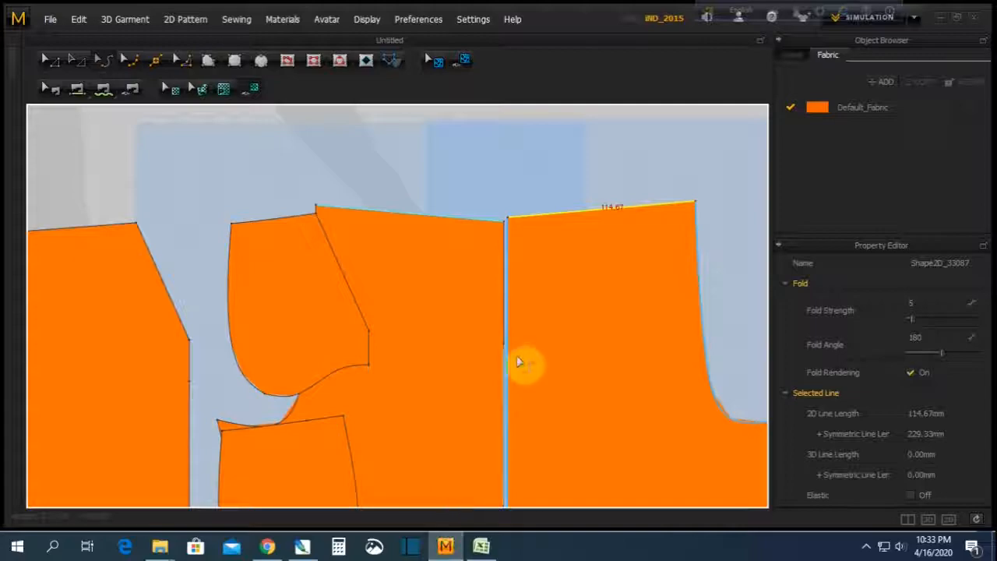
Draw an internal line across the front panel from the lower end of the pocket opening to the rise edge, and show its length
scroll(445, 372, "down", 5)
scroll(346, 428, "up", 3)
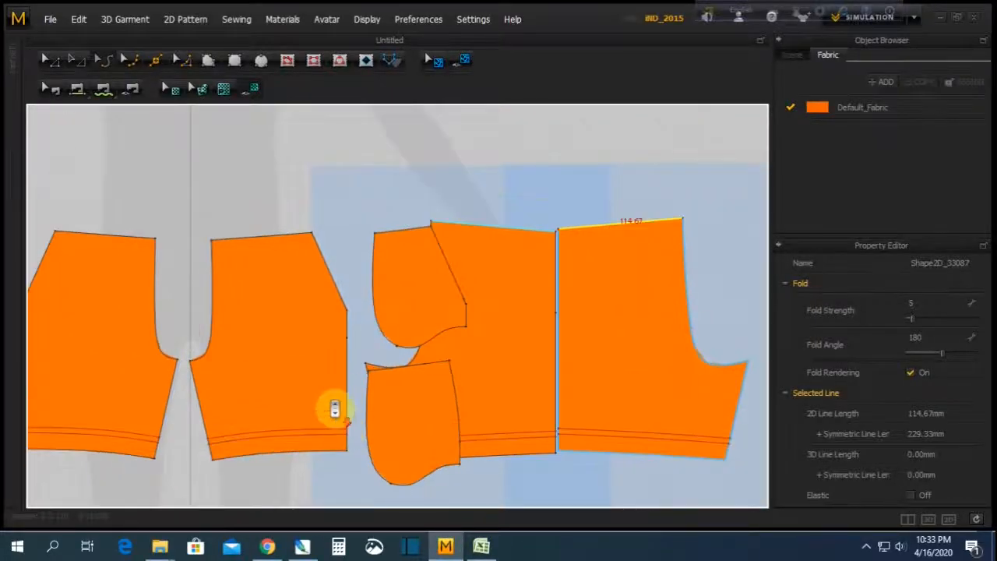
left_click(288, 60)
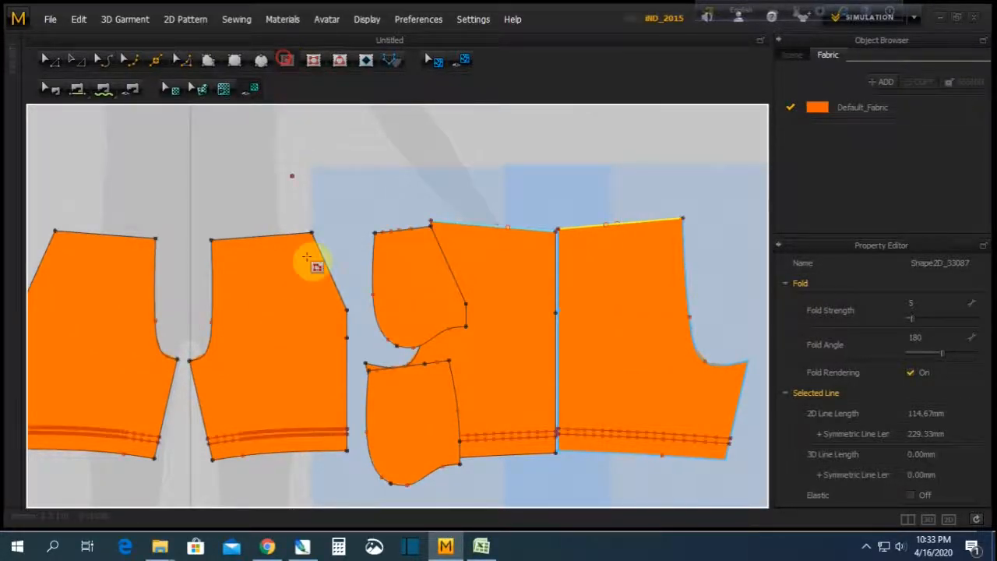
left_click(346, 311)
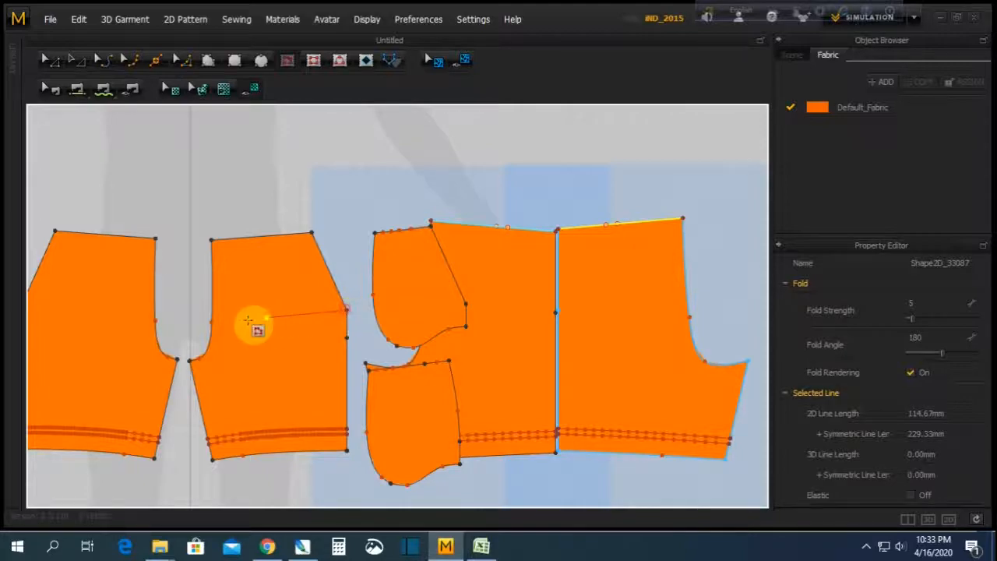
left_click(212, 315)
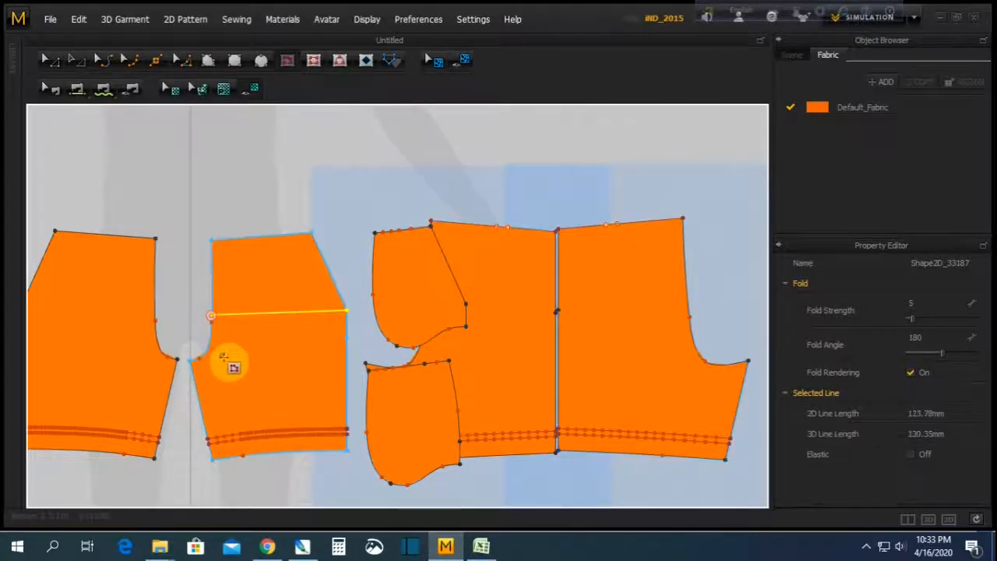
left_click(108, 60)
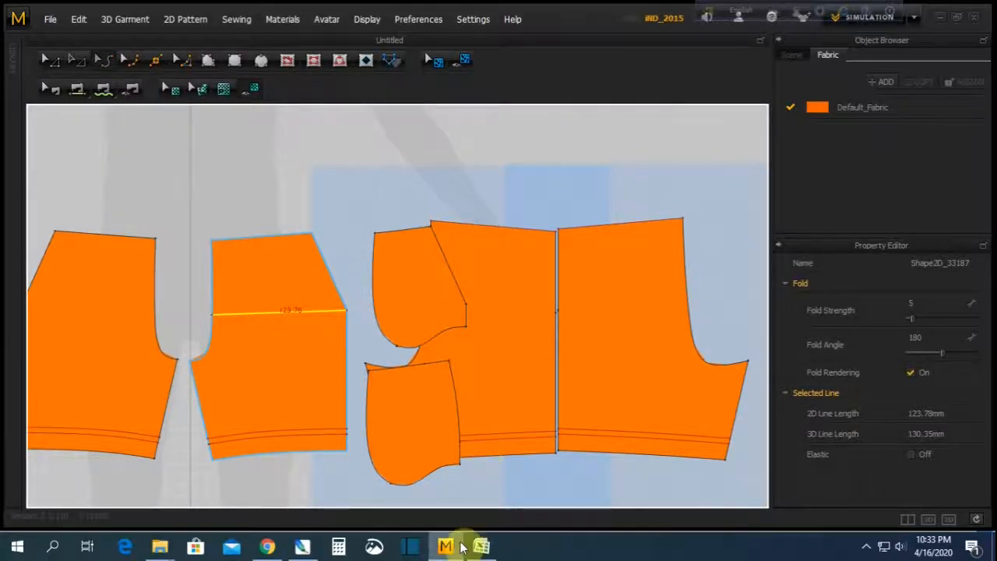
Enter 49 as the hip in column K of the Excel size table, and switch back to Marvelous Designer
left_click(481, 546)
left_click(464, 237)
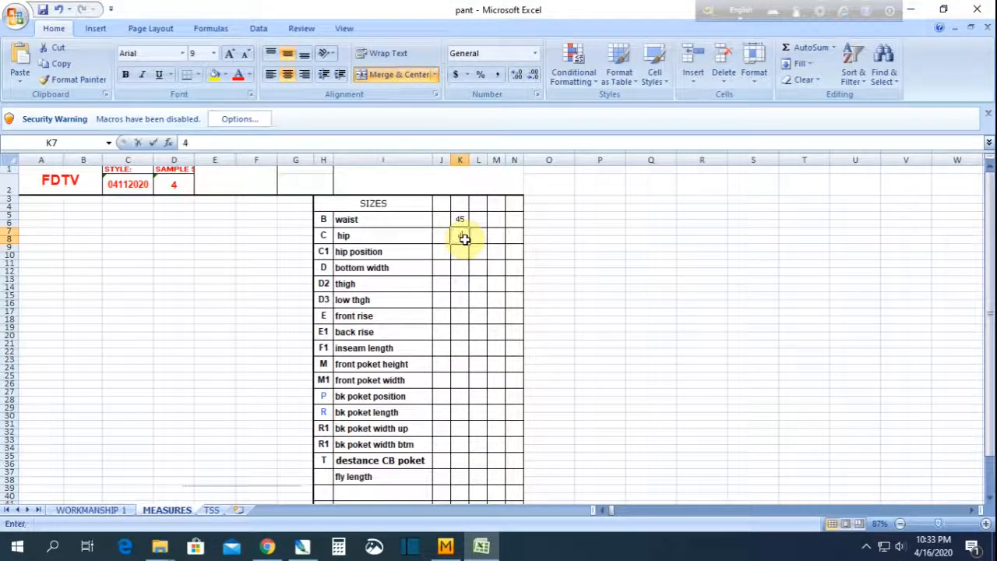
type("49")
key("Return")
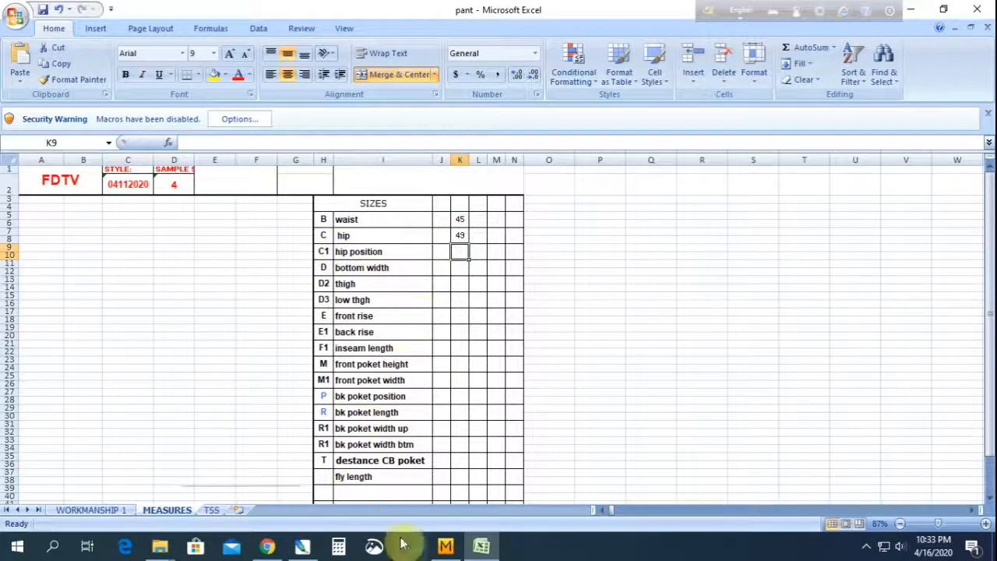
left_click(446, 546)
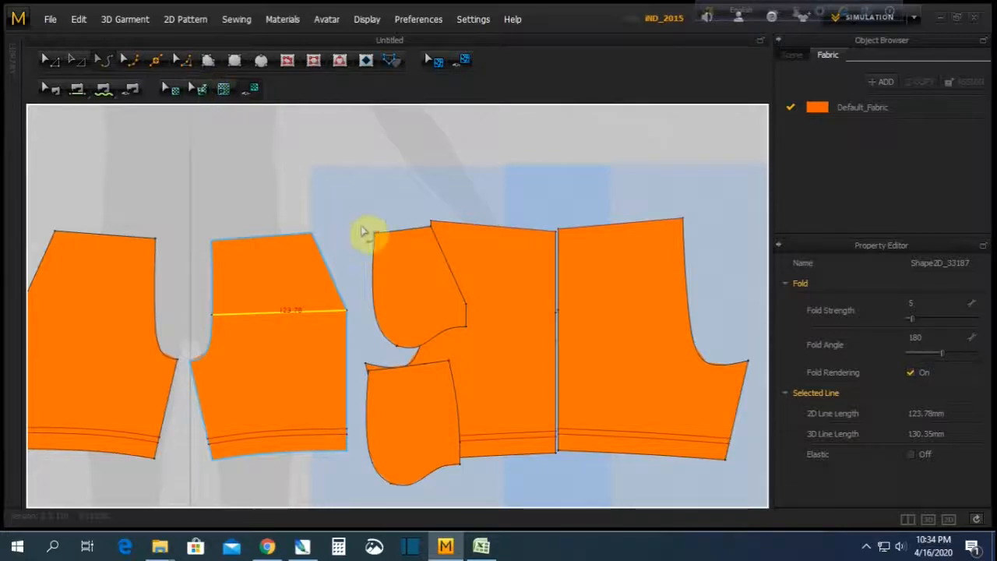
Select the short end edge of the waistband piece to measure its height
scroll(360, 156, "down", 5)
scroll(412, 124, "down", 3)
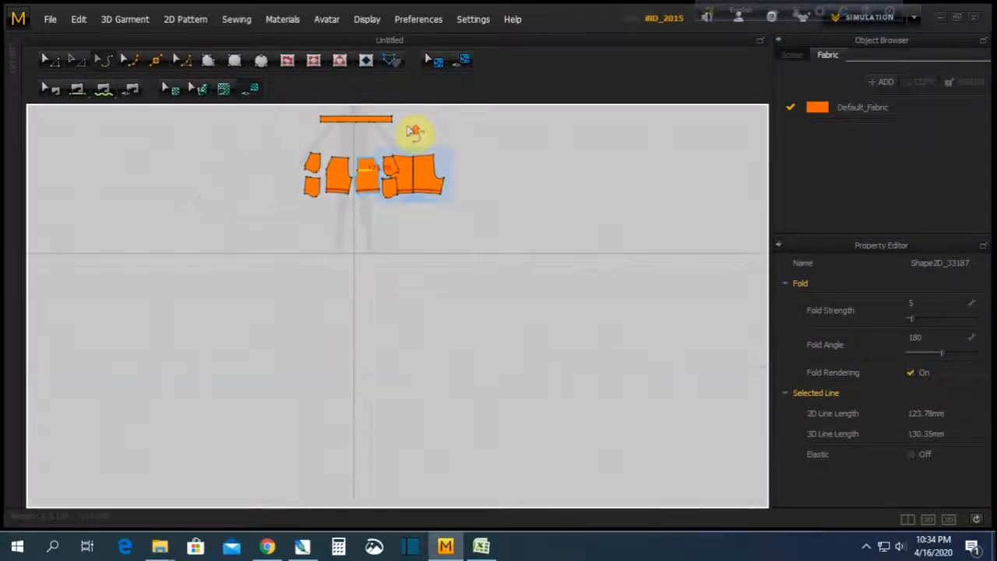
scroll(412, 122, "up", 4)
scroll(435, 456, "down", 4)
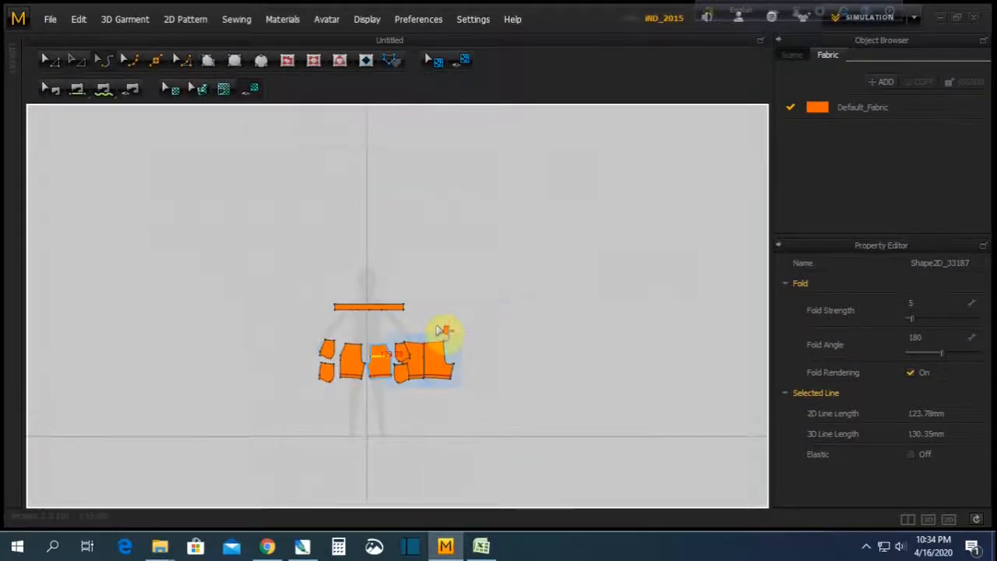
scroll(445, 329, "up", 5)
left_click(104, 62)
left_click(336, 268)
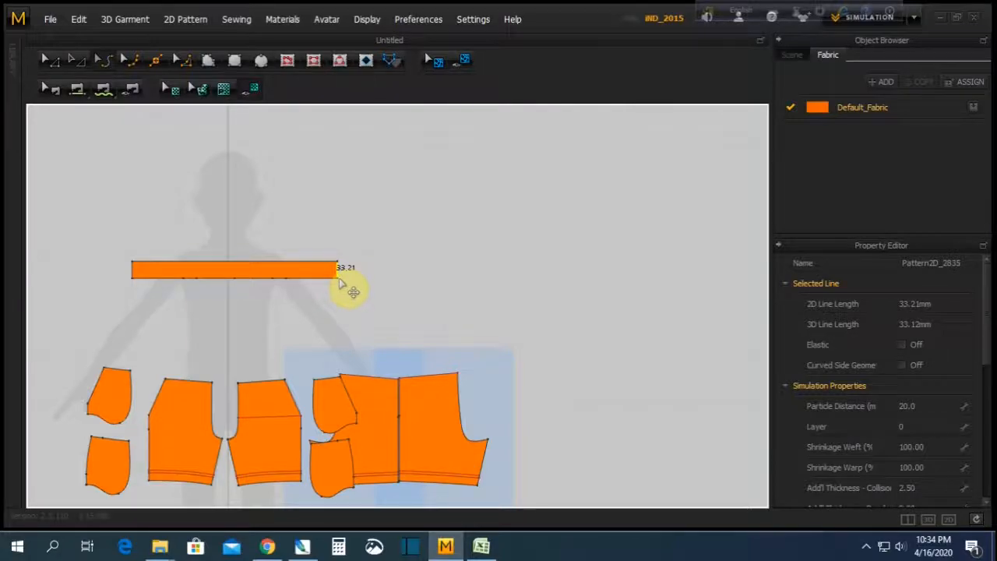
Switch to Excel and add the label "waist hight" in column I of the size table, directly below fly length
left_click(481, 546)
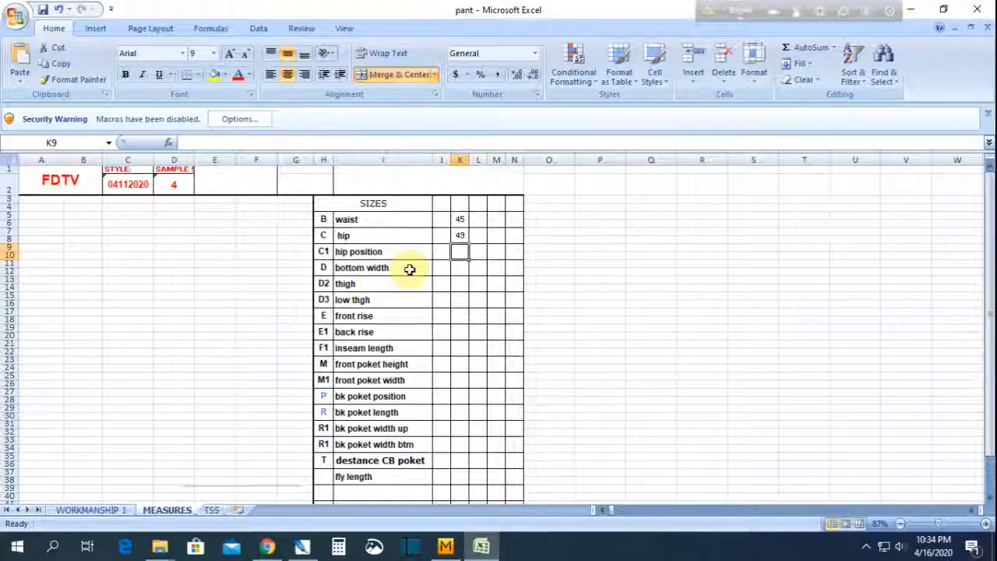
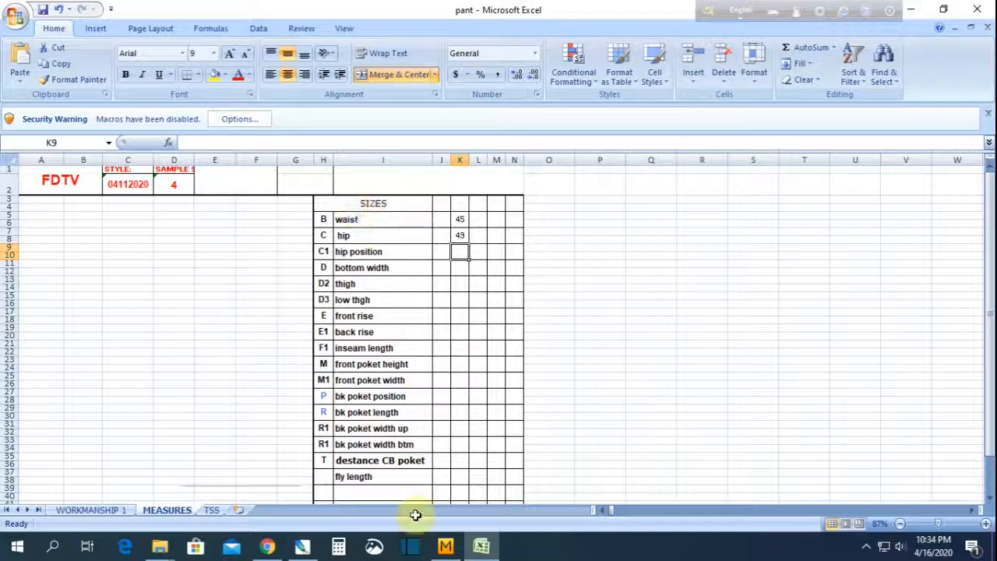
left_click(359, 496)
type("waist h")
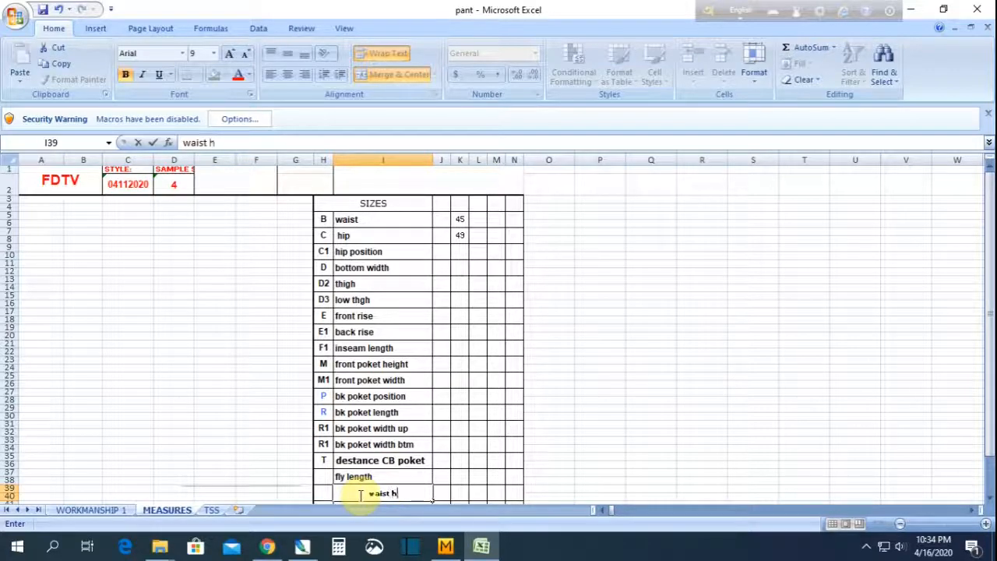
type("ight")
key("Return")
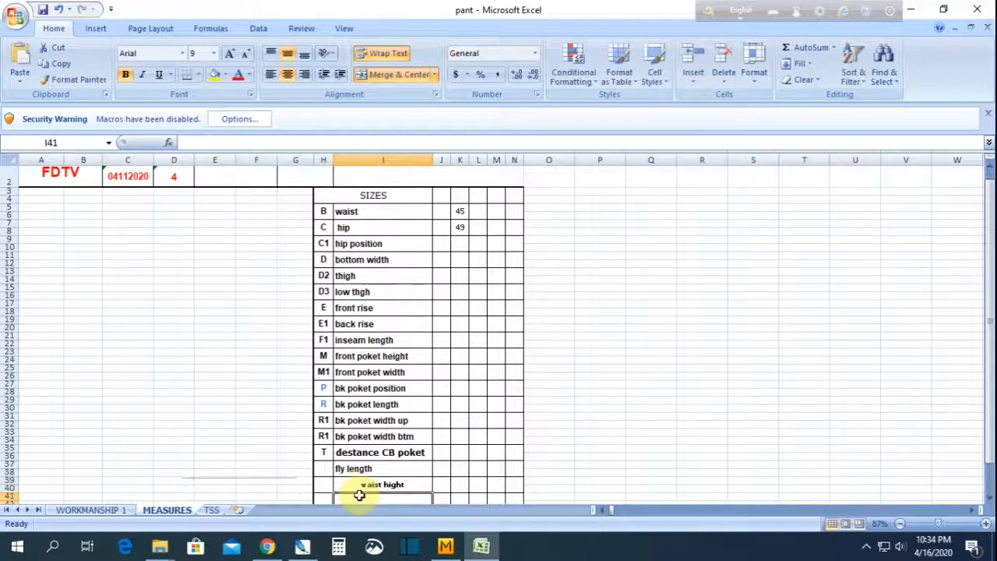
Enter 3.5 in column K of the waist hight row, and return to Marvelous Designer
left_click(463, 483)
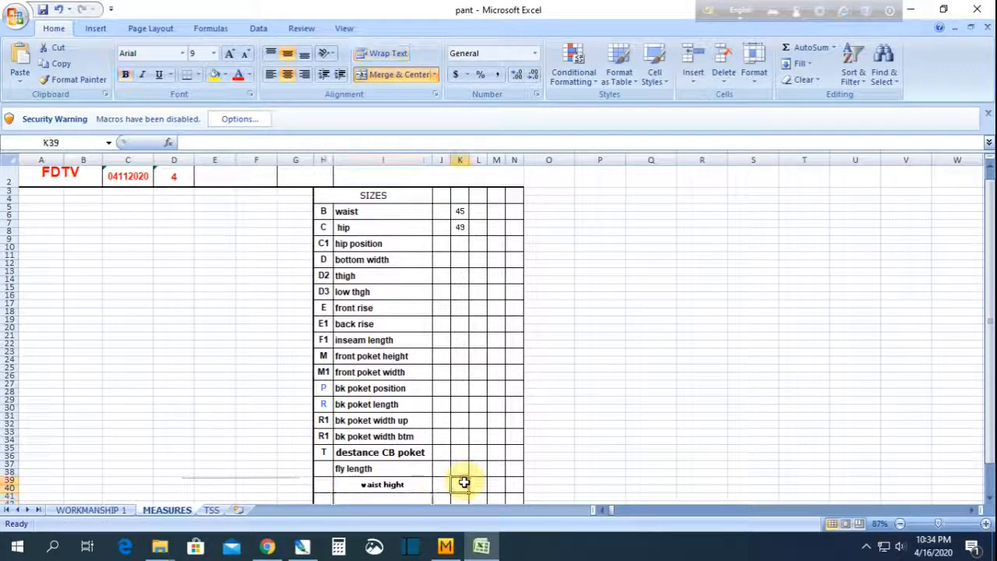
type("3.5")
key("Return")
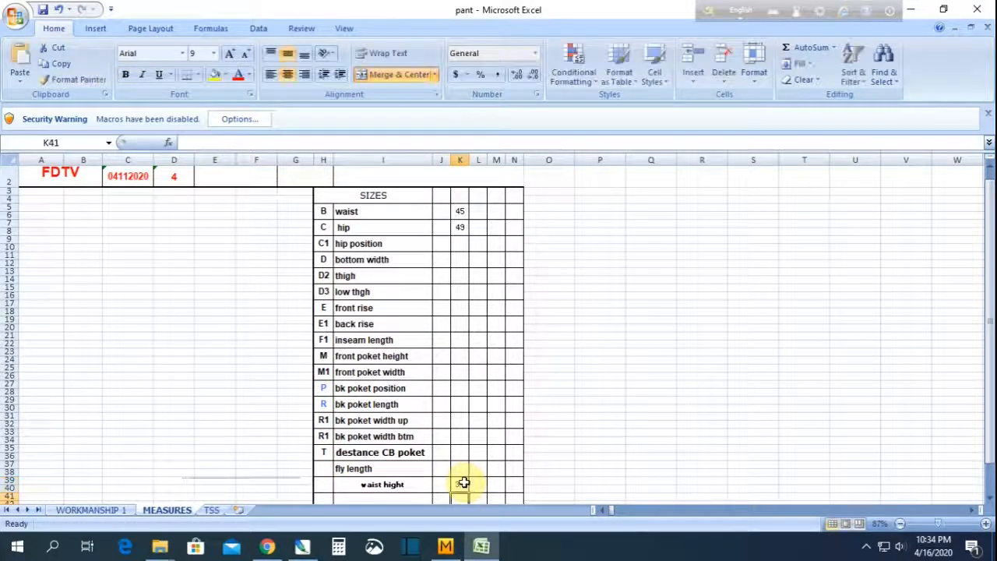
left_click(446, 545)
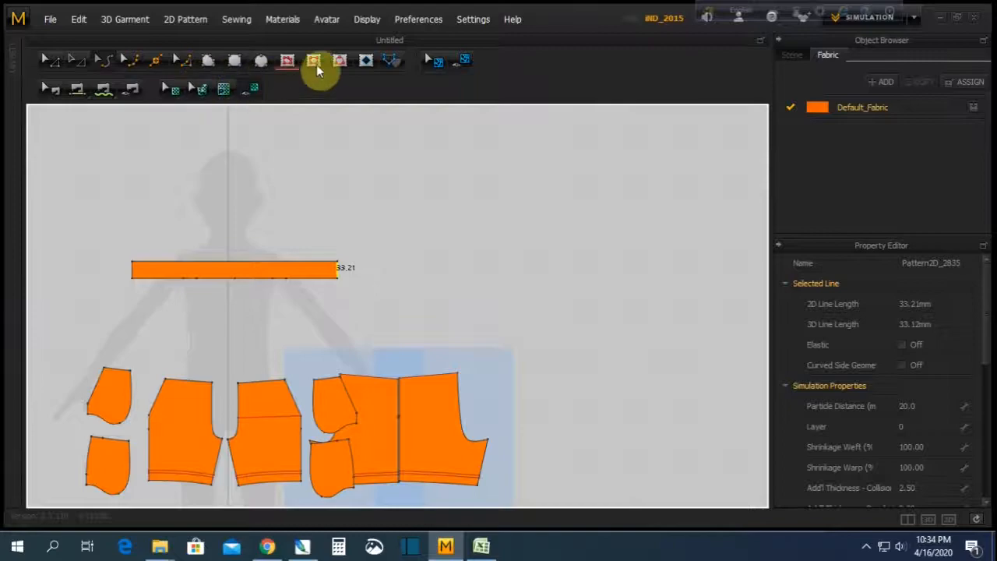
Draw an internal line along the shared edge of the back panels from the waist to the hip point, and show its length
left_click(288, 63)
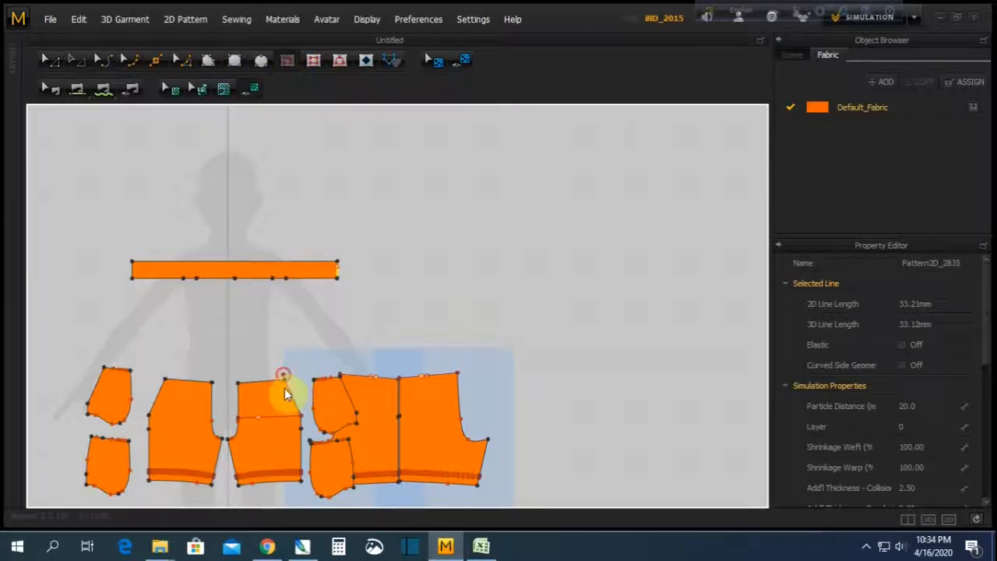
left_click(292, 382)
left_click(483, 292)
left_click(284, 375)
left_click(488, 293)
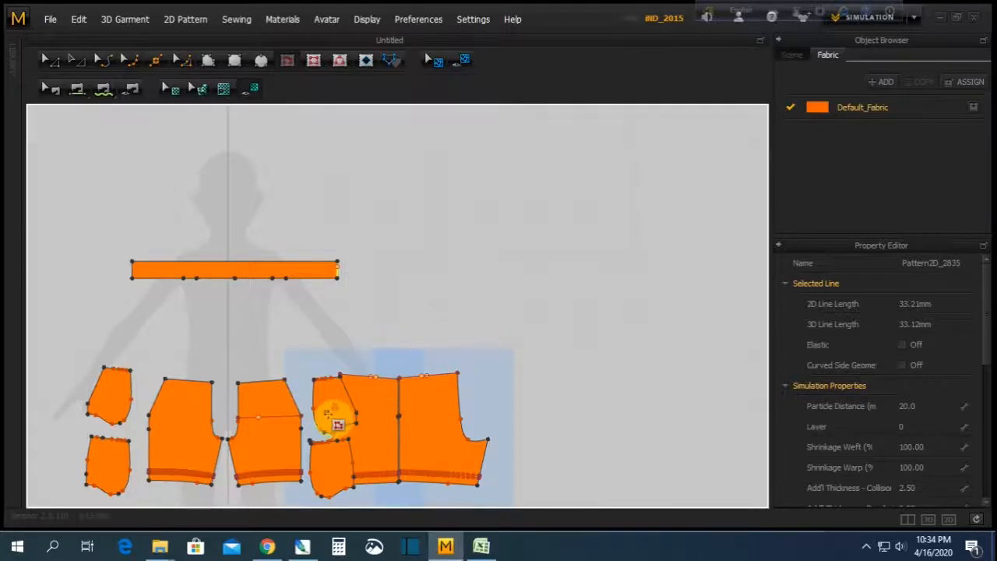
scroll(334, 412, "up", 2)
scroll(378, 419, "up", 1)
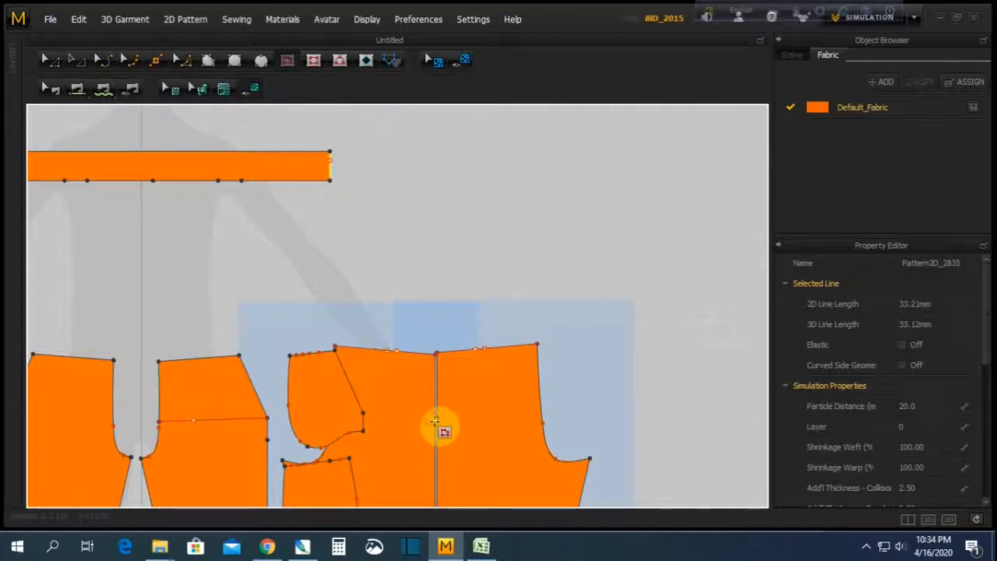
left_click(435, 419)
left_click(110, 59)
left_click(437, 404)
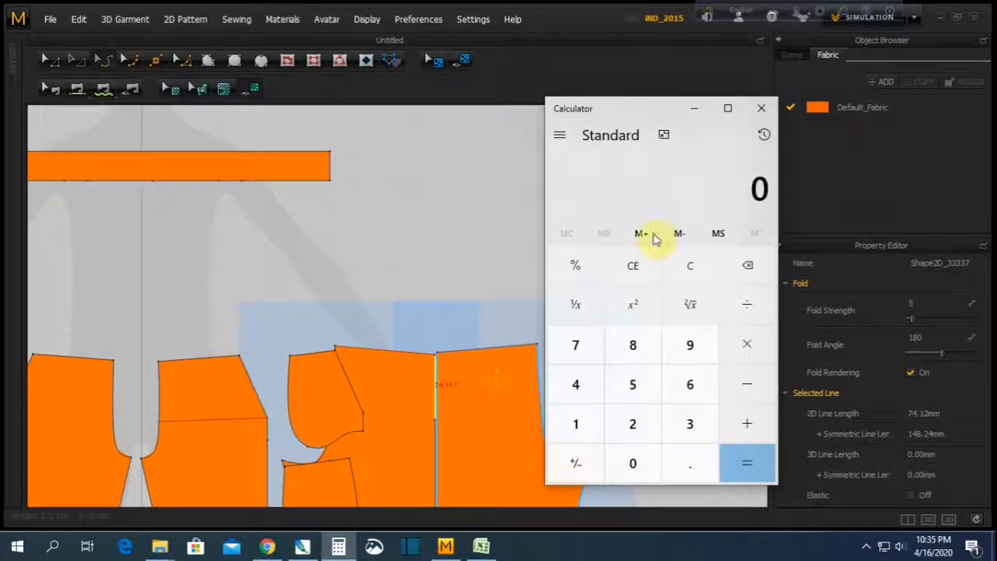
left_click(501, 214)
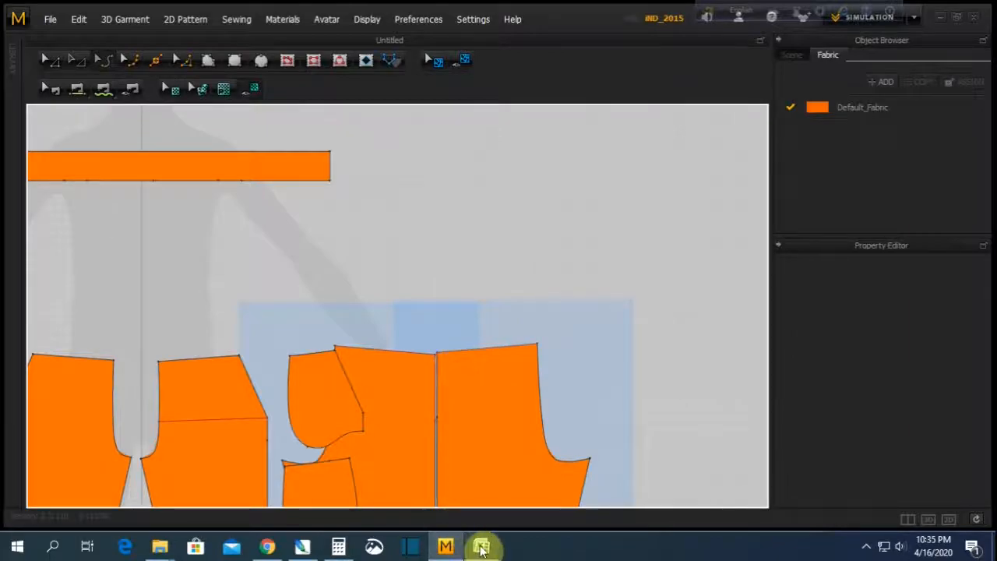
Enter 11 as the hip position in column K of the Excel size table, and switch back to Marvelous Designer
left_click(481, 548)
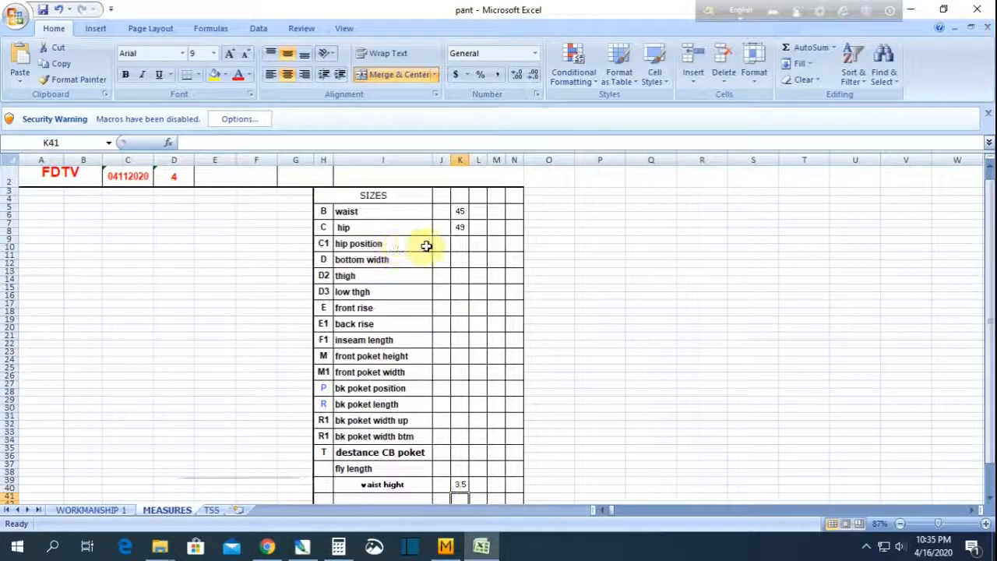
left_click(458, 242)
type("11")
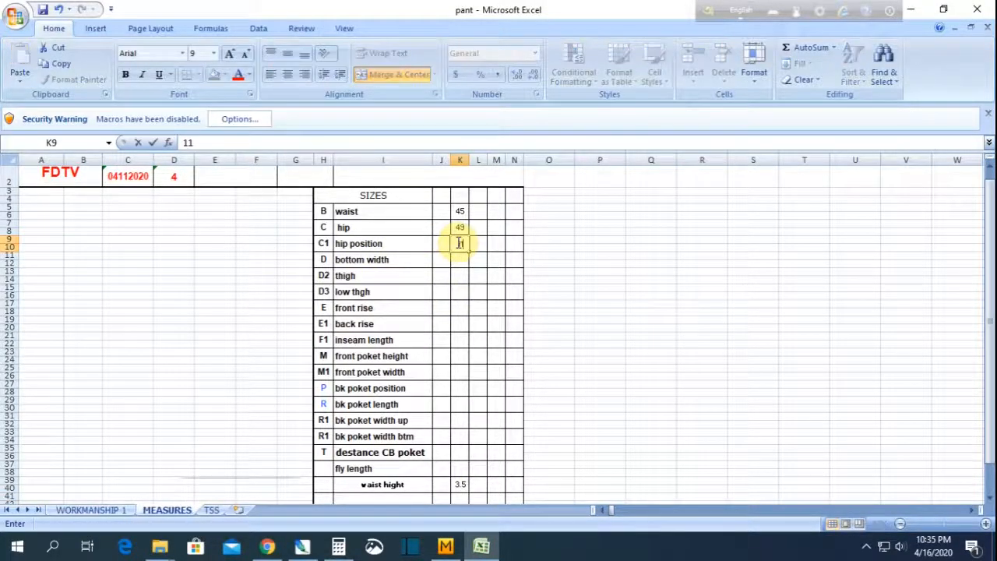
left_click(483, 548)
Move the lower pocket piece off the back panel's leg to a spot above the front panel
scroll(441, 350, "up", 2)
scroll(473, 419, "down", 6)
scroll(340, 463, "up", 2)
scroll(436, 460, "up", 2)
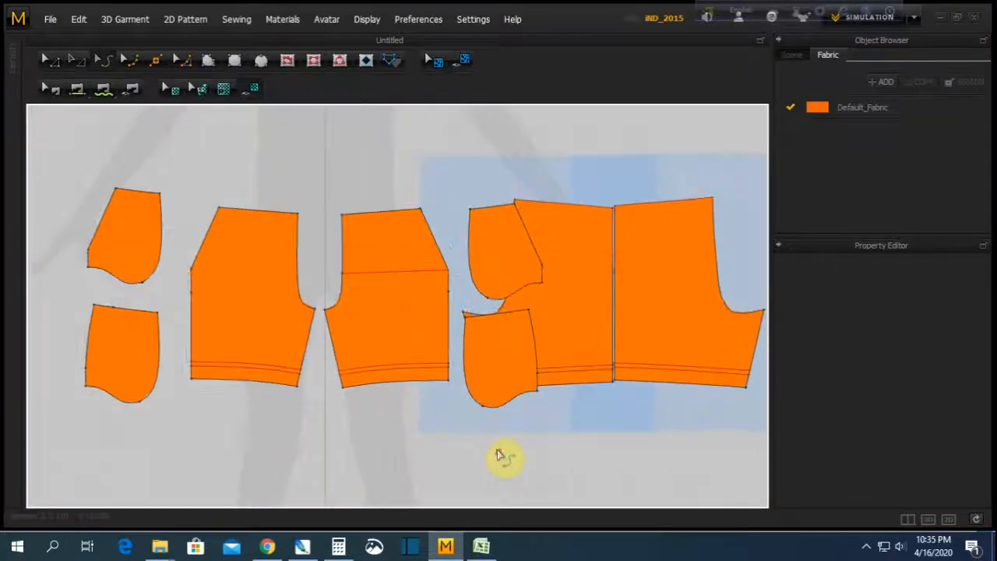
left_click(54, 58)
left_click_drag(495, 310, 445, 128)
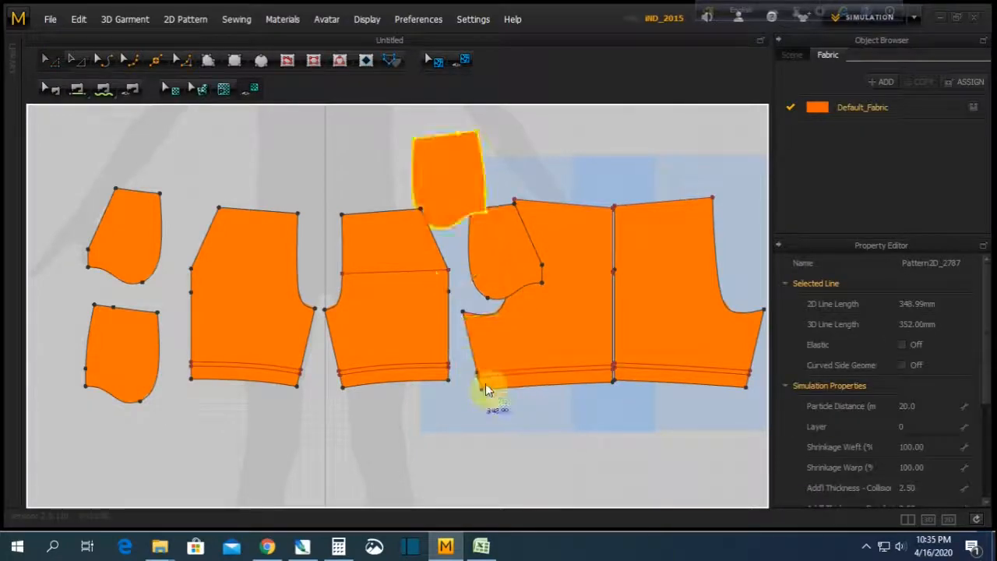
Measure the hem edges of the front panel and the adjacent back panel
left_click(109, 59)
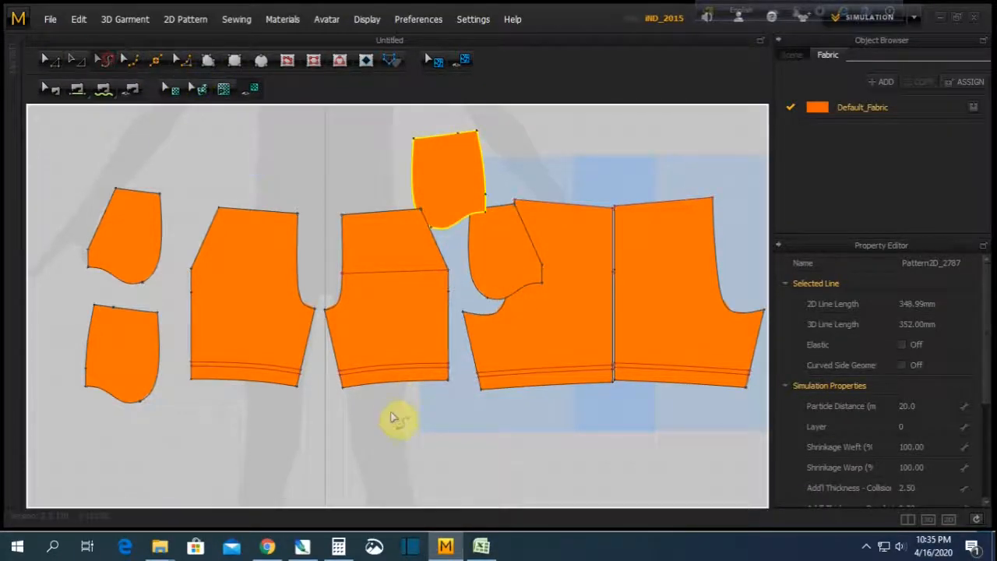
left_click(399, 382)
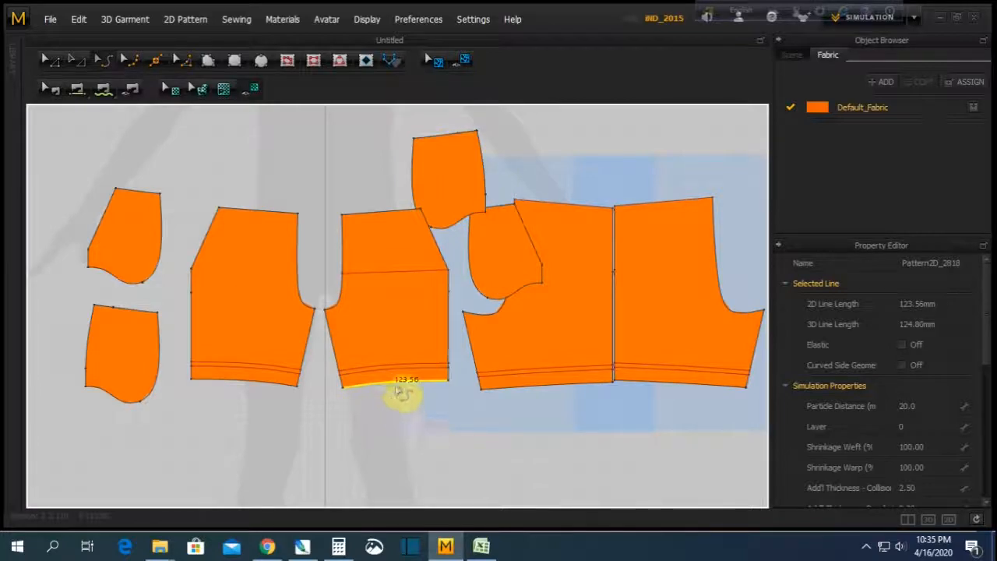
left_click(548, 387)
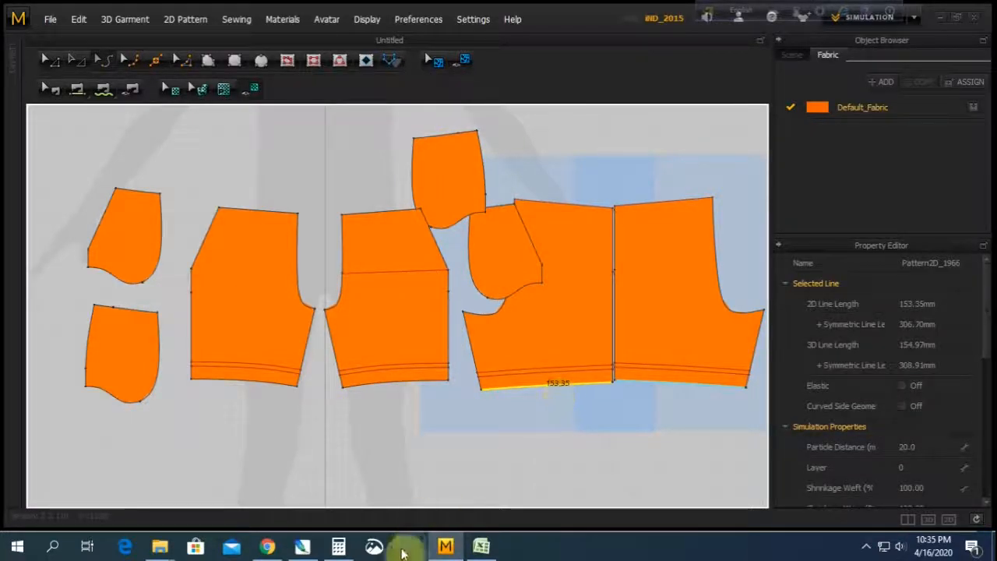
In Calculator, add the hem lengths 12.3 and 15.3 and divide the sum by 2
left_click(338, 546)
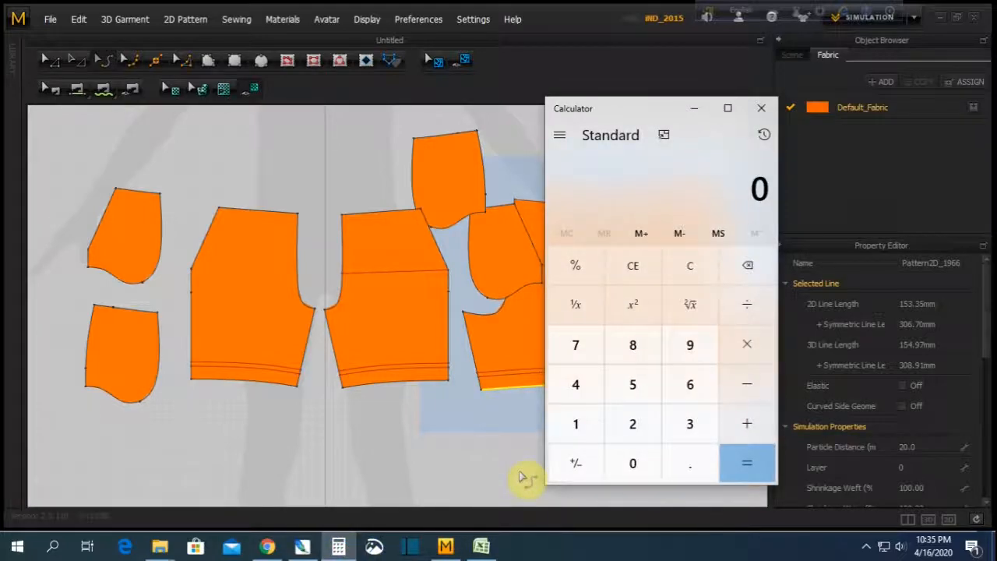
type("12.3 + 1")
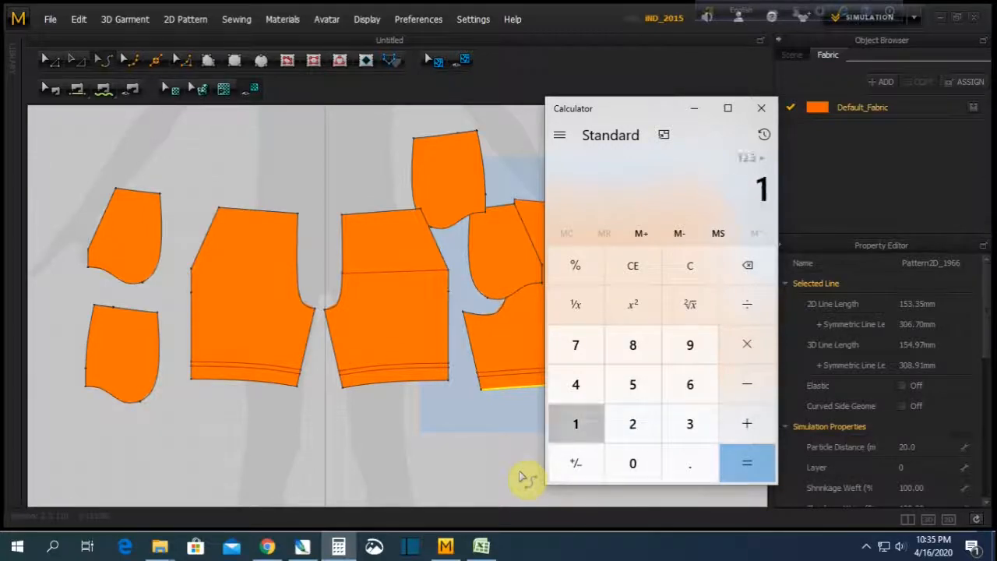
type("5.3")
key("Return")
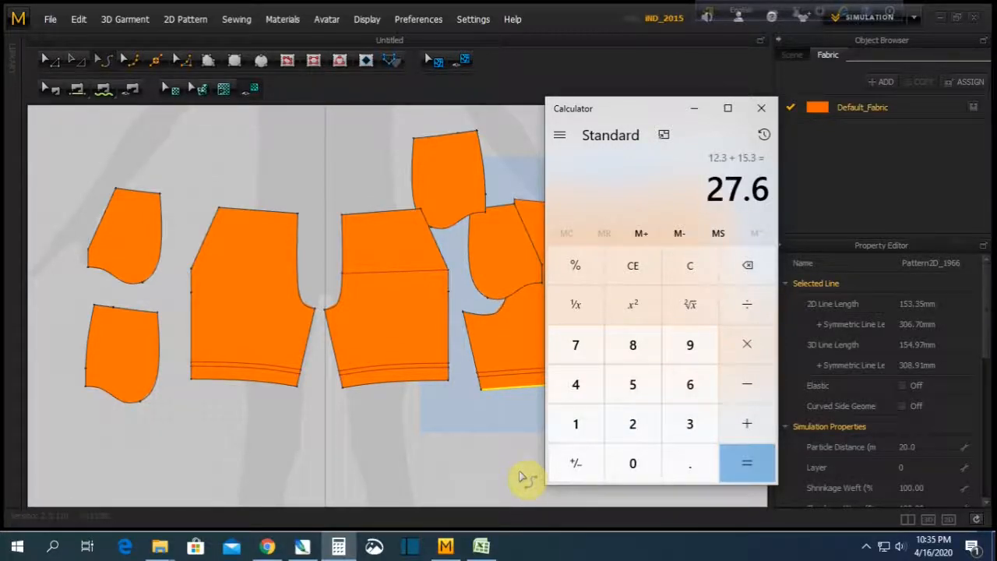
key("Return")
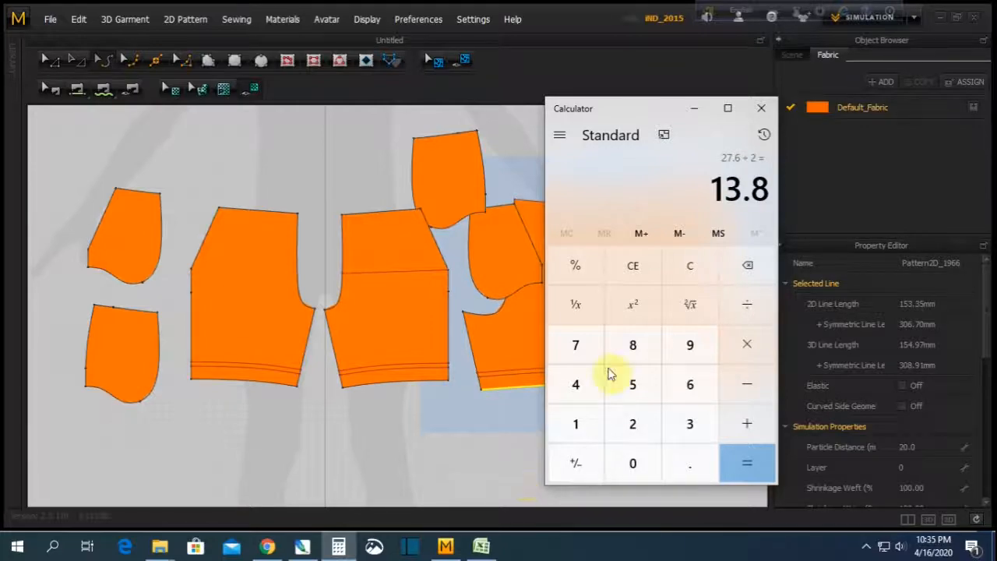
Enter 14 as the bottom width in column K of the Excel size table, and return to Marvelous Designer
left_click(482, 547)
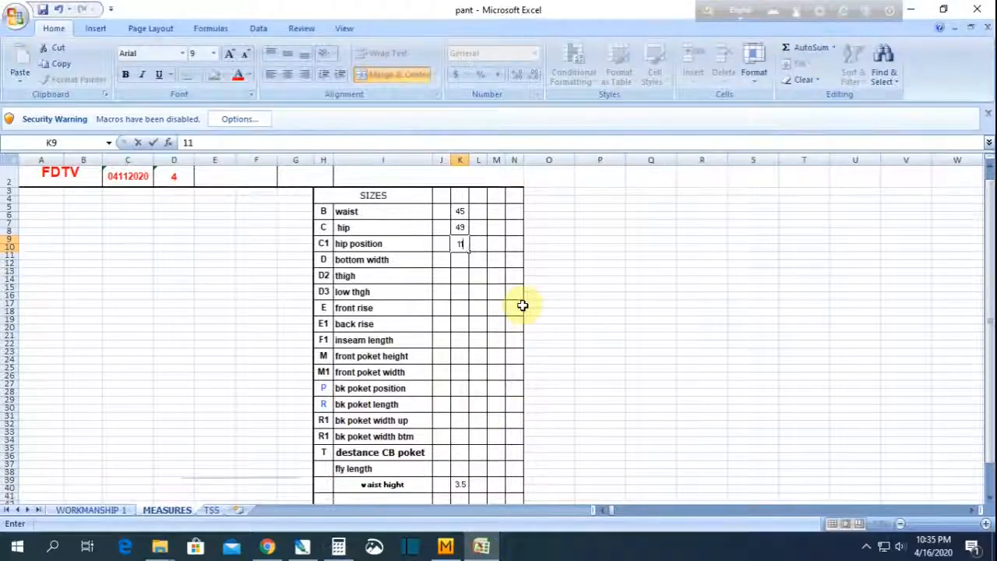
key("Return")
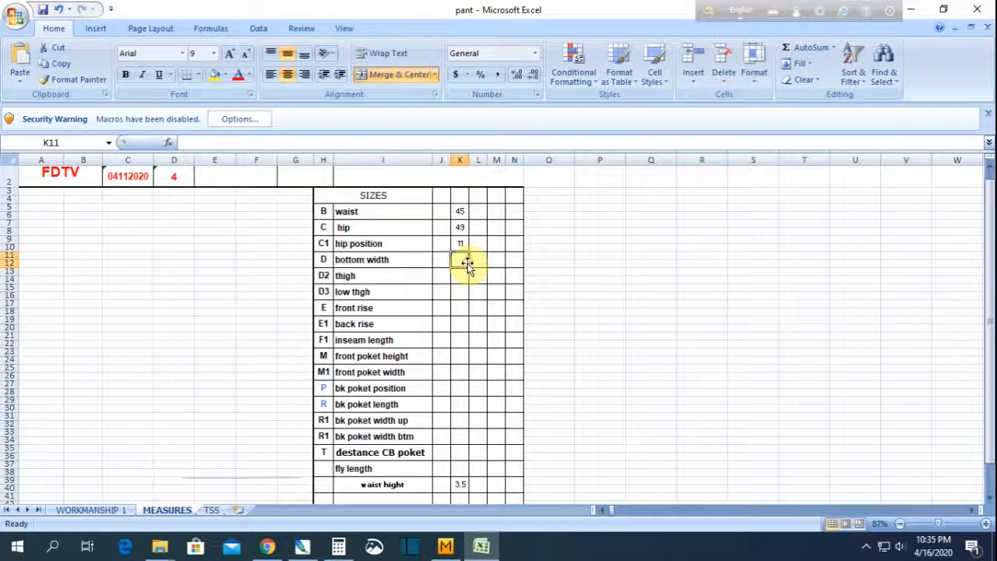
type("14")
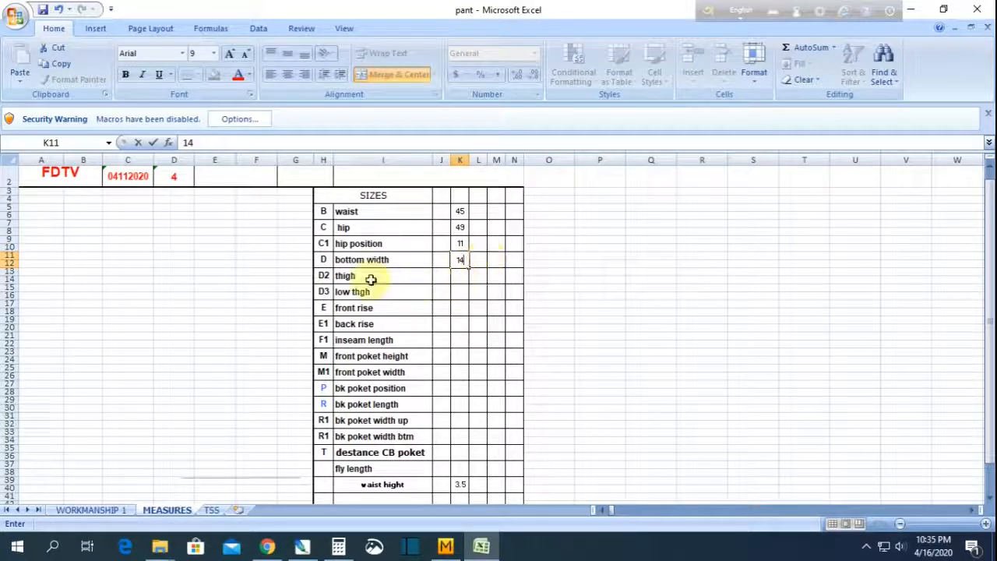
left_click(454, 539)
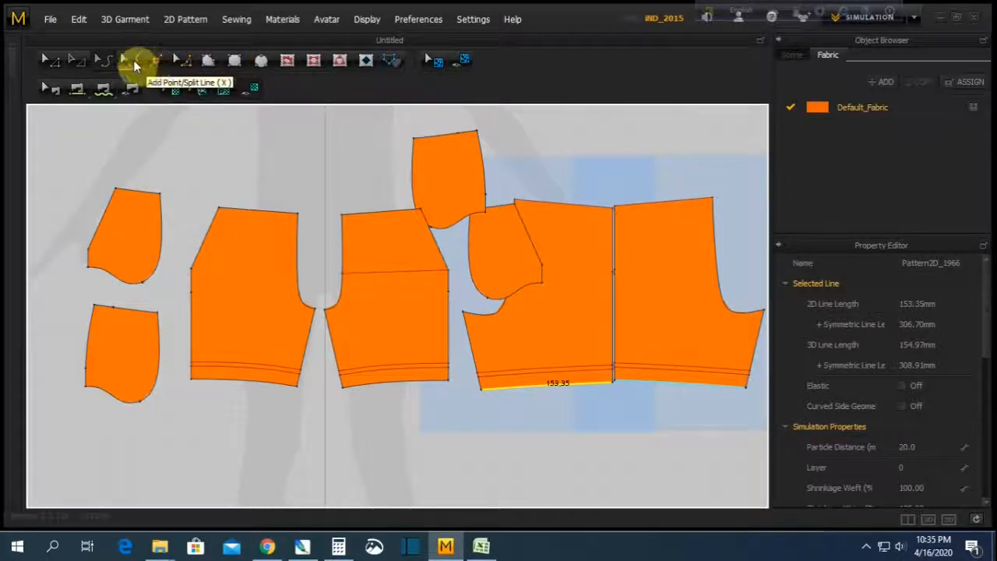
Draw internal lines across the front and back panels at thigh level, from each crotch point to the side edge
left_click(288, 60)
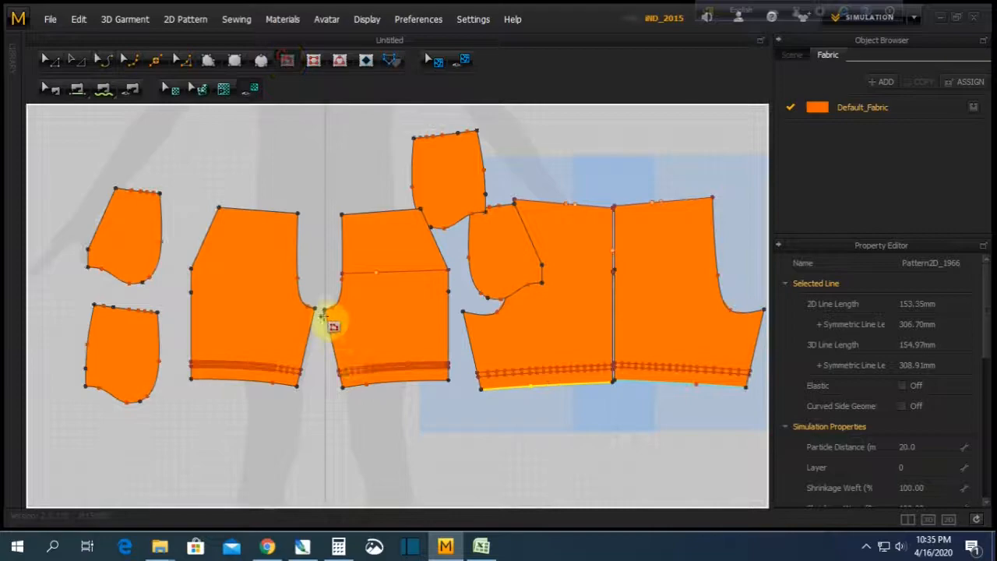
left_click(324, 309)
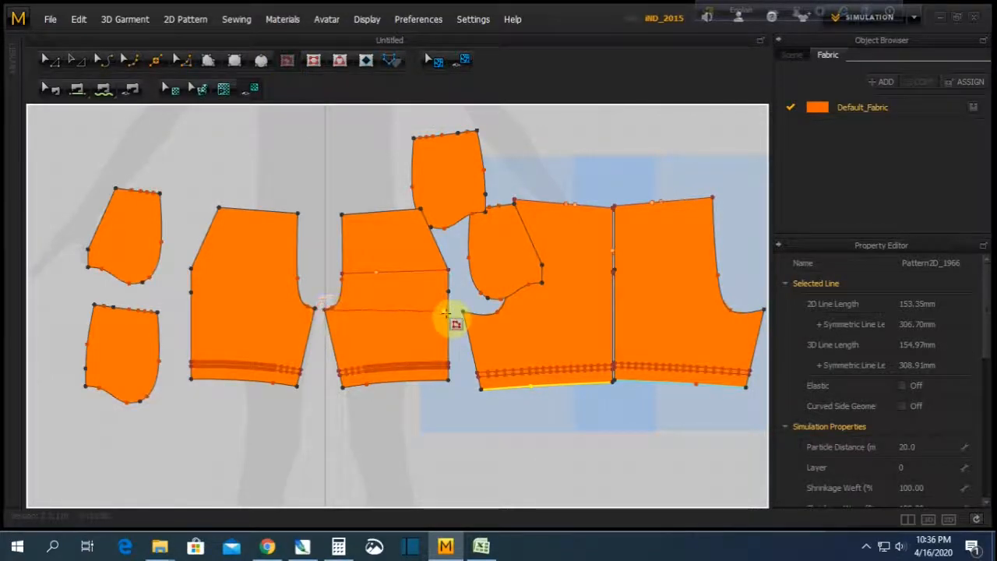
left_click(448, 310)
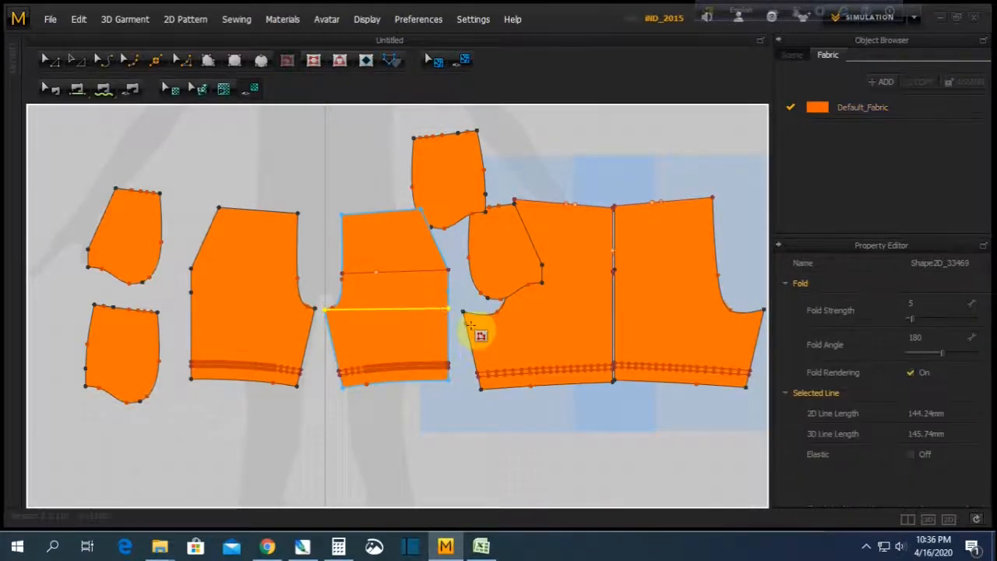
left_click(463, 312)
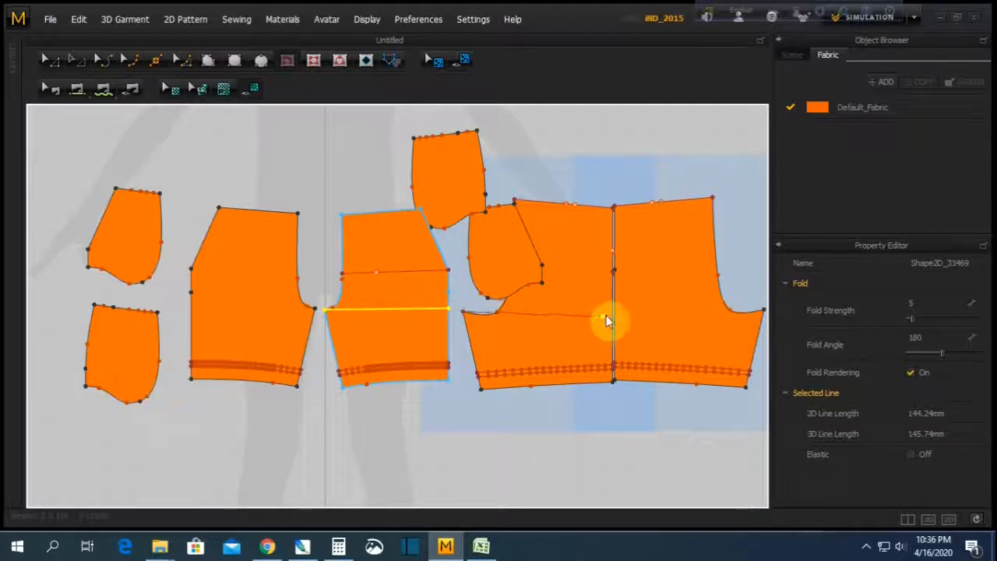
left_click(613, 314)
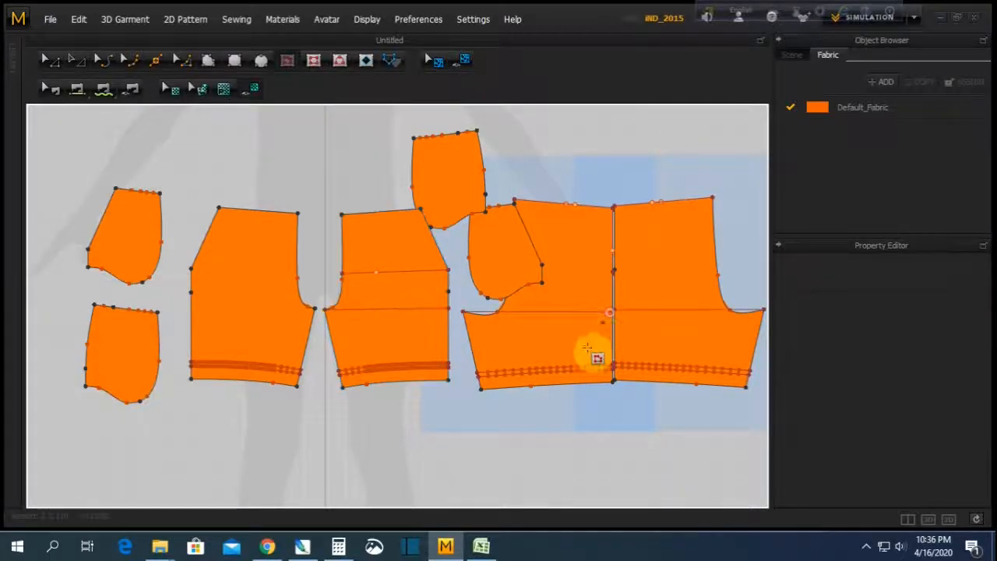
Measure the thigh-level internal lines on the front panel and the adjacent back panel
left_click(130, 60)
left_click(403, 314)
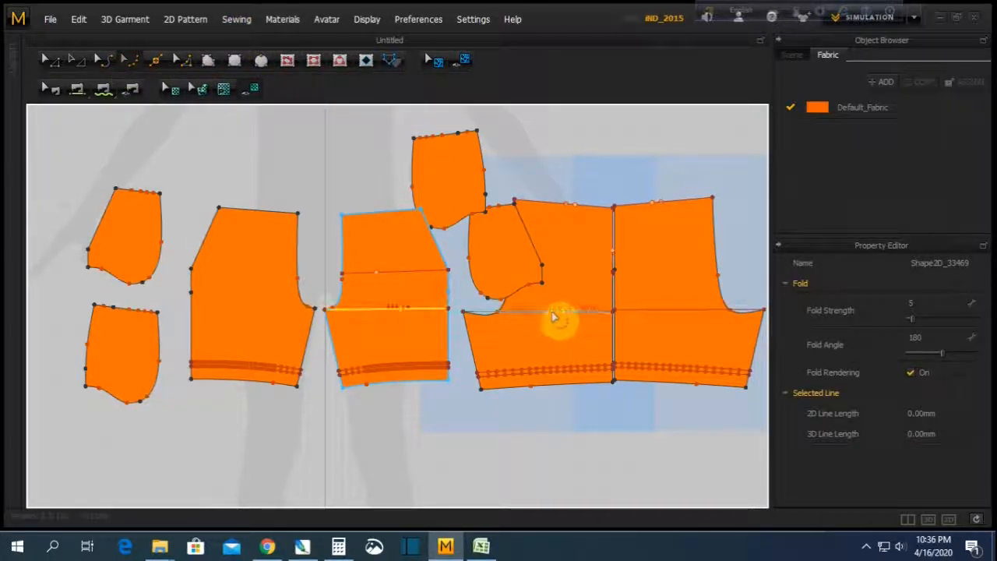
left_click(550, 313)
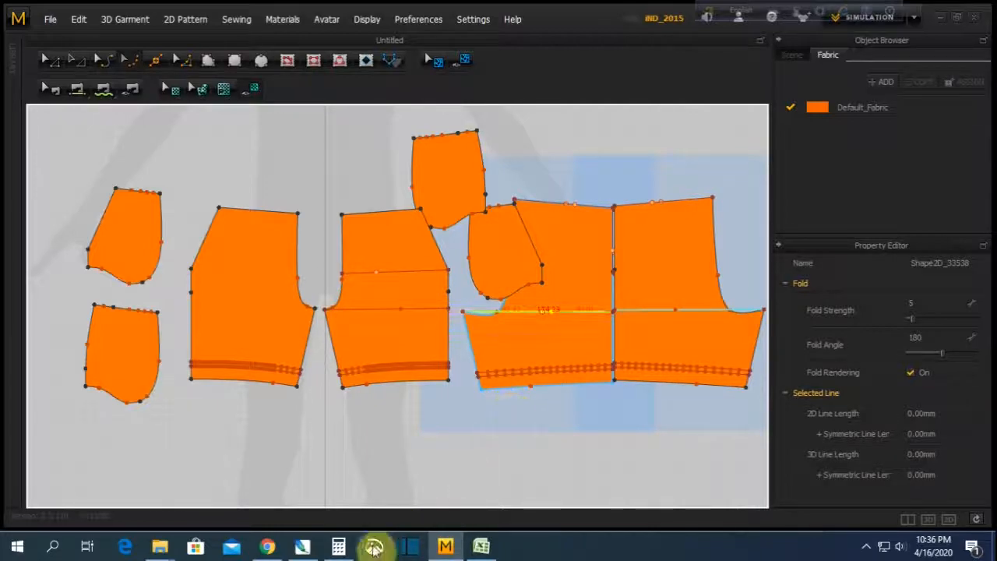
In Calculator, add the thigh line lengths 14.5 and 17.5
left_click(338, 547)
left_click(690, 266)
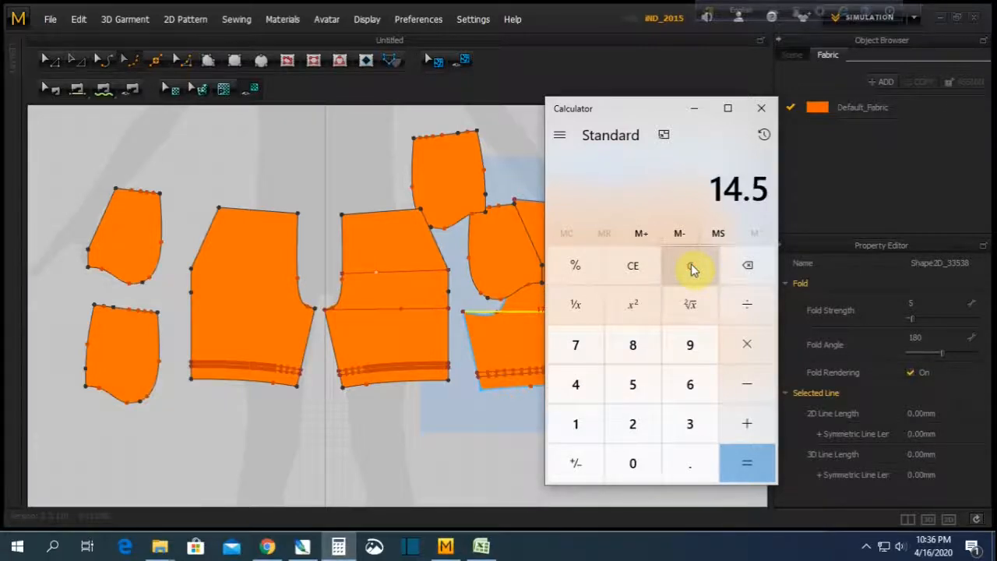
type(".")
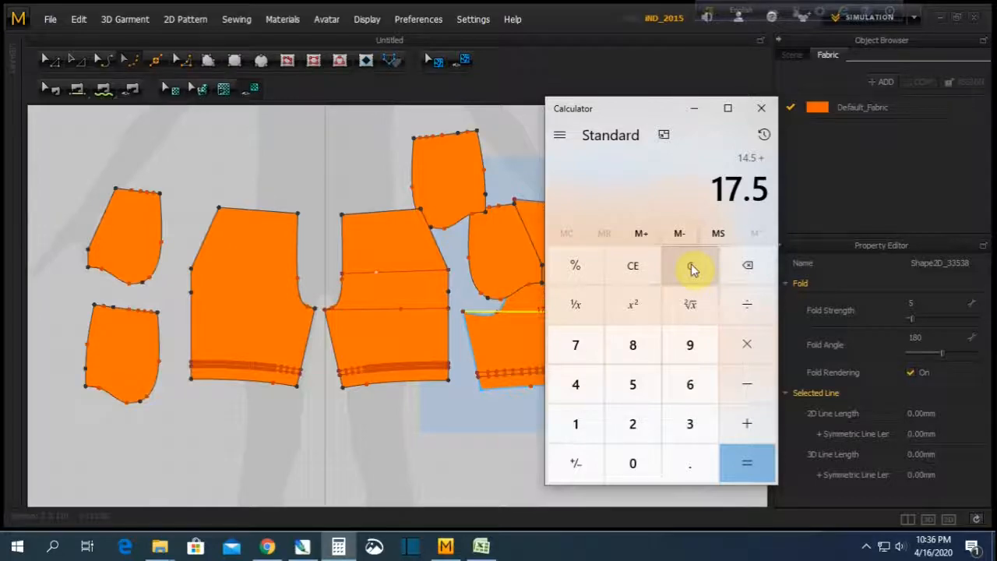
key("Return")
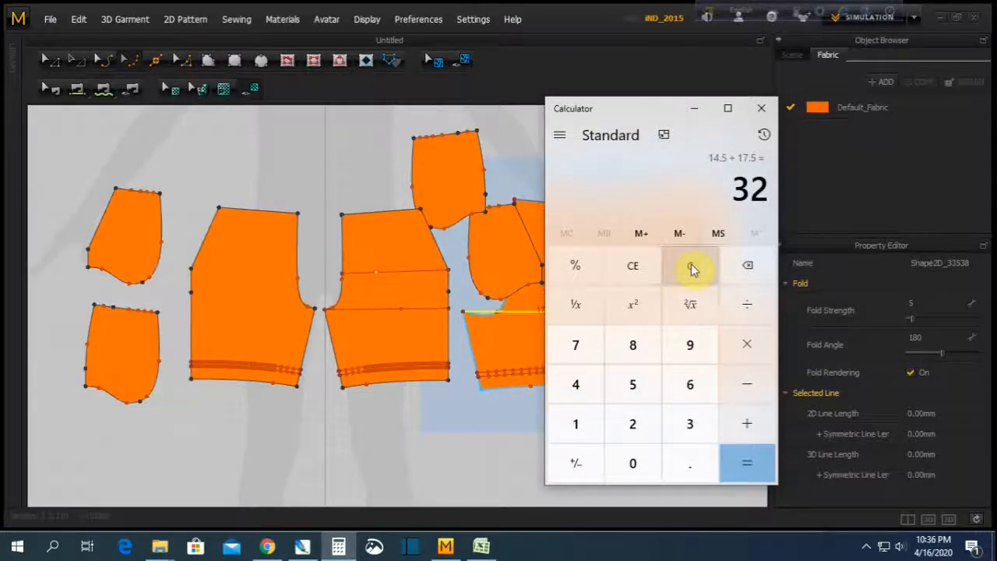
key("Return")
In the Excel size table, enter 16 as the thigh in column K and clear the D3 low thigh code and label
left_click(480, 547)
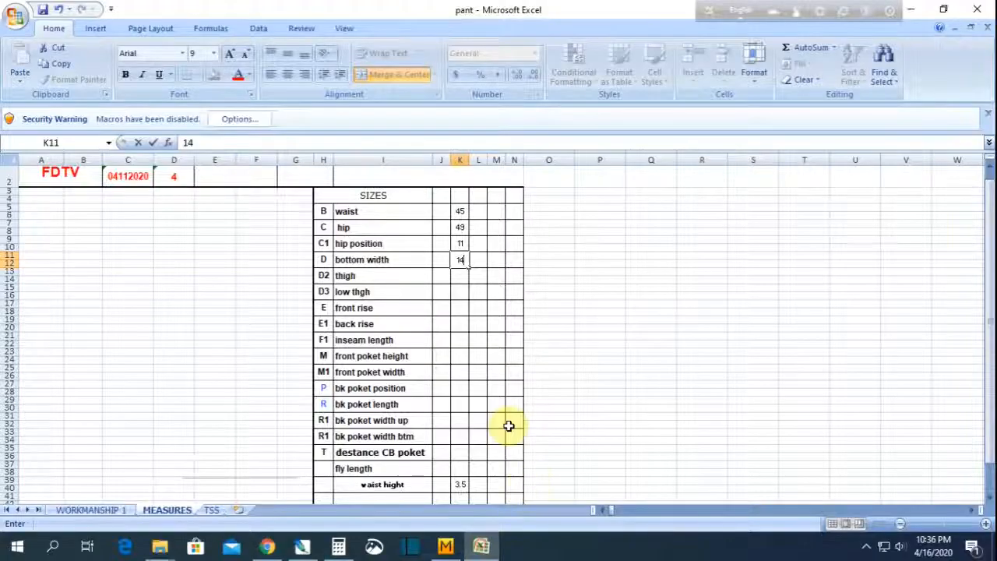
left_click(473, 279)
left_click(466, 277)
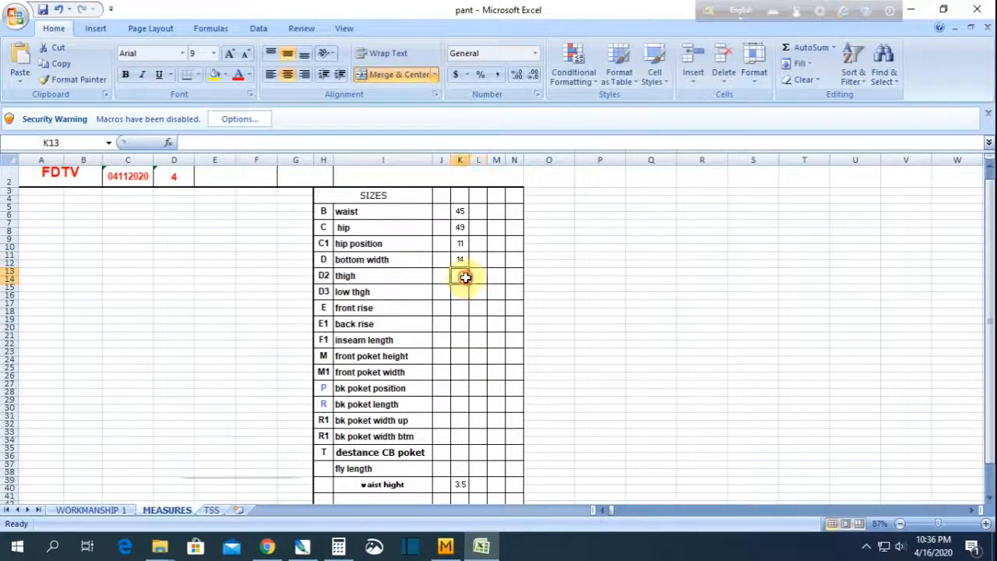
type("16")
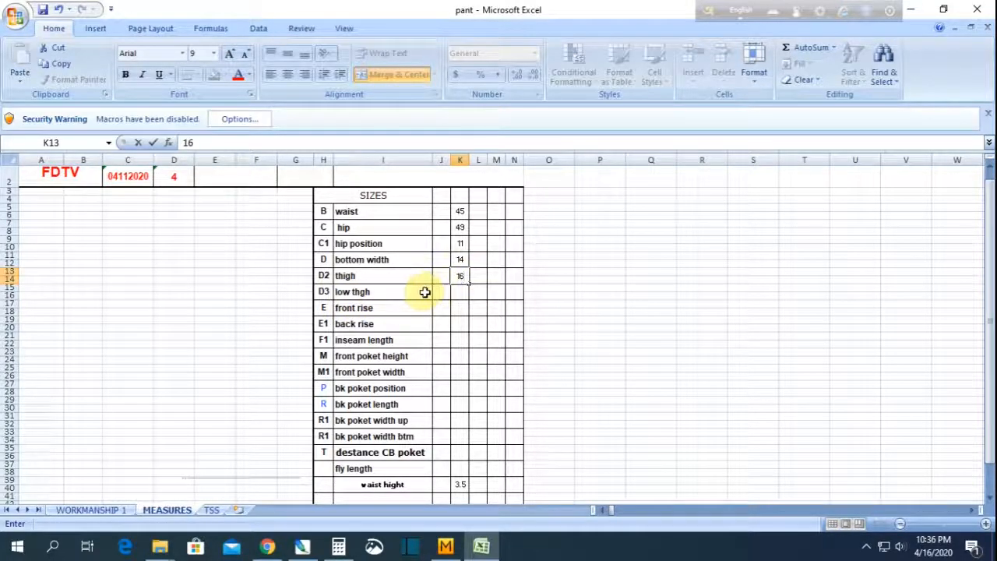
left_click_drag(327, 290, 355, 296)
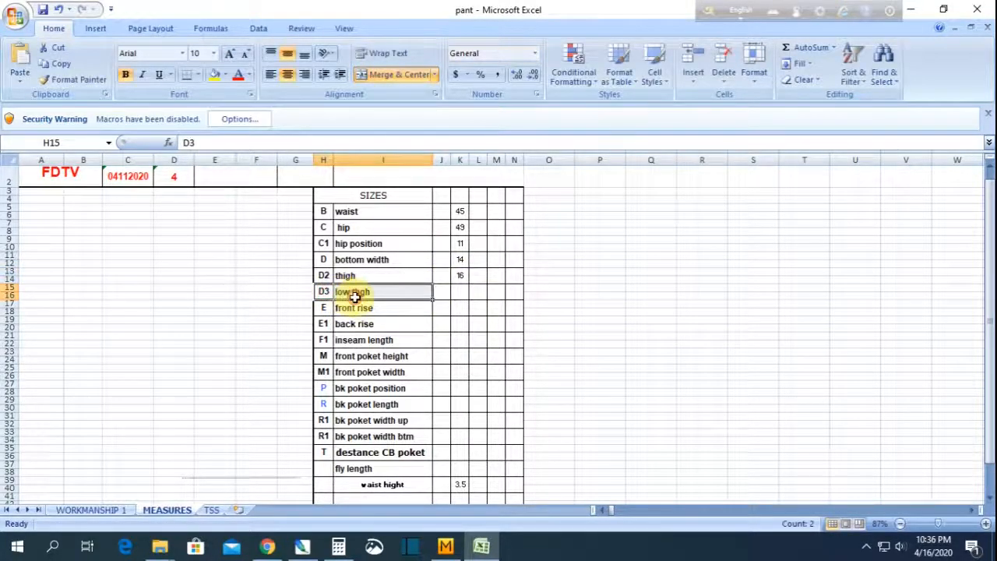
key("Delete")
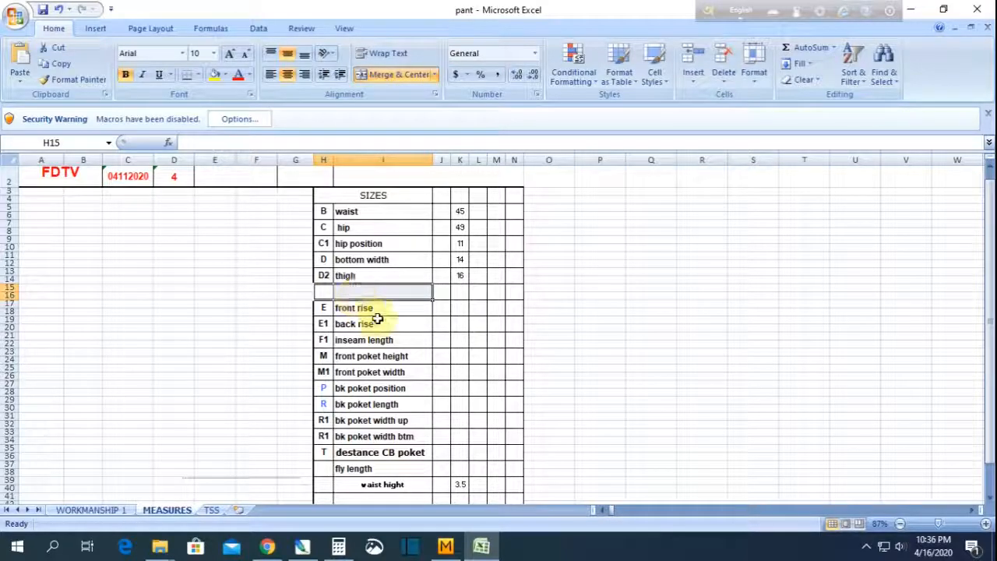
Measure the front panel's crotch edge in Marvelous Designer and enter 19 as the front rise in column K of the Excel table
left_click(449, 547)
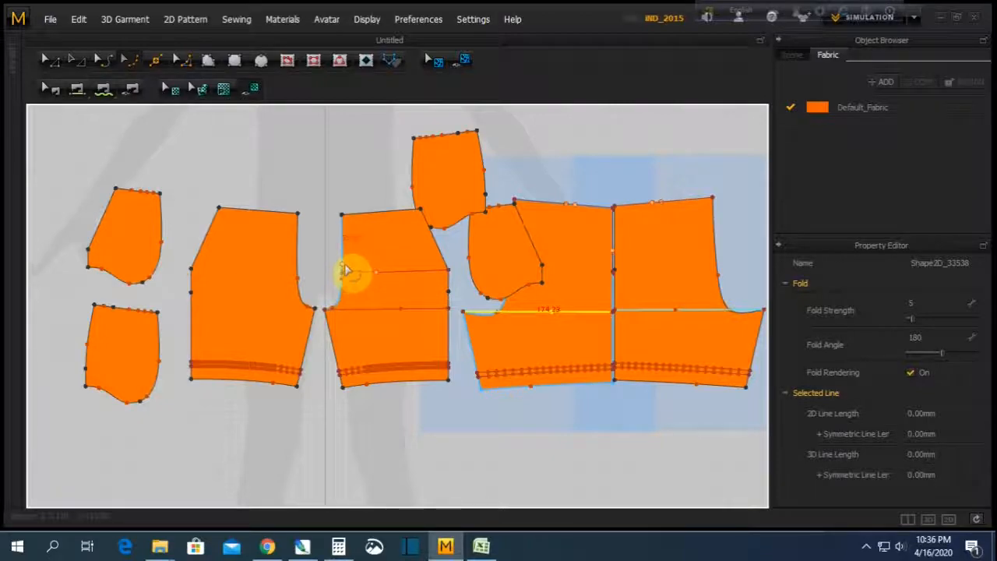
left_click(108, 59)
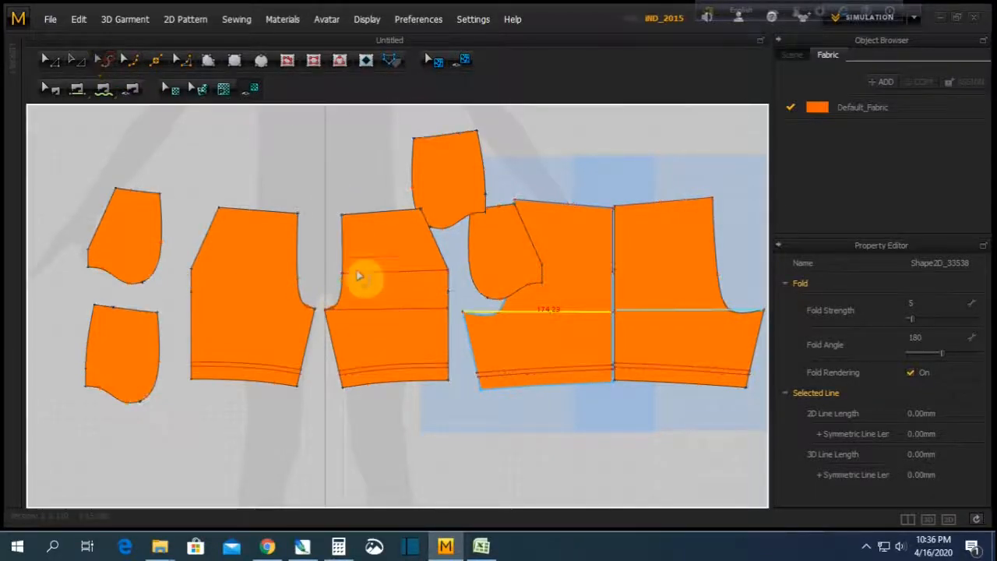
left_click(343, 253)
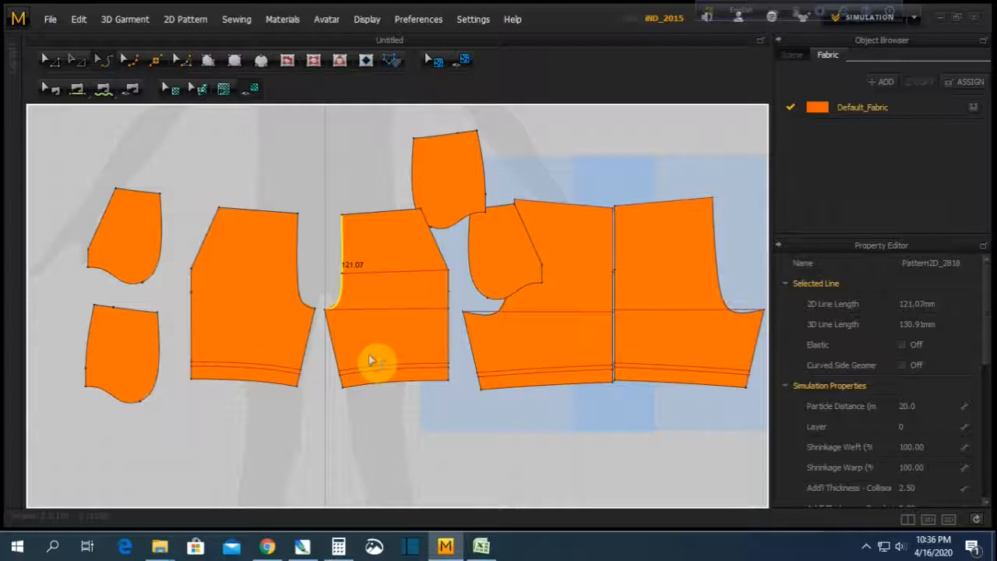
left_click(481, 546)
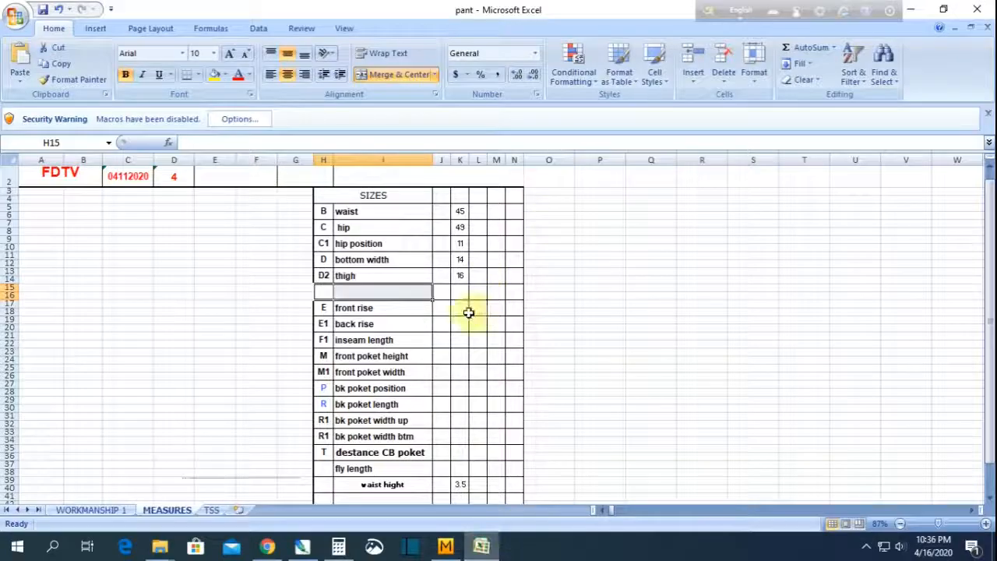
left_click(460, 310)
type("19")
key("Return")
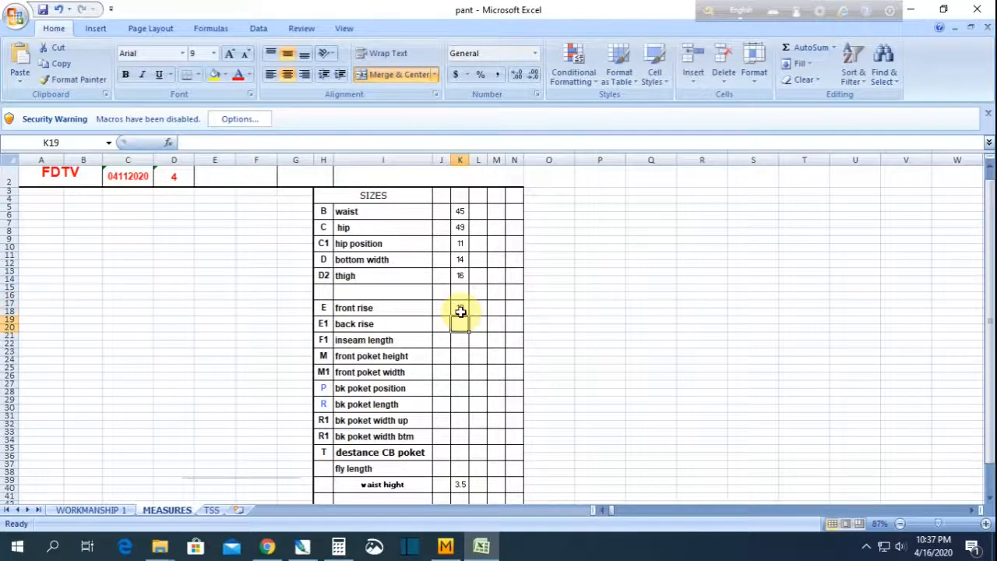
Measure the back panel's crotch edge in Marvelous Designer and enter 21 as the back rise in the Excel table
left_click(477, 549)
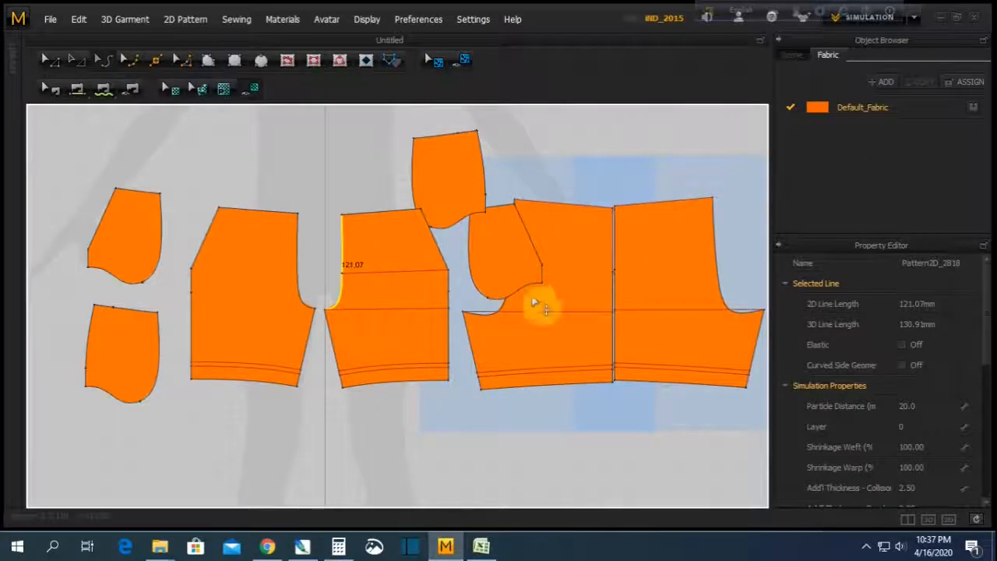
left_click(503, 308)
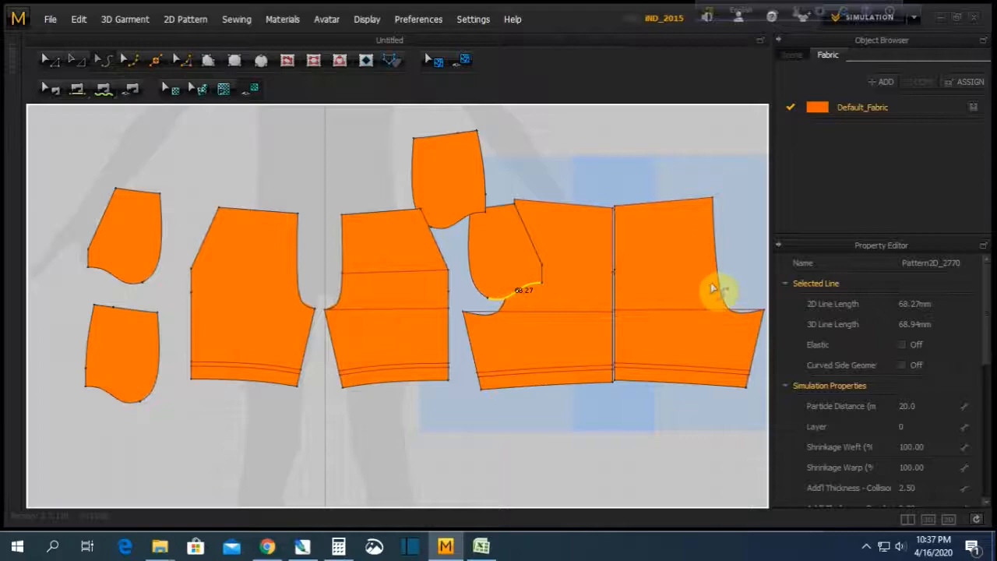
left_click(722, 292)
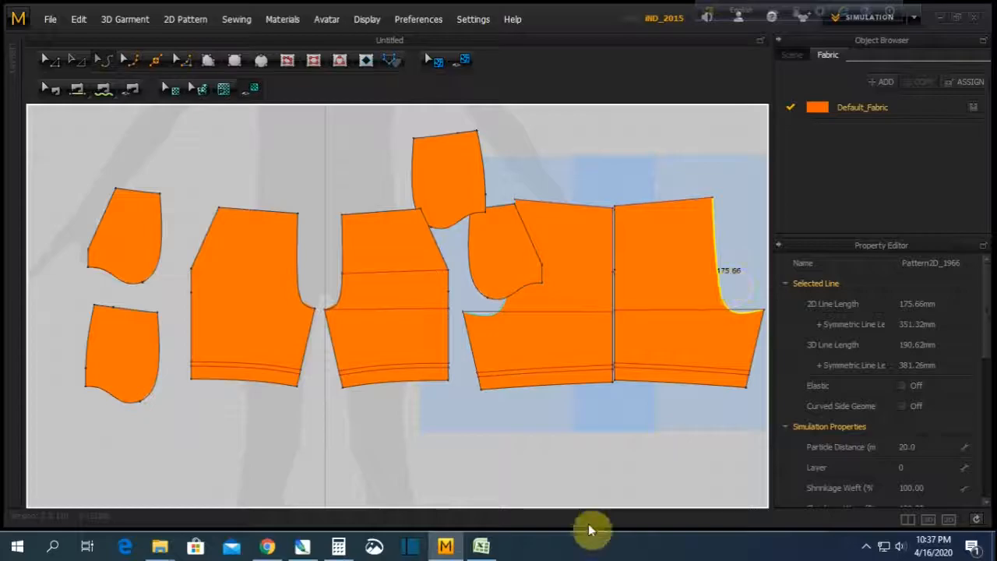
left_click(481, 546)
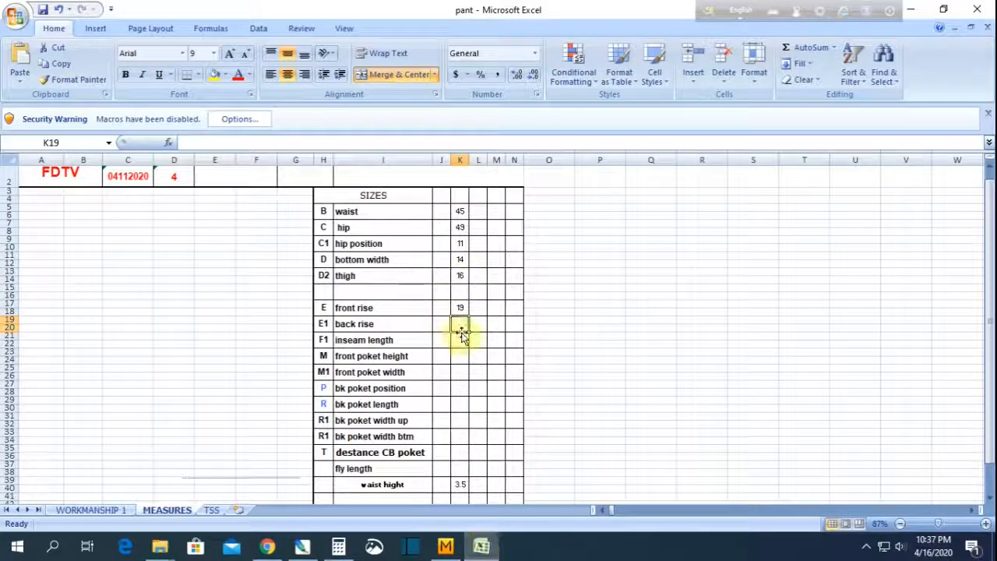
type("21")
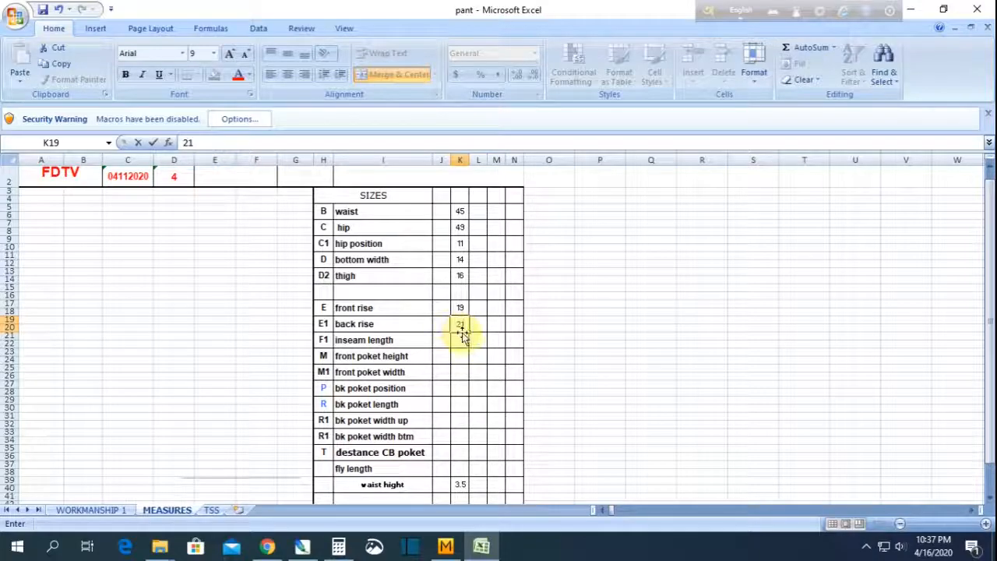
key("Return")
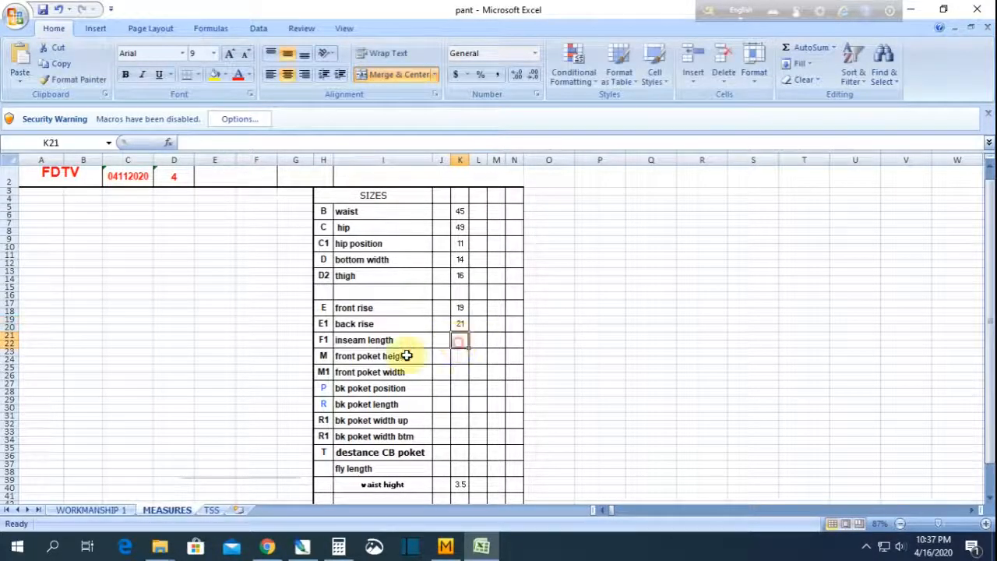
Measure the back panel's inseam edge in Marvelous Designer and enter 9.5 as the inseam length in the Excel table
left_click(446, 546)
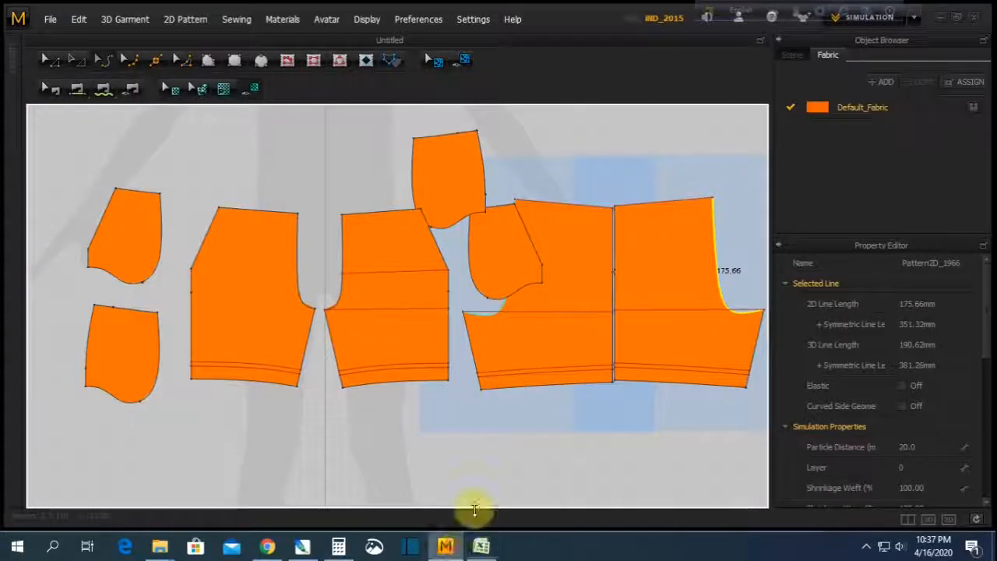
left_click(473, 351)
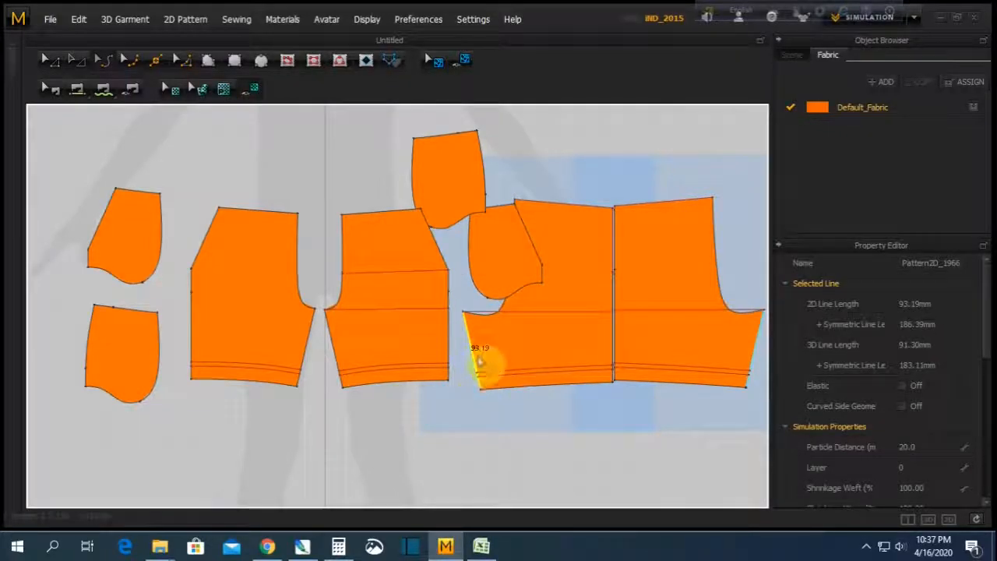
left_click(481, 550)
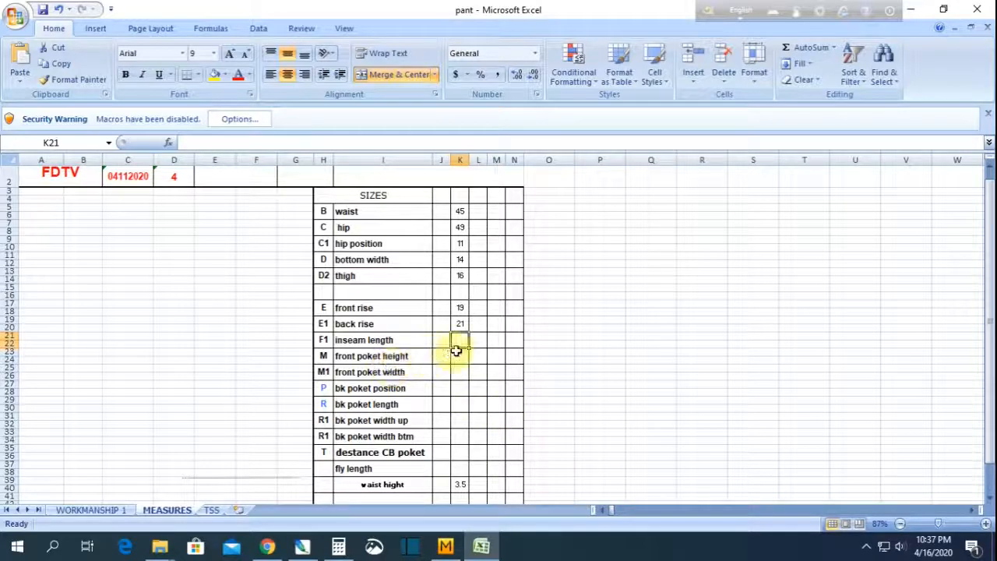
type("9.5")
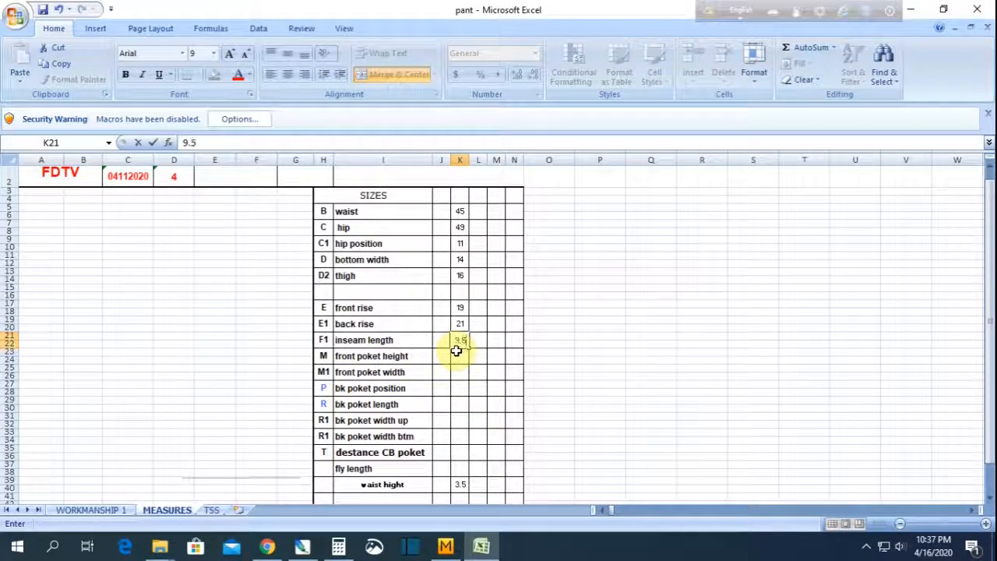
key("Return")
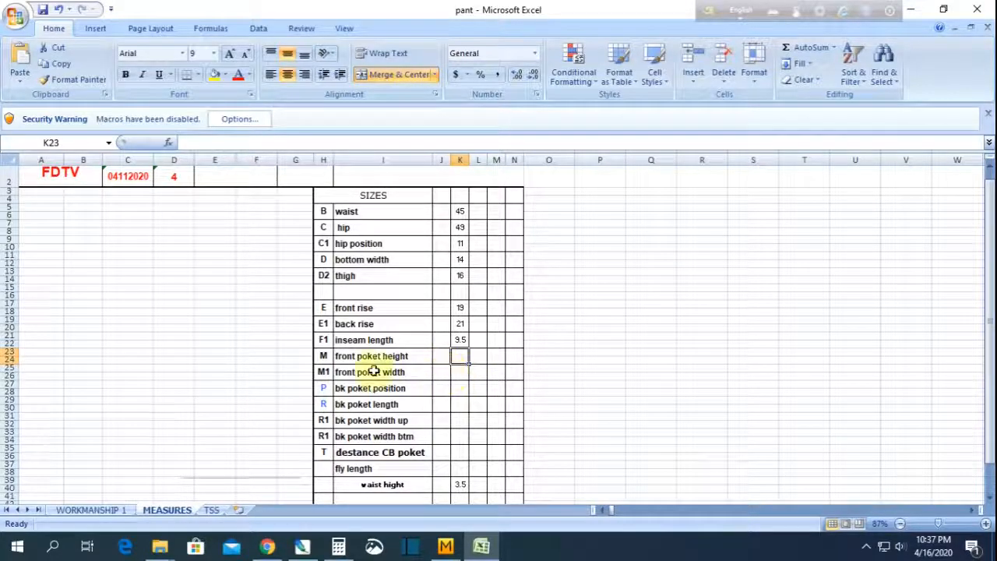
Measure the long side edge of the upper pocket piece in Marvelous Designer and enter 8 as the front pocket height in Excel
left_click(450, 545)
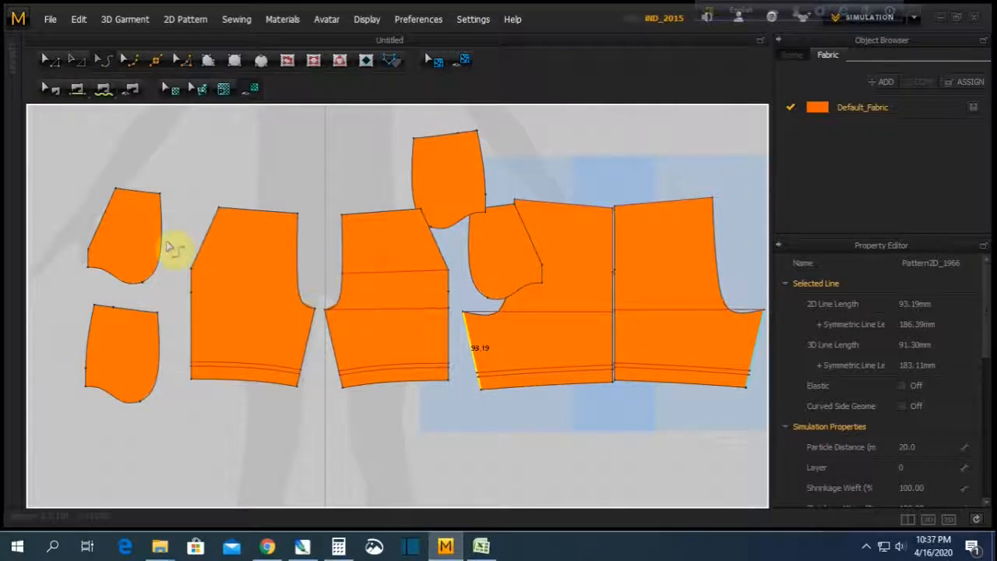
left_click(482, 165)
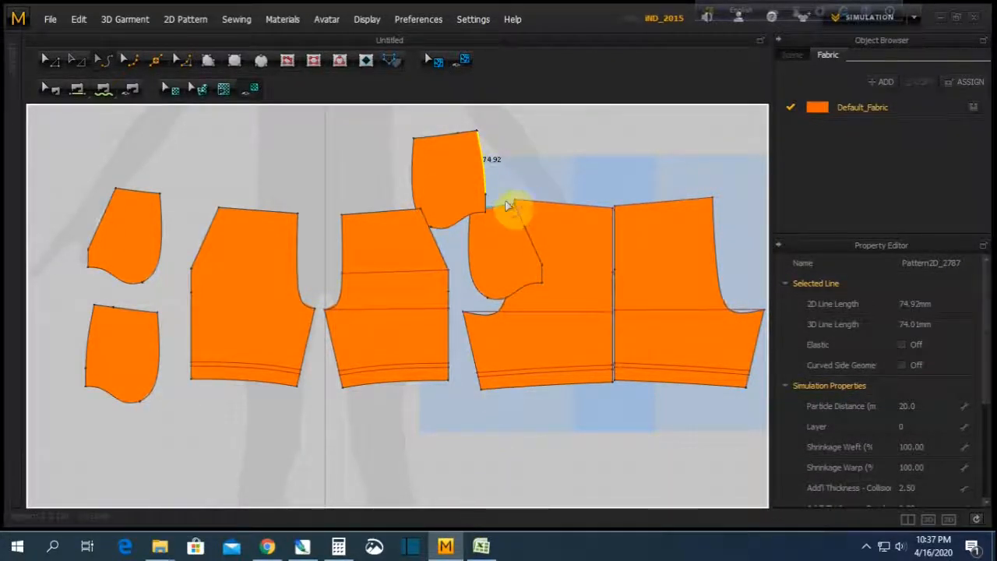
left_click(480, 546)
type("8")
key("Return")
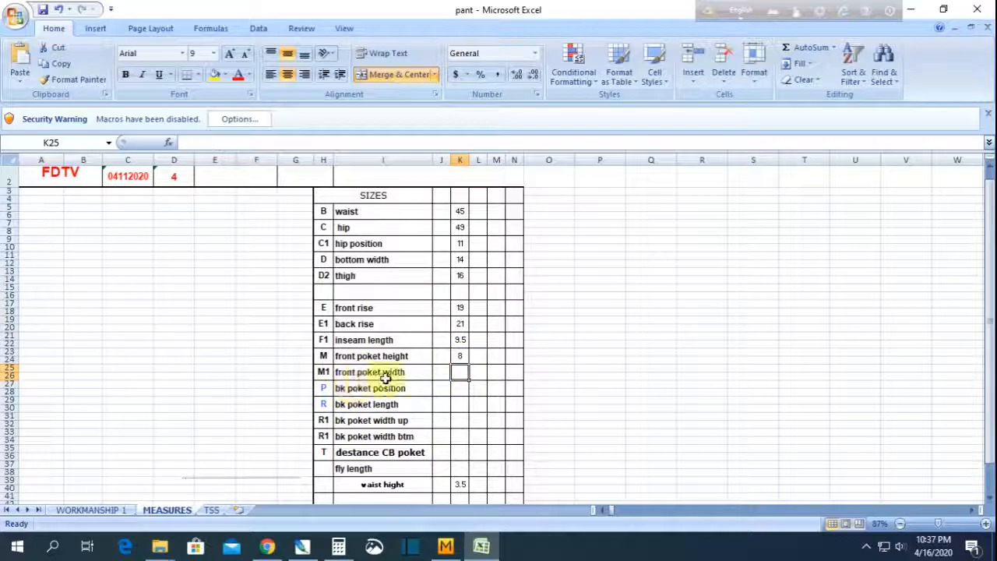
Measure the short top edge segment of the upper pocket piece in Marvelous Designer and enter 3 as the front pocket width in Excel
left_click(446, 546)
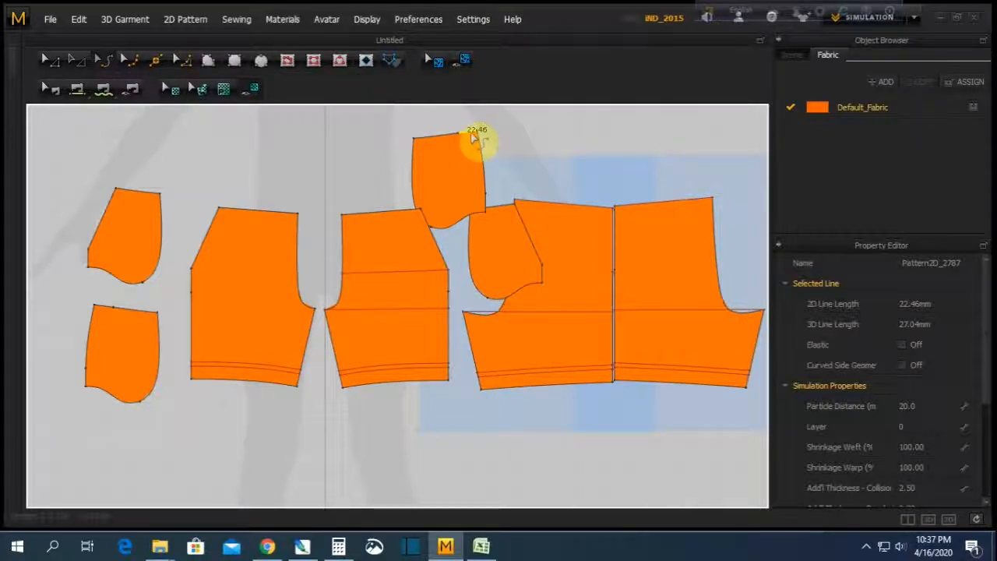
left_click(481, 546)
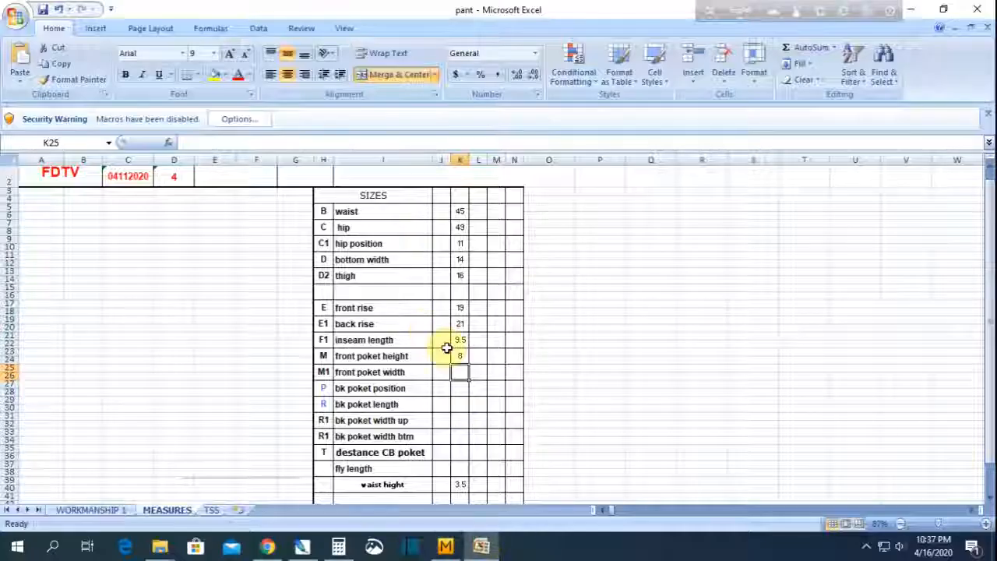
type("3")
key("Return")
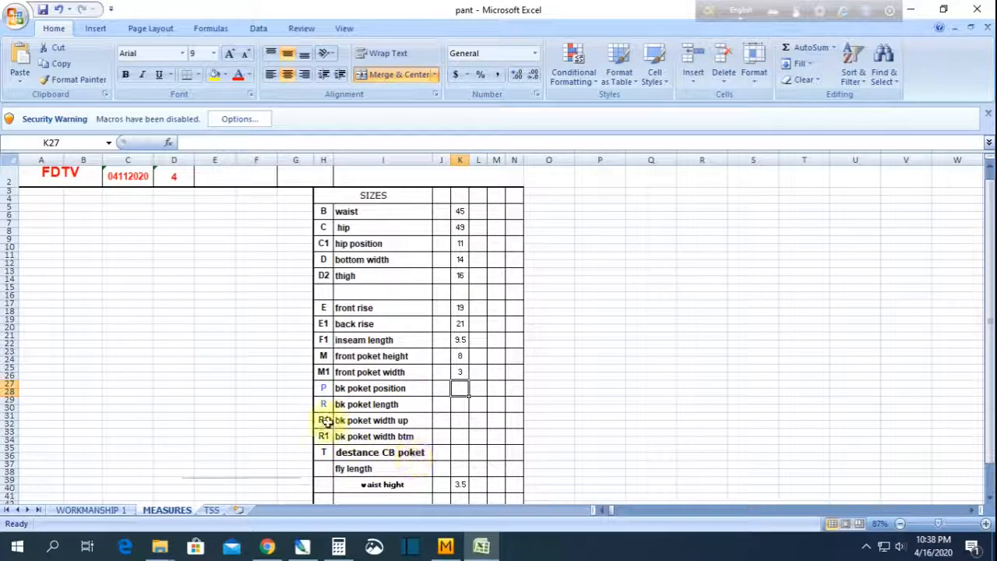
Review the back pocket rows and the waist height entry in the size table
left_click_drag(325, 407, 352, 445)
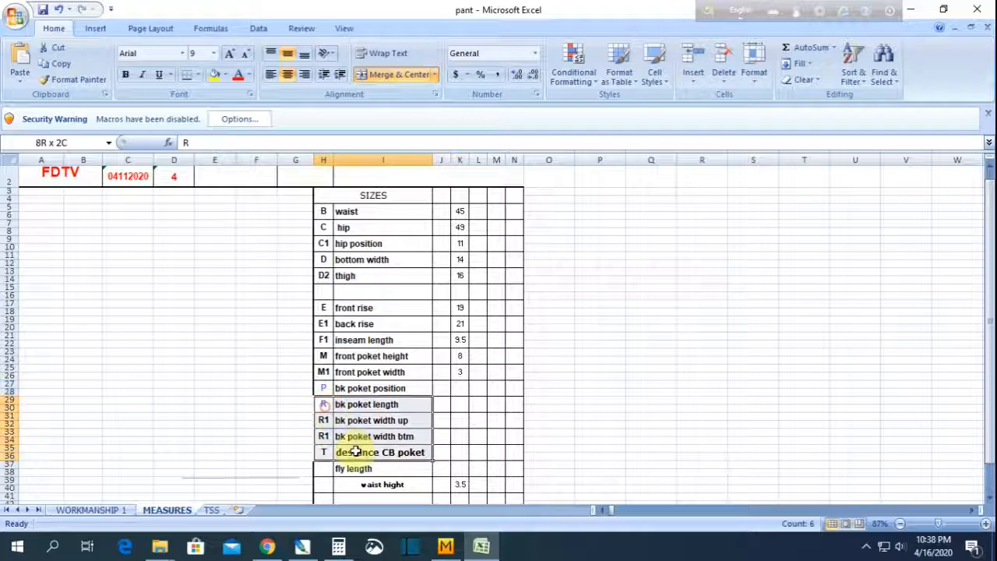
left_click_drag(324, 389, 373, 452)
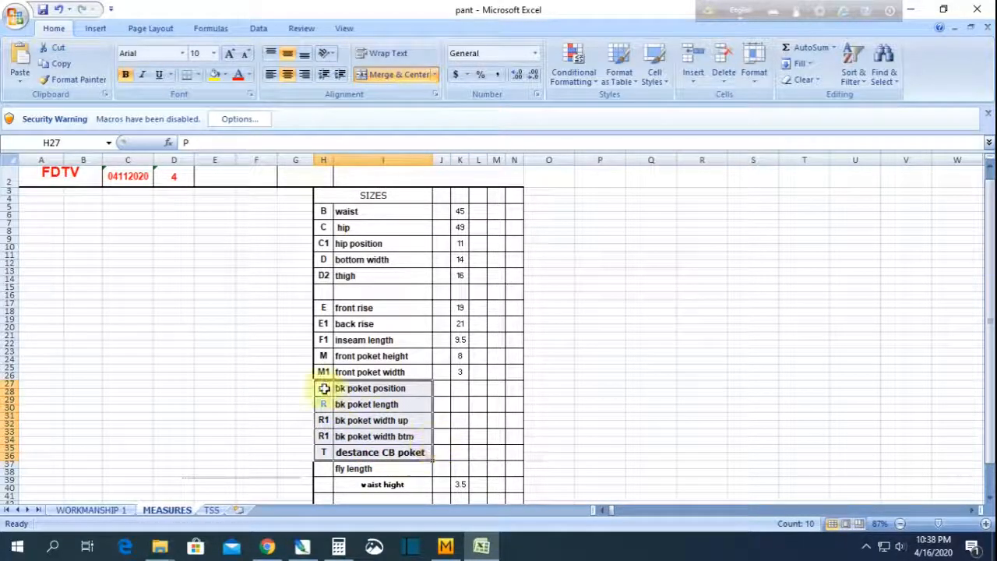
left_click(308, 386)
left_click_drag(323, 374, 383, 439)
left_click(458, 436)
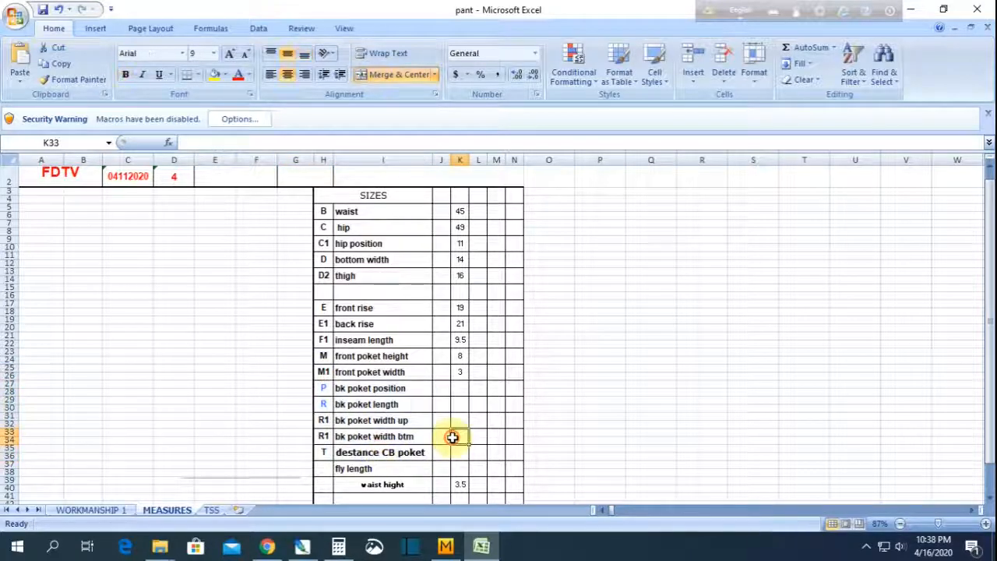
scroll(413, 442, "down", 1)
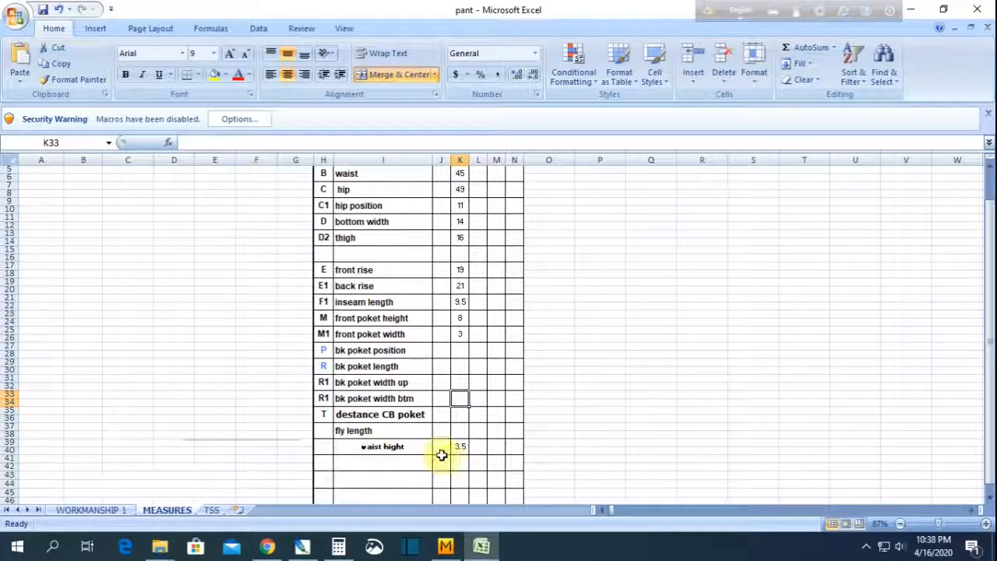
left_click(461, 451)
scroll(396, 468, "down", 1)
scroll(398, 464, "up", 3)
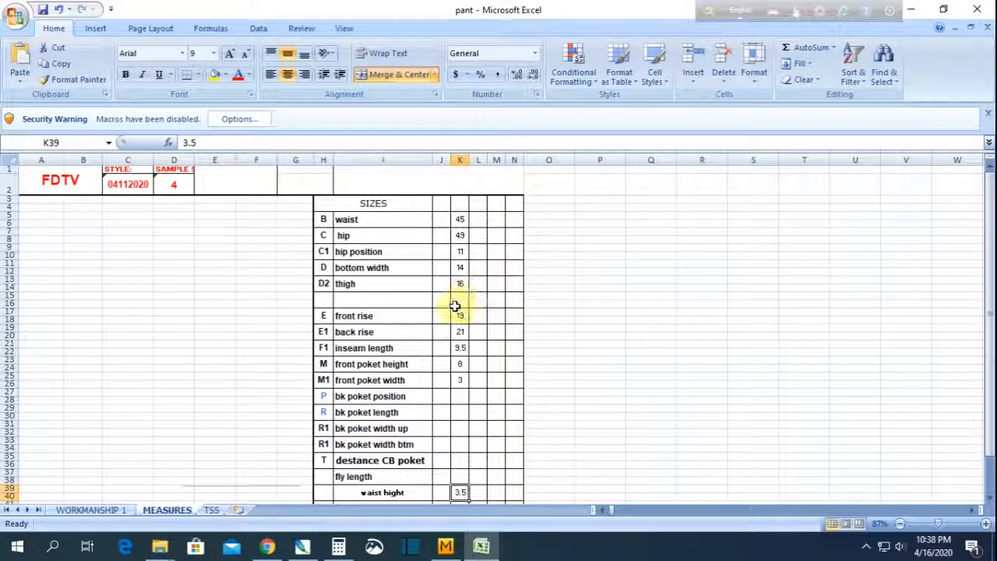
Save the pant workbook and look over the completed size table
left_click(41, 9)
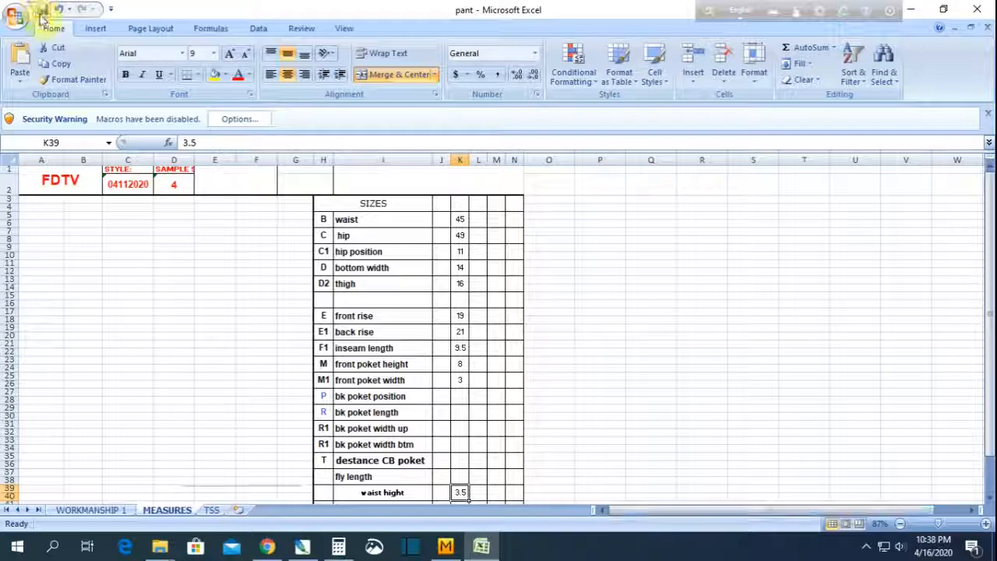
left_click(256, 271)
scroll(413, 278, "down", 2)
scroll(418, 278, "up", 2)
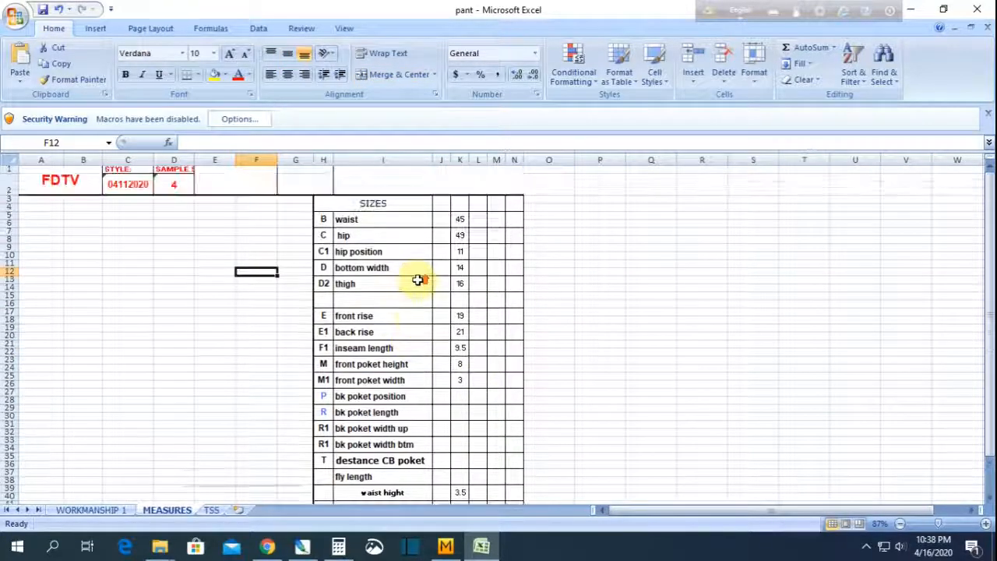